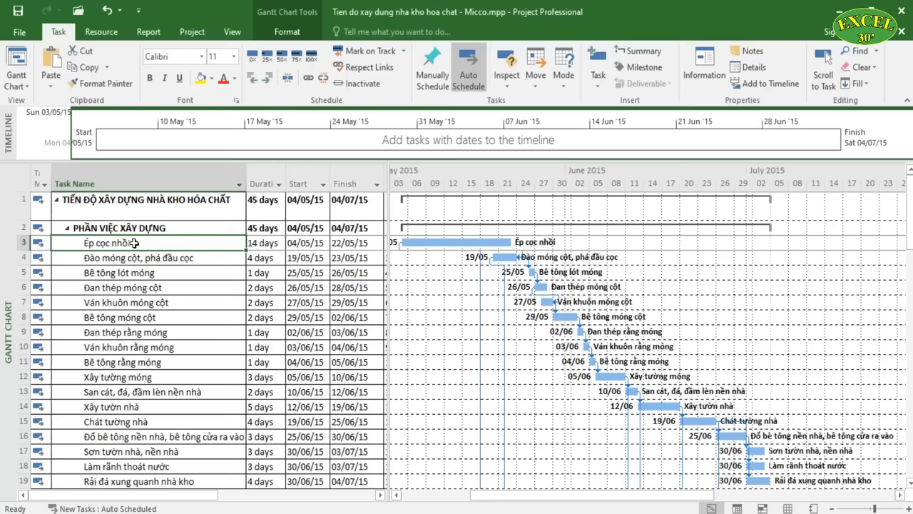
Examine the construction task names, the duration, start and finish dates of Ép cọc nhồi, and the groups down to BÃI ĐỂ THÙNG HÓA CHẤT
{"action": "left_click_drag", "start_coordinate": [134, 244], "coordinate": [139, 302]}
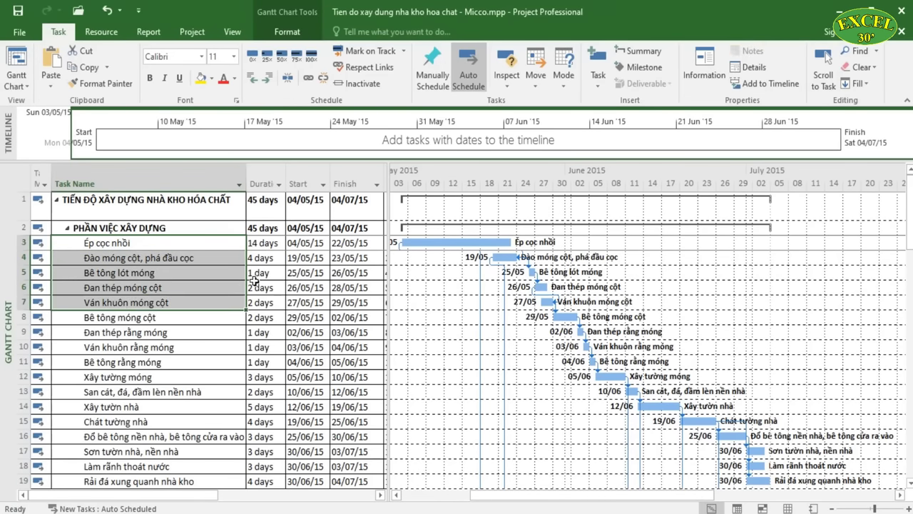
{"action": "left_click", "coordinate": [279, 244]}
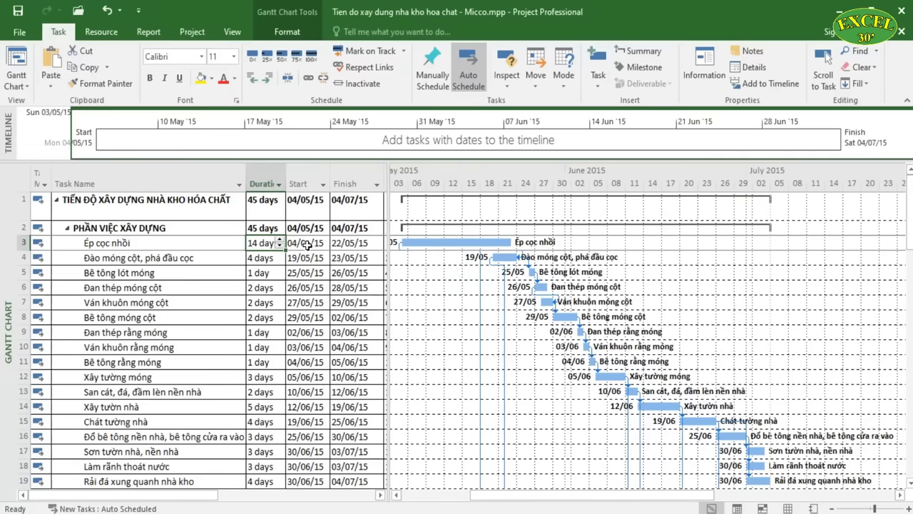
{"action": "left_click", "coordinate": [305, 244]}
{"action": "left_click", "coordinate": [370, 245]}
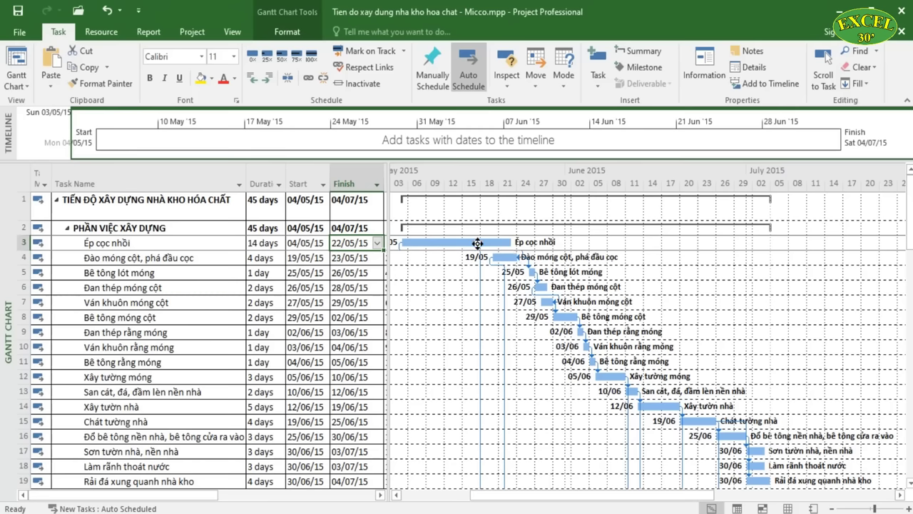
{"action": "scroll", "coordinate": [592, 324], "scroll_direction": "down", "scroll_amount": 3}
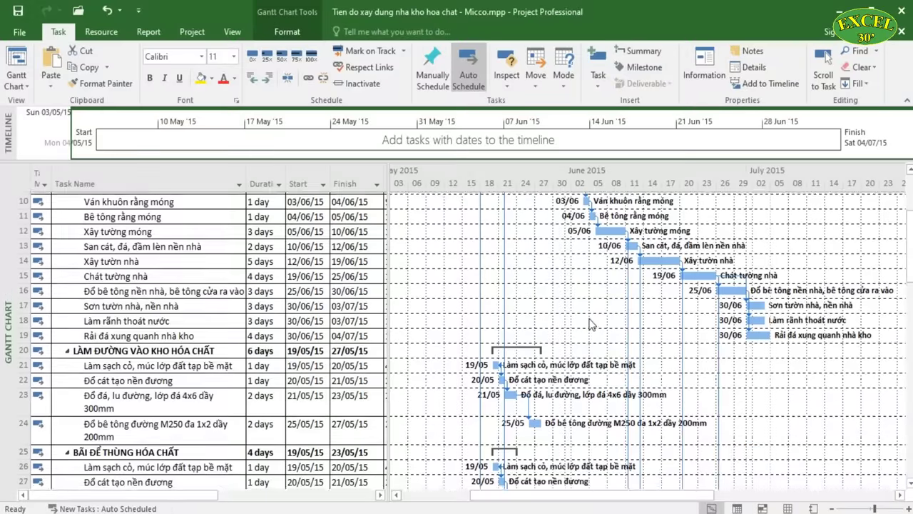
{"action": "scroll", "coordinate": [592, 325], "scroll_direction": "down", "scroll_amount": 3}
{"action": "left_click", "coordinate": [154, 318]}
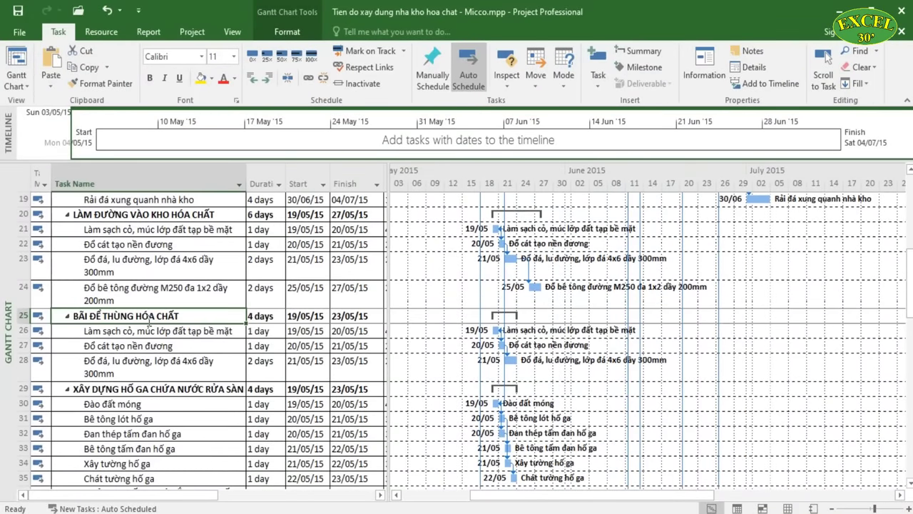
{"action": "scroll", "coordinate": [151, 323], "scroll_direction": "down", "scroll_amount": 4}
{"action": "scroll", "coordinate": [157, 324], "scroll_direction": "up", "scroll_amount": 7}
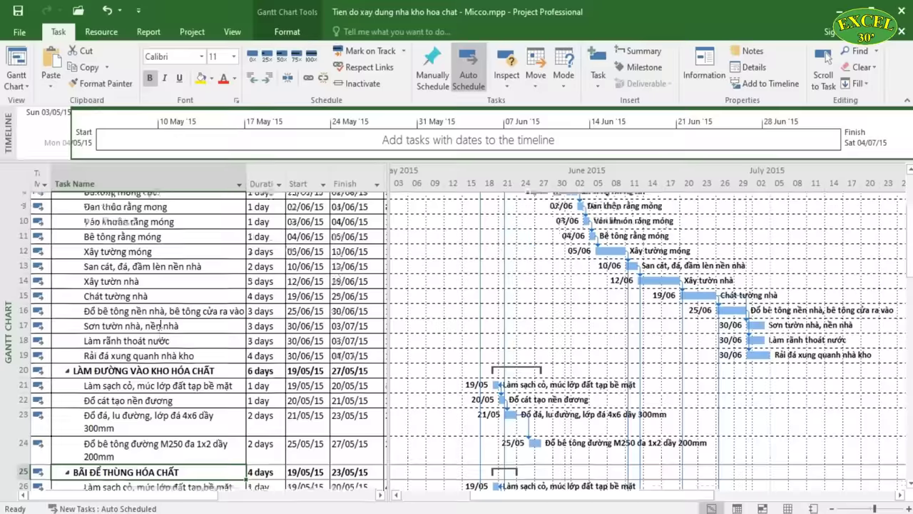
{"action": "scroll", "coordinate": [159, 325], "scroll_direction": "up", "scroll_amount": 3}
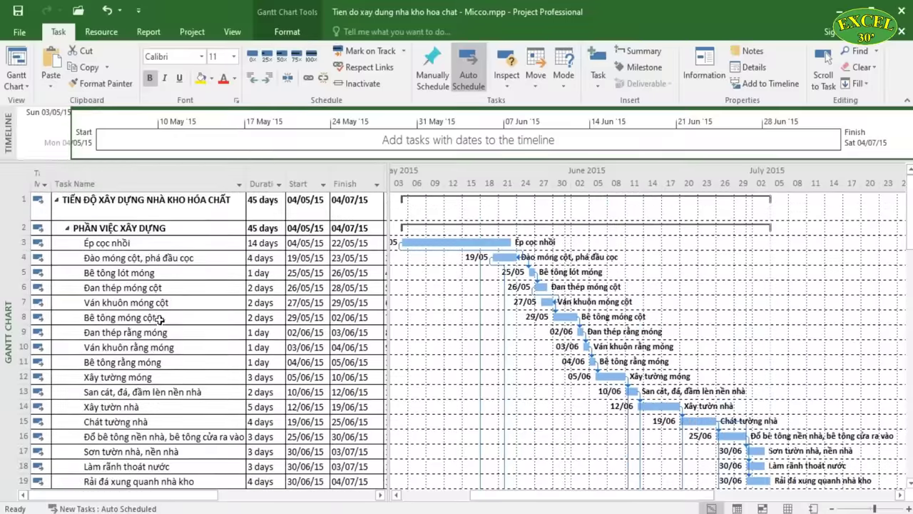
Review the schedule's summary tasks in order, from PHẦN VIỆC XÂY DỰNG through steel structure and PHẦN PCCC to the last electrical tasks
{"action": "left_click", "coordinate": [105, 230]}
{"action": "scroll", "coordinate": [106, 269], "scroll_direction": "down", "scroll_amount": 4}
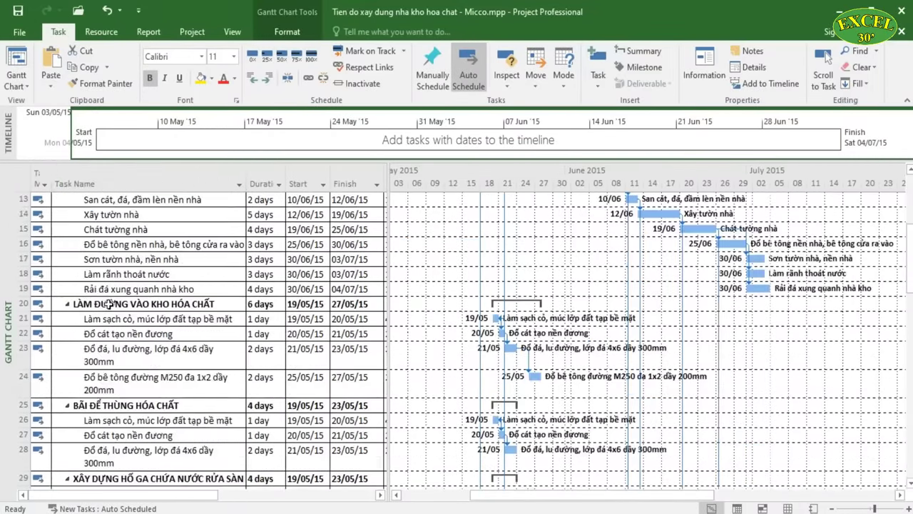
{"action": "left_click", "coordinate": [107, 304]}
{"action": "scroll", "coordinate": [108, 306], "scroll_direction": "down", "scroll_amount": 1}
{"action": "left_click", "coordinate": [145, 364]}
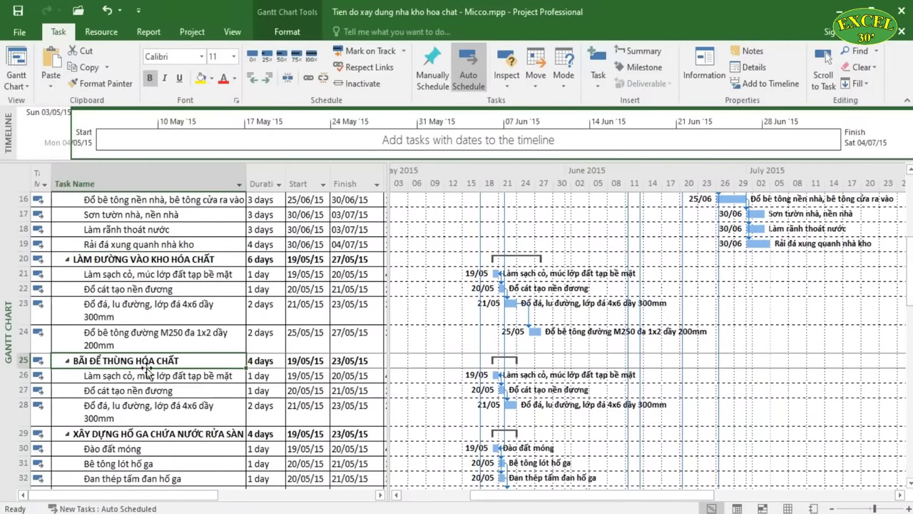
{"action": "scroll", "coordinate": [195, 335], "scroll_direction": "down", "scroll_amount": 3}
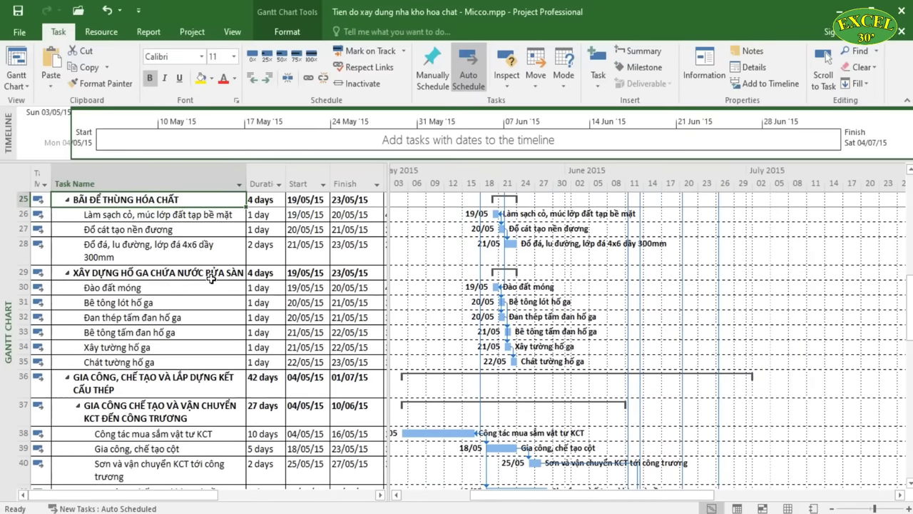
{"action": "scroll", "coordinate": [211, 278], "scroll_direction": "down", "scroll_amount": 2}
{"action": "left_click", "coordinate": [174, 285]}
{"action": "left_click", "coordinate": [177, 312]}
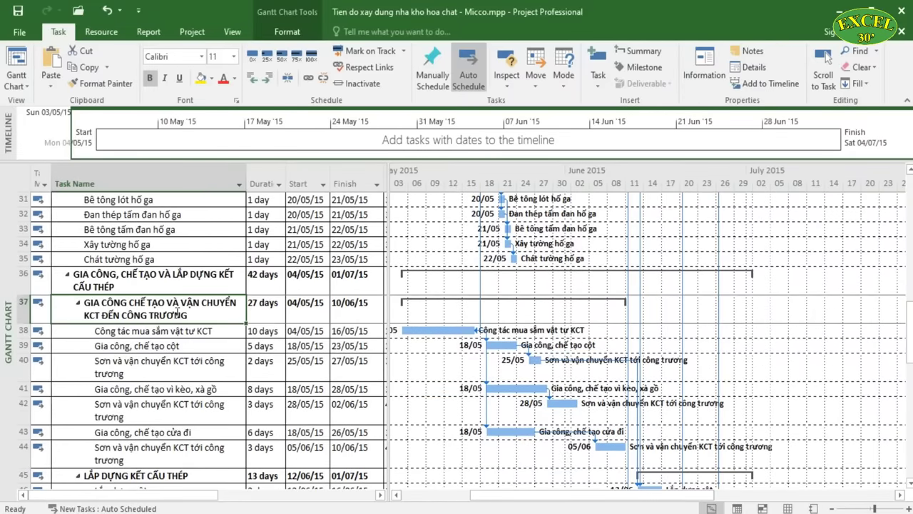
{"action": "scroll", "coordinate": [177, 312], "scroll_direction": "down", "scroll_amount": 4}
{"action": "left_click", "coordinate": [142, 335]}
{"action": "scroll", "coordinate": [141, 338], "scroll_direction": "down", "scroll_amount": 2}
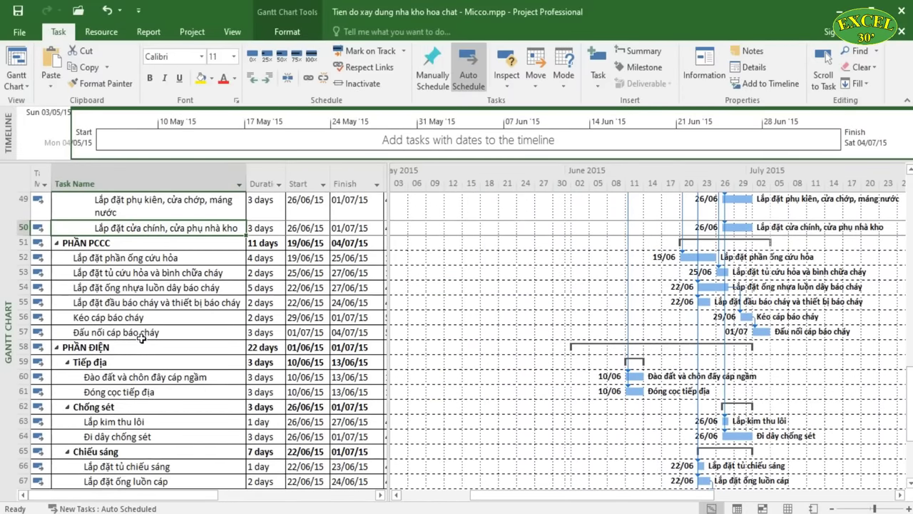
{"action": "scroll", "coordinate": [141, 338], "scroll_direction": "down", "scroll_amount": 6}
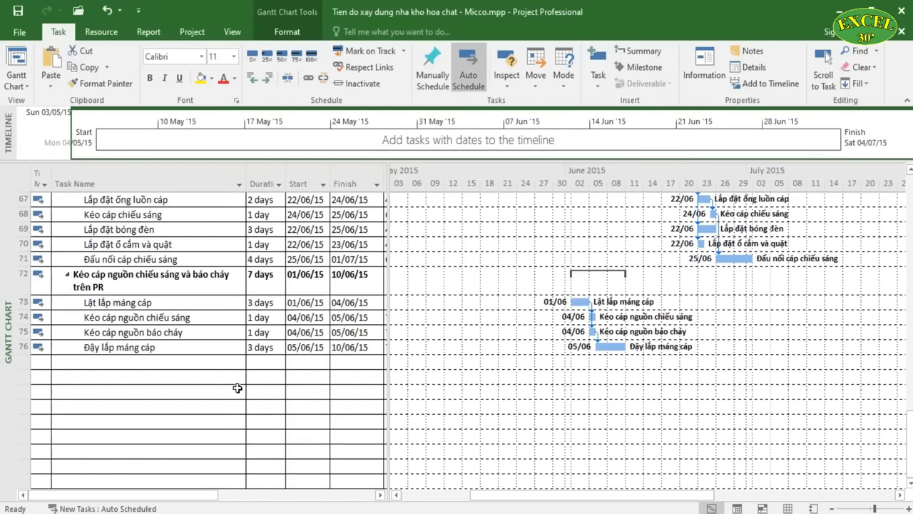
{"action": "scroll", "coordinate": [237, 387], "scroll_direction": "up", "scroll_amount": 9}
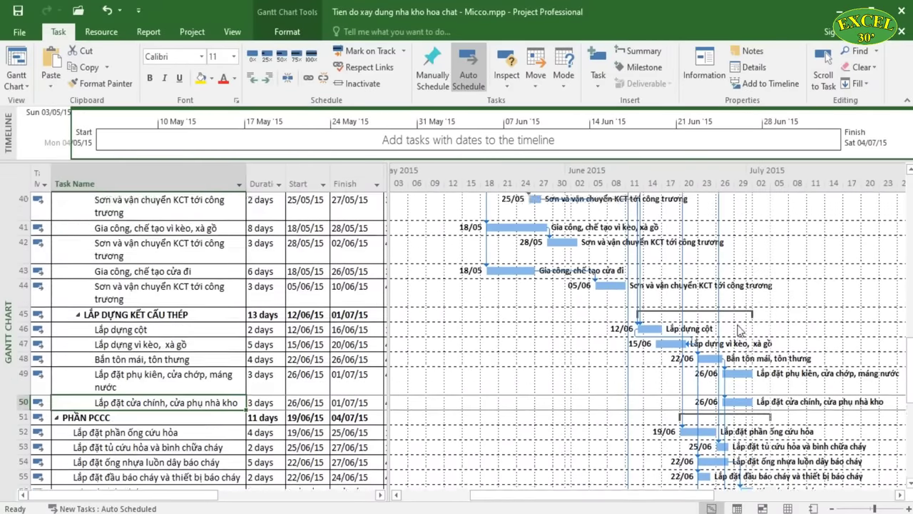
{"action": "scroll", "coordinate": [740, 330], "scroll_direction": "up", "scroll_amount": 3}
{"action": "scroll", "coordinate": [484, 314], "scroll_direction": "up", "scroll_amount": 6}
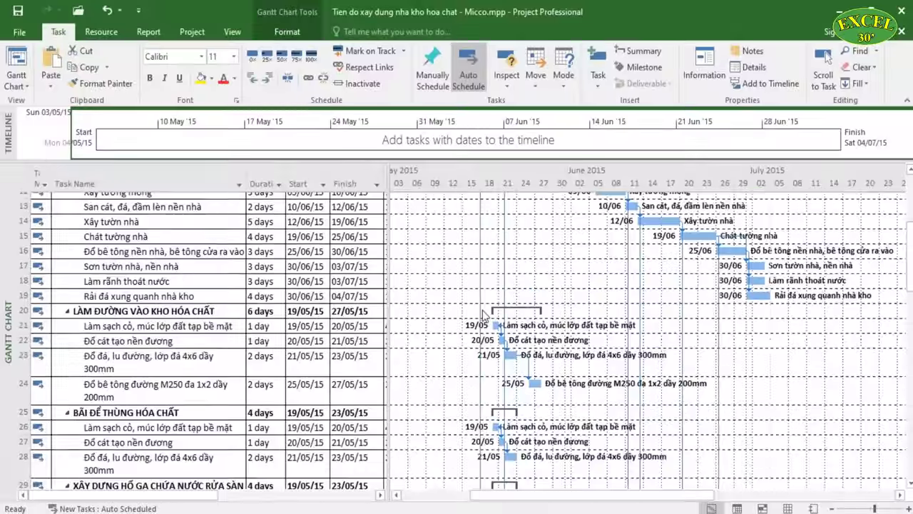
{"action": "scroll", "coordinate": [483, 313], "scroll_direction": "up", "scroll_amount": 4}
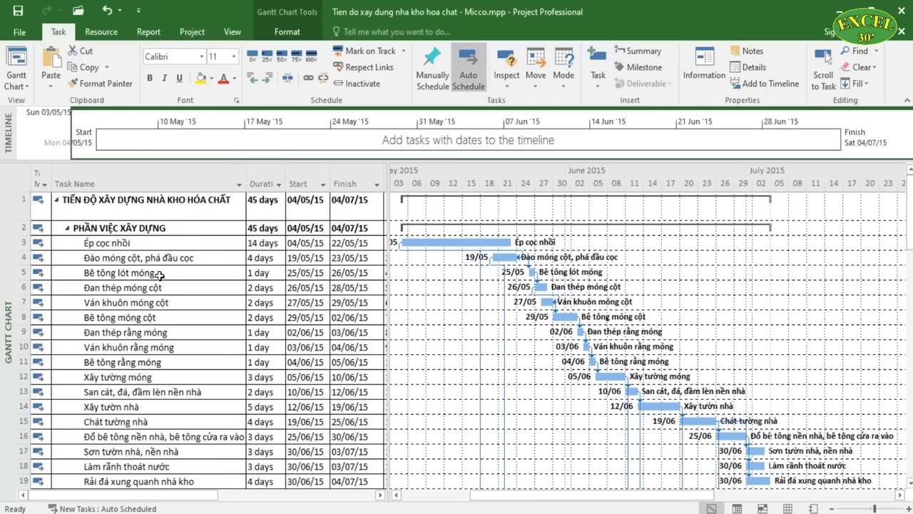
Examine the subtasks under PHẦN VIỆC XÂY DỰNG and the work groups below them, together with their linked Gantt bars
{"action": "left_click", "coordinate": [155, 245]}
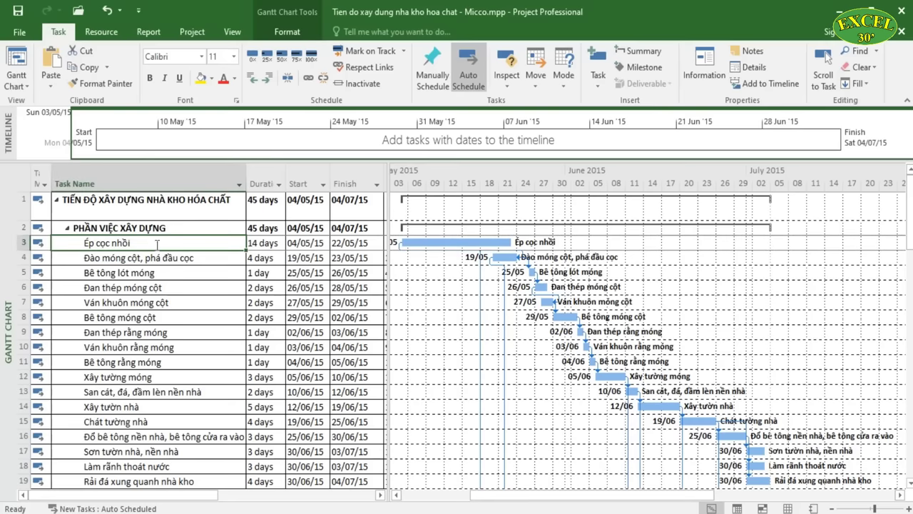
{"action": "left_click", "coordinate": [163, 260]}
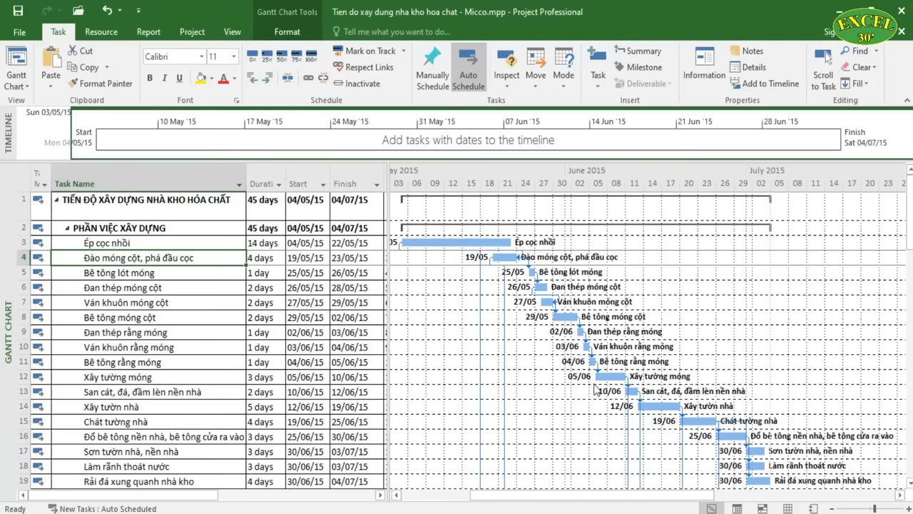
{"action": "left_click", "coordinate": [130, 377]}
{"action": "scroll", "coordinate": [170, 289], "scroll_direction": "down", "scroll_amount": 2}
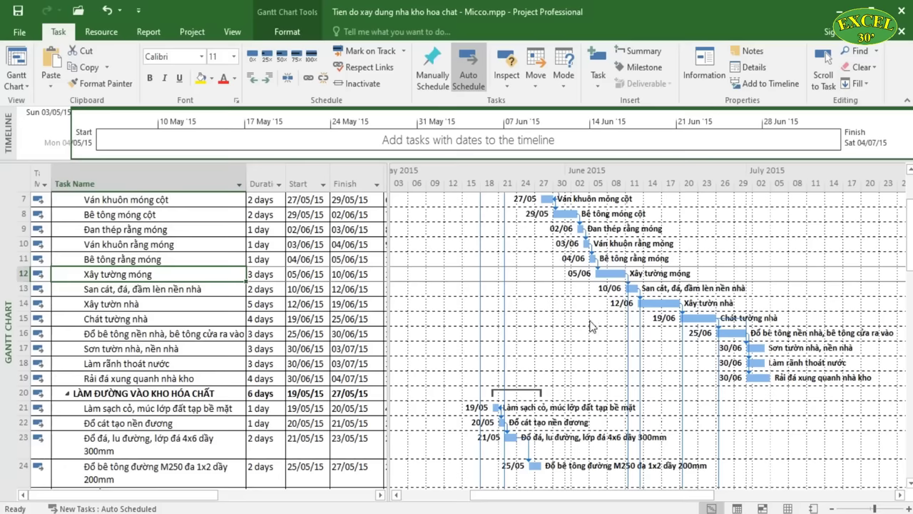
{"action": "scroll", "coordinate": [210, 318], "scroll_direction": "up", "scroll_amount": 2}
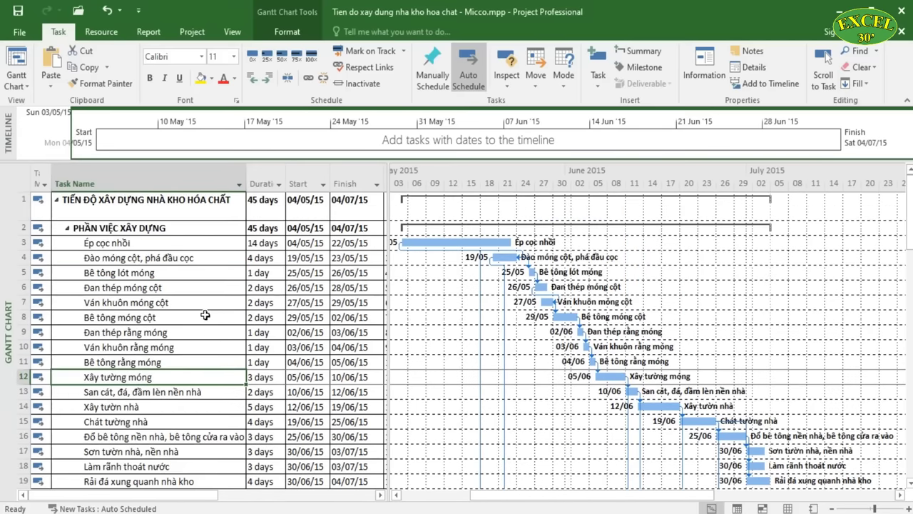
{"action": "scroll", "coordinate": [281, 313], "scroll_direction": "down", "scroll_amount": 3}
{"action": "scroll", "coordinate": [281, 312], "scroll_direction": "down", "scroll_amount": 4}
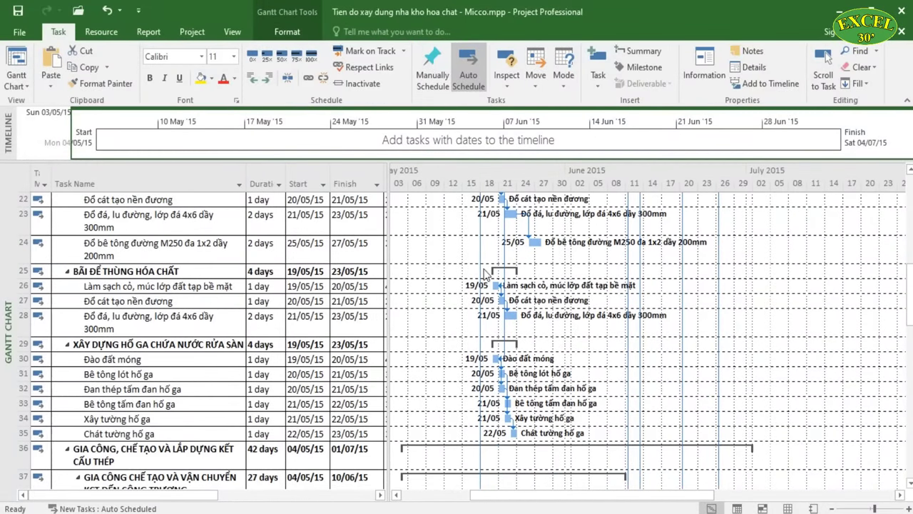
{"action": "scroll", "coordinate": [520, 293], "scroll_direction": "up", "scroll_amount": 2}
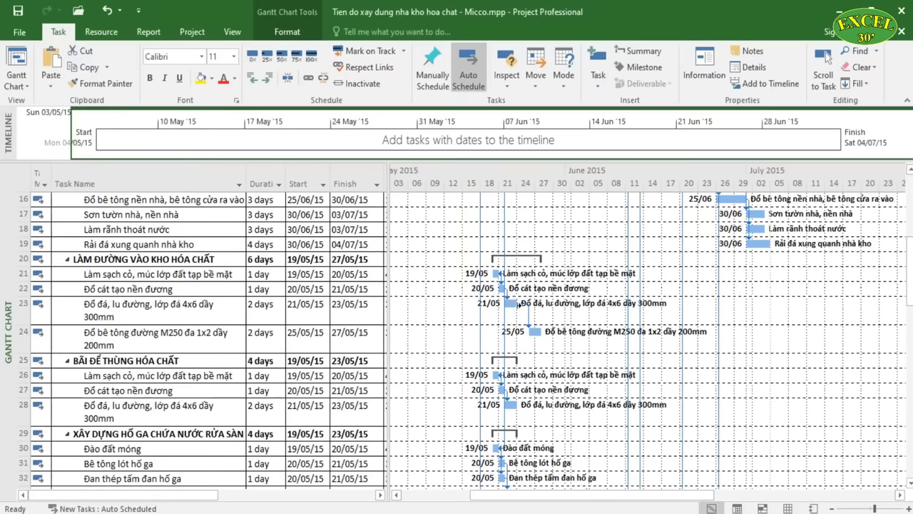
{"action": "scroll", "coordinate": [599, 305], "scroll_direction": "up", "scroll_amount": 5}
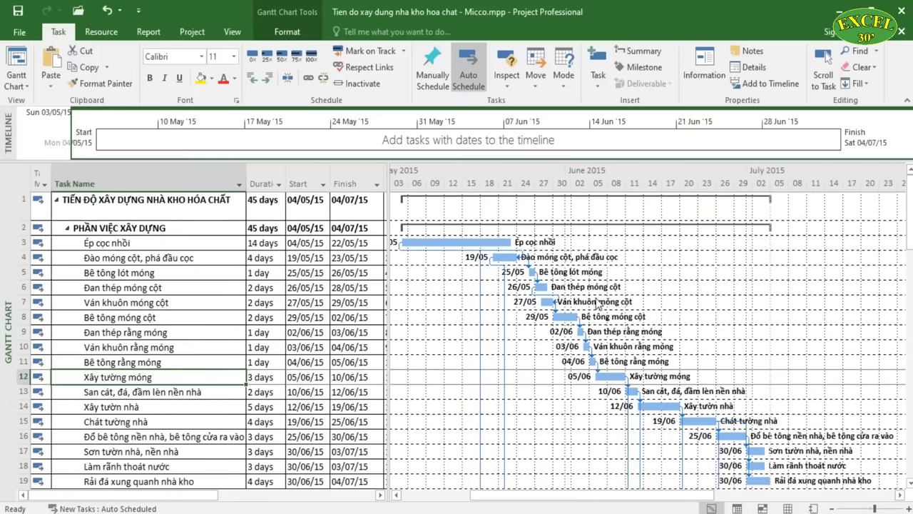
{"action": "scroll", "coordinate": [526, 279], "scroll_direction": "down", "scroll_amount": 2}
{"action": "scroll", "coordinate": [445, 240], "scroll_direction": "up", "scroll_amount": 2}
{"action": "left_click", "coordinate": [134, 231]}
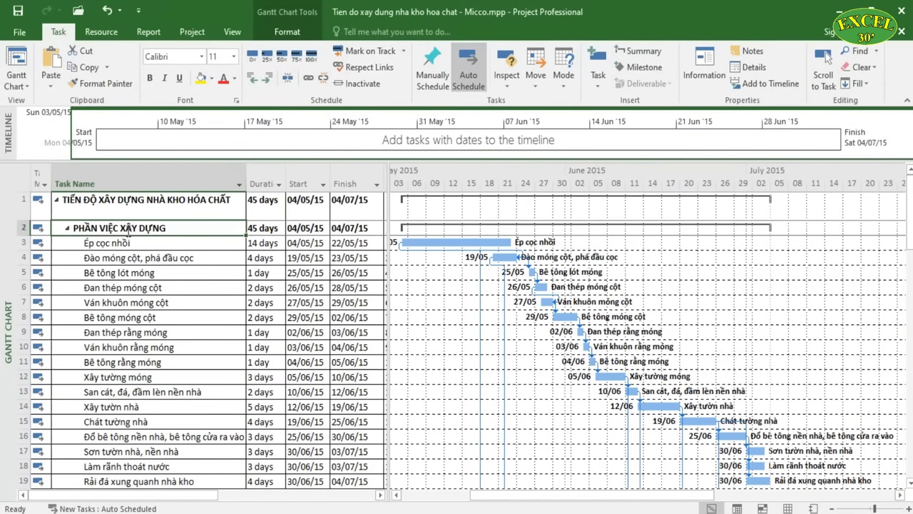
{"action": "left_click_drag", "start_coordinate": [145, 243], "coordinate": [147, 391]}
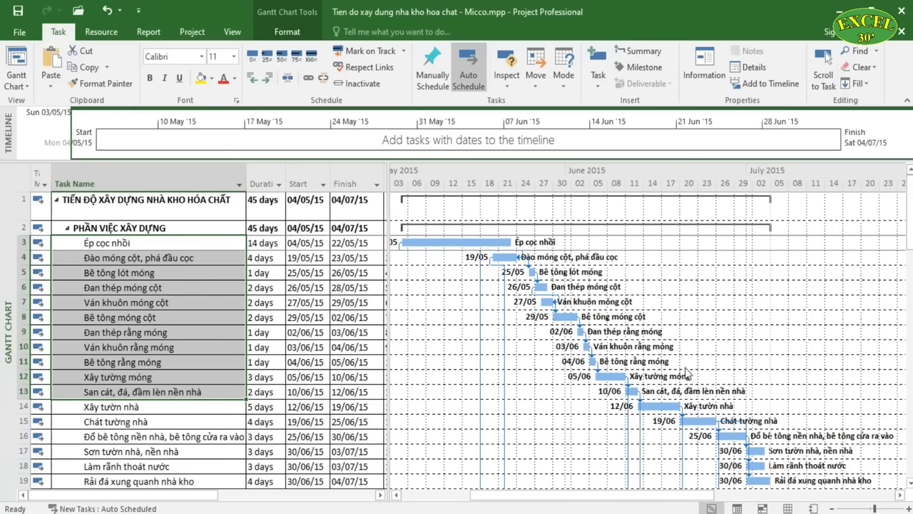
{"action": "scroll", "coordinate": [721, 391], "scroll_direction": "down", "scroll_amount": 10}
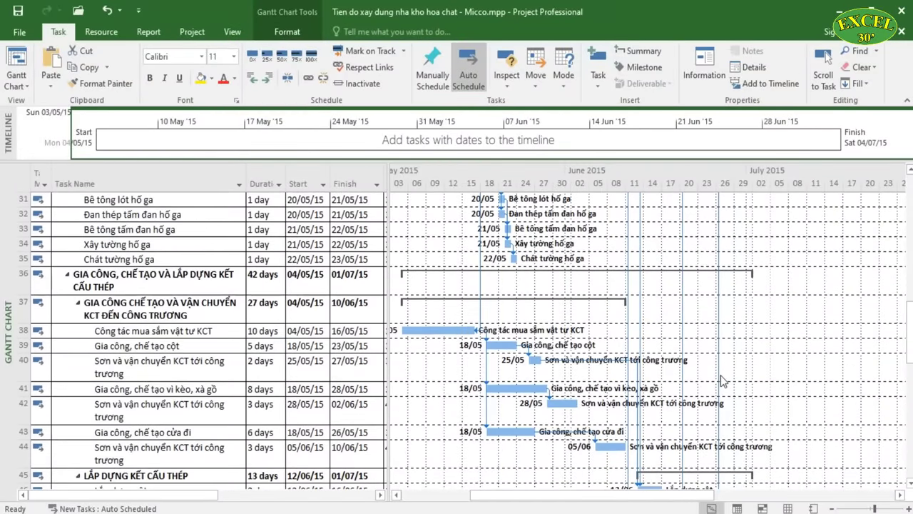
Inspect the first page of the schedule's print preview up close and return to the Gantt chart
{"action": "key", "text": "ctrl+p"}
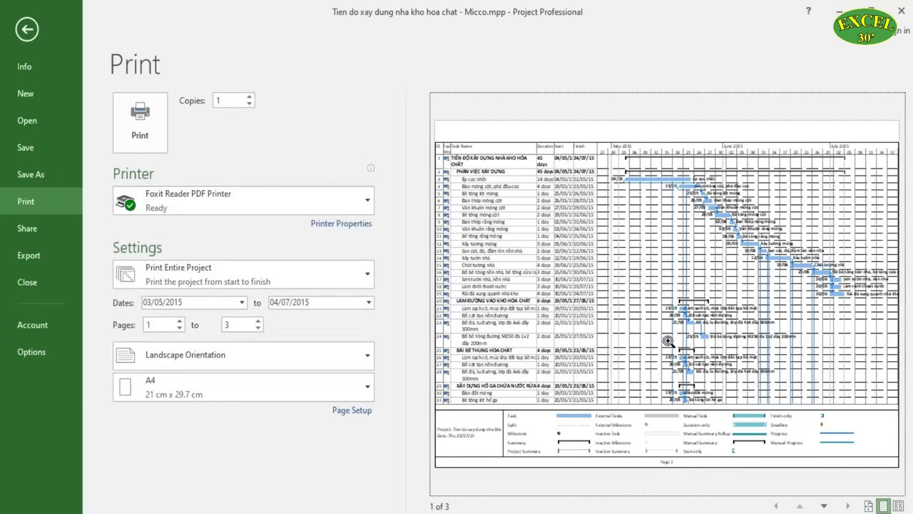
{"action": "left_click", "coordinate": [633, 237]}
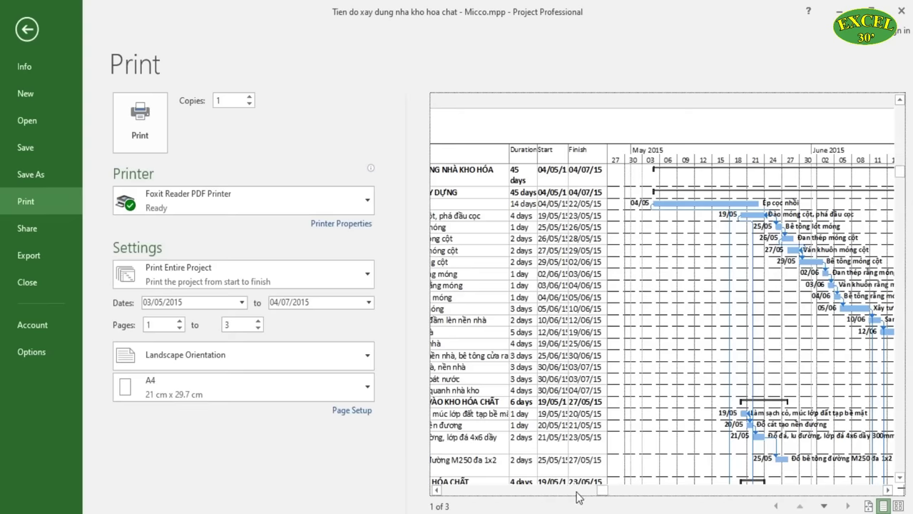
{"action": "left_click_drag", "start_coordinate": [596, 491], "coordinate": [715, 489]}
{"action": "left_click", "coordinate": [608, 357]}
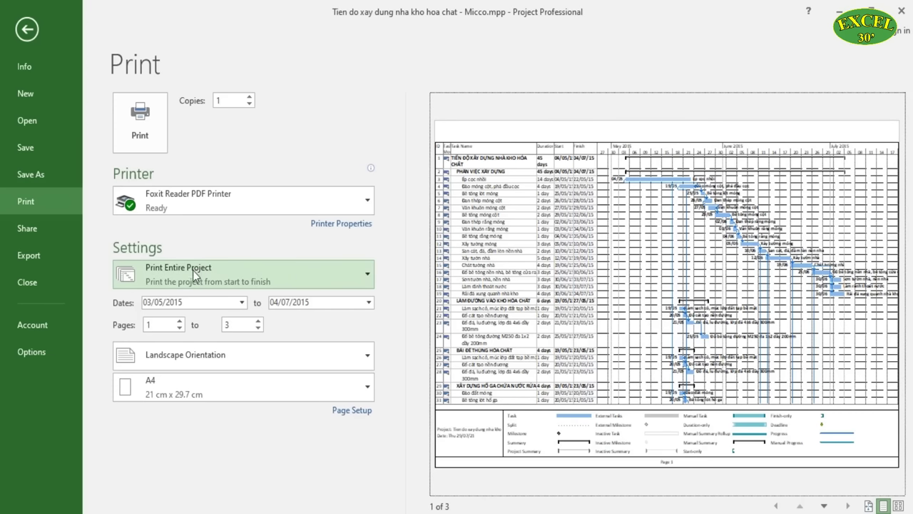
{"action": "left_click", "coordinate": [29, 28]}
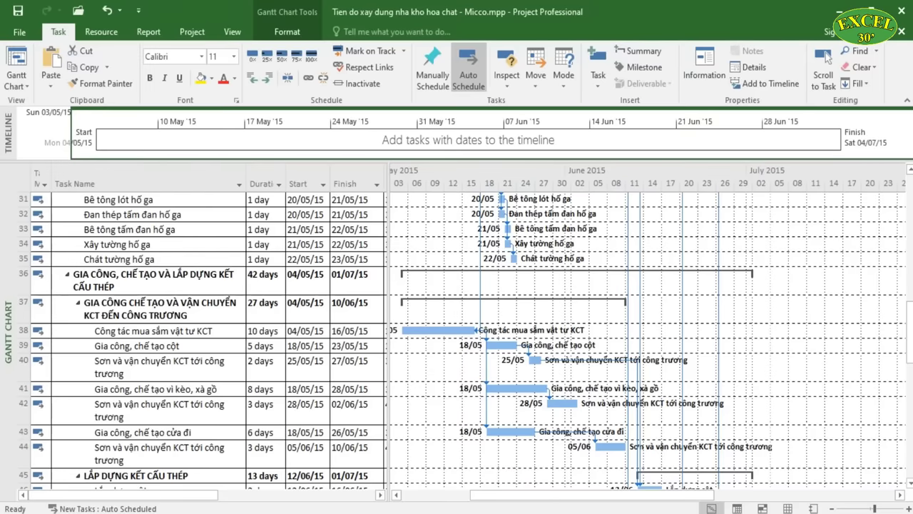
Create a Microsoft Project document named Tien do mau in the chemical warehouse schedule folder and open it
{"action": "right_click", "coordinate": [270, 175]}
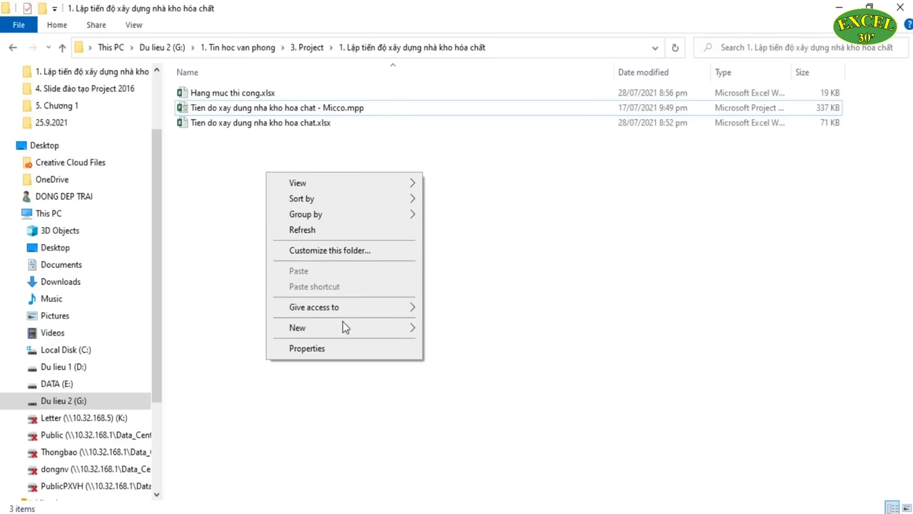
{"action": "mouse_move", "coordinate": [345, 327]}
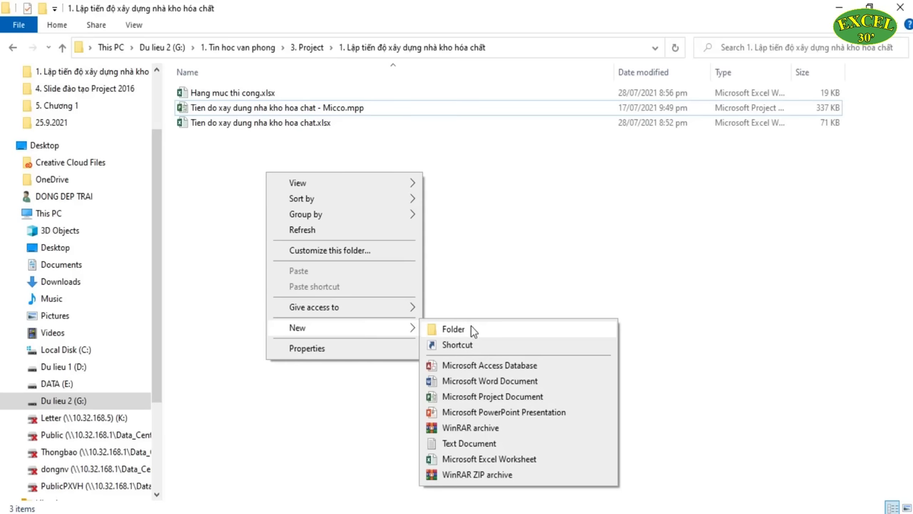
{"action": "left_click", "coordinate": [482, 397]}
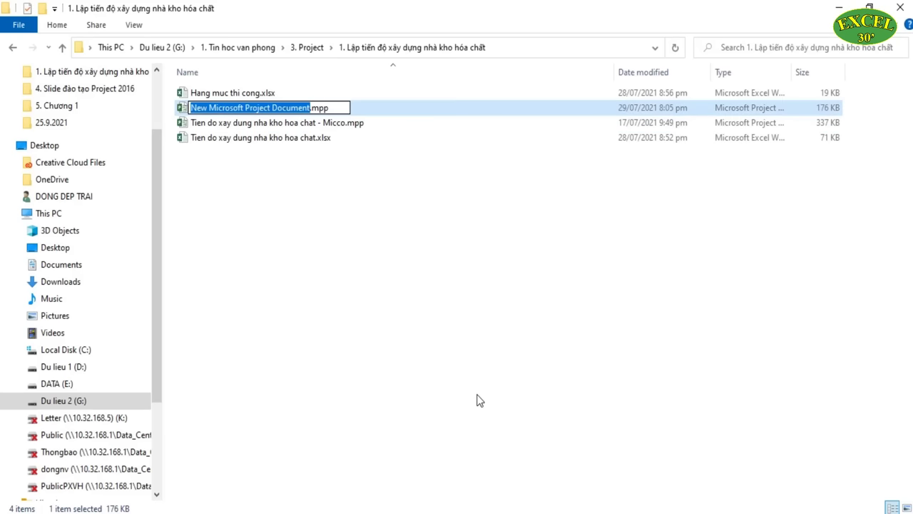
{"action": "type", "text": "Tie"}
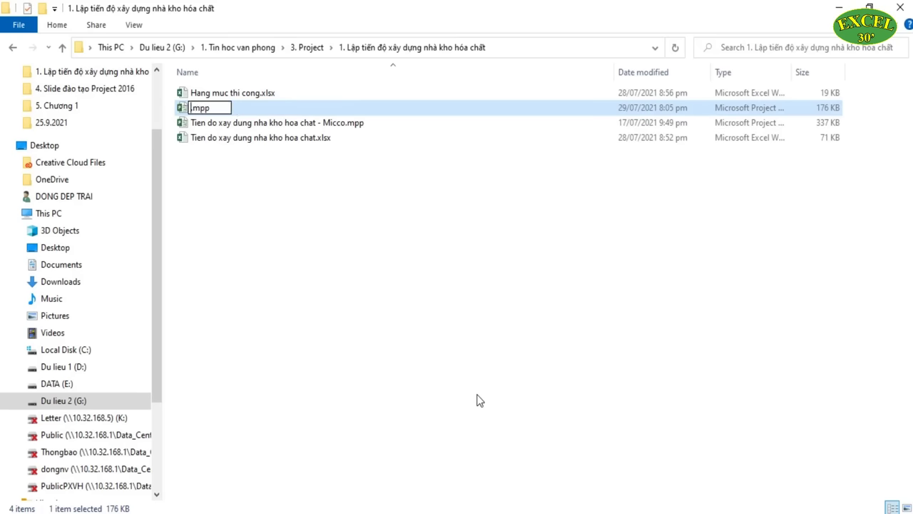
{"action": "type", "text": "n do mau"}
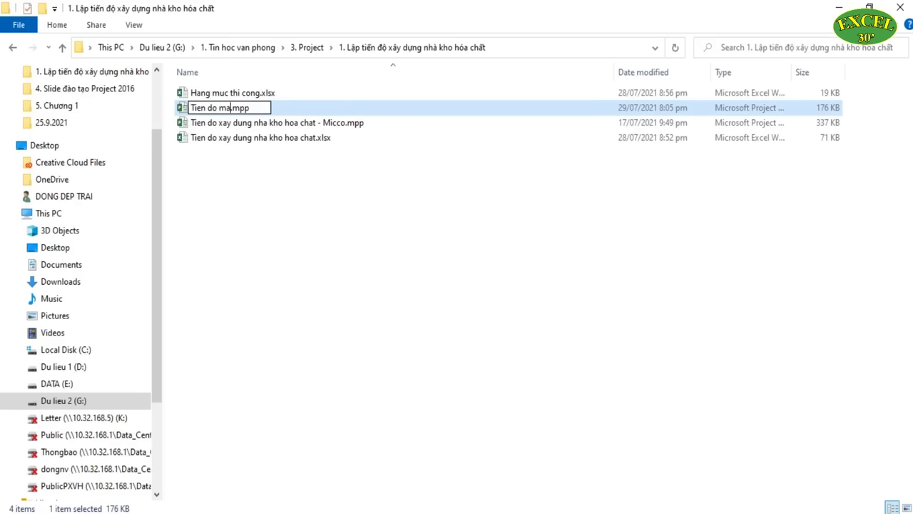
{"action": "key", "text": "Return"}
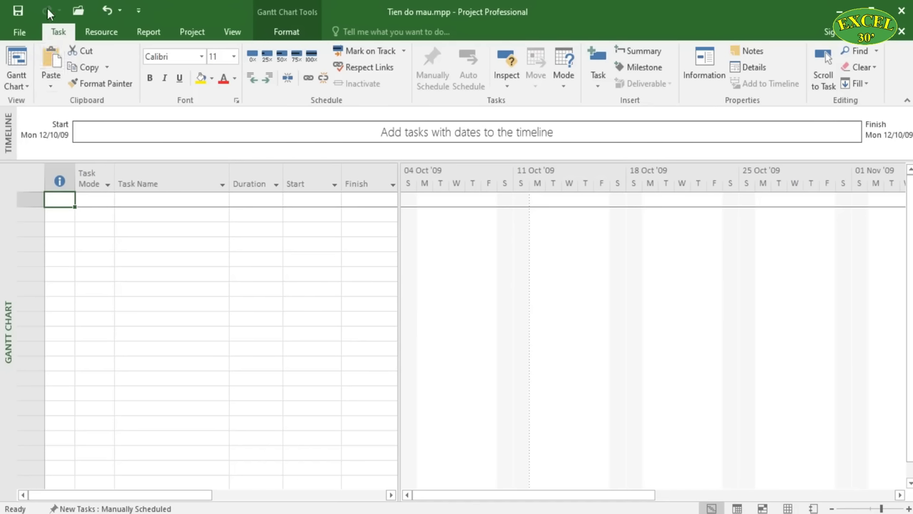
Save the empty Tien do mau file and add Print Preview to the Quick Access Toolbar
{"action": "left_click", "coordinate": [139, 12]}
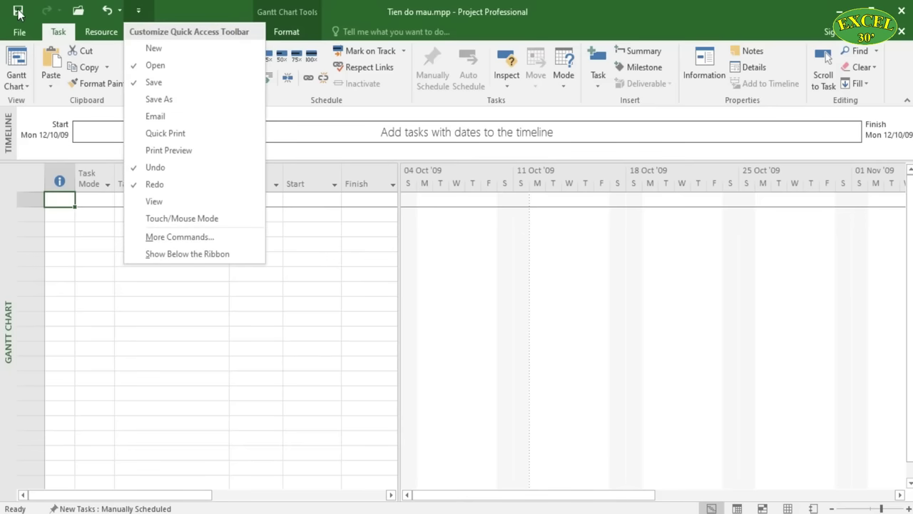
{"action": "key", "text": "ctrl+s"}
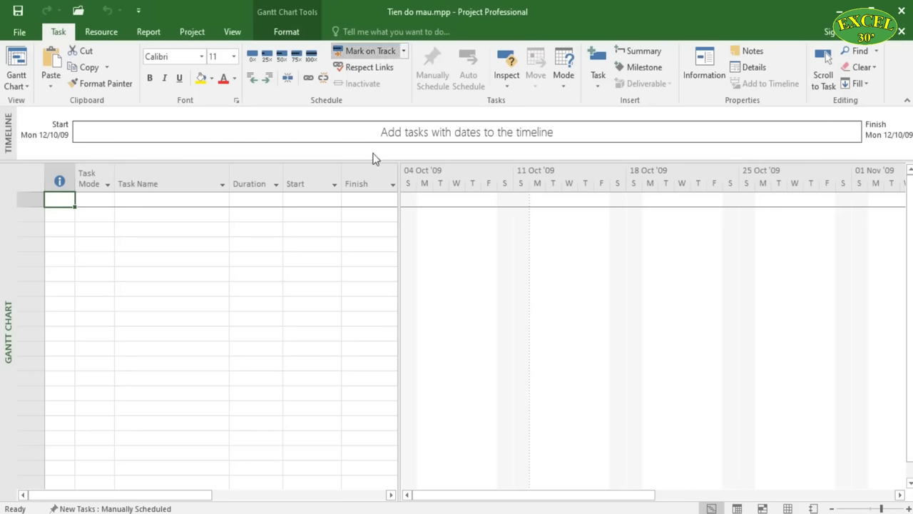
{"action": "left_click", "coordinate": [146, 291]}
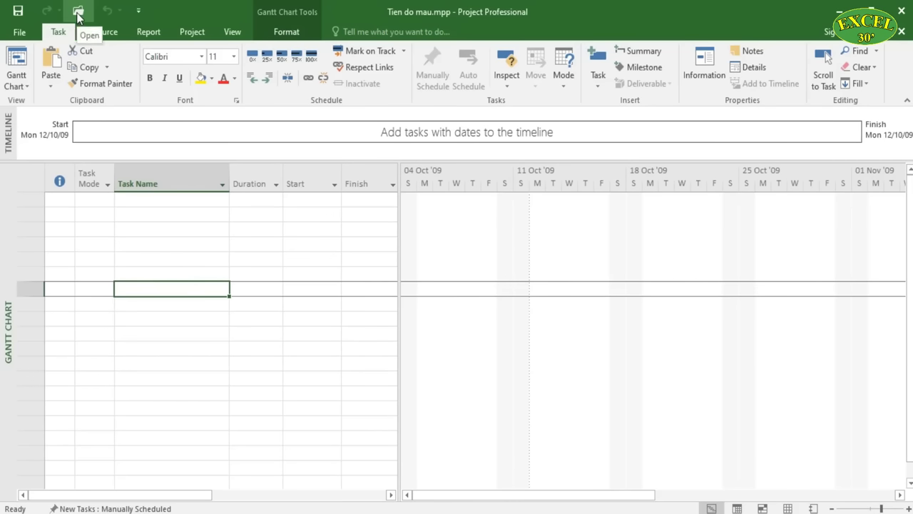
{"action": "left_click", "coordinate": [138, 11]}
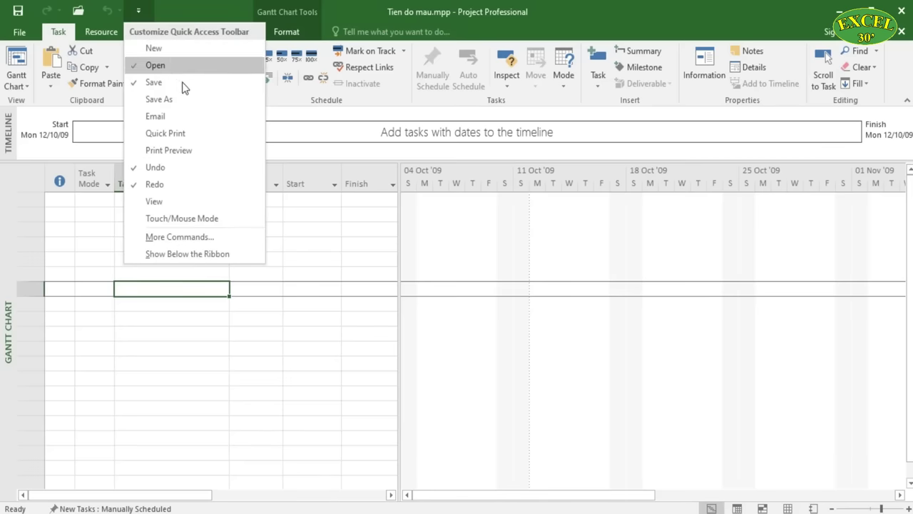
{"action": "left_click", "coordinate": [181, 151]}
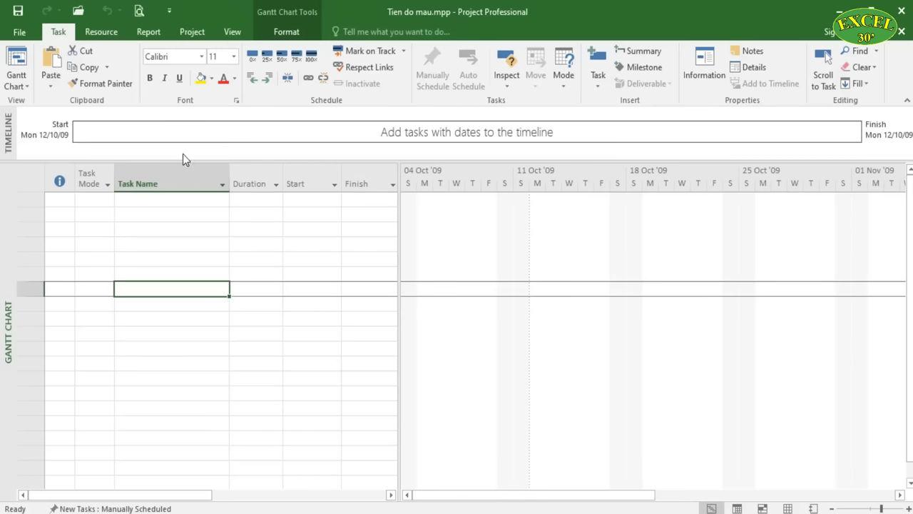
Remove Undo from the Quick Access Toolbar and put it back
{"action": "left_click", "coordinate": [168, 12]}
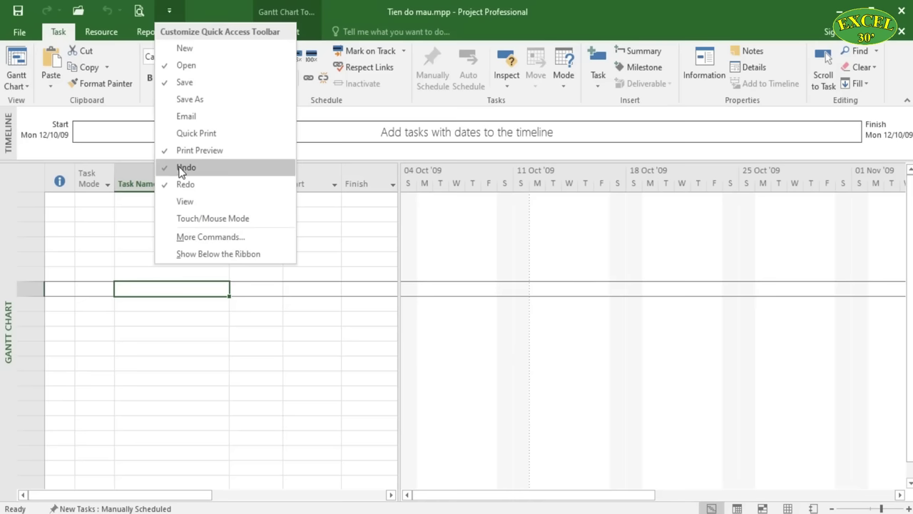
{"action": "left_click", "coordinate": [182, 169]}
{"action": "left_click", "coordinate": [137, 12]}
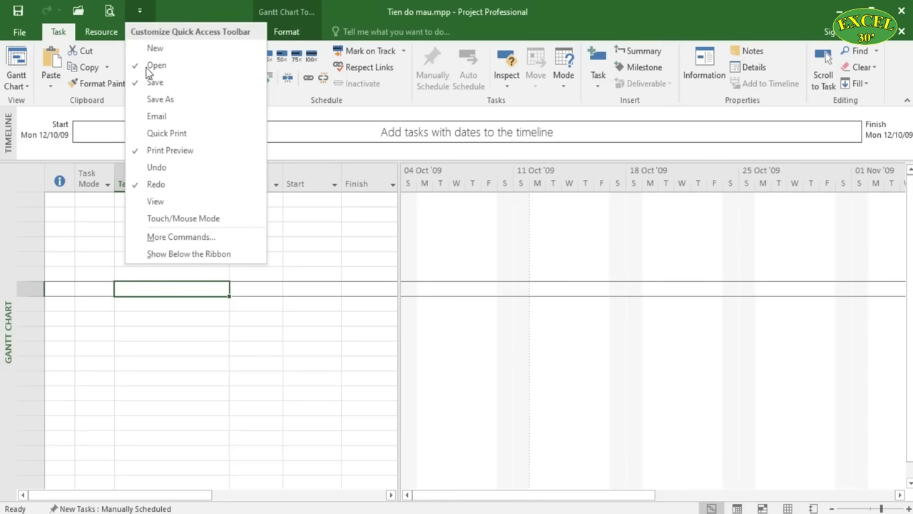
{"action": "left_click", "coordinate": [156, 166]}
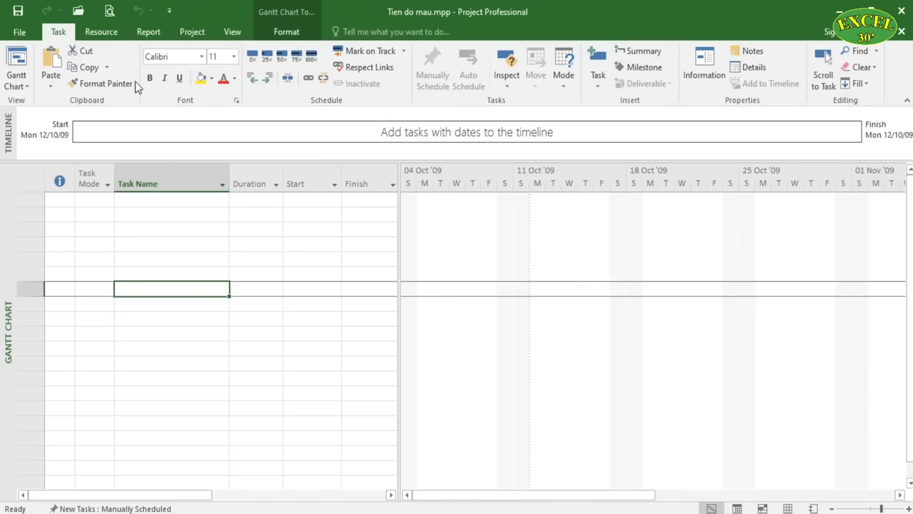
Create a new project from the Blank Project option and select a block of empty task name rows
{"action": "left_click", "coordinate": [20, 33]}
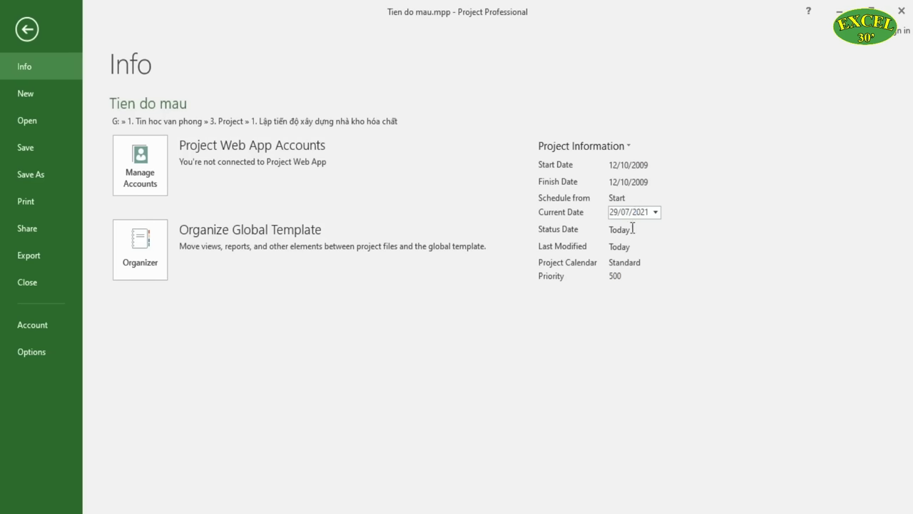
{"action": "left_click", "coordinate": [26, 95]}
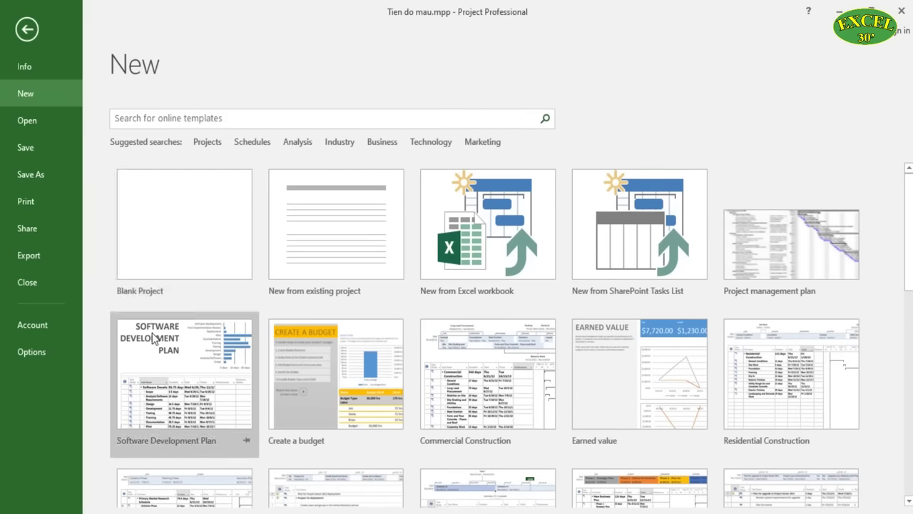
{"action": "left_click", "coordinate": [151, 288]}
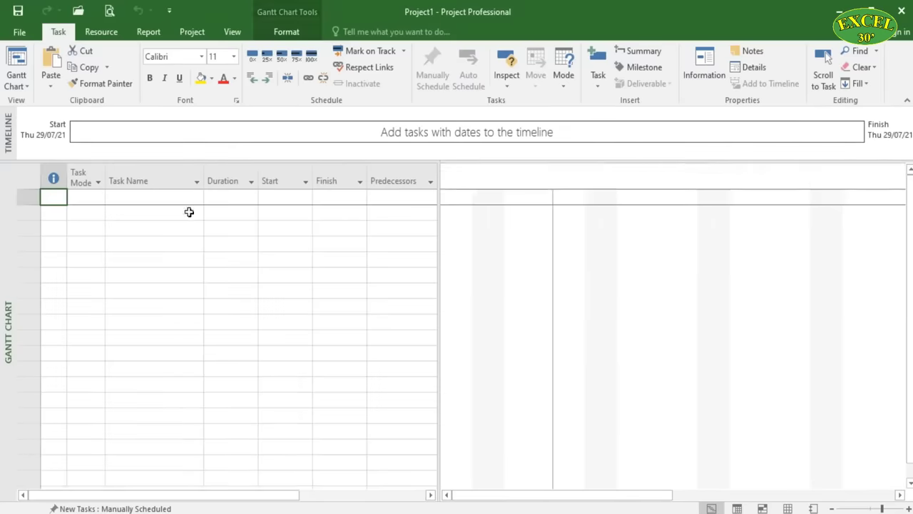
{"action": "left_click_drag", "start_coordinate": [188, 213], "coordinate": [170, 417]}
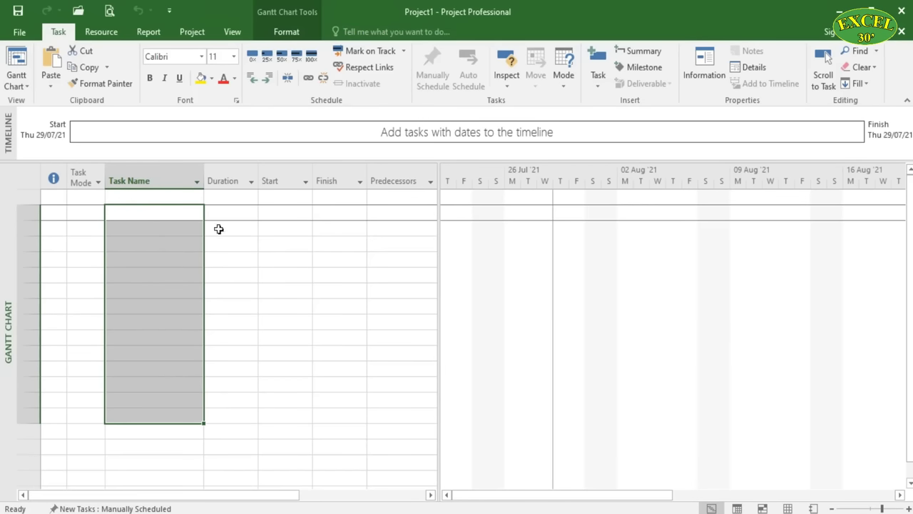
Create a project from the Software Development Plan template with the start date left as Today
{"action": "left_click", "coordinate": [28, 33]}
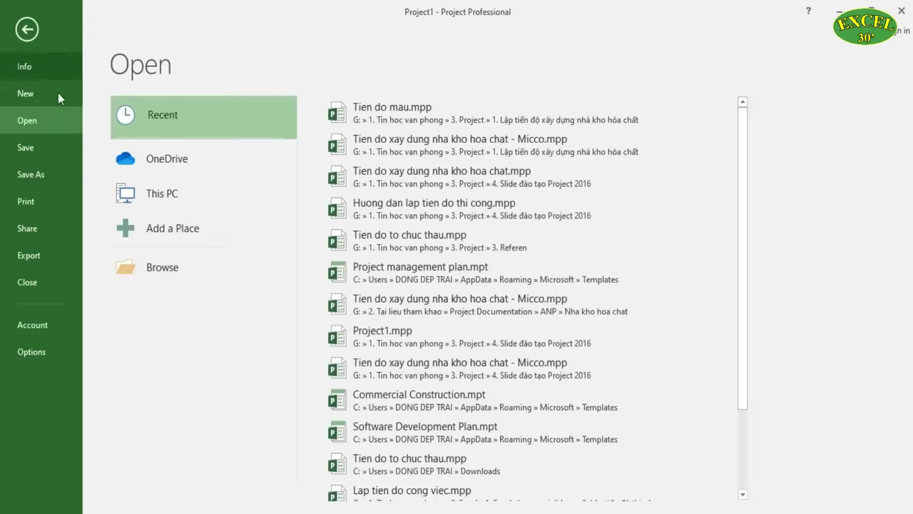
{"action": "left_click", "coordinate": [31, 92]}
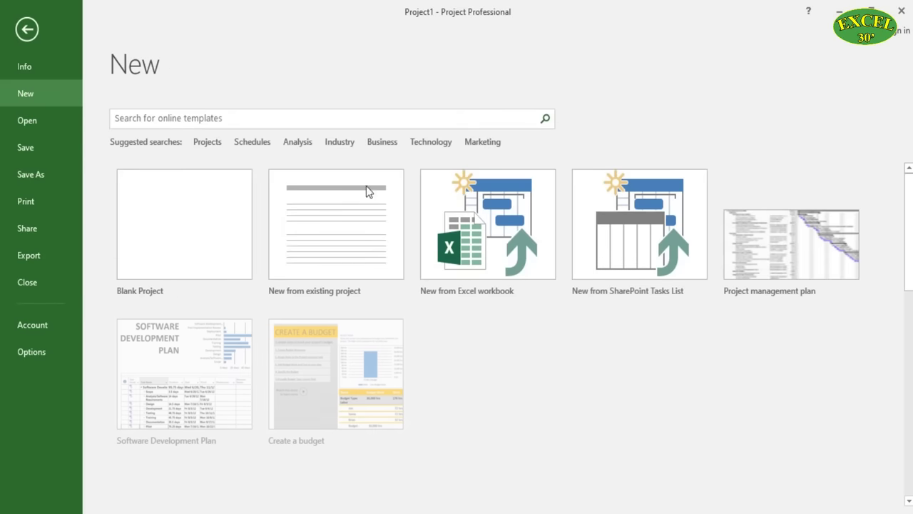
{"action": "scroll", "coordinate": [445, 329], "scroll_direction": "down", "scroll_amount": 2}
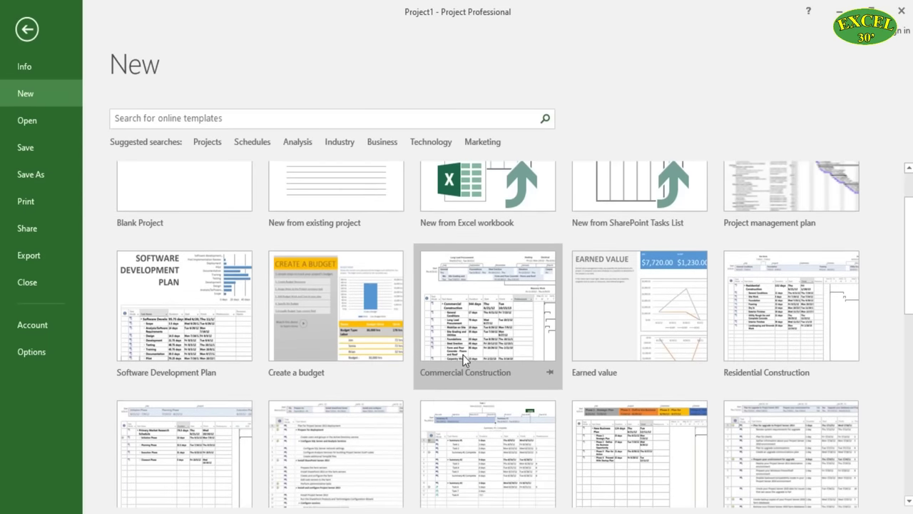
{"action": "scroll", "coordinate": [457, 331], "scroll_direction": "down", "scroll_amount": 2}
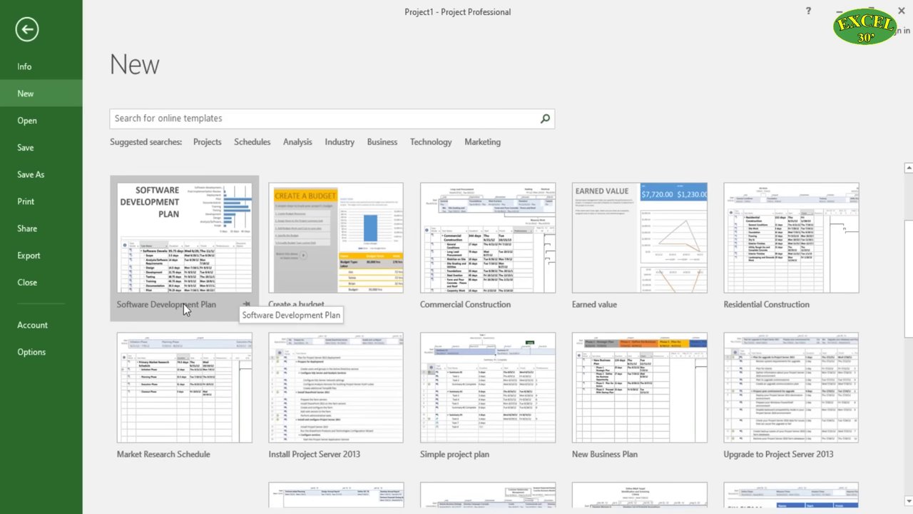
{"action": "left_click", "coordinate": [182, 249]}
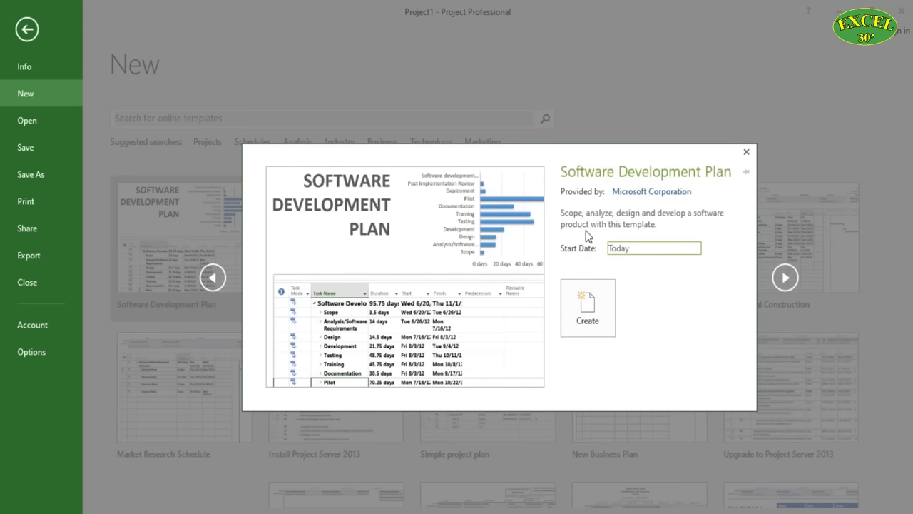
{"action": "left_click", "coordinate": [599, 321]}
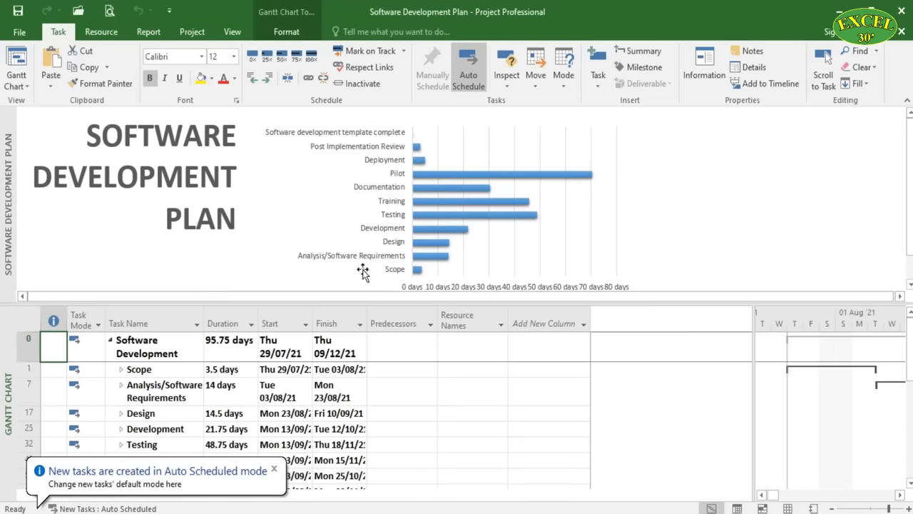
Look through the template's summary tasks and dismiss the notice about new tasks being auto scheduled
{"action": "scroll", "coordinate": [251, 279], "scroll_direction": "down", "scroll_amount": 1}
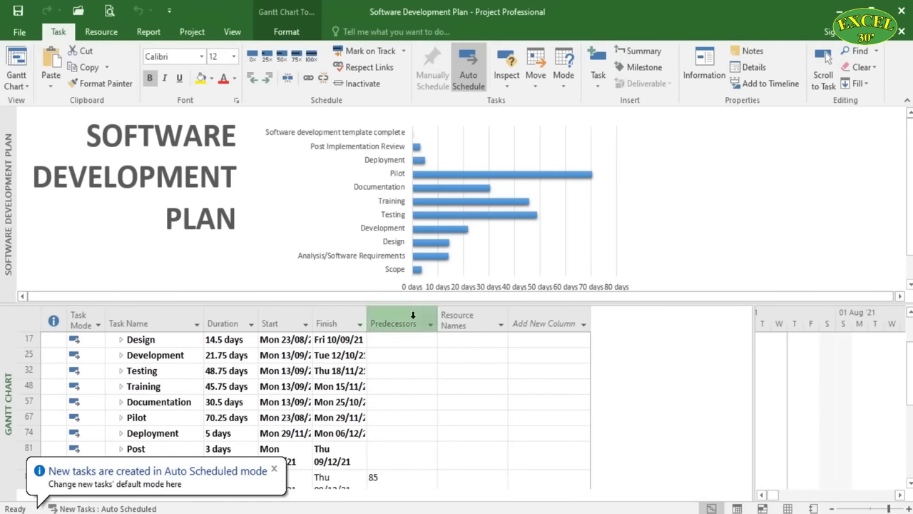
{"action": "scroll", "coordinate": [616, 399], "scroll_direction": "down", "scroll_amount": 5}
{"action": "scroll", "coordinate": [407, 412], "scroll_direction": "up", "scroll_amount": 10}
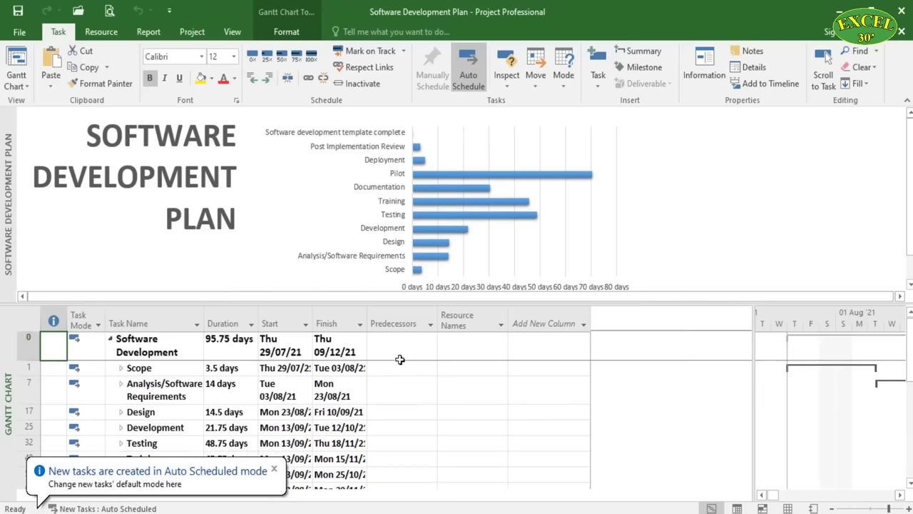
{"action": "left_click", "coordinate": [274, 470]}
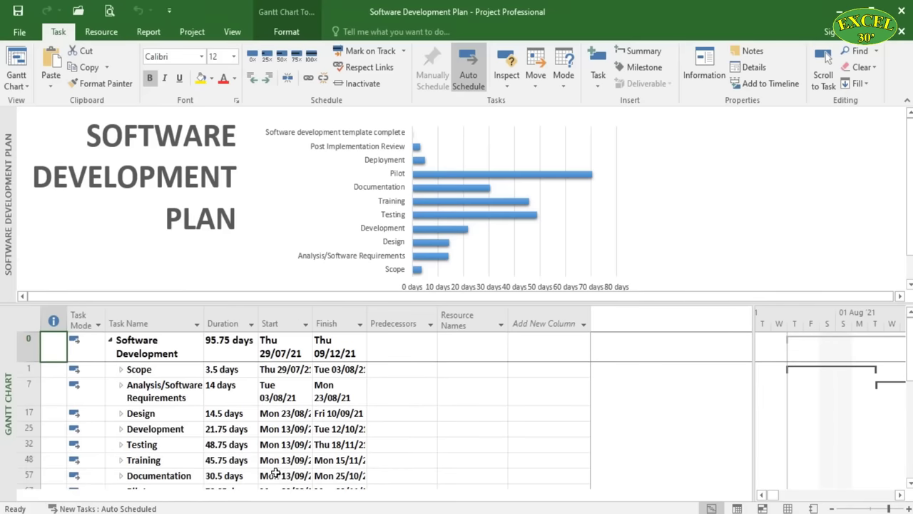
Expand the Scope group to examine its subtasks and durations, and close the Software Development Plan without saving
{"action": "left_click", "coordinate": [146, 370]}
{"action": "left_click", "coordinate": [121, 371]}
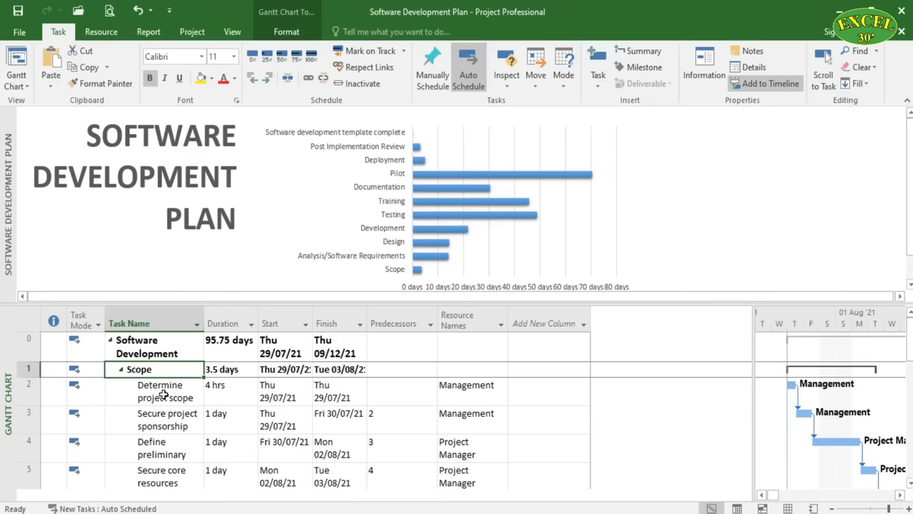
{"action": "left_click", "coordinate": [164, 394]}
{"action": "left_click", "coordinate": [238, 400]}
{"action": "left_click", "coordinate": [218, 415]}
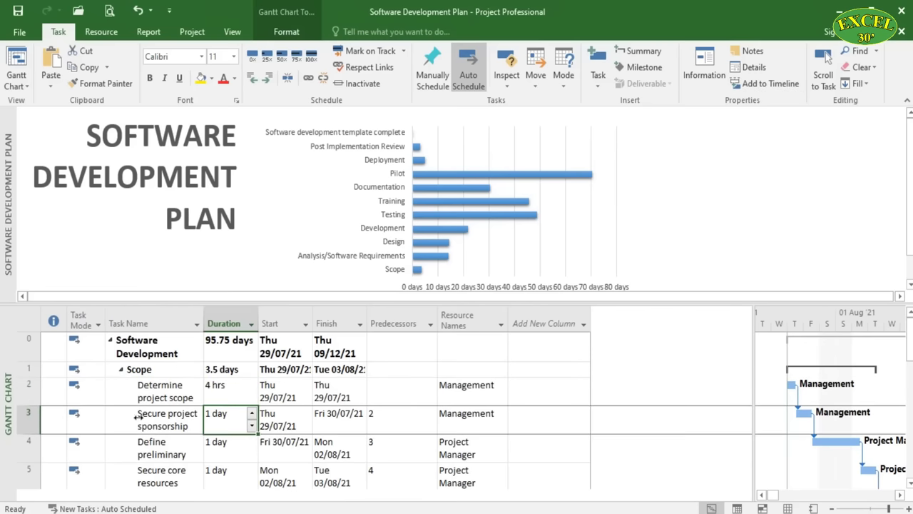
{"action": "left_click", "coordinate": [179, 418]}
{"action": "left_click", "coordinate": [163, 471]}
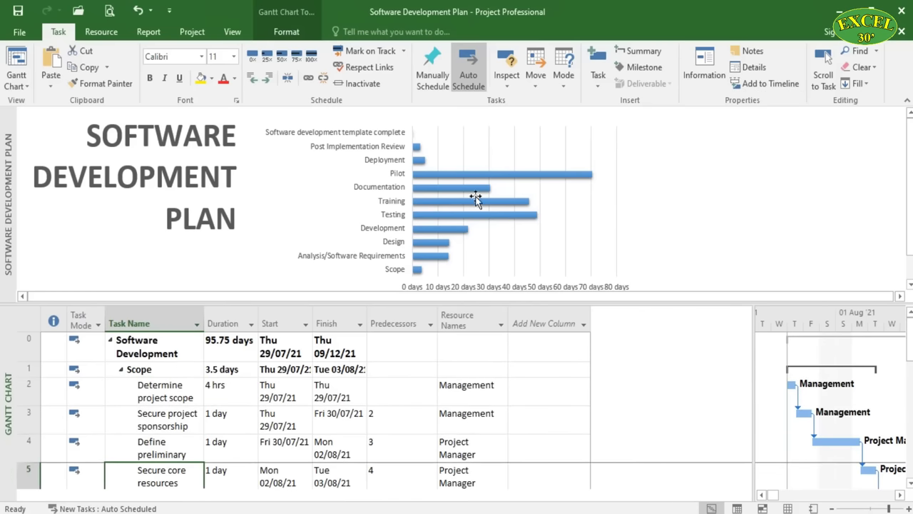
{"action": "scroll", "coordinate": [885, 448], "scroll_direction": "down", "scroll_amount": 2}
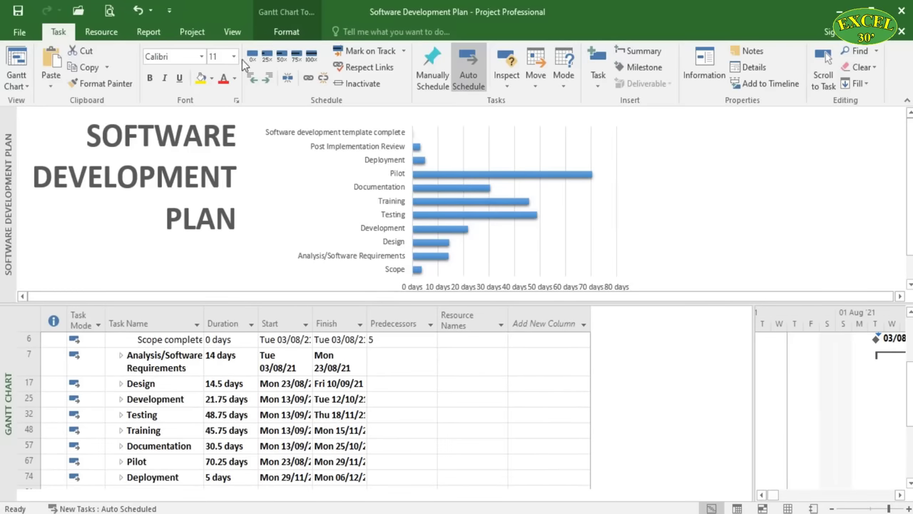
{"action": "left_click", "coordinate": [902, 31]}
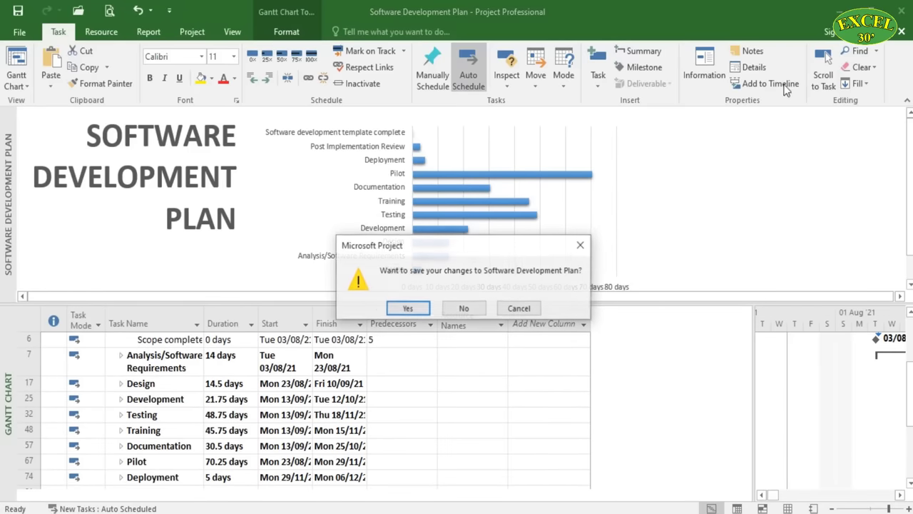
{"action": "left_click", "coordinate": [464, 308]}
Browse the computer's drives for an existing project file to open, and close the file browser without choosing one
{"action": "left_click", "coordinate": [19, 31]}
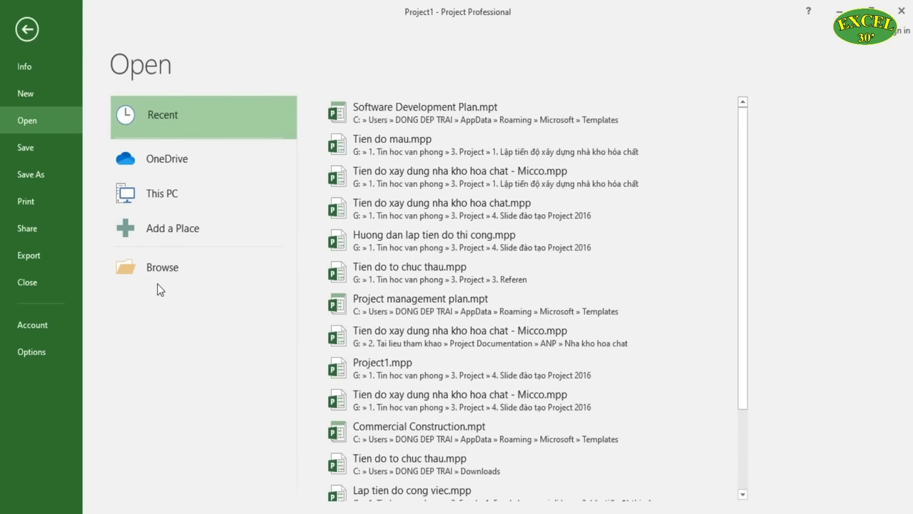
{"action": "left_click", "coordinate": [170, 270]}
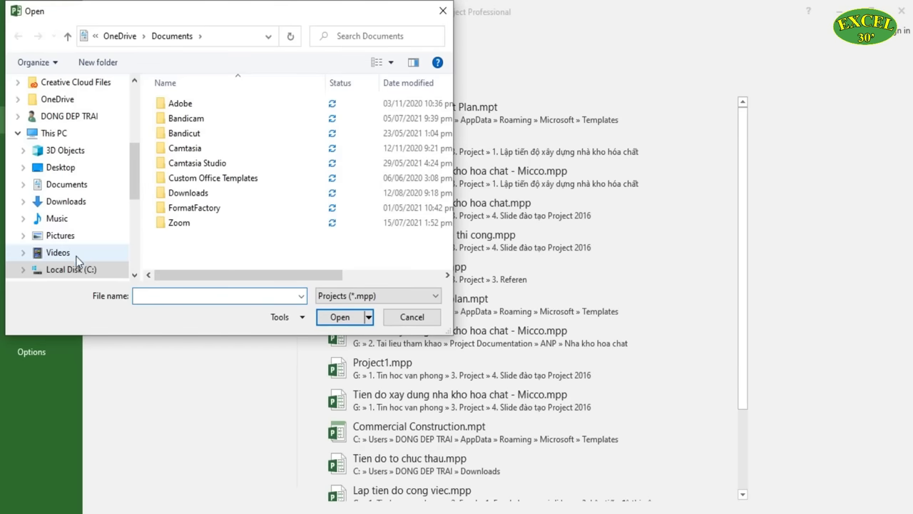
{"action": "scroll", "coordinate": [76, 262], "scroll_direction": "down", "scroll_amount": 1}
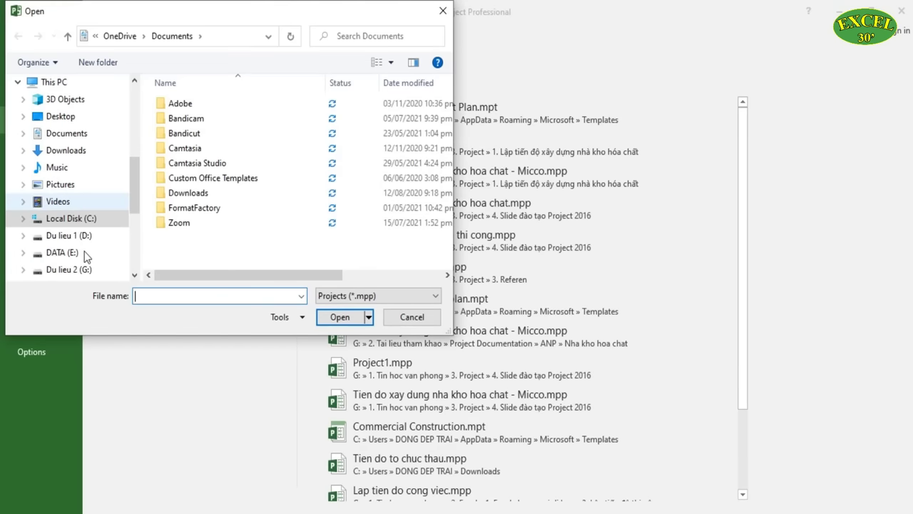
{"action": "left_click", "coordinate": [443, 13]}
Browse for a folder to save a copy of Project1 in, and cancel without saving
{"action": "left_click", "coordinate": [49, 171]}
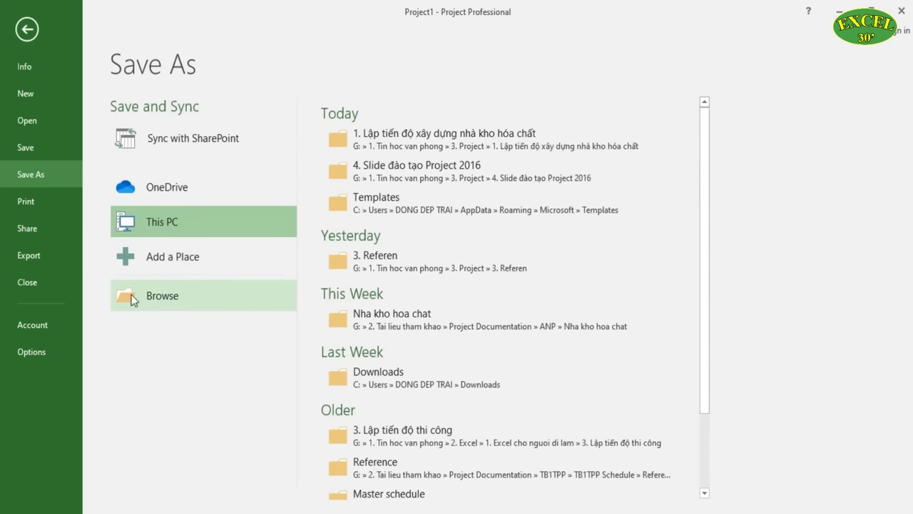
{"action": "left_click", "coordinate": [187, 300]}
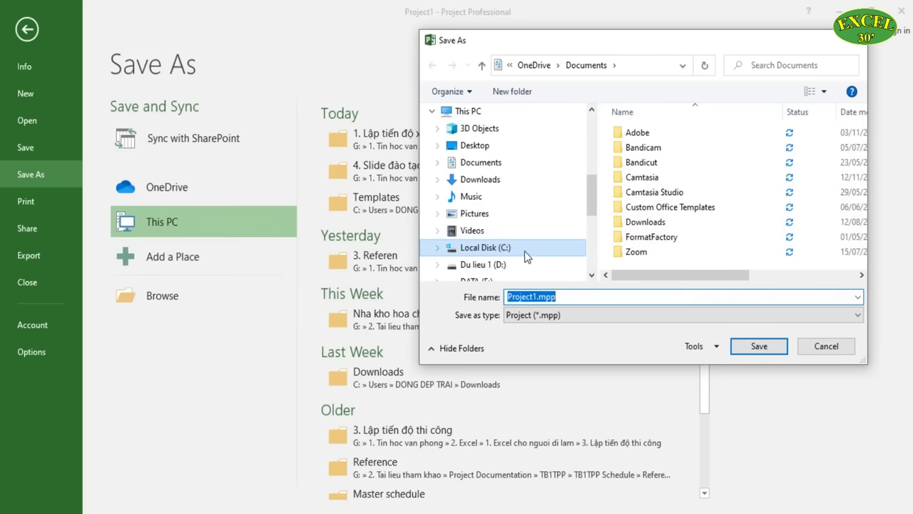
{"action": "left_click", "coordinate": [826, 351]}
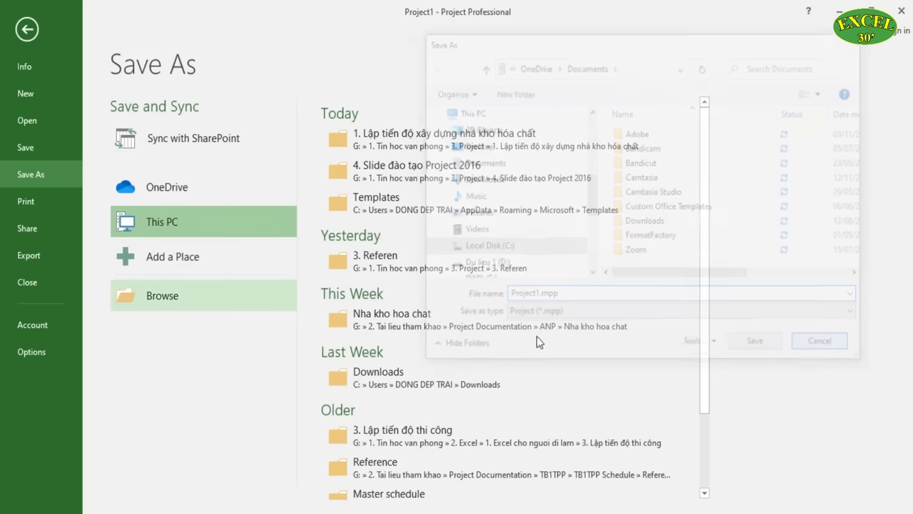
View the print settings and the list of available printers for the project
{"action": "left_click", "coordinate": [43, 204]}
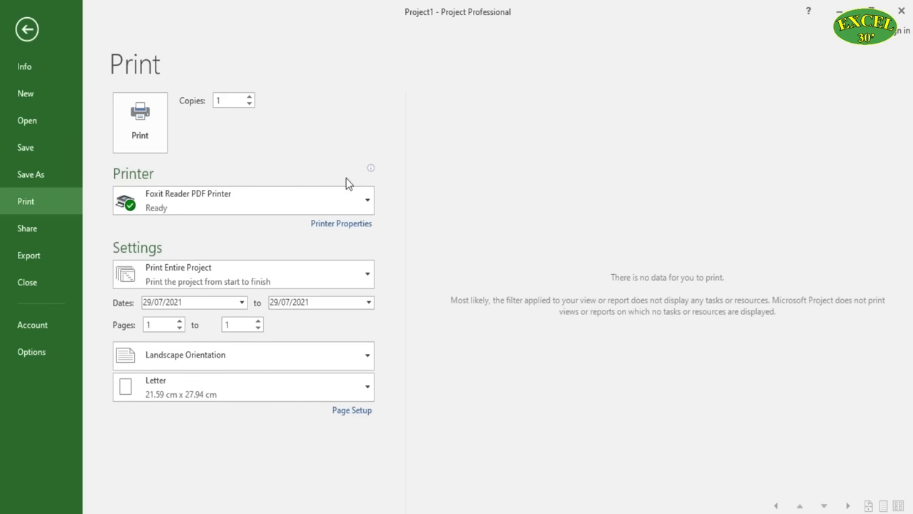
{"action": "left_click", "coordinate": [224, 205]}
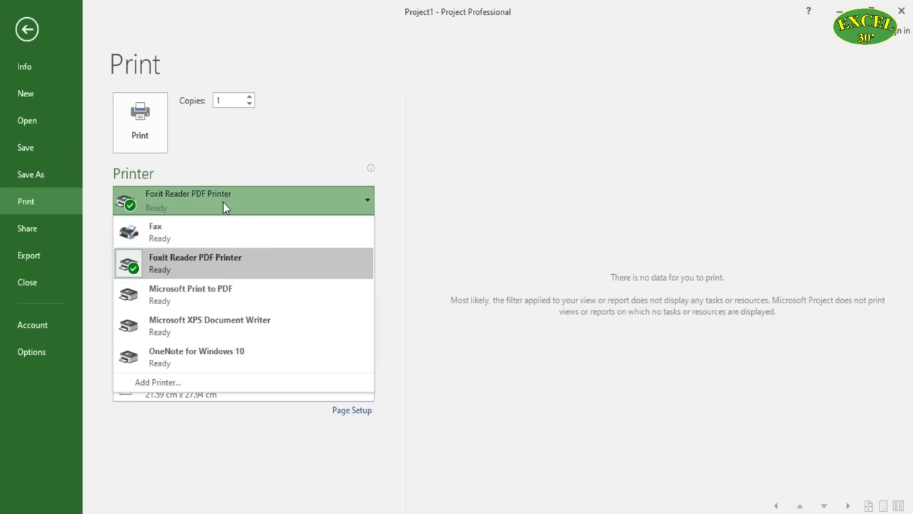
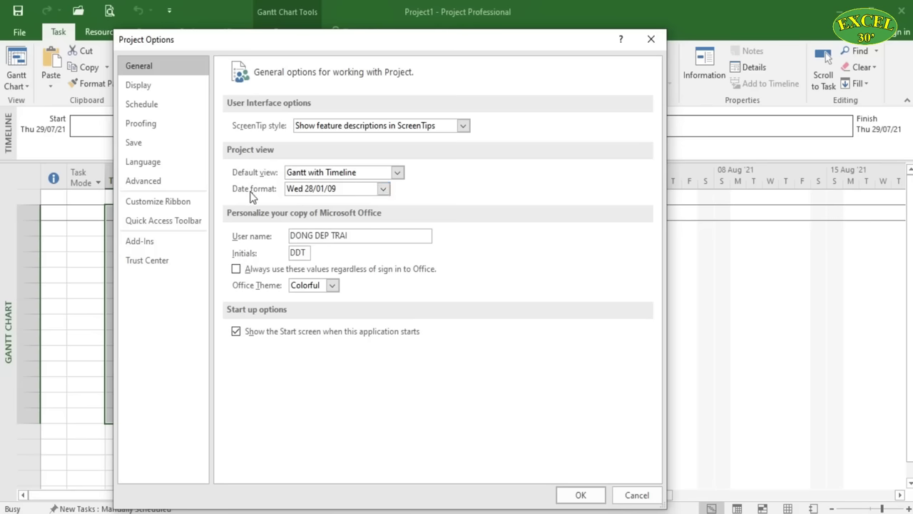
View the available date formats in the general project options, and cancel without changing anything
{"action": "left_click", "coordinate": [342, 190]}
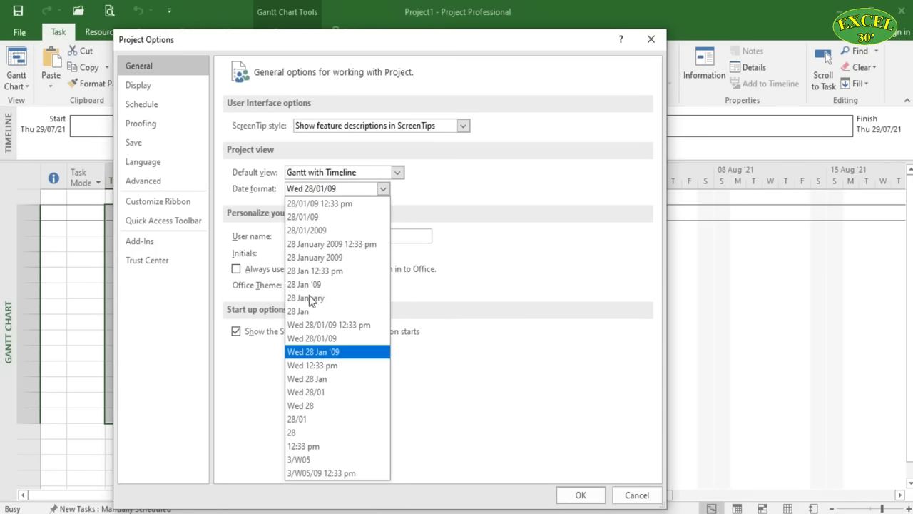
{"action": "left_click", "coordinate": [624, 495]}
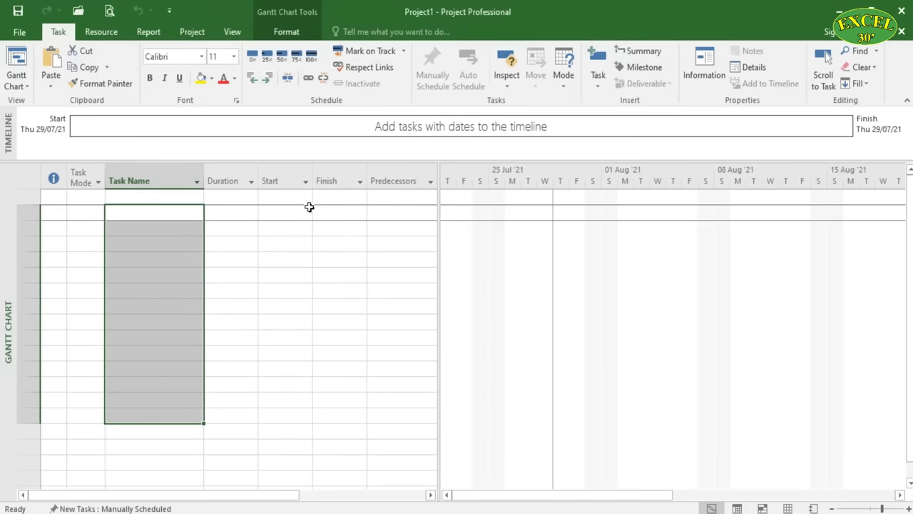
Set the start date in row 2 to Thu 22/07/21 and widen the Start column so the full date fits
{"action": "left_click", "coordinate": [314, 208]}
{"action": "left_click", "coordinate": [265, 208]}
{"action": "left_click", "coordinate": [321, 208]}
{"action": "left_click", "coordinate": [294, 213]}
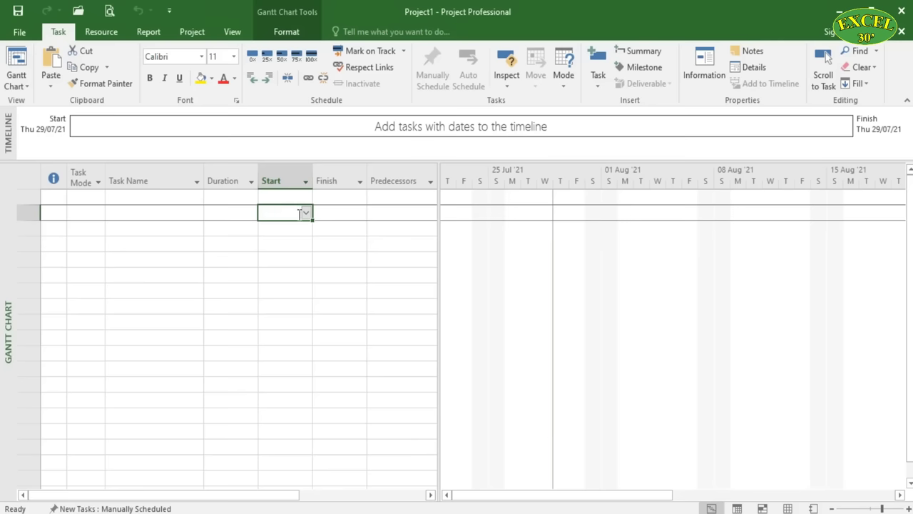
{"action": "left_click", "coordinate": [306, 213]}
{"action": "left_click", "coordinate": [260, 287]}
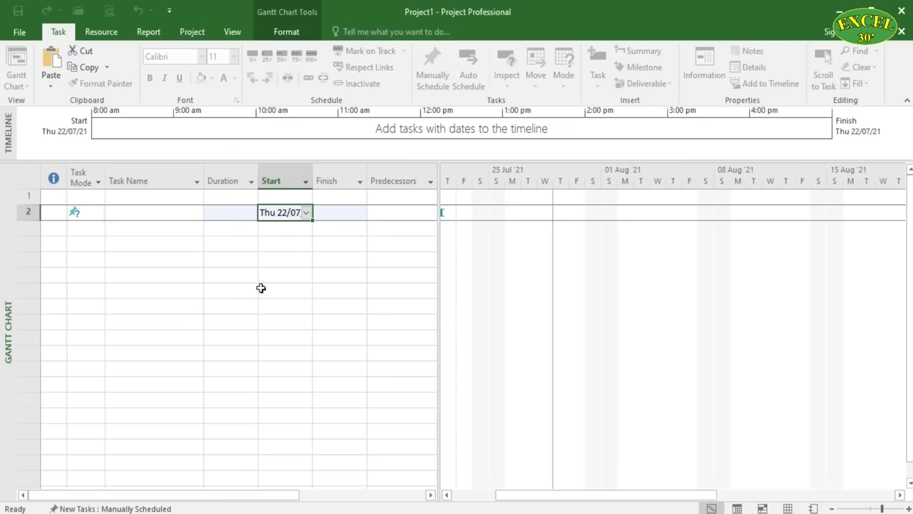
{"action": "left_click", "coordinate": [277, 259]}
{"action": "left_click", "coordinate": [270, 219]}
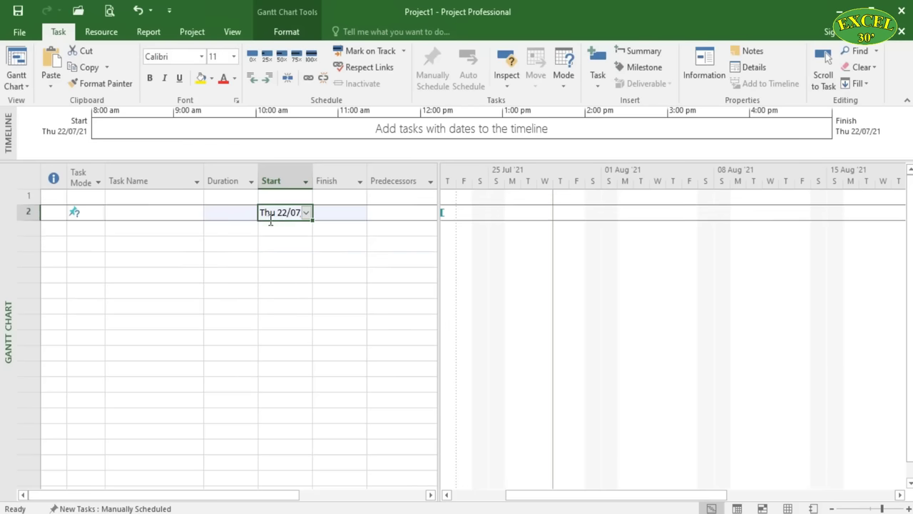
{"action": "mouse_move", "coordinate": [313, 183]}
{"action": "left_mouse_down"}
{"action": "mouse_move", "coordinate": [373, 183]}
{"action": "mouse_move", "coordinate": [328, 187]}
{"action": "left_mouse_up"}
{"action": "left_click", "coordinate": [312, 245]}
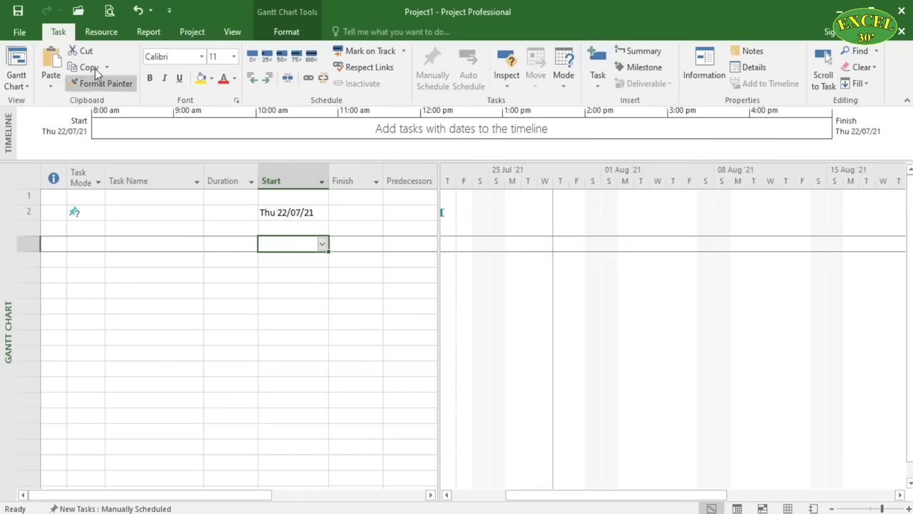
Set the project's date format to 28/01/09, without the weekday, in the general options
{"action": "left_click", "coordinate": [22, 33]}
{"action": "left_click", "coordinate": [42, 351]}
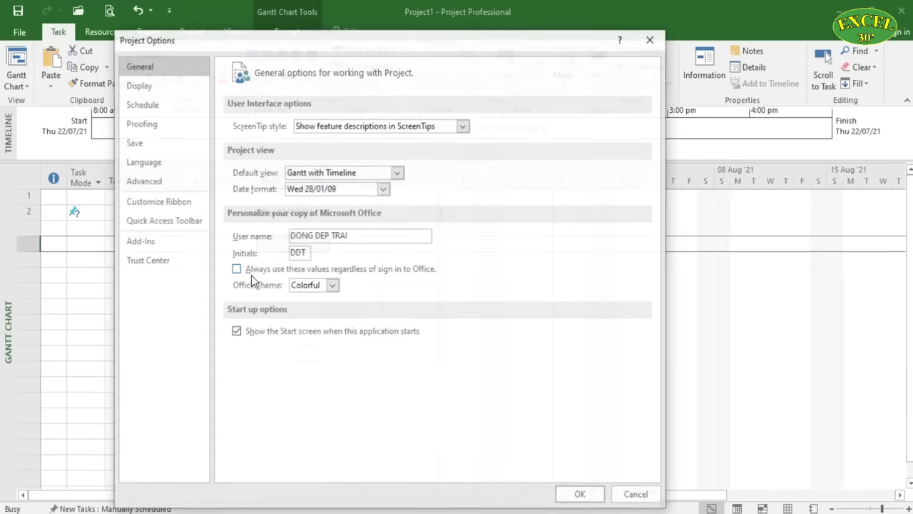
{"action": "left_click", "coordinate": [172, 87]}
{"action": "left_click", "coordinate": [173, 67]}
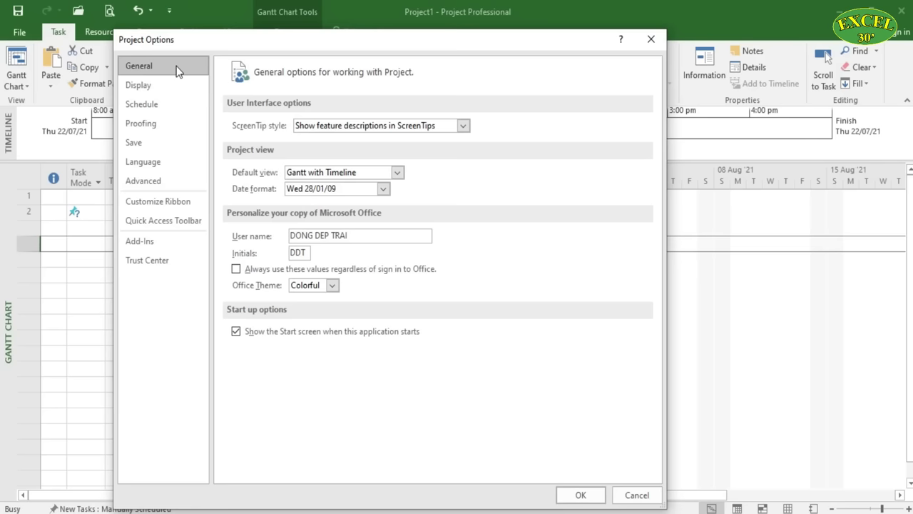
{"action": "left_click", "coordinate": [367, 189]}
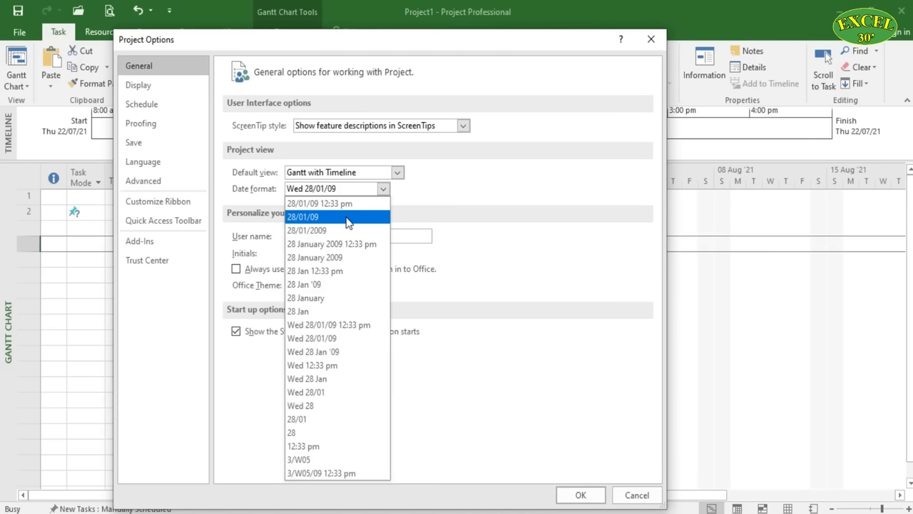
{"action": "left_click", "coordinate": [347, 217]}
{"action": "left_click", "coordinate": [580, 495]}
Narrow the Start column to fit the short date in row 2
{"action": "left_click", "coordinate": [312, 202]}
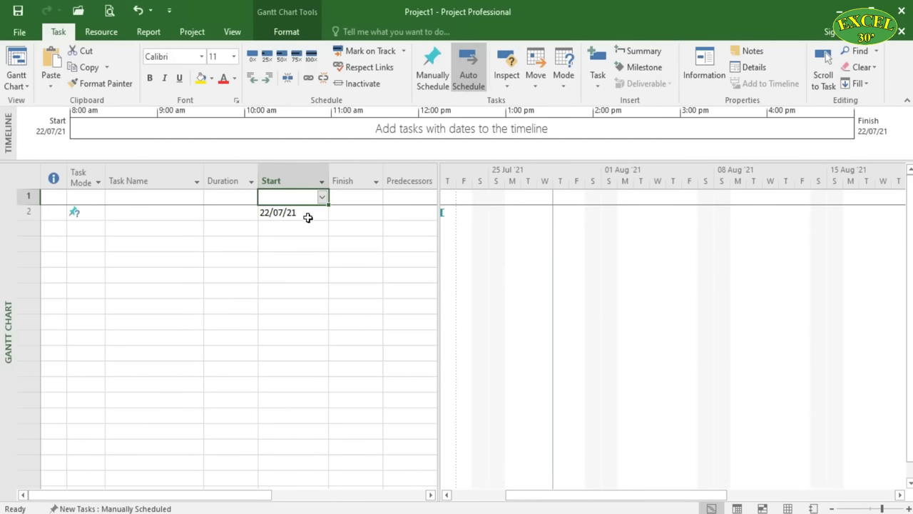
{"action": "left_click", "coordinate": [307, 213]}
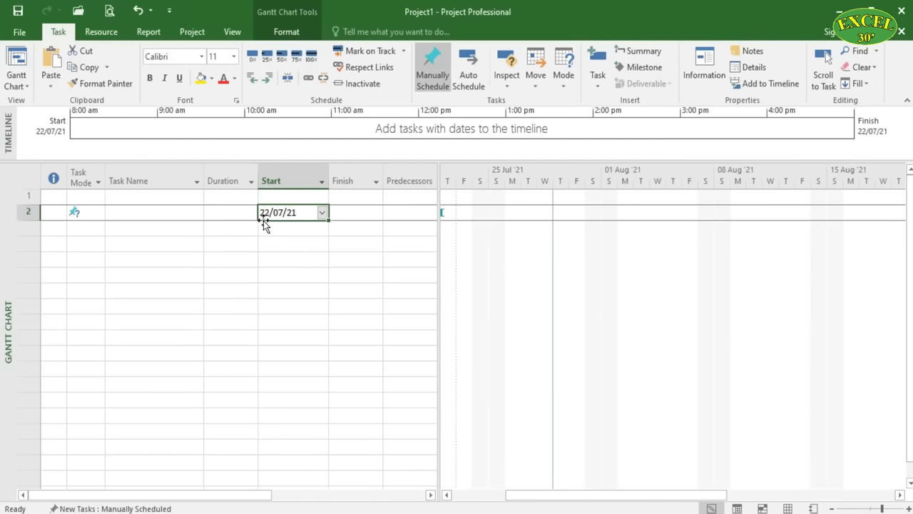
{"action": "left_click_drag", "start_coordinate": [329, 178], "coordinate": [305, 179]}
{"action": "left_click", "coordinate": [289, 263]}
Try changing Project1's currency to VND in the display options
{"action": "left_click", "coordinate": [19, 32]}
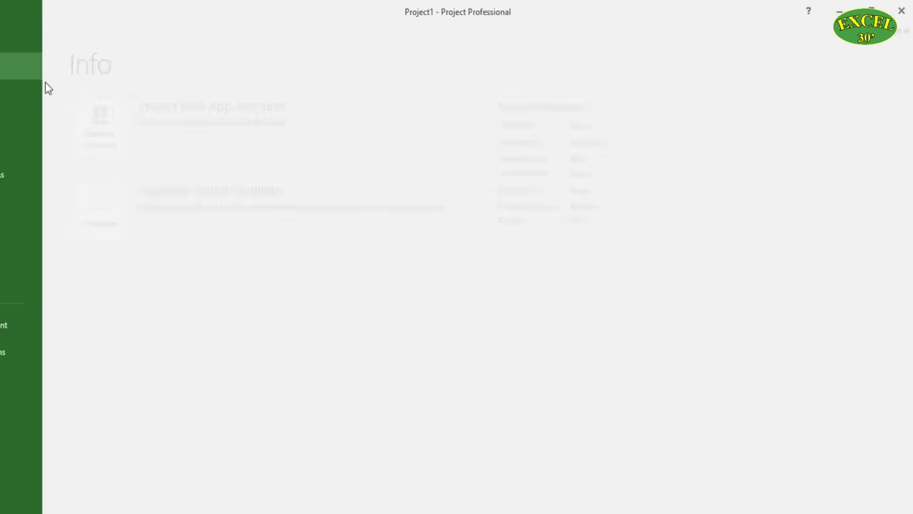
{"action": "left_click", "coordinate": [58, 350]}
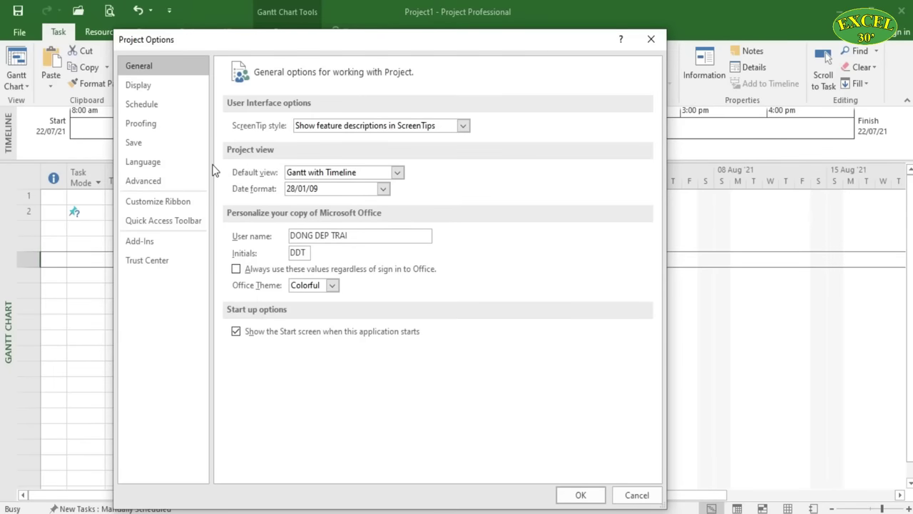
{"action": "left_click", "coordinate": [158, 86]}
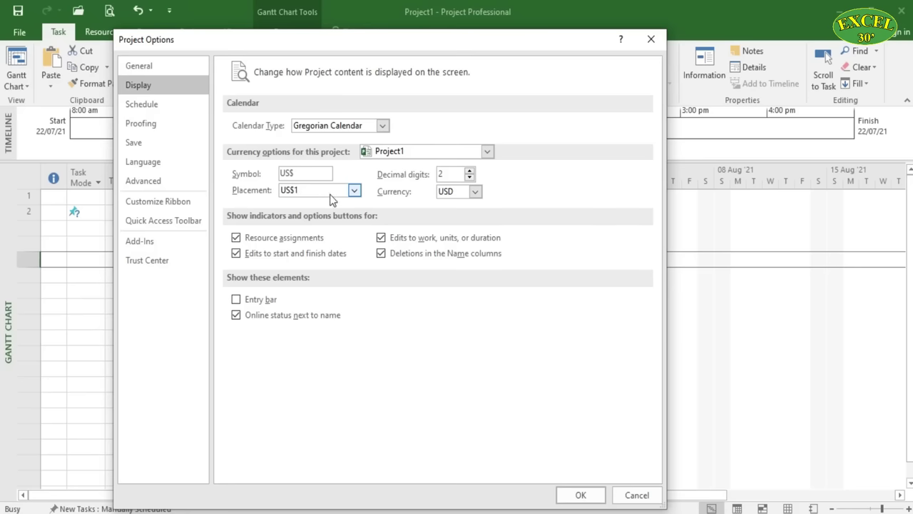
{"action": "left_click", "coordinate": [476, 193]}
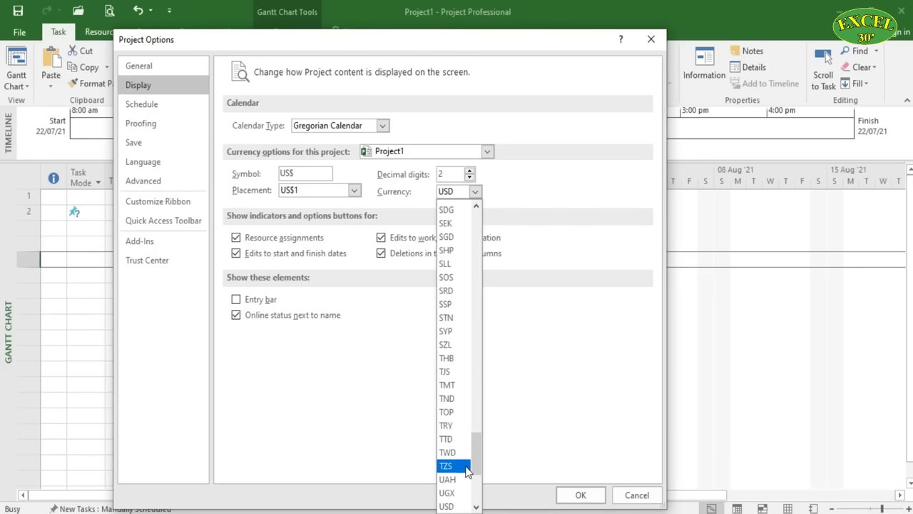
{"action": "left_click_drag", "start_coordinate": [479, 446], "coordinate": [474, 478]}
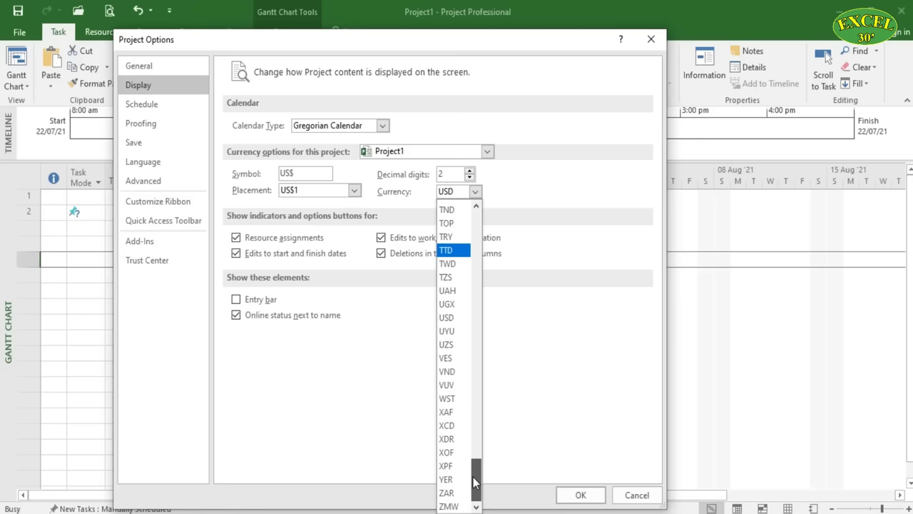
{"action": "left_click", "coordinate": [448, 372]}
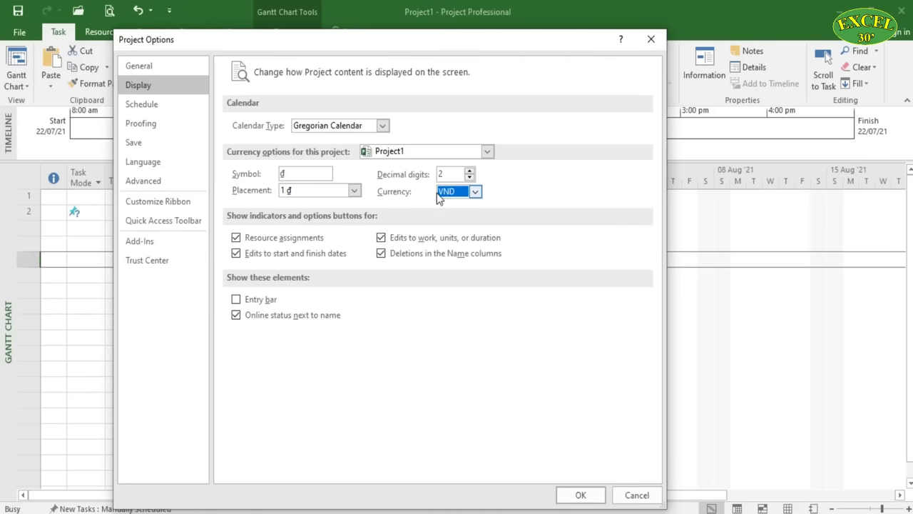
Look through the remaining project option categories from Schedule to Trust Center, return to the ribbon customization, and cancel the options
{"action": "left_click", "coordinate": [140, 104]}
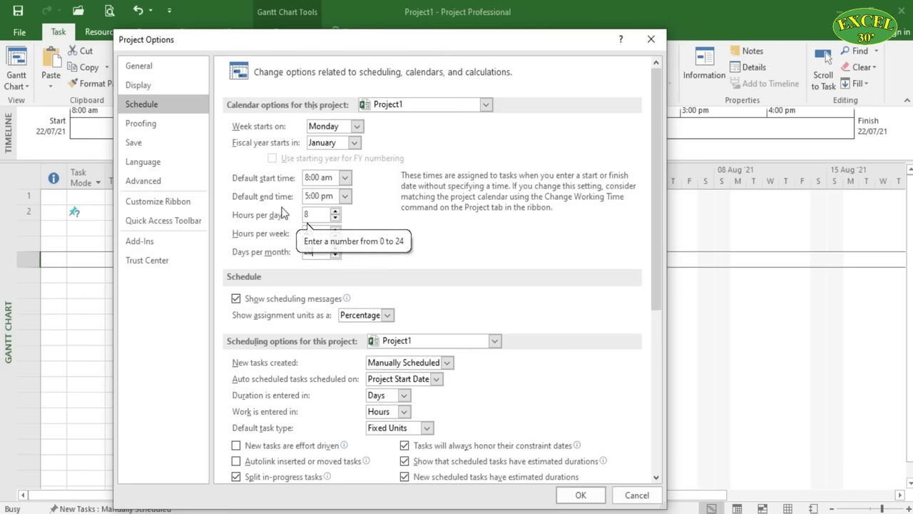
{"action": "left_click", "coordinate": [153, 148]}
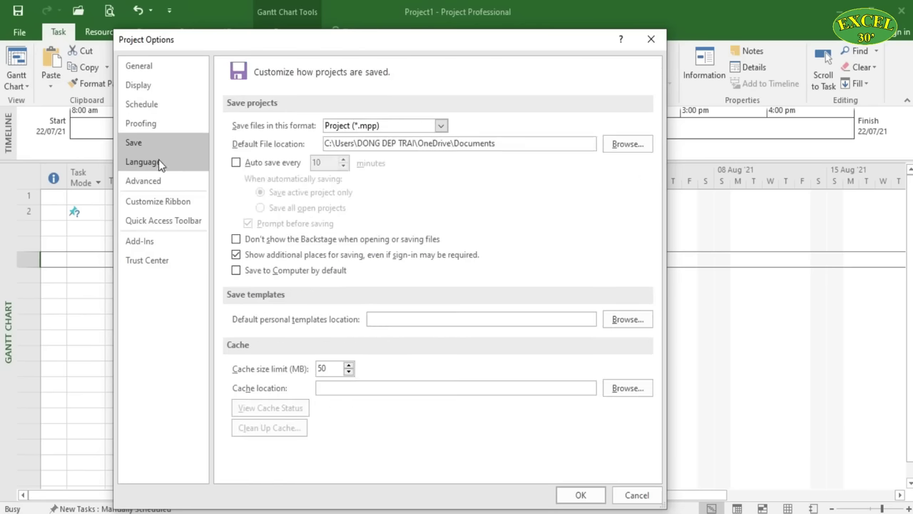
{"action": "left_click", "coordinate": [160, 163]}
{"action": "left_click", "coordinate": [166, 182]}
{"action": "left_click", "coordinate": [169, 202]}
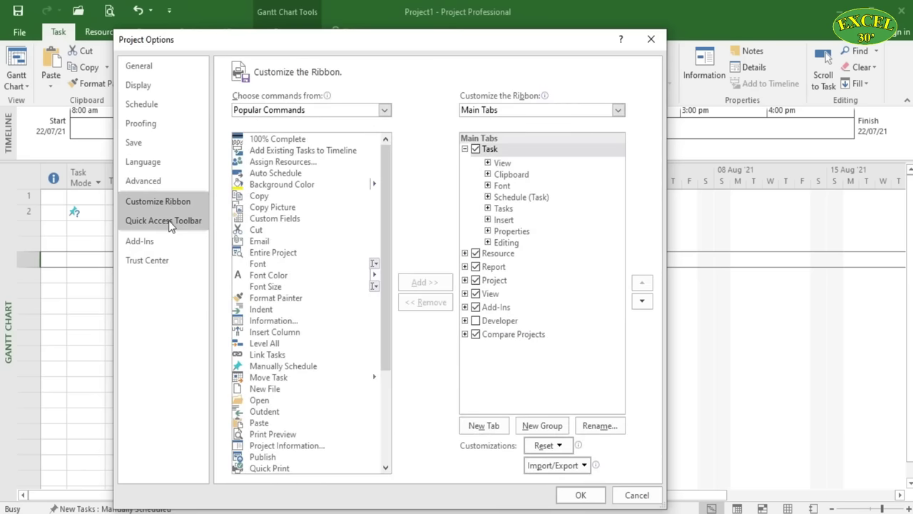
{"action": "left_click", "coordinate": [170, 221]}
{"action": "left_click", "coordinate": [162, 238]}
{"action": "left_click", "coordinate": [155, 266]}
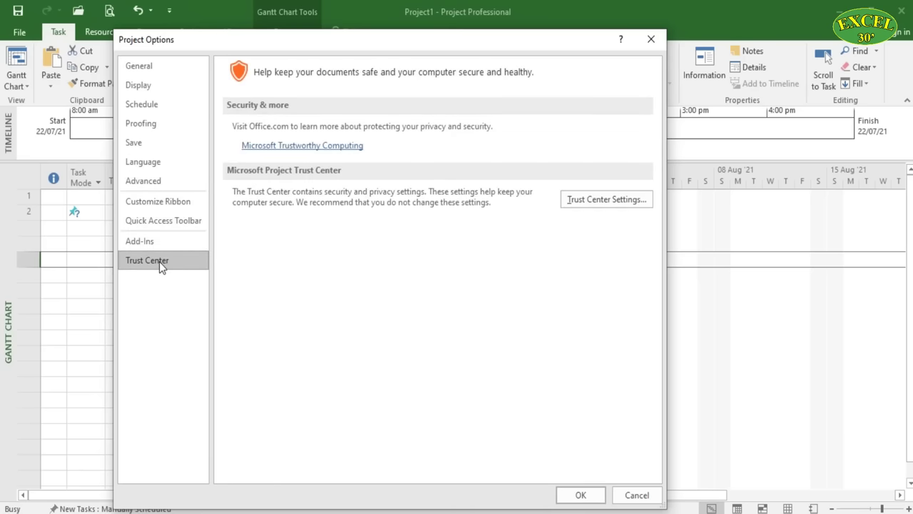
{"action": "left_click", "coordinate": [158, 243]}
{"action": "left_click", "coordinate": [162, 222]}
{"action": "left_click", "coordinate": [168, 203]}
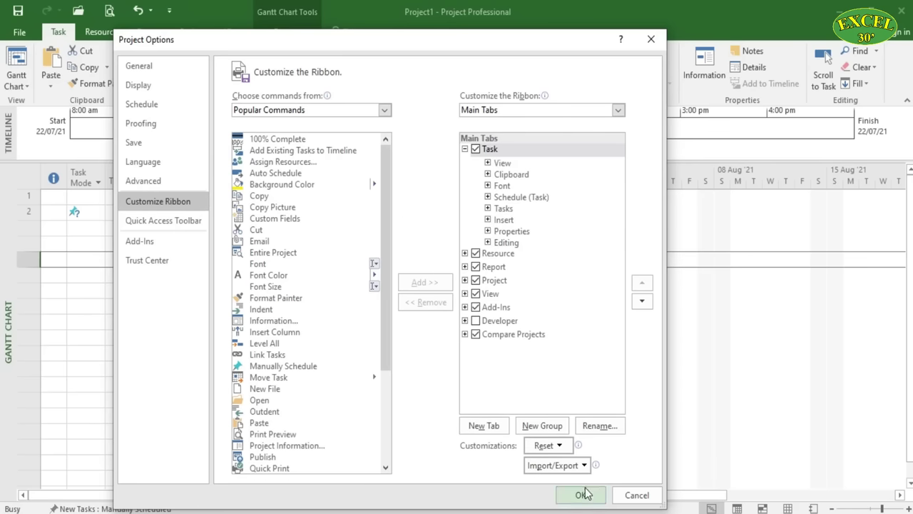
{"action": "left_click", "coordinate": [637, 494]}
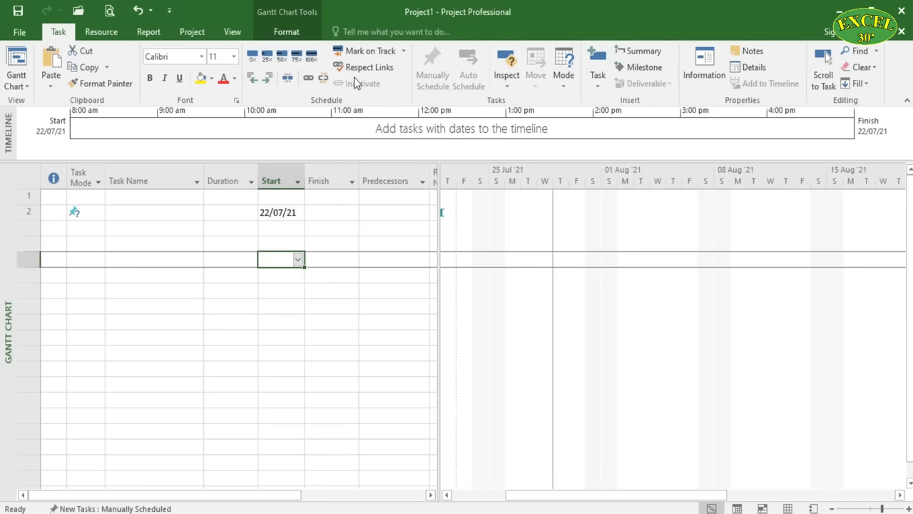
Select the block of empty cells below row 2 spanning the Task Mode through Predecessors columns
{"action": "left_click", "coordinate": [172, 248]}
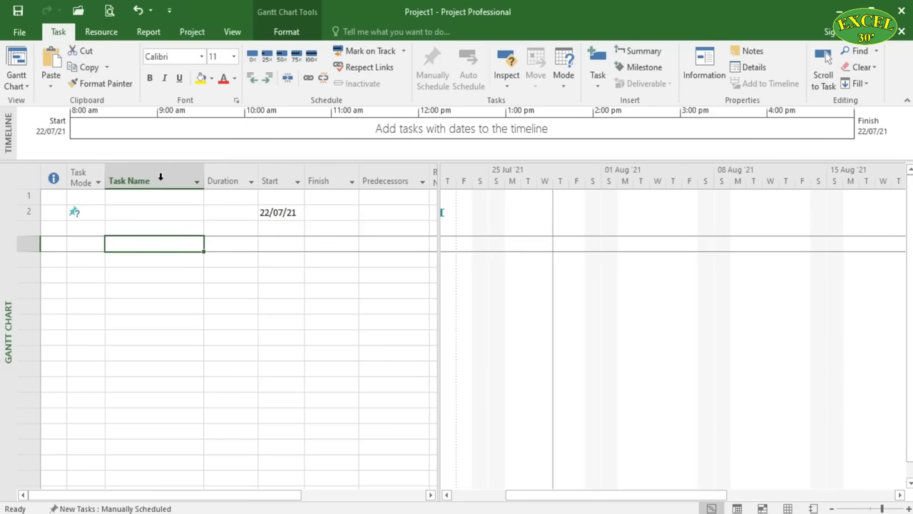
{"action": "left_click", "coordinate": [197, 274]}
{"action": "left_click_drag", "start_coordinate": [168, 229], "coordinate": [375, 400]}
{"action": "left_click_drag", "start_coordinate": [102, 223], "coordinate": [399, 389]}
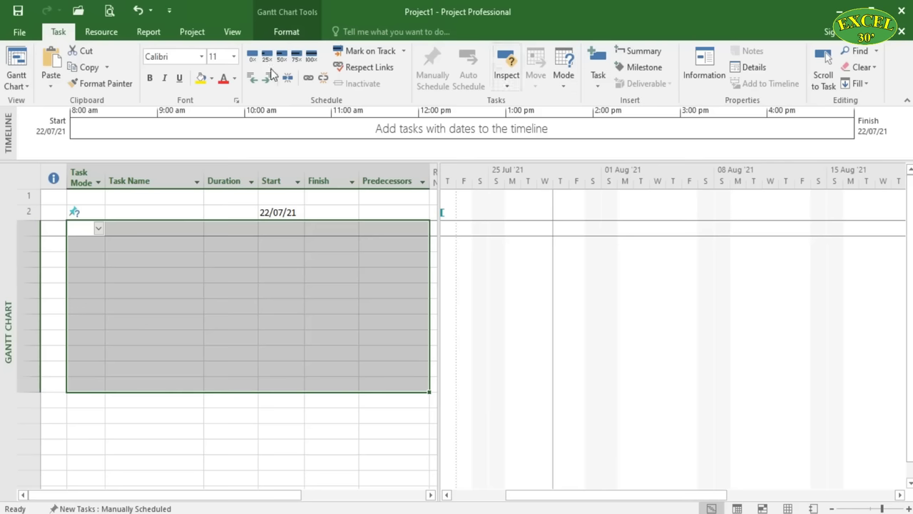
Look through the Resource, Report and Project commands, including the available dashboard, resource and cost reports
{"action": "left_click", "coordinate": [105, 33]}
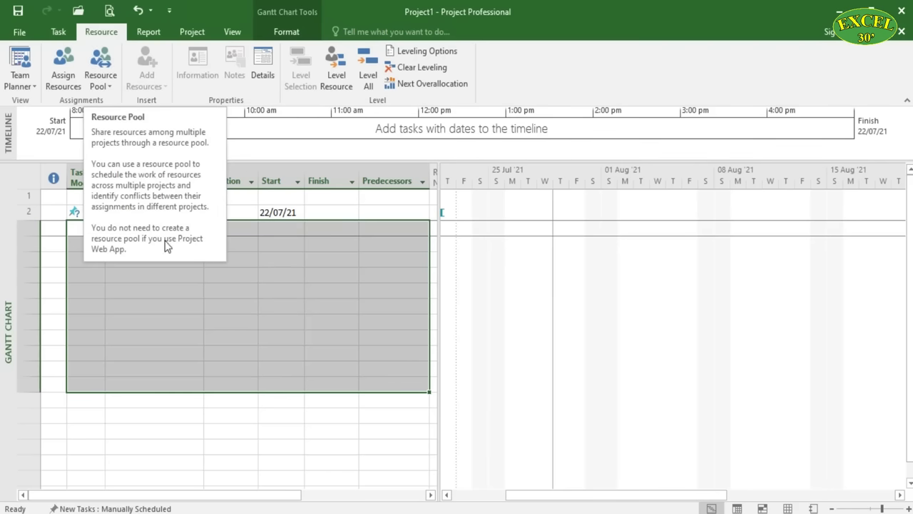
{"action": "left_click", "coordinate": [128, 258]}
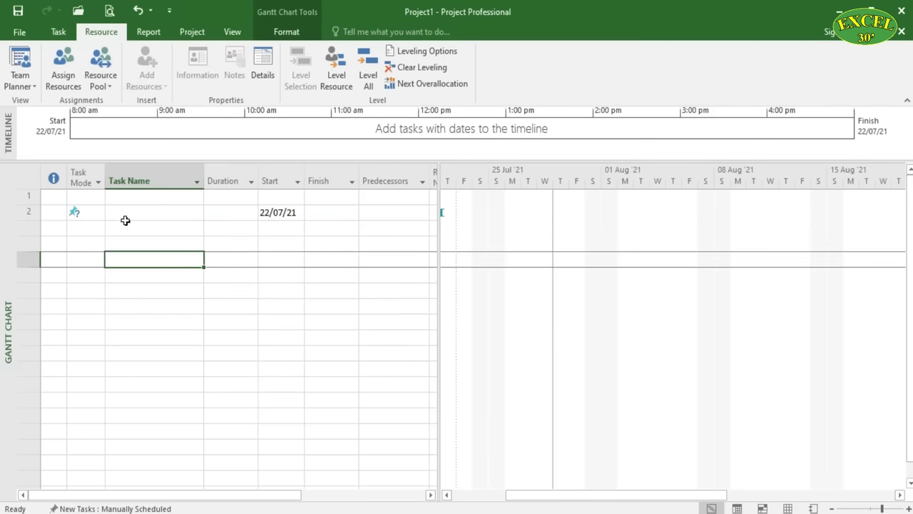
{"action": "left_click", "coordinate": [150, 33]}
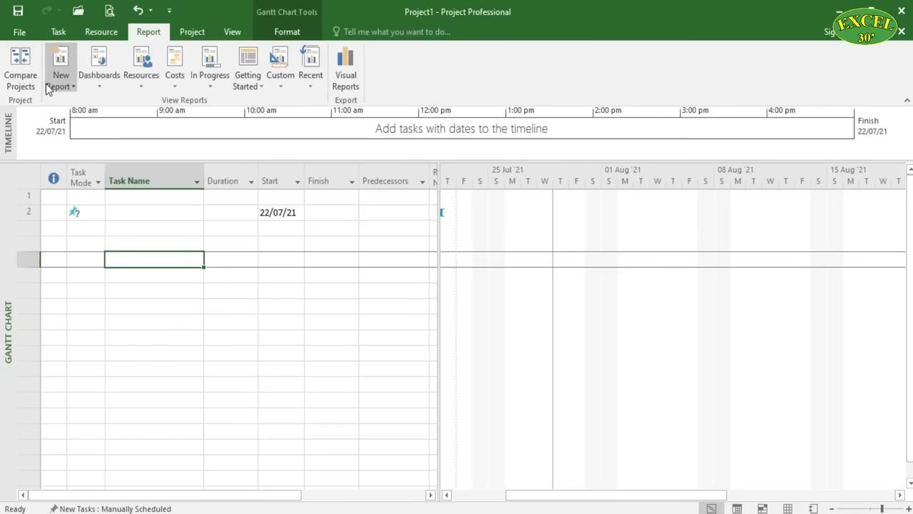
{"action": "left_click", "coordinate": [114, 82]}
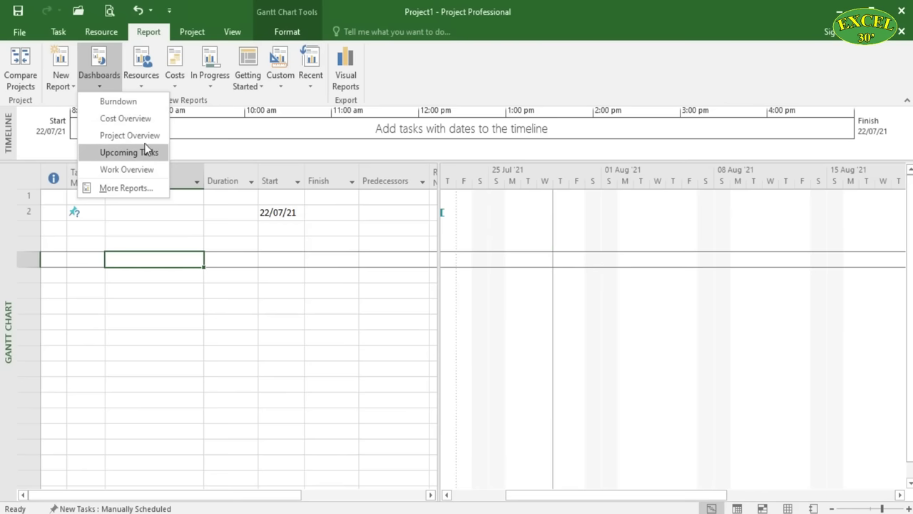
{"action": "left_click", "coordinate": [142, 82]}
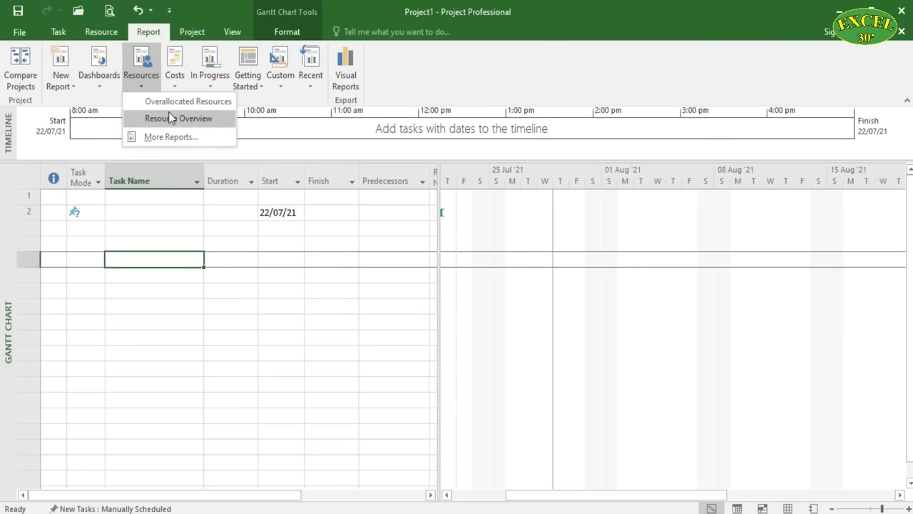
{"action": "left_click", "coordinate": [173, 87]}
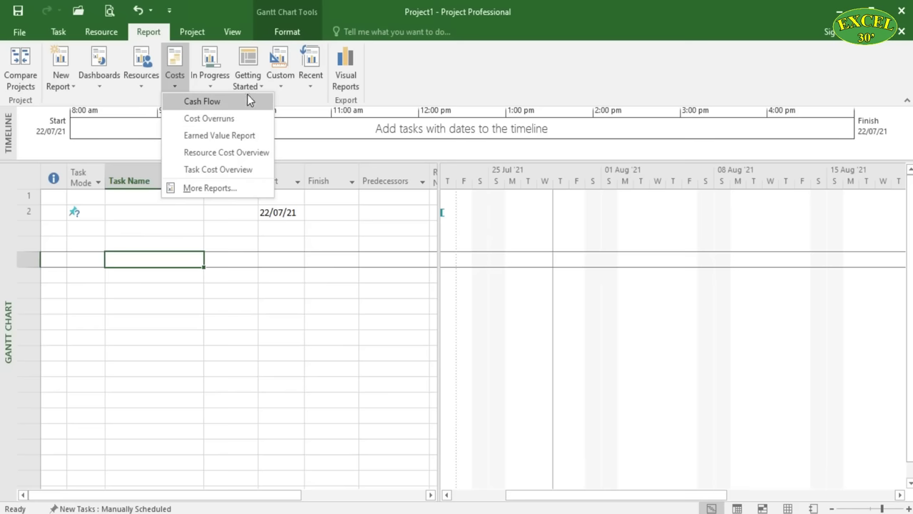
{"action": "left_click", "coordinate": [357, 244]}
{"action": "left_click", "coordinate": [192, 32]}
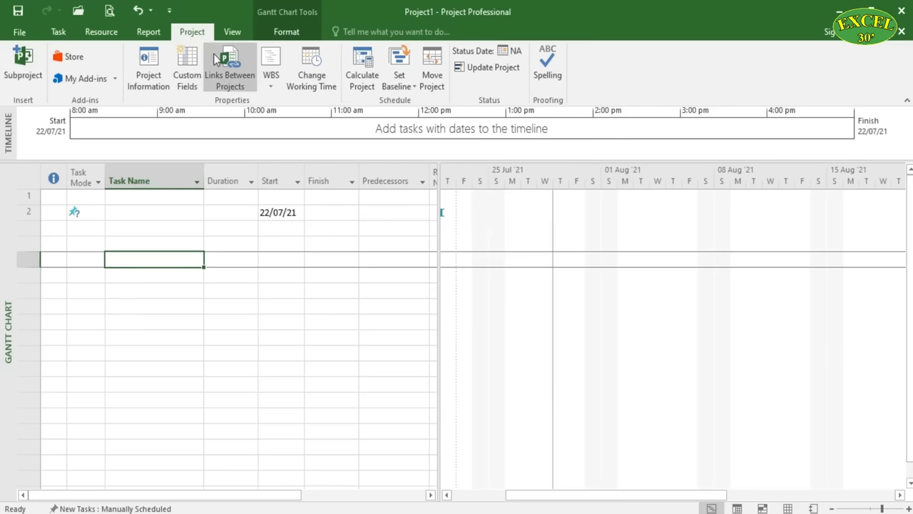
{"action": "left_click", "coordinate": [264, 246]}
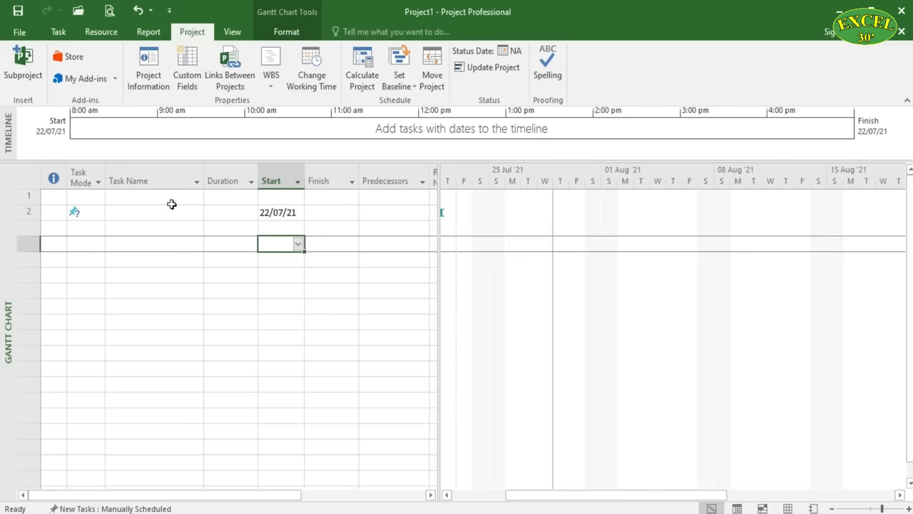
Show the project in the Tracking Gantt view and return to the Gantt Chart view
{"action": "left_click", "coordinate": [236, 34]}
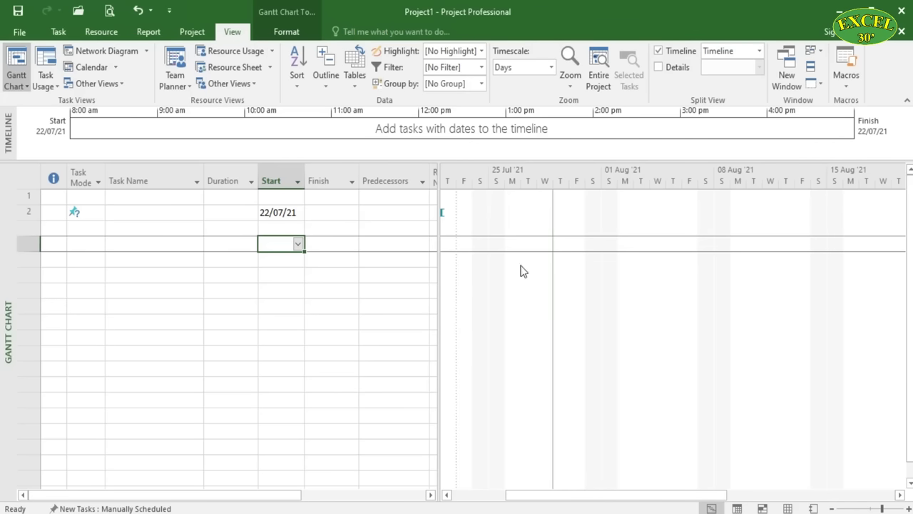
{"action": "left_click", "coordinate": [22, 89]}
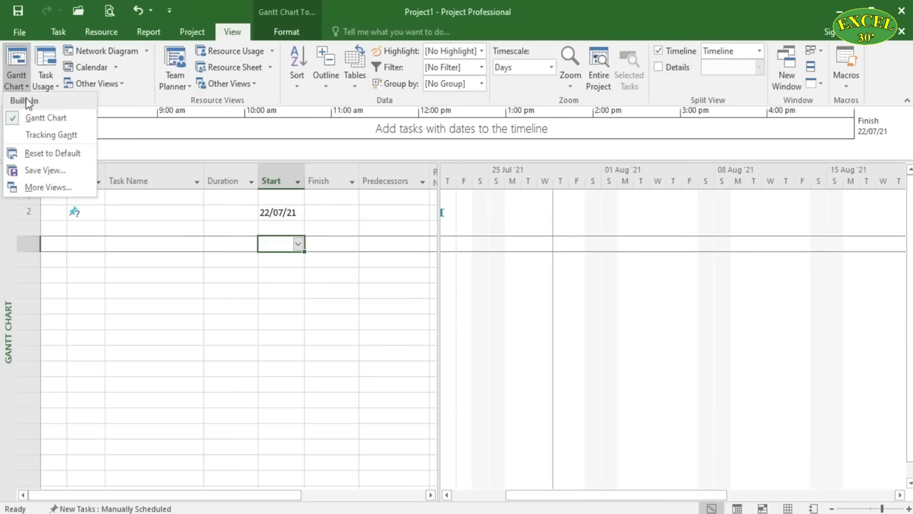
{"action": "left_click", "coordinate": [45, 135]}
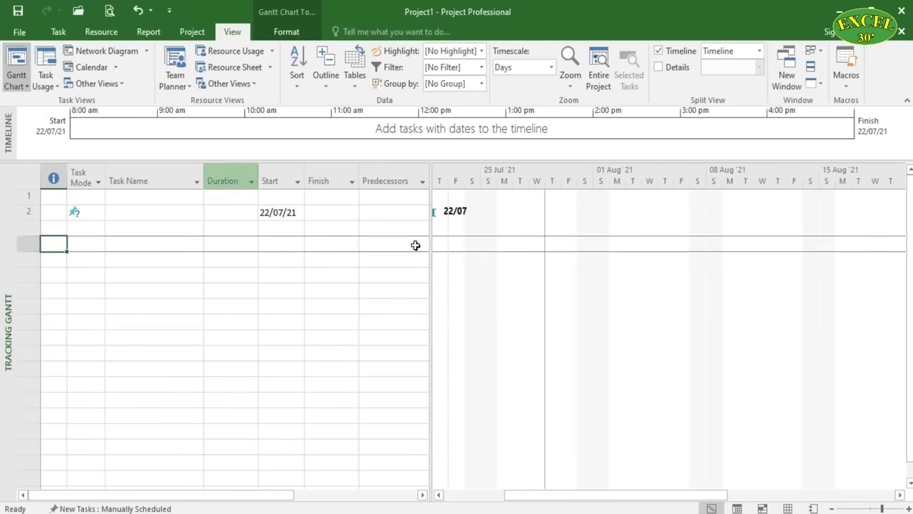
{"action": "left_click", "coordinate": [21, 86]}
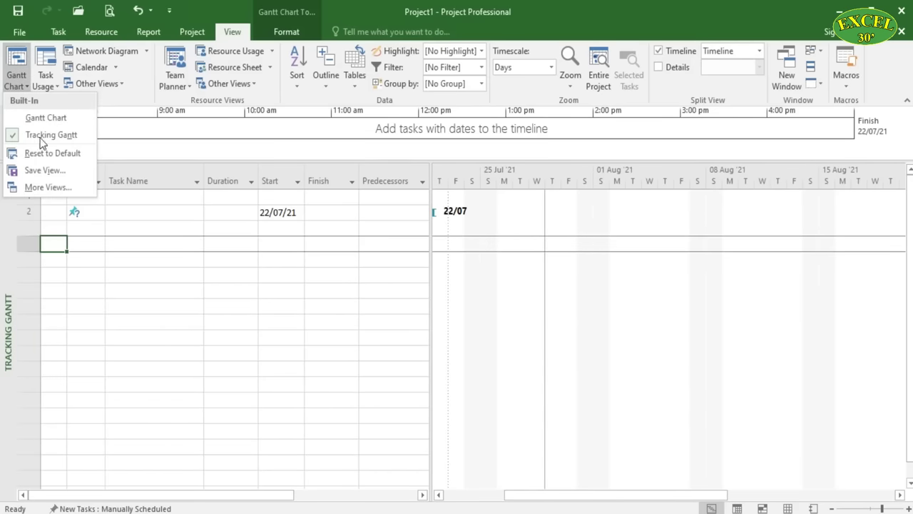
{"action": "left_click", "coordinate": [36, 118]}
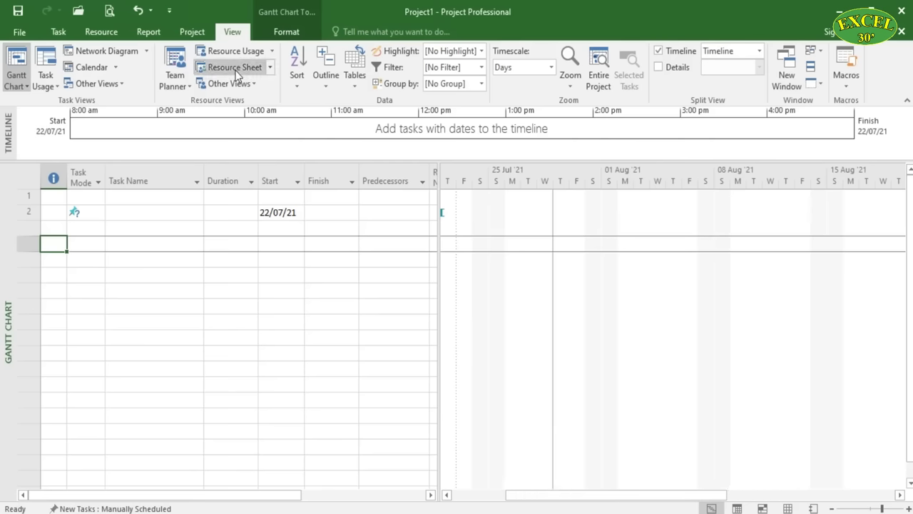
Show the Resource Sheet view, return to the Gantt Chart, and look at the chart formatting commands
{"action": "left_click", "coordinate": [249, 71]}
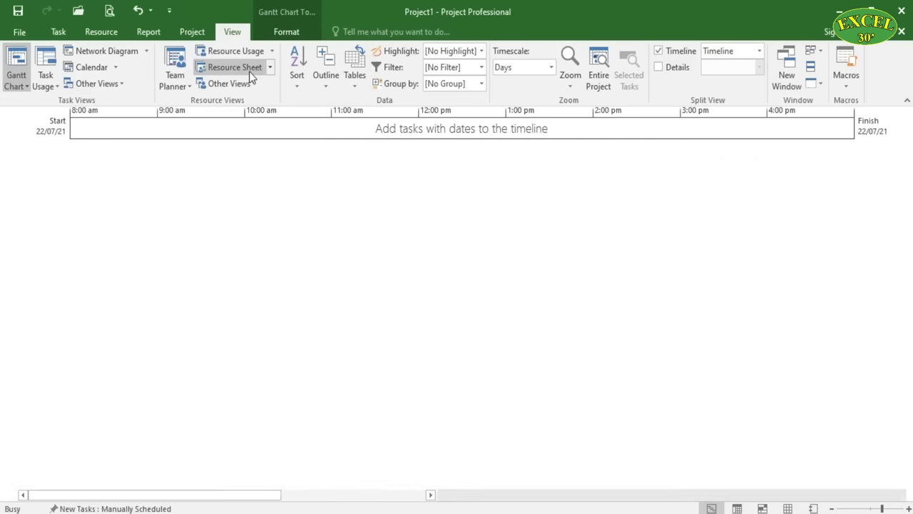
{"action": "left_click", "coordinate": [226, 66]}
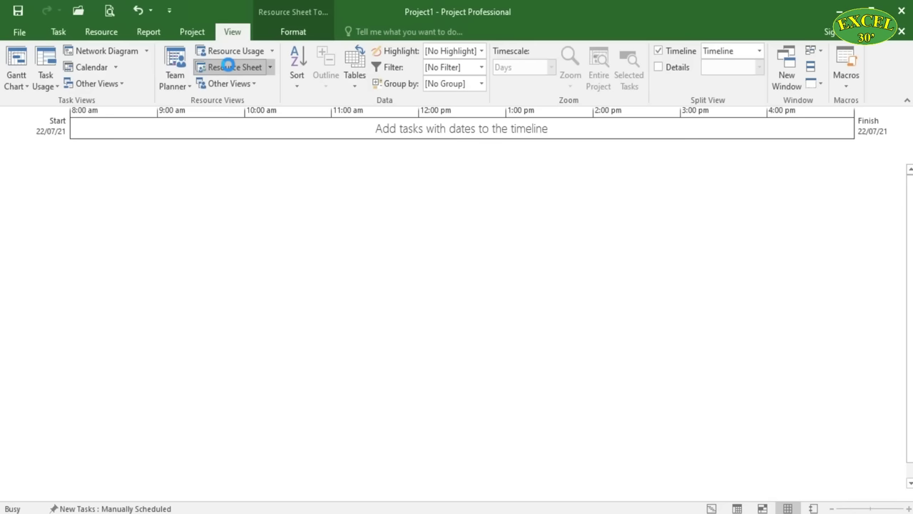
{"action": "left_click", "coordinate": [16, 71]}
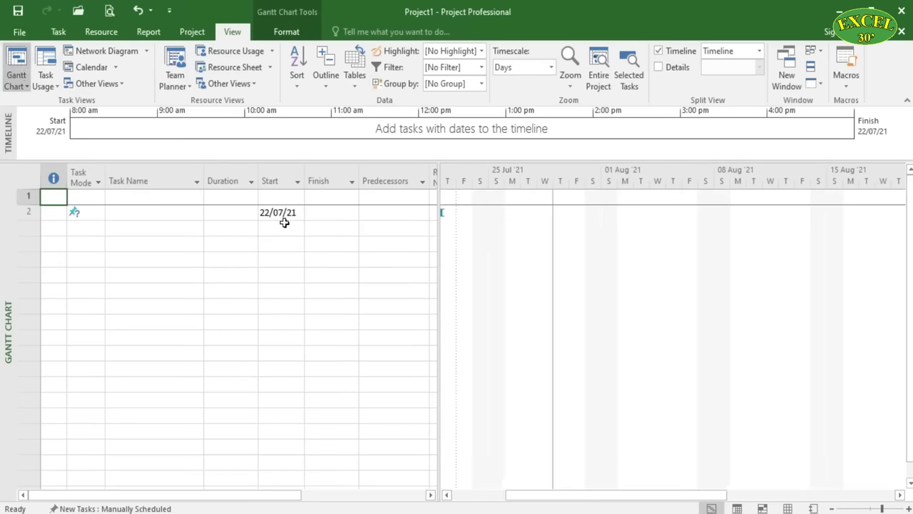
{"action": "left_click", "coordinate": [296, 32]}
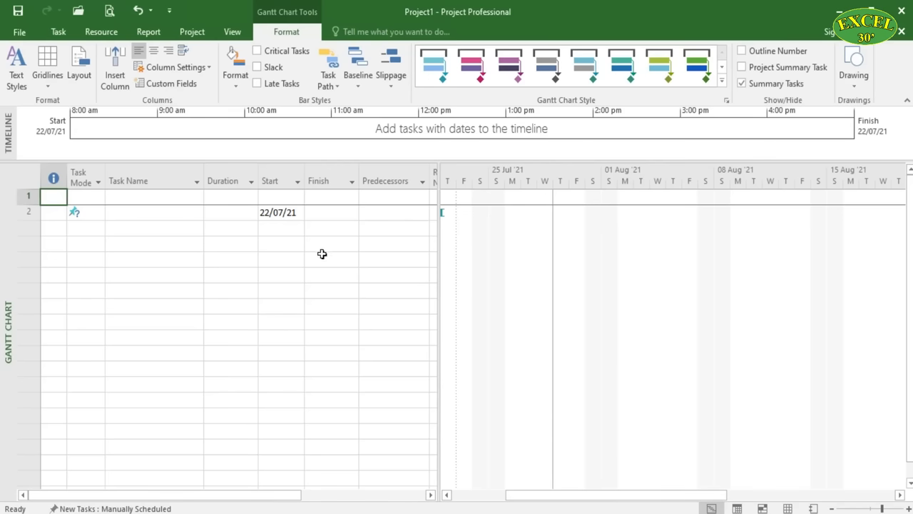
Switch to the open Tien do mau.mpp project and select its first Task Name cell
{"action": "left_click", "coordinate": [520, 458]}
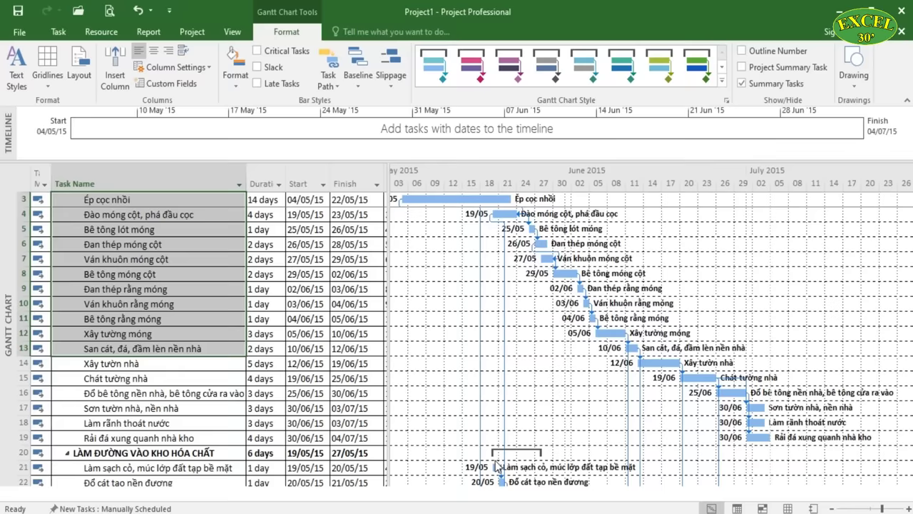
{"action": "left_click", "coordinate": [446, 199]}
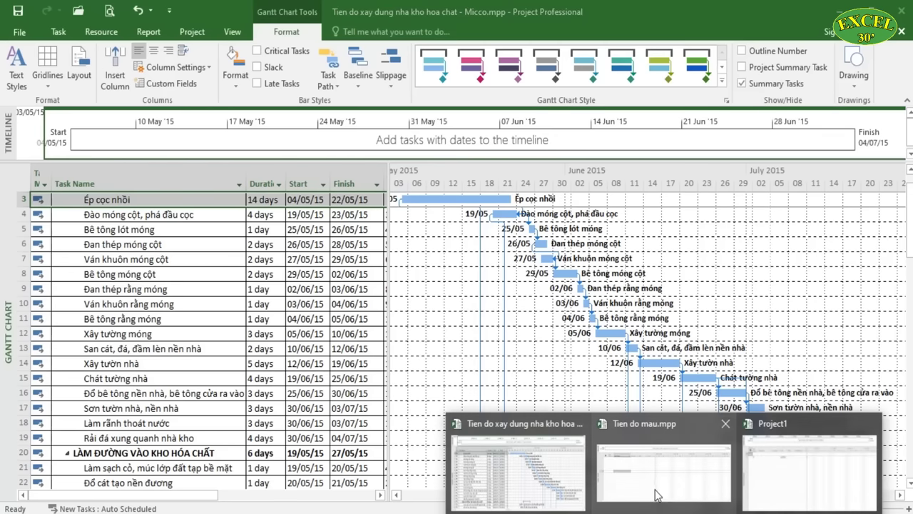
{"action": "left_click", "coordinate": [657, 495]}
{"action": "left_click", "coordinate": [247, 299]}
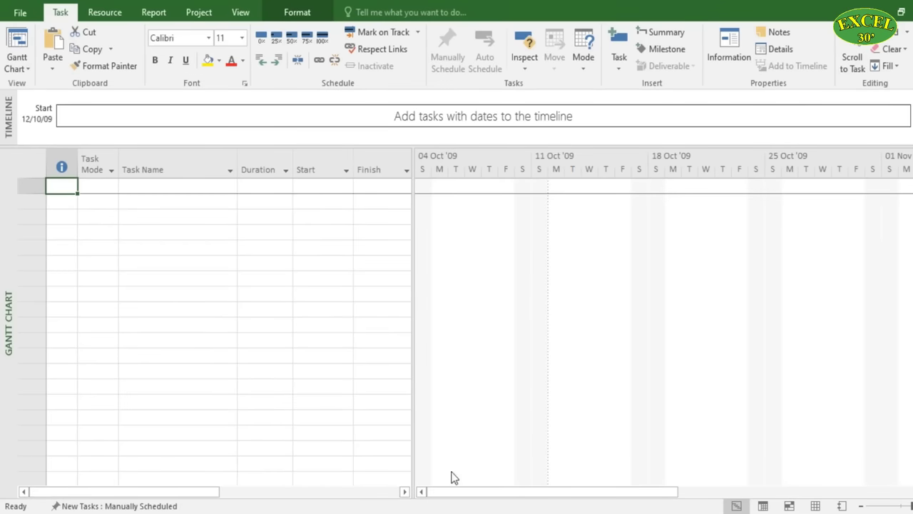
{"action": "left_click_drag", "start_coordinate": [155, 186], "coordinate": [158, 356]}
{"action": "left_click", "coordinate": [156, 183]}
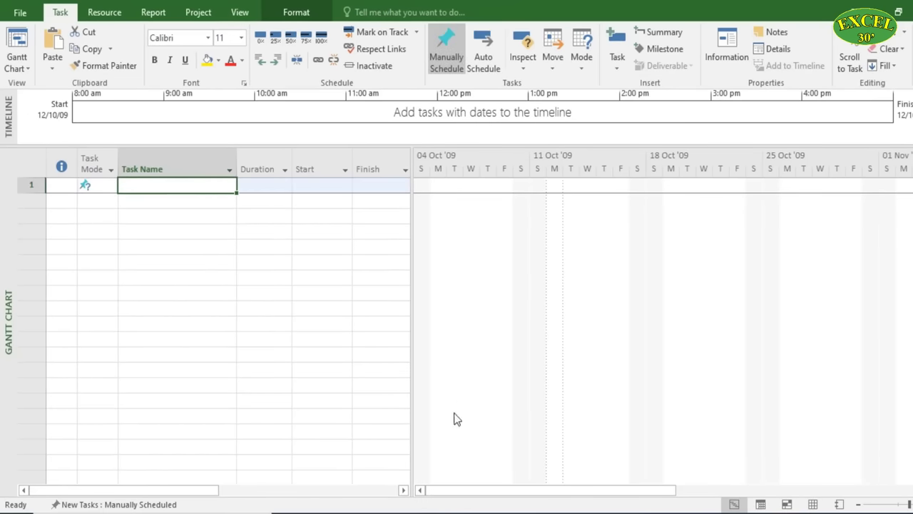
Examine the task list in Tien do xay dung nha kho hoa chat - Micco.mpp from its title task through task 76
{"action": "left_click", "coordinate": [621, 456]}
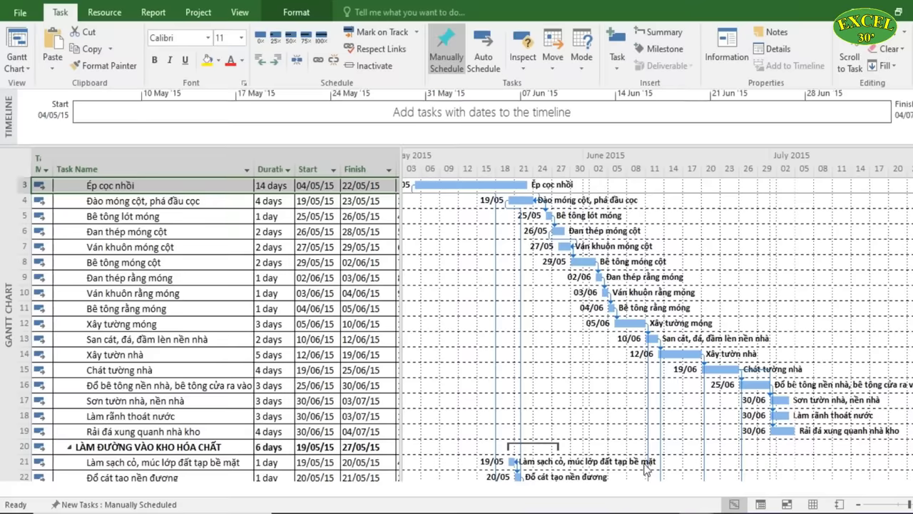
{"action": "scroll", "coordinate": [169, 263], "scroll_direction": "up", "scroll_amount": 1}
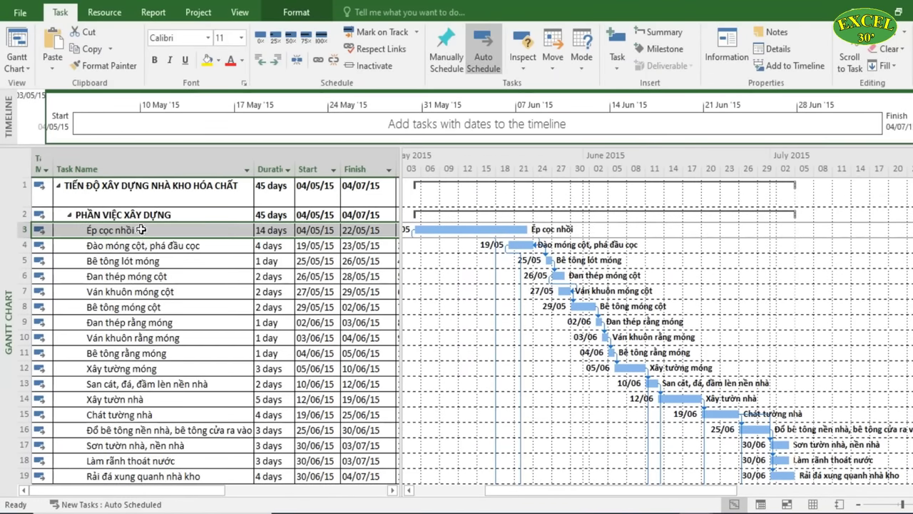
{"action": "left_click", "coordinate": [142, 189]}
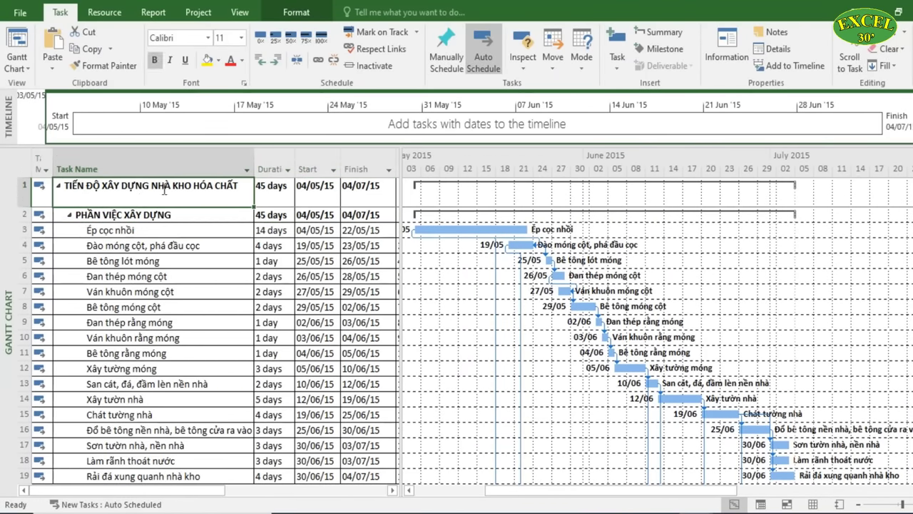
{"action": "left_click_drag", "start_coordinate": [160, 214], "coordinate": [141, 414]}
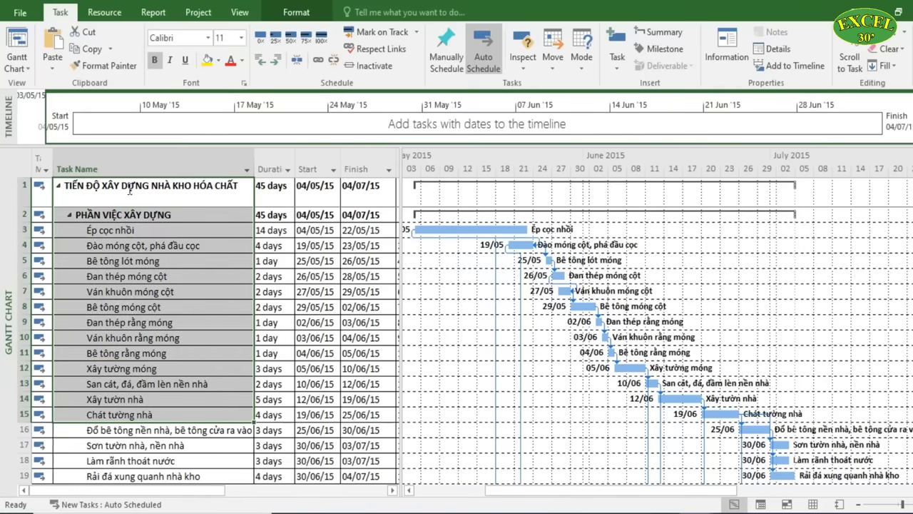
{"action": "scroll", "coordinate": [130, 192], "scroll_direction": "down", "scroll_amount": 12}
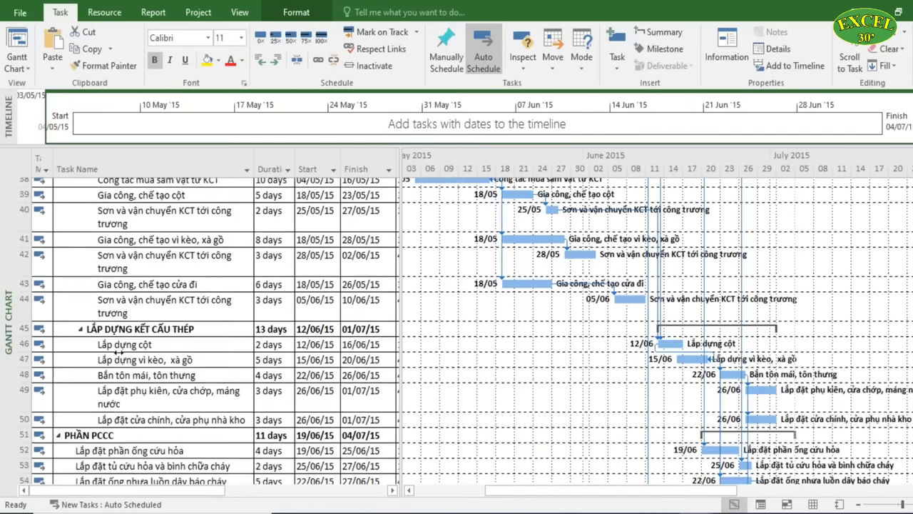
{"action": "scroll", "coordinate": [118, 352], "scroll_direction": "down", "scroll_amount": 10}
{"action": "left_click", "coordinate": [140, 291]}
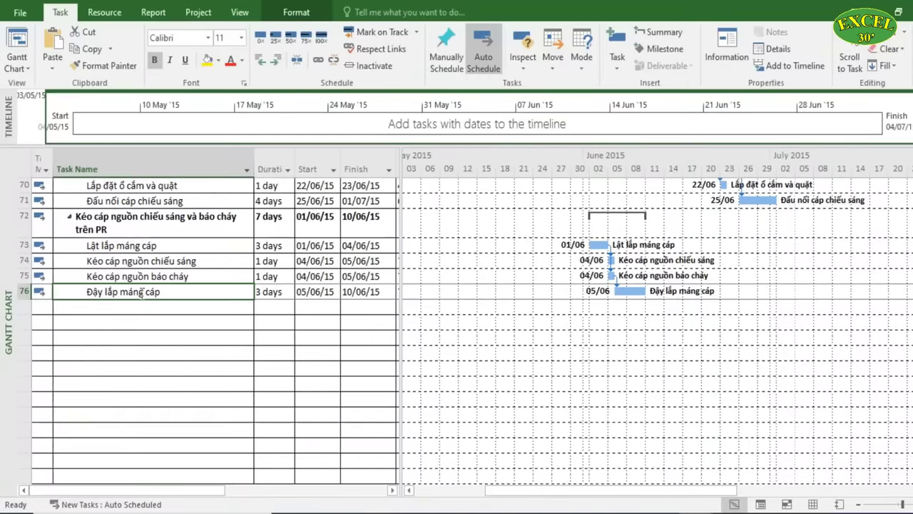
{"action": "scroll", "coordinate": [146, 299], "scroll_direction": "up", "scroll_amount": 20}
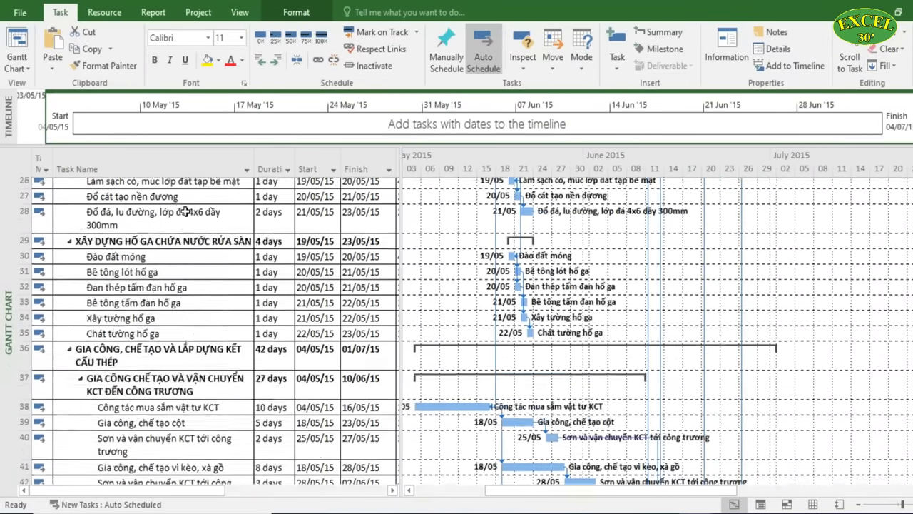
{"action": "scroll", "coordinate": [184, 198], "scroll_direction": "up", "scroll_amount": 1}
Select and copy all the task names from row 1 to row 76 of the chemical warehouse schedule
{"action": "left_click", "coordinate": [179, 169]}
{"action": "scroll", "coordinate": [182, 446], "scroll_direction": "down", "scroll_amount": 20}
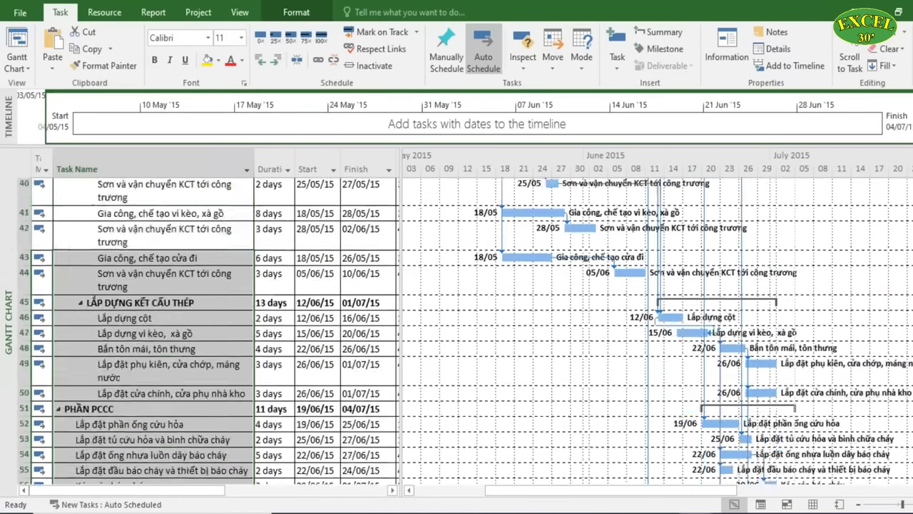
{"action": "scroll", "coordinate": [183, 446], "scroll_direction": "down", "scroll_amount": 1}
{"action": "scroll", "coordinate": [200, 436], "scroll_direction": "up", "scroll_amount": 6}
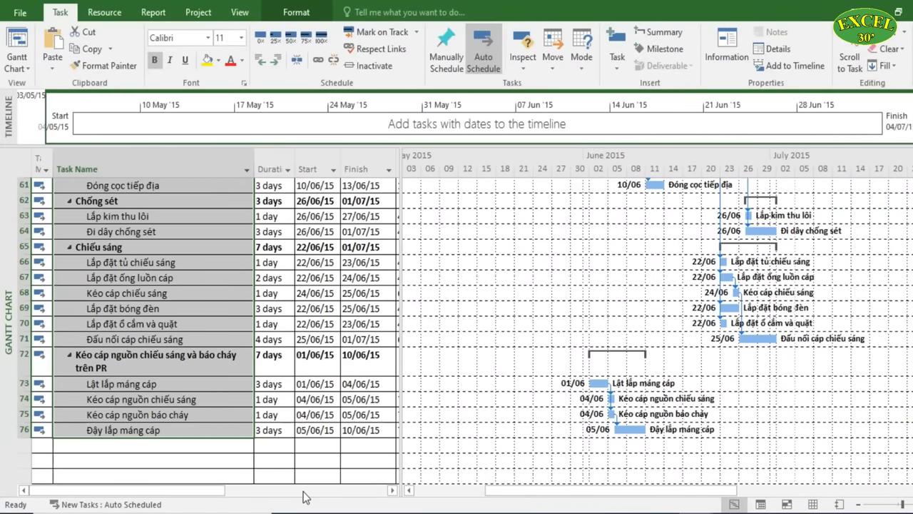
Paste the copied task names into Tien do mau.mpp starting at row 1, and widen the Task Name column to fit them
{"action": "mouse_move", "coordinate": [642, 493]}
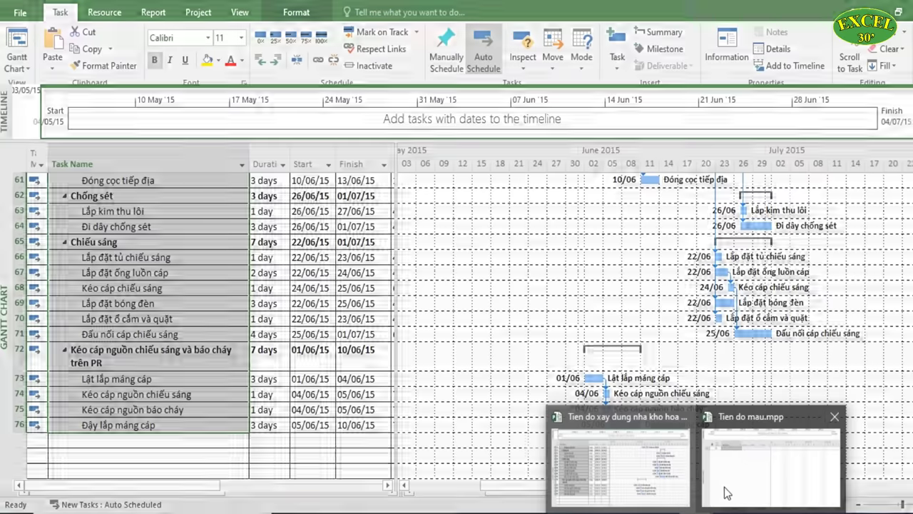
{"action": "left_click", "coordinate": [724, 489]}
{"action": "right_click", "coordinate": [183, 190]}
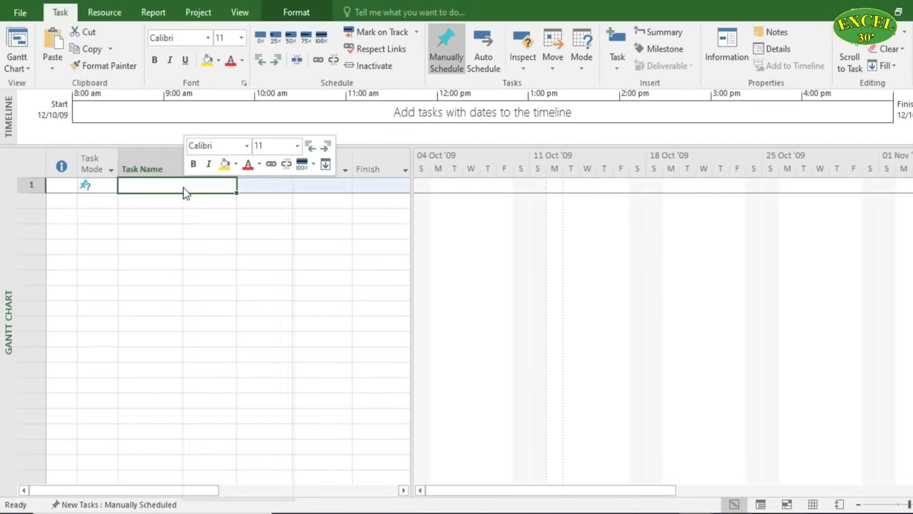
{"action": "left_click", "coordinate": [215, 231]}
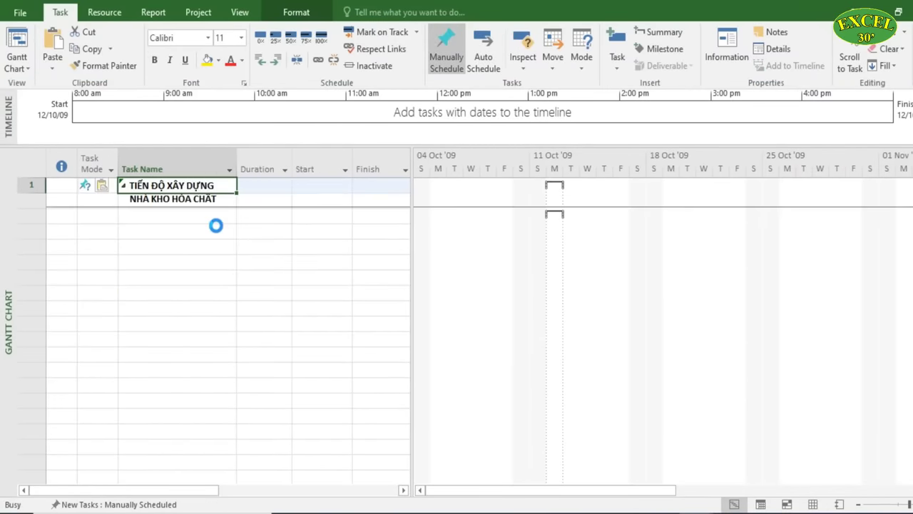
{"action": "left_click", "coordinate": [235, 259]}
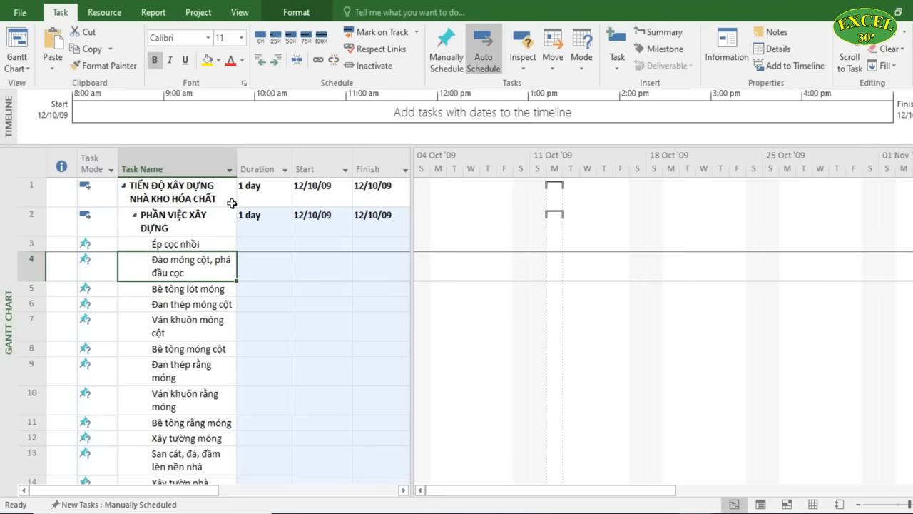
{"action": "left_click_drag", "start_coordinate": [237, 157], "coordinate": [300, 169]}
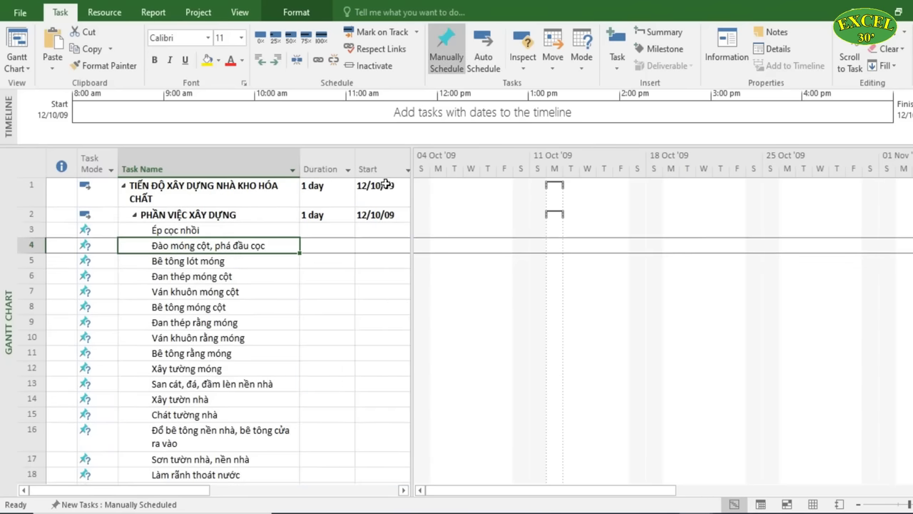
Widen the task table until the Finish column shows, and review the outline levels from the title task to its subtasks
{"action": "left_click_drag", "start_coordinate": [412, 171], "coordinate": [491, 180]}
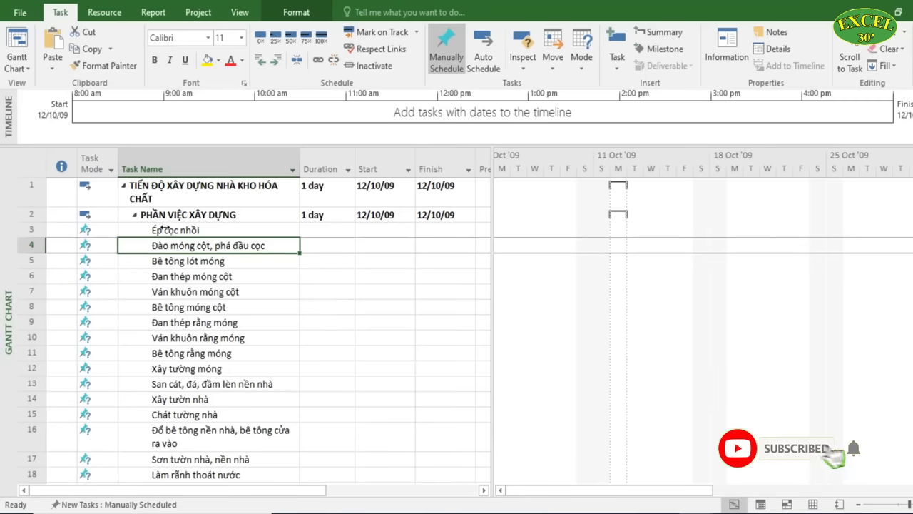
{"action": "left_click", "coordinate": [143, 192]}
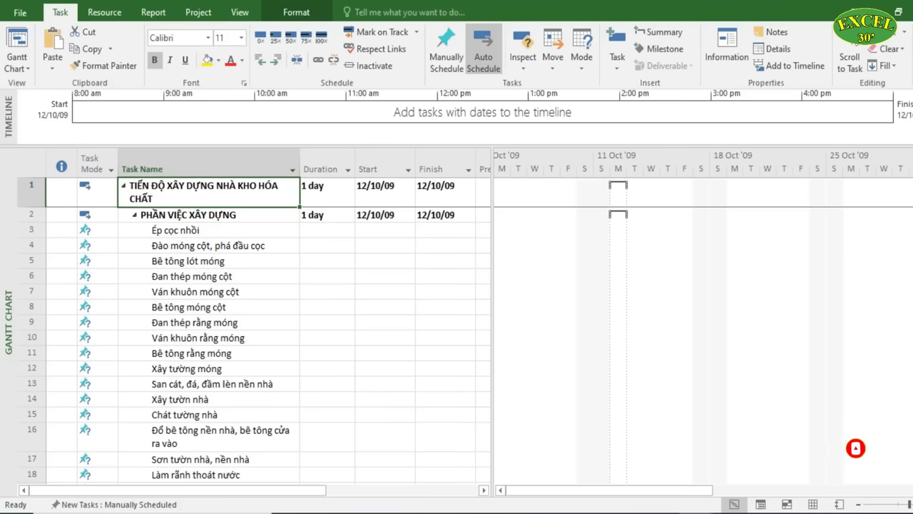
{"action": "left_click", "coordinate": [170, 216]}
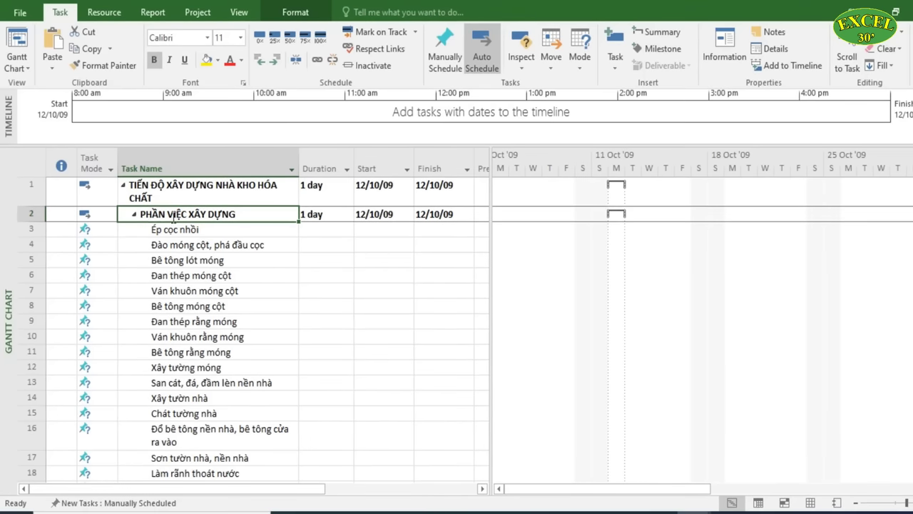
{"action": "left_click", "coordinate": [170, 229]}
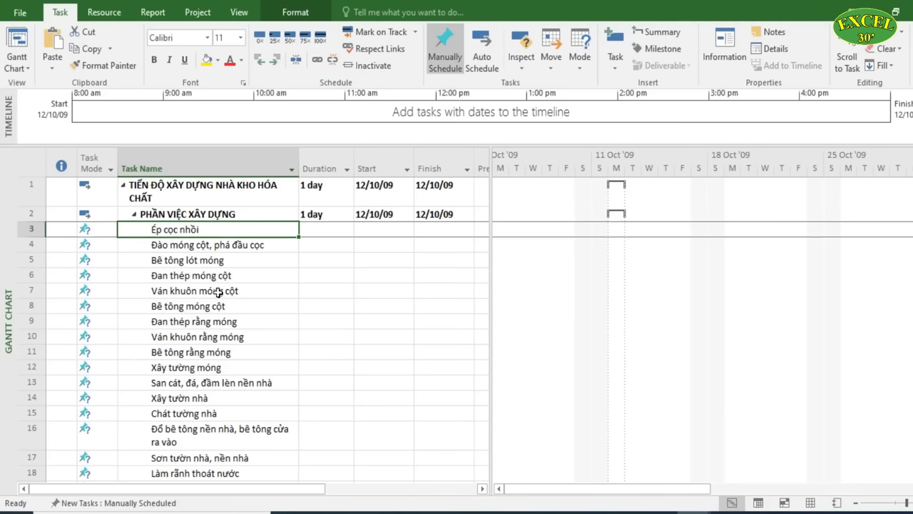
{"action": "left_click", "coordinate": [218, 290]}
Select the subtasks under PHẦN VIỆC XÂY DỰNG, rows 3 to 19, and outdent them one level
{"action": "left_click_drag", "start_coordinate": [216, 228], "coordinate": [214, 417]}
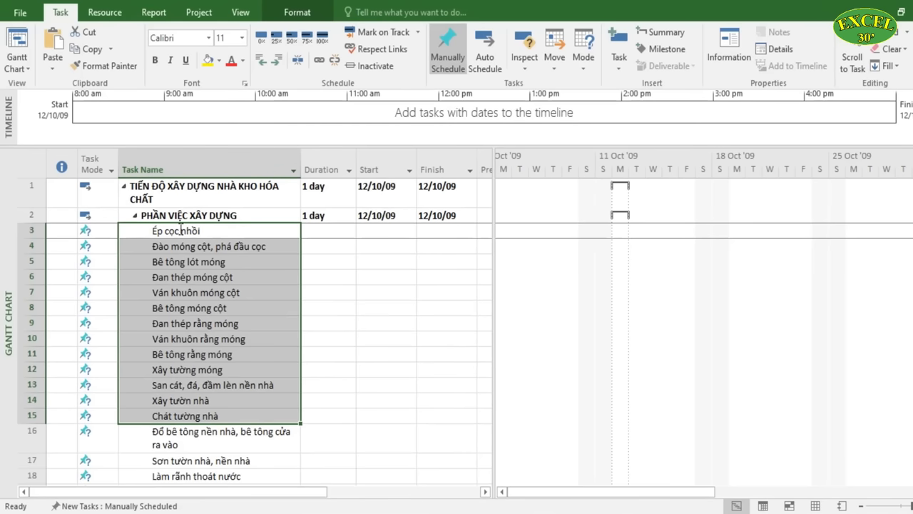
{"action": "left_click_drag", "start_coordinate": [175, 230], "coordinate": [203, 380]}
{"action": "scroll", "coordinate": [211, 293], "scroll_direction": "up", "scroll_amount": 2}
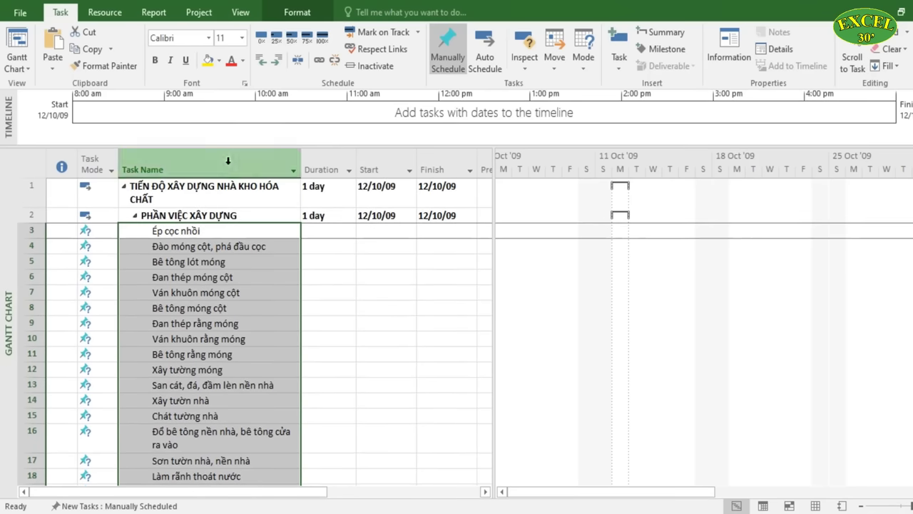
{"action": "scroll", "coordinate": [147, 229], "scroll_direction": "down", "scroll_amount": 1}
{"action": "scroll", "coordinate": [185, 236], "scroll_direction": "up", "scroll_amount": 1}
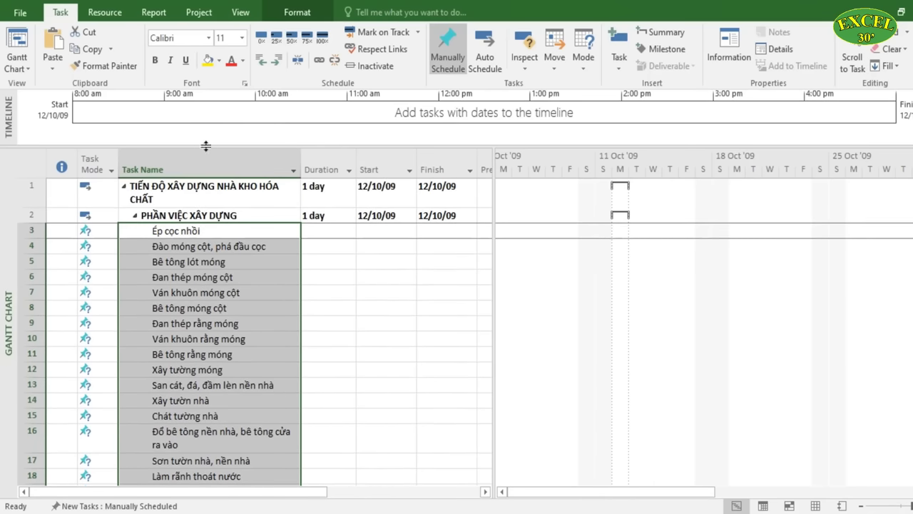
{"action": "left_click", "coordinate": [262, 63]}
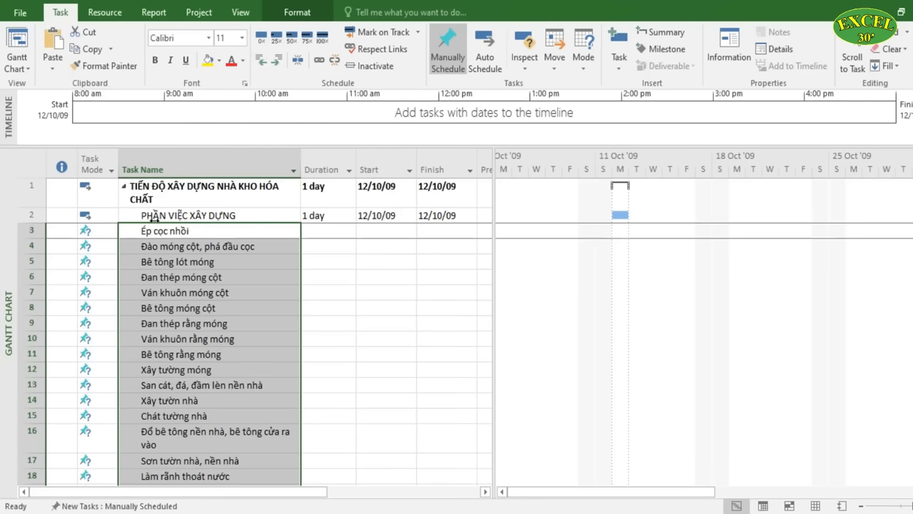
Indent rows 3 to 19 one level so they become subtasks of PHẦN VIỆC XÂY DỰNG again
{"action": "left_click", "coordinate": [154, 214]}
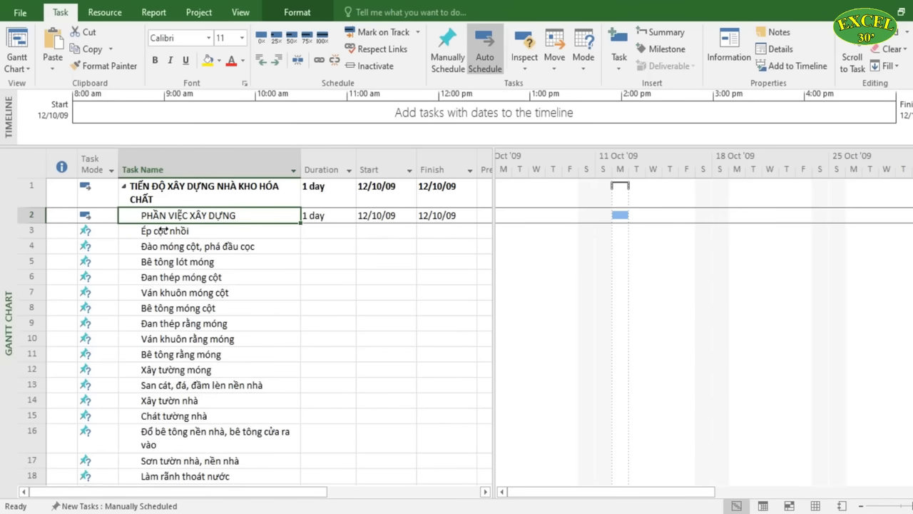
{"action": "left_click", "coordinate": [163, 230]}
{"action": "scroll", "coordinate": [175, 332], "scroll_direction": "down", "scroll_amount": 2}
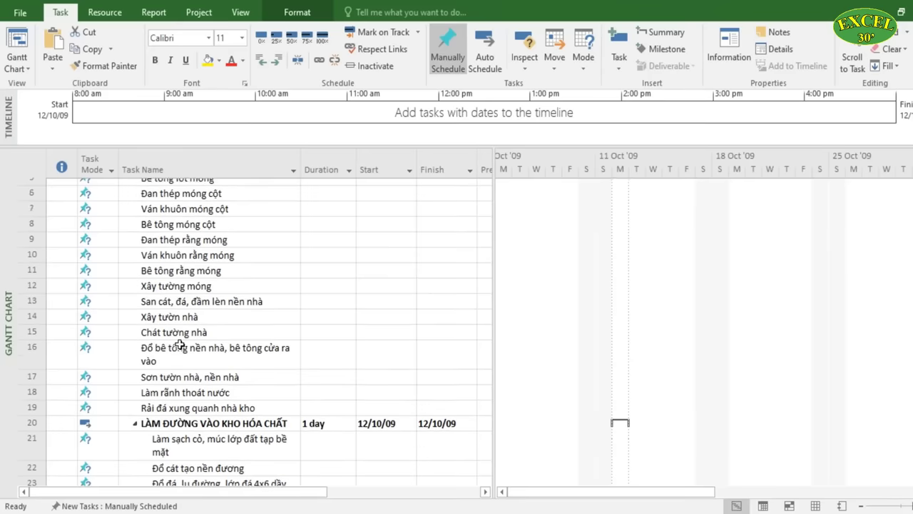
{"action": "left_click", "coordinate": [172, 378], "text": "shift"}
{"action": "scroll", "coordinate": [172, 378], "scroll_direction": "up", "scroll_amount": 2}
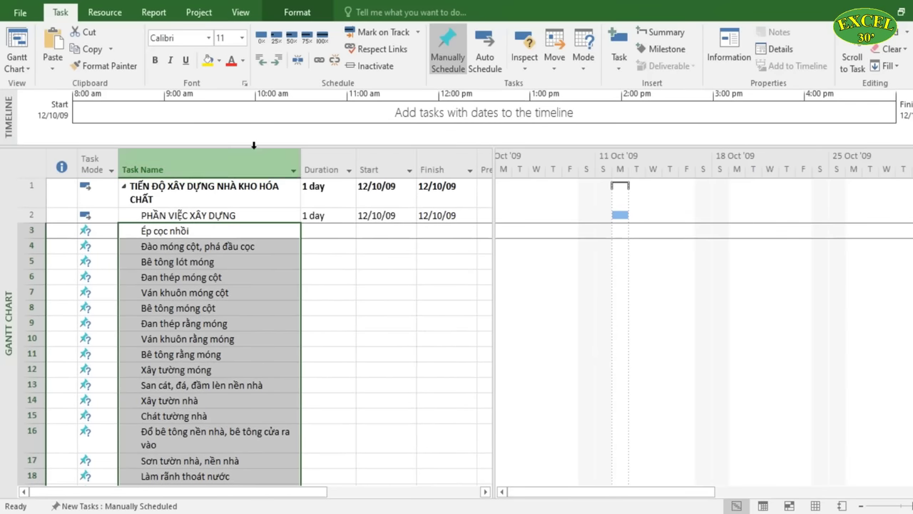
{"action": "left_click", "coordinate": [278, 61]}
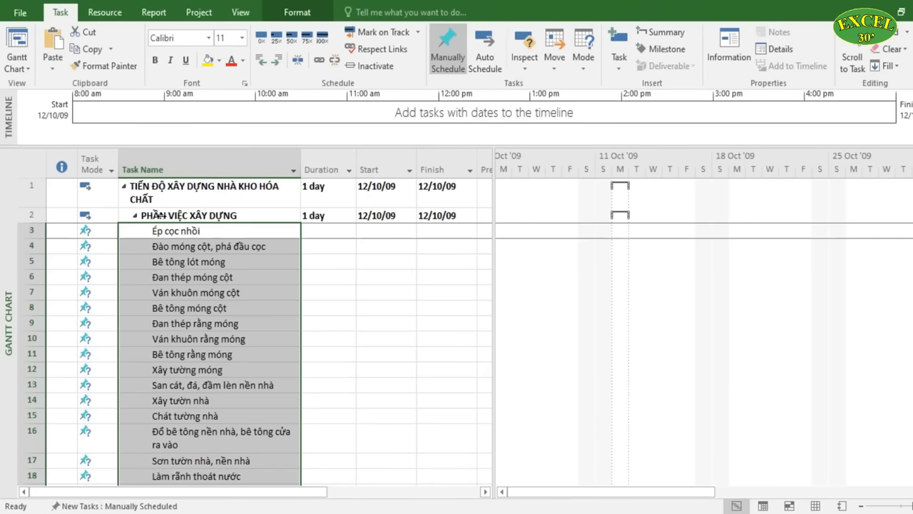
{"action": "left_click", "coordinate": [226, 232]}
{"action": "left_click", "coordinate": [243, 275]}
{"action": "scroll", "coordinate": [238, 284], "scroll_direction": "down", "scroll_amount": 3}
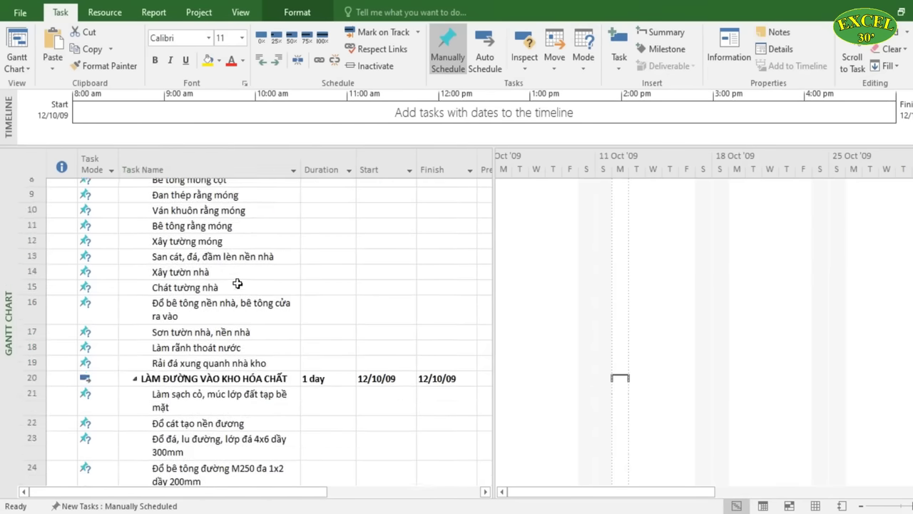
{"action": "scroll", "coordinate": [238, 284], "scroll_direction": "up", "scroll_amount": 3}
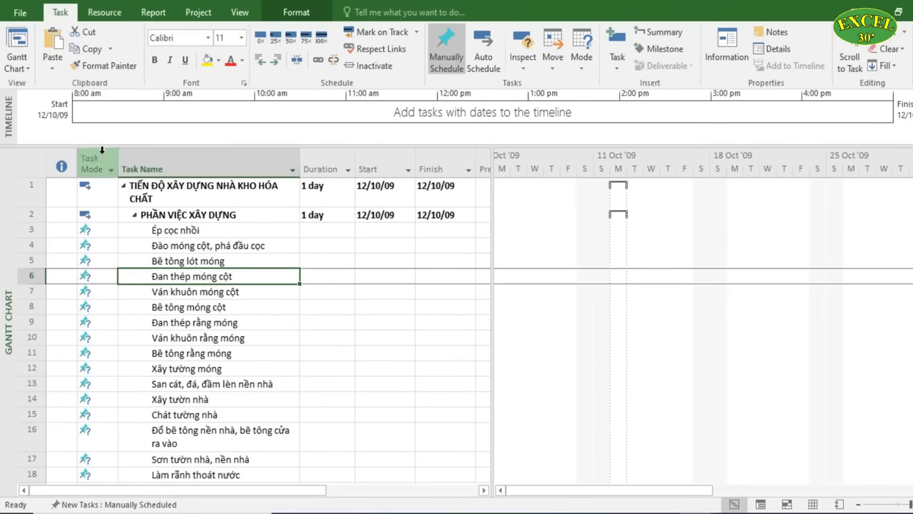
Examine the Task Mode column's description and filter options, and the Duration, Start and Finish cells of Ép cọc nhồi
{"action": "mouse_move", "coordinate": [97, 164]}
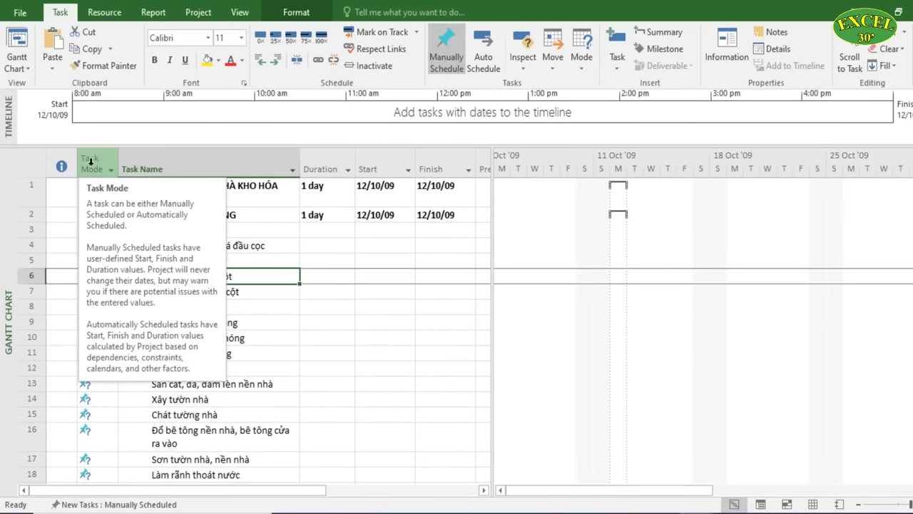
{"action": "left_click", "coordinate": [93, 158]}
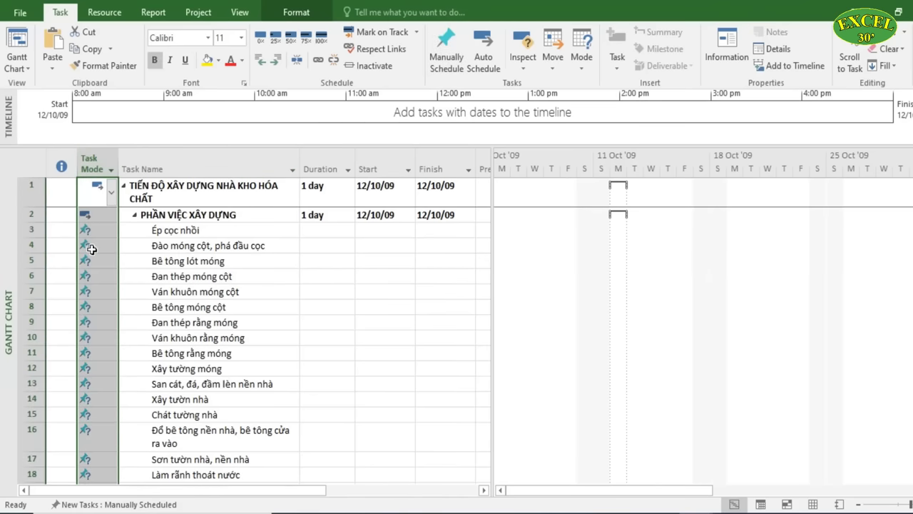
{"action": "left_click", "coordinate": [111, 169]}
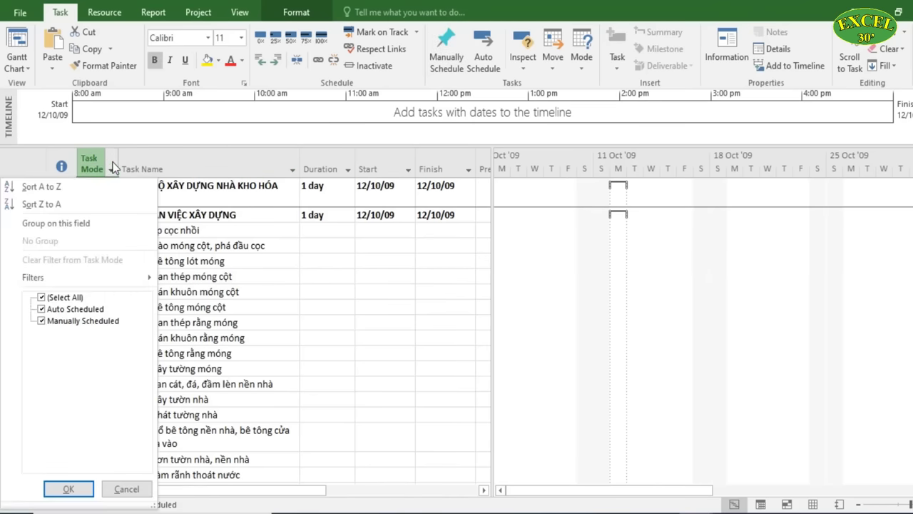
{"action": "left_click", "coordinate": [112, 167]}
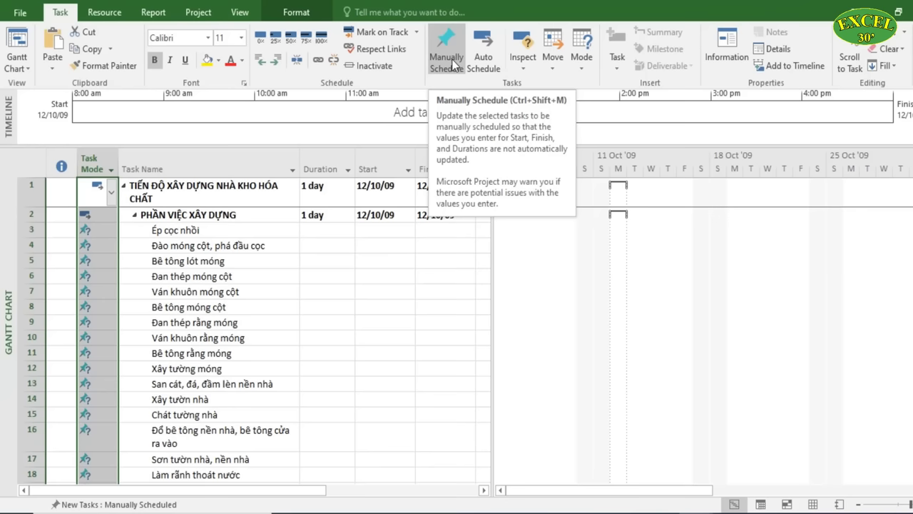
{"action": "left_click", "coordinate": [346, 229]}
{"action": "left_click", "coordinate": [403, 233]}
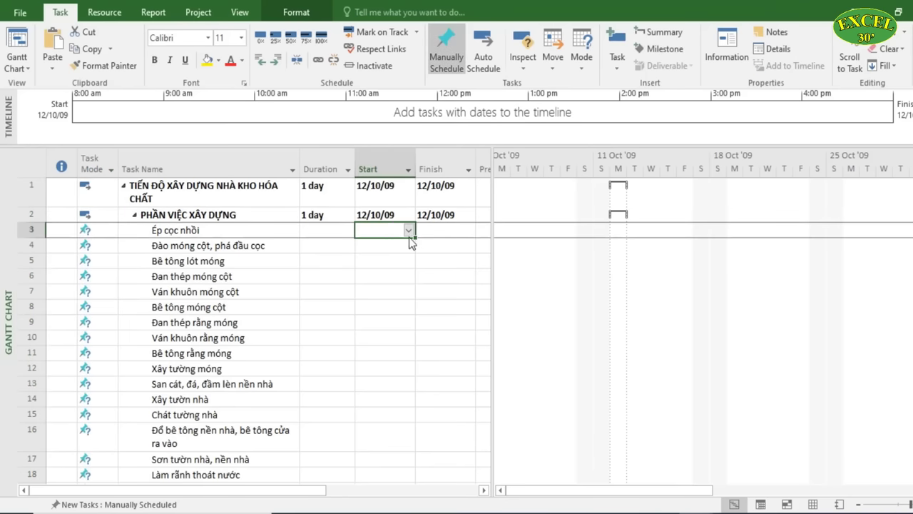
{"action": "left_click", "coordinate": [445, 226]}
{"action": "left_click", "coordinate": [379, 226]}
{"action": "left_click", "coordinate": [330, 236]}
Select the whole Task Mode column and switch all tasks to Auto Schedule
{"action": "left_click", "coordinate": [95, 172]}
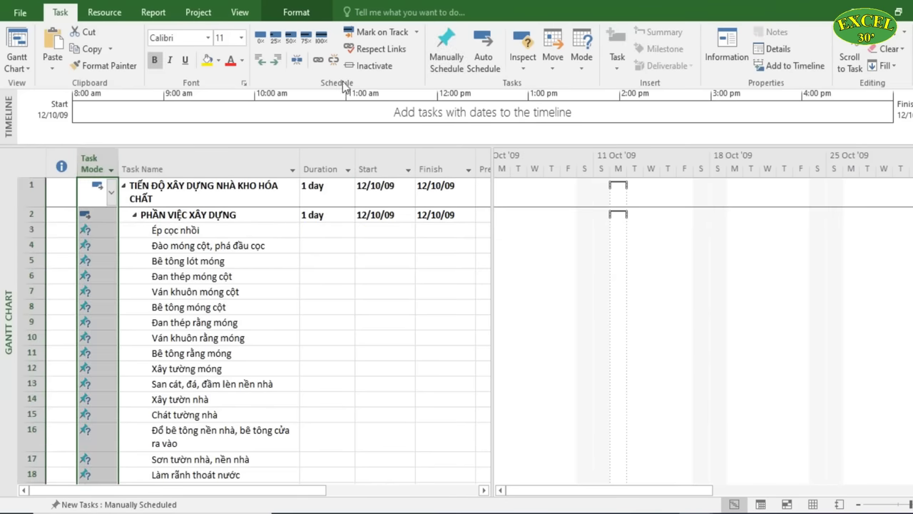
{"action": "left_click", "coordinate": [484, 49]}
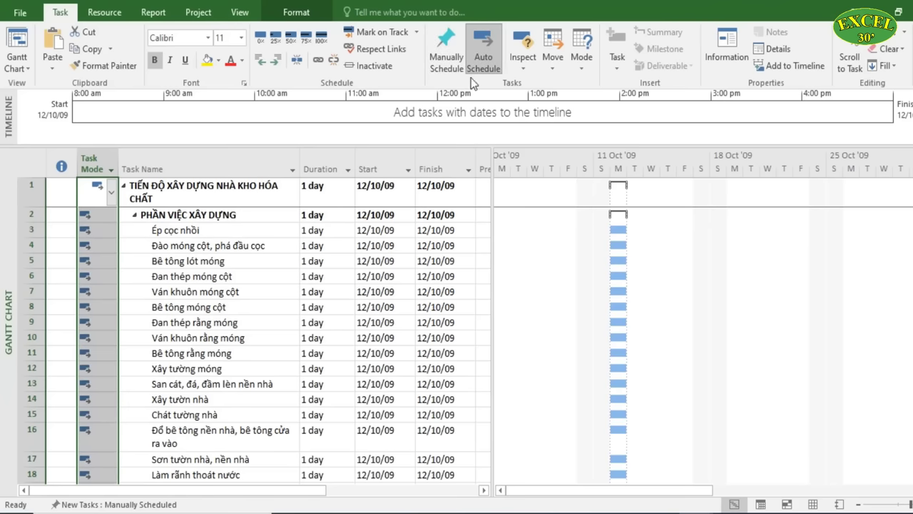
{"action": "left_click", "coordinate": [316, 233]}
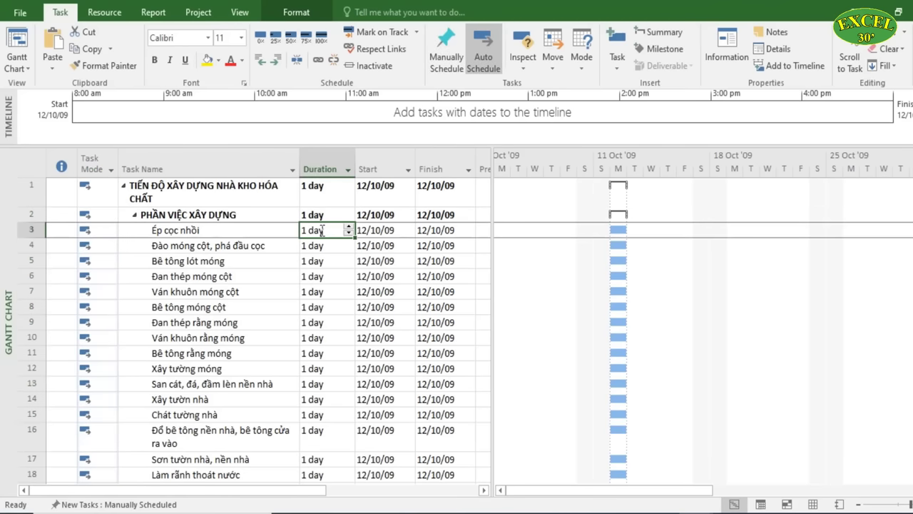
{"action": "left_click", "coordinate": [395, 216]}
Set the start date of task 3, Ép cọc nhồi, to 29/07/21
{"action": "left_click", "coordinate": [395, 233]}
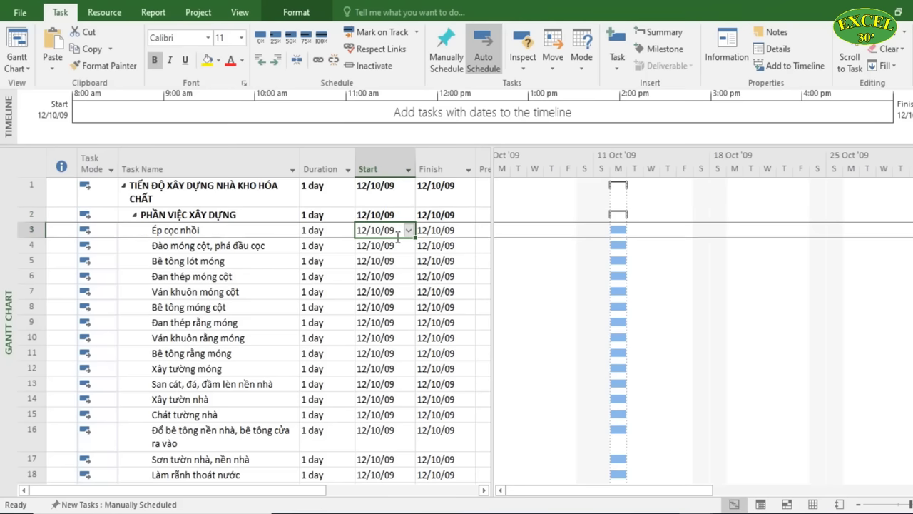
{"action": "left_click", "coordinate": [409, 230]}
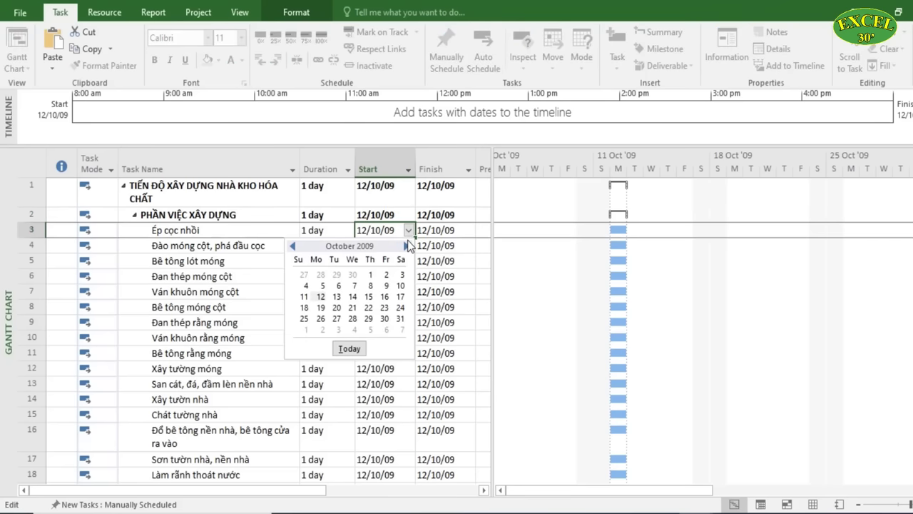
{"action": "left_click", "coordinate": [391, 231]}
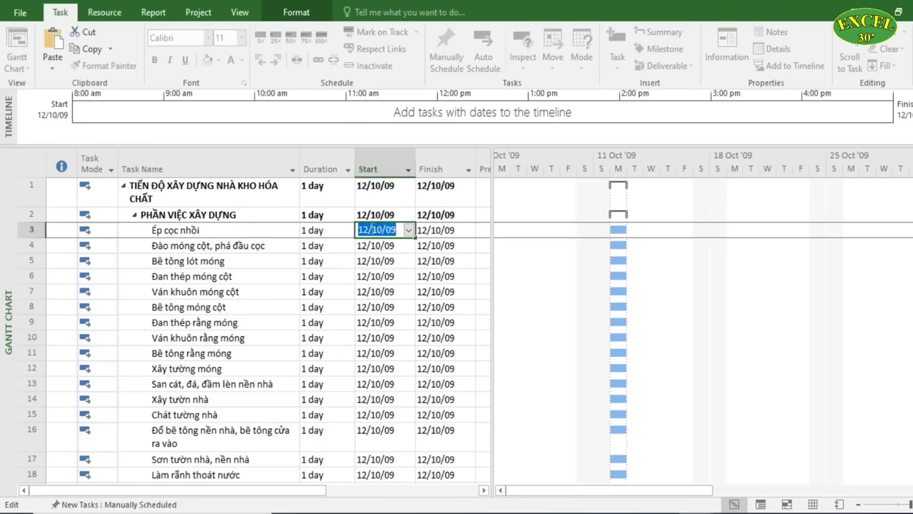
{"action": "left_click_drag", "start_coordinate": [371, 230], "coordinate": [284, 224]}
{"action": "type", "text": "2"}
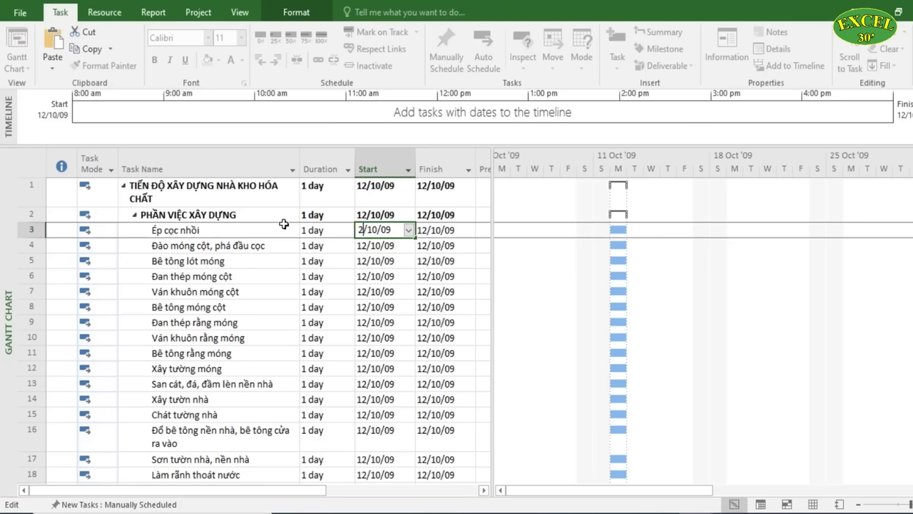
{"action": "type", "text": "9"}
{"action": "key", "text": "Right"}
{"action": "key", "text": "Delete"}
{"action": "key", "text": "Delete"}
{"action": "type", "text": "07"}
{"action": "key", "text": "Right"}
{"action": "type", "text": "29/07/21"}
{"action": "key", "text": "Return"}
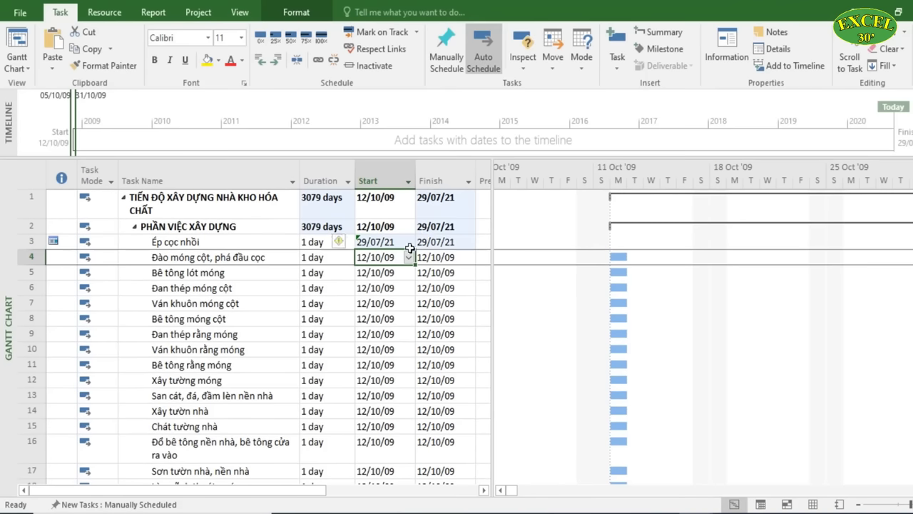
Set the duration of task 3, Ép cọc nhồi, to 4 days
{"action": "left_click", "coordinate": [316, 243]}
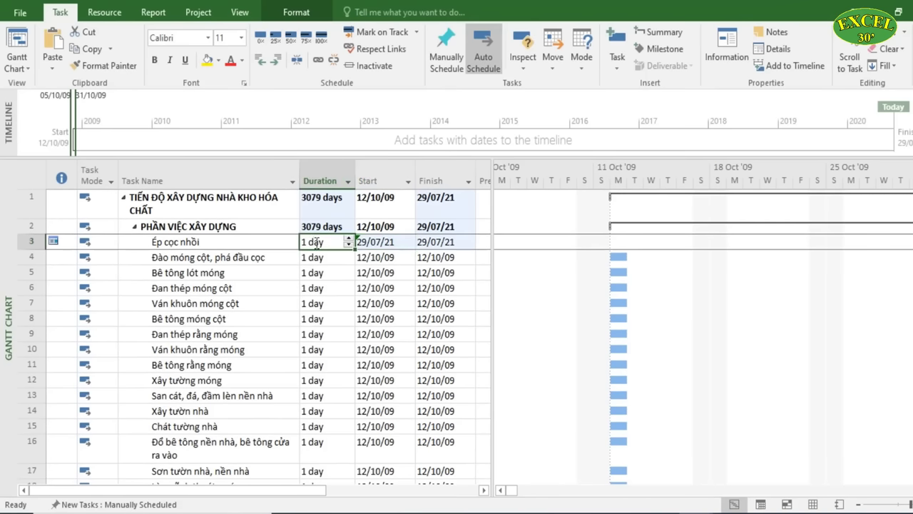
{"action": "left_click", "coordinate": [454, 243]}
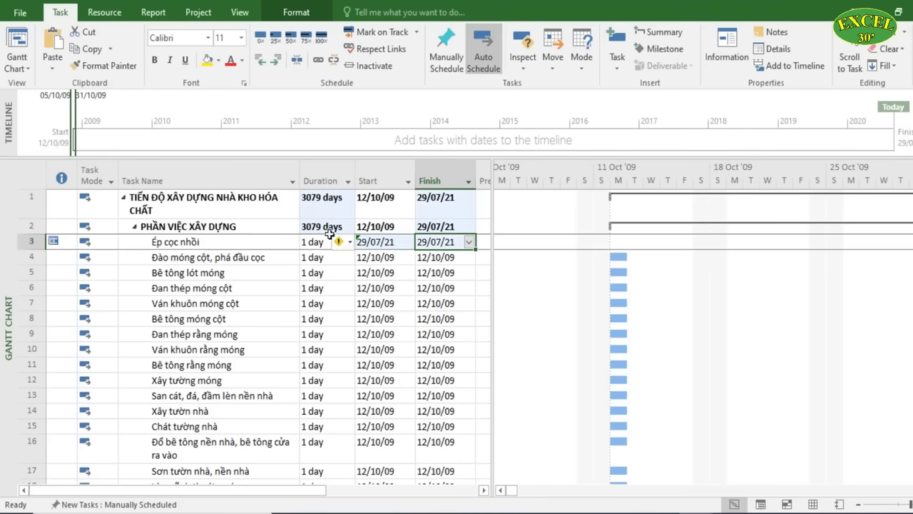
{"action": "left_click", "coordinate": [330, 241]}
{"action": "left_click", "coordinate": [348, 239]}
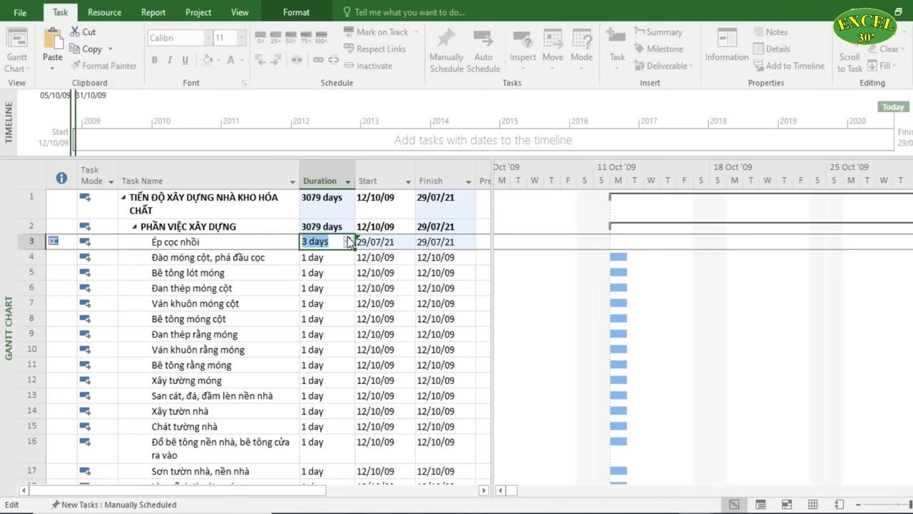
{"action": "left_click", "coordinate": [349, 239]}
{"action": "left_click", "coordinate": [343, 285]}
{"action": "left_click", "coordinate": [336, 241]}
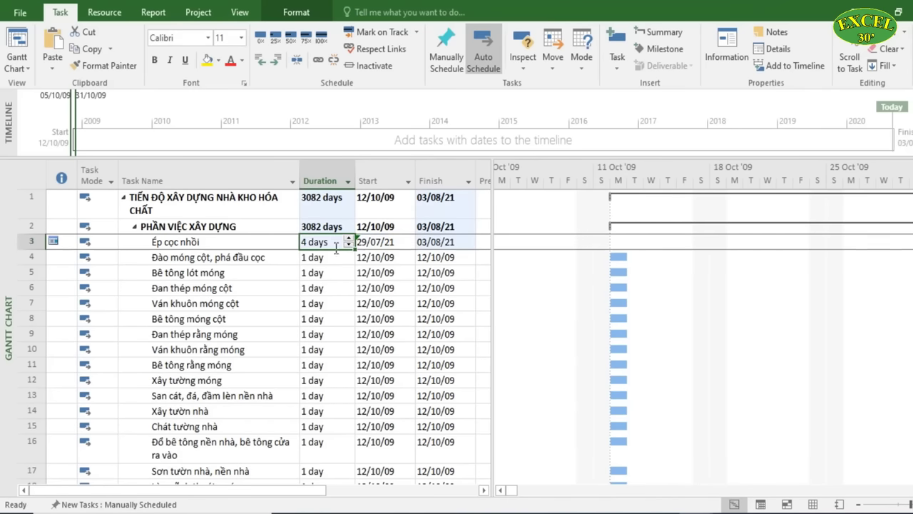
Compare the Duration, Start and Finish values of Ép cọc nhồi with those of Đào móng cột, phá đầu cọc
{"action": "left_click", "coordinate": [383, 245]}
{"action": "left_click", "coordinate": [431, 247]}
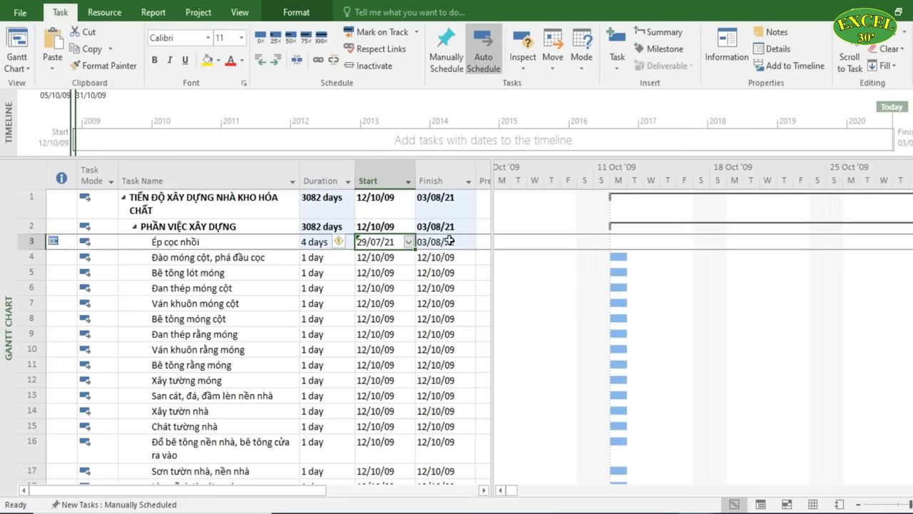
{"action": "left_click", "coordinate": [450, 242]}
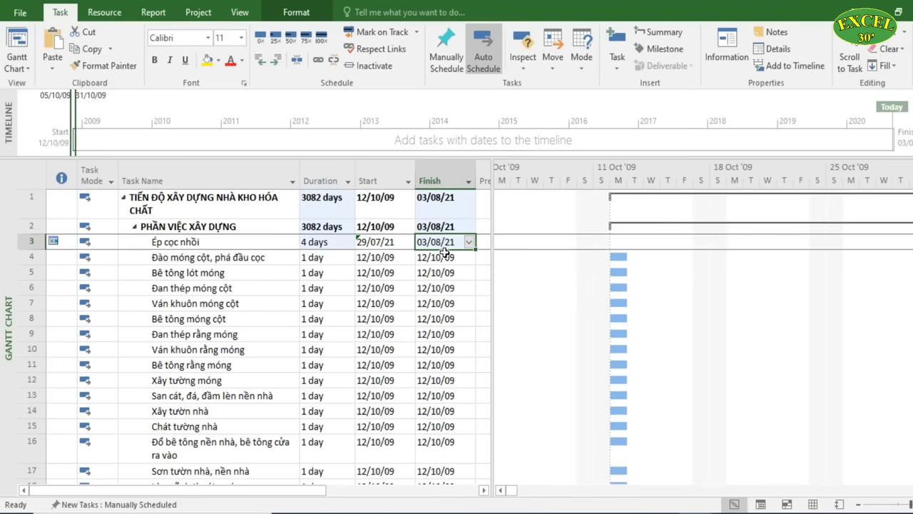
{"action": "left_click", "coordinate": [314, 246]}
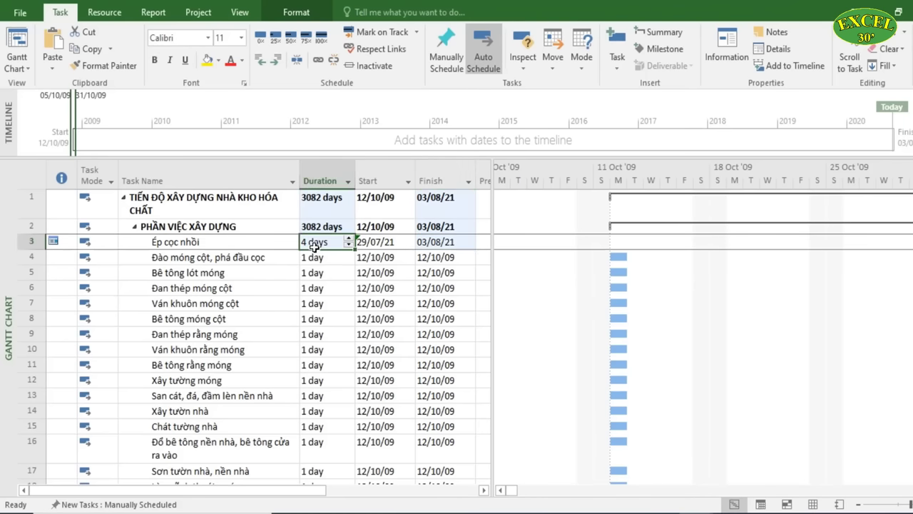
{"action": "left_click", "coordinate": [376, 243]}
{"action": "key", "text": "Left"}
{"action": "key", "text": "Down"}
{"action": "left_click", "coordinate": [381, 259]}
{"action": "left_click", "coordinate": [449, 258]}
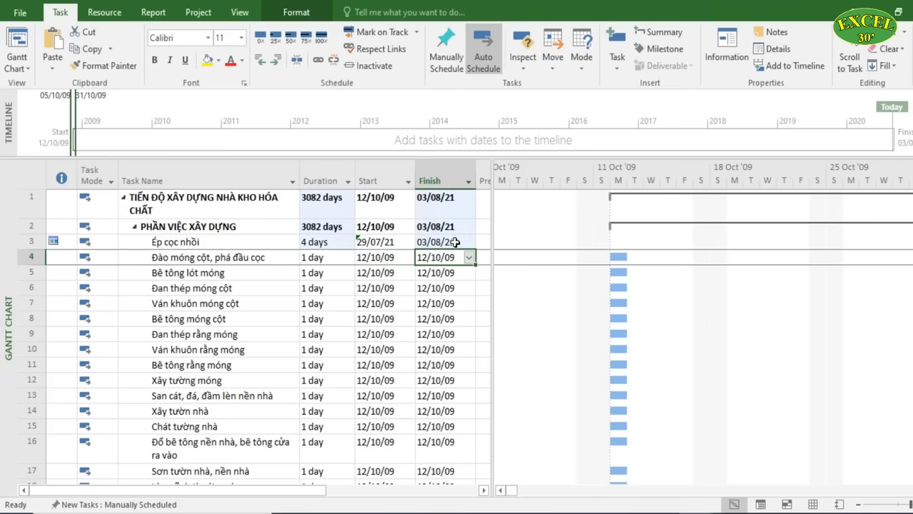
Review the start, finish and duration cells of Ép cọc nhồi against the duration of task 4
{"action": "left_click", "coordinate": [455, 243]}
{"action": "left_click", "coordinate": [389, 241]}
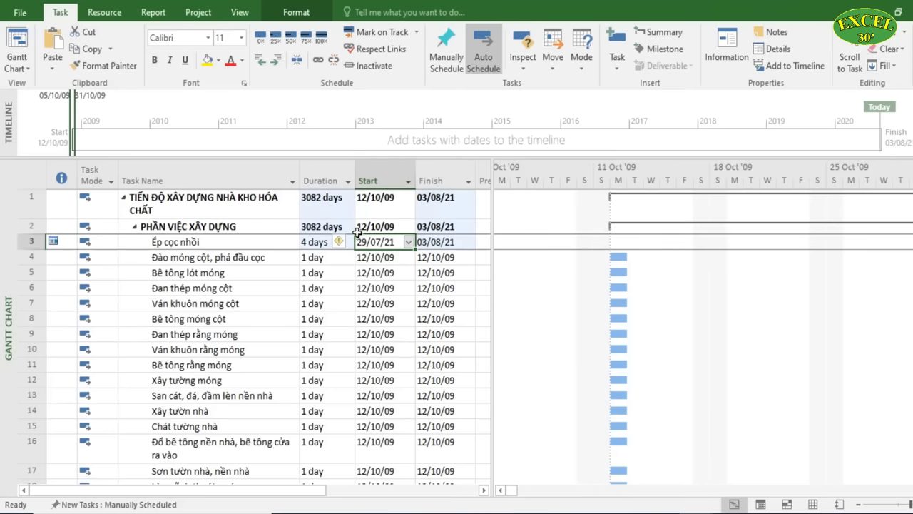
{"action": "left_click", "coordinate": [313, 260]}
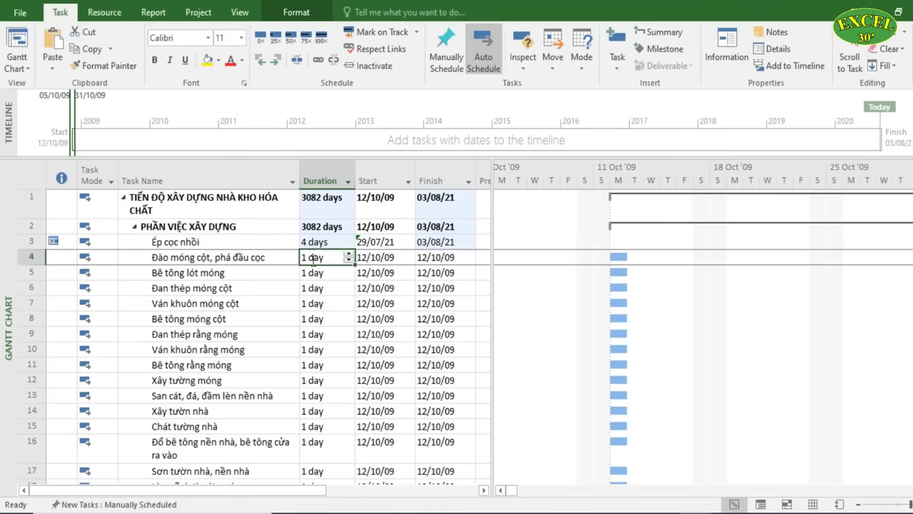
{"action": "left_click", "coordinate": [334, 243]}
{"action": "left_click", "coordinate": [326, 260]}
{"action": "left_click", "coordinate": [391, 245]}
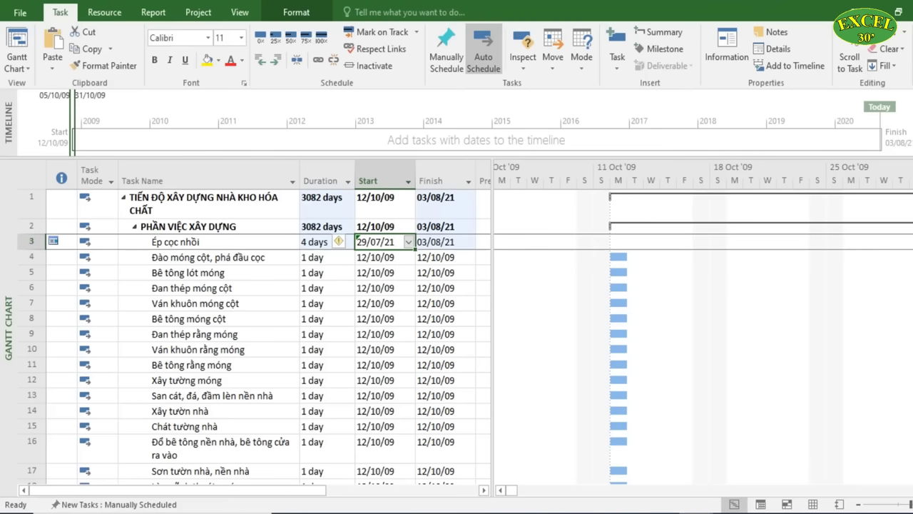
Switch to the completed sample schedule and examine the order of tasks 3 to 5, from Ép cọc nhồi to Bê tông lót móng
{"action": "left_click", "coordinate": [609, 471]}
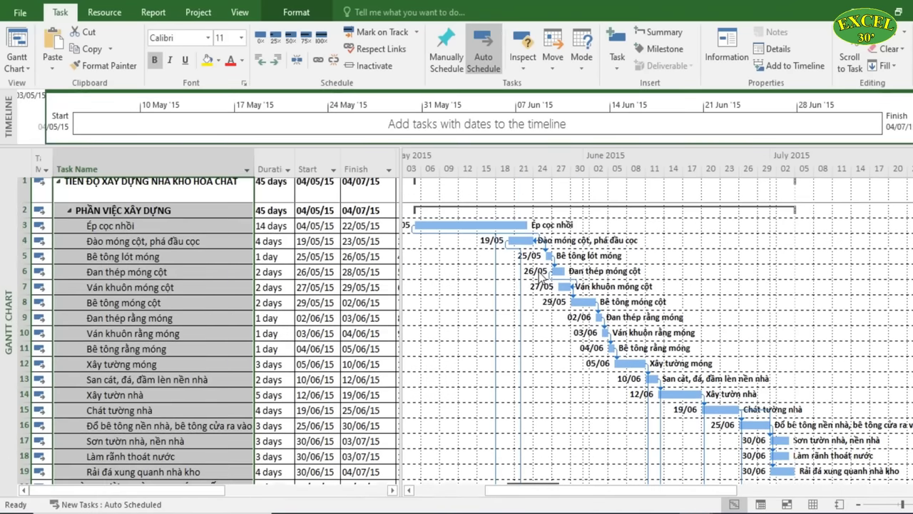
{"action": "left_click", "coordinate": [204, 228]}
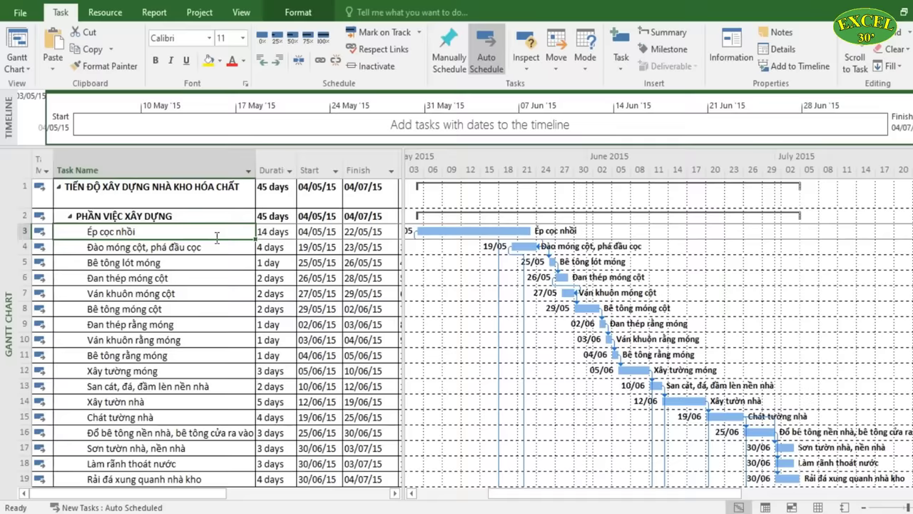
{"action": "left_click", "coordinate": [223, 238]}
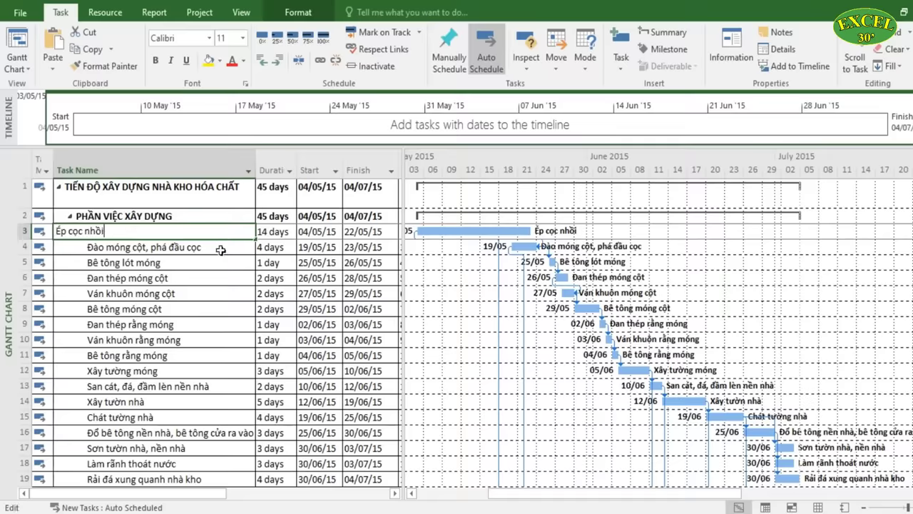
{"action": "left_click", "coordinate": [221, 248]}
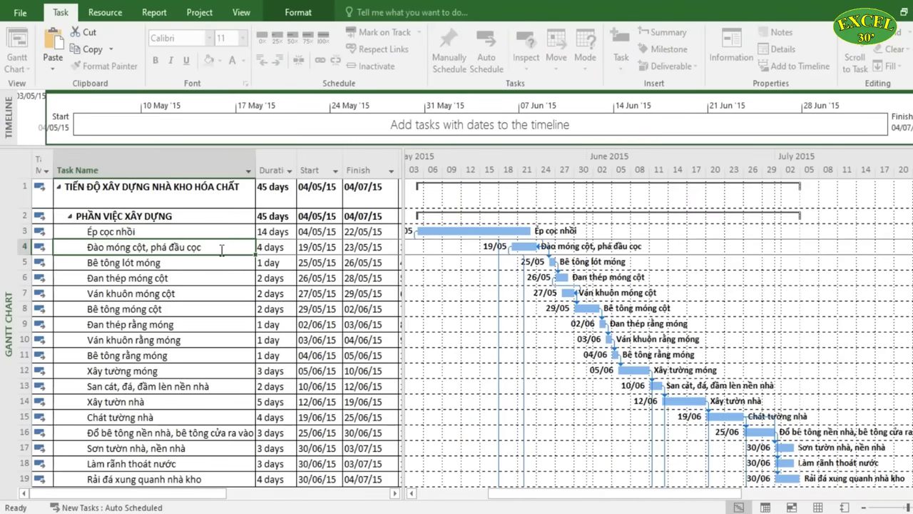
{"action": "left_click", "coordinate": [128, 232]}
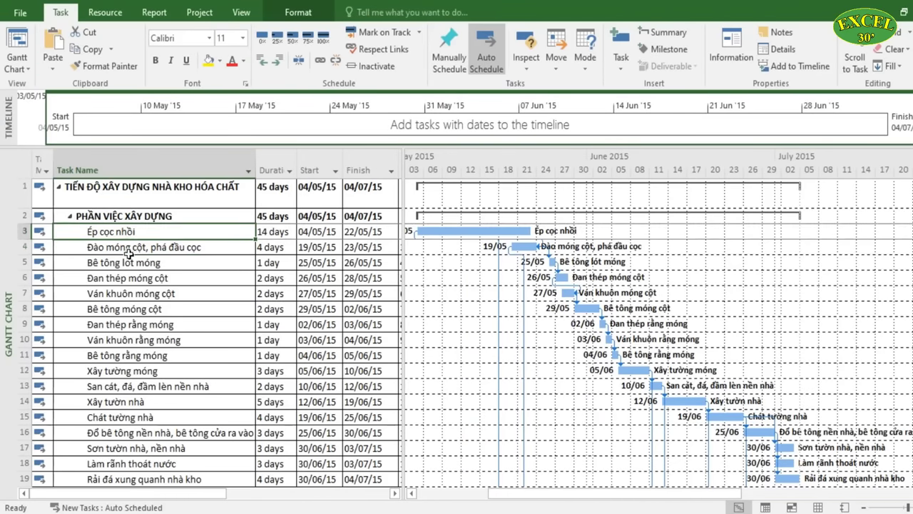
{"action": "left_click", "coordinate": [113, 248]}
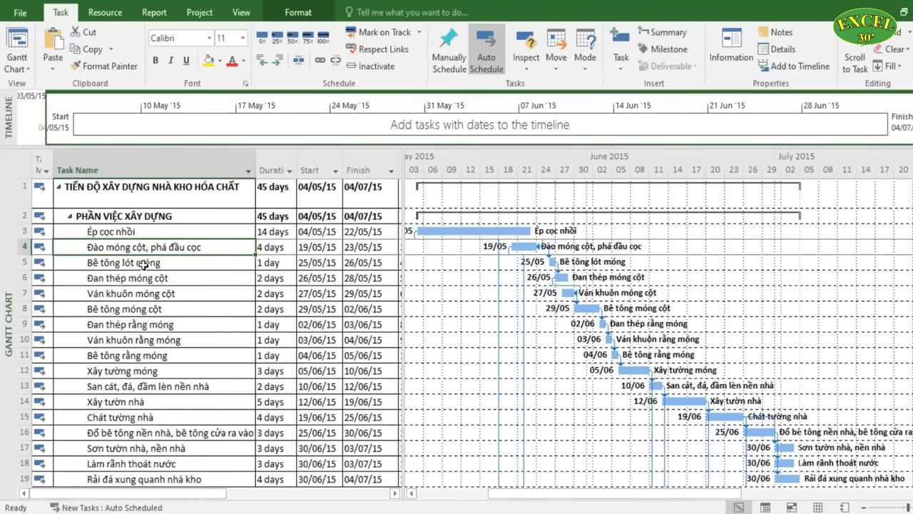
{"action": "left_click", "coordinate": [143, 265]}
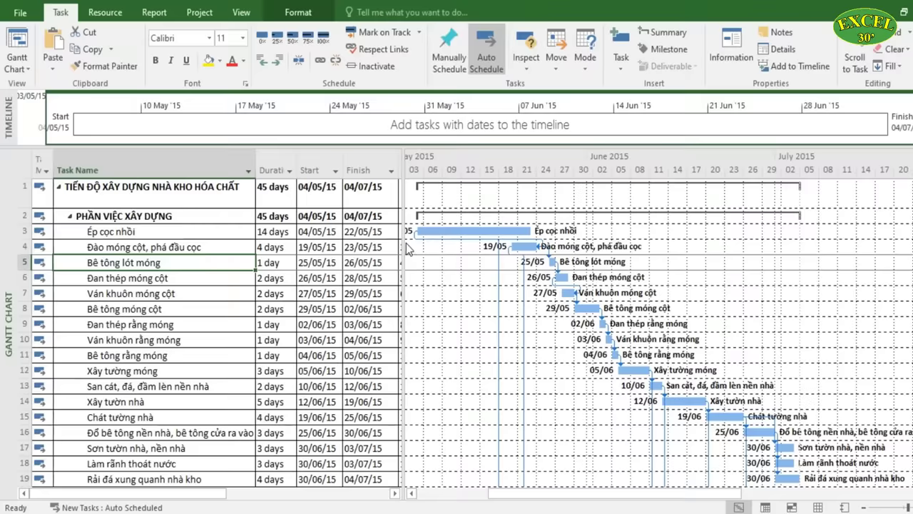
Widen the sample schedule's table to show the Predecessors column and examine the predecessor of Bê tông lót móng
{"action": "left_click_drag", "start_coordinate": [403, 244], "coordinate": [480, 241]}
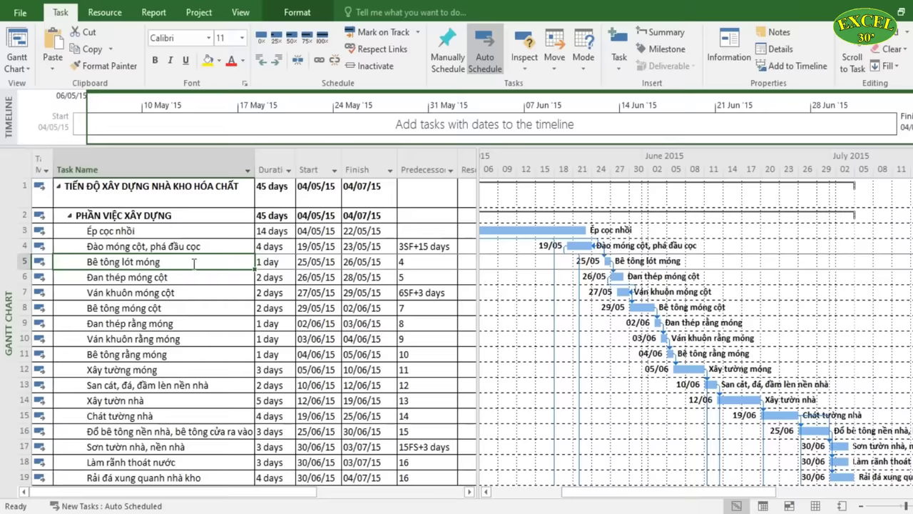
{"action": "left_click", "coordinate": [407, 262]}
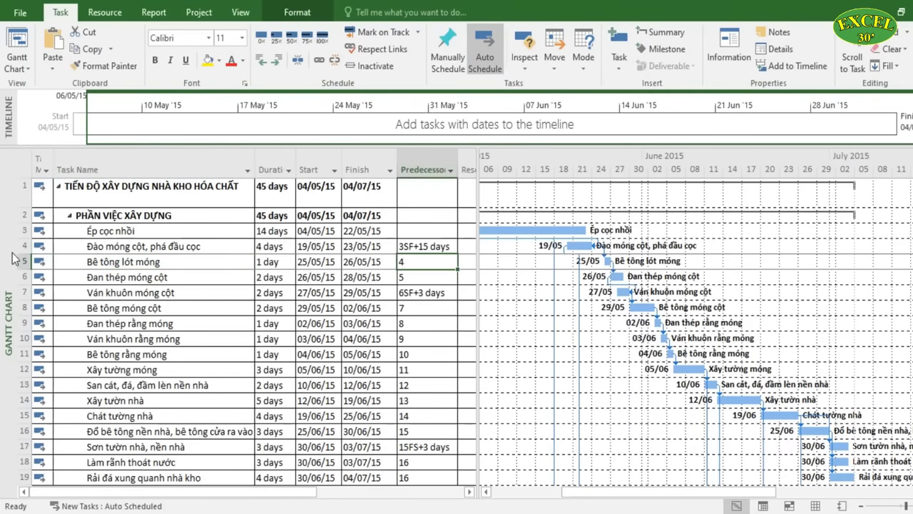
{"action": "left_click", "coordinate": [158, 261]}
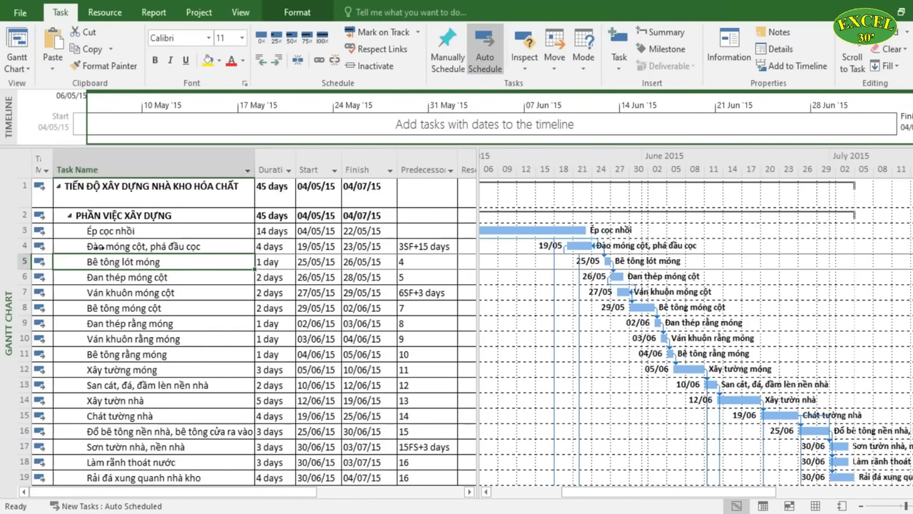
{"action": "left_click", "coordinate": [97, 246]}
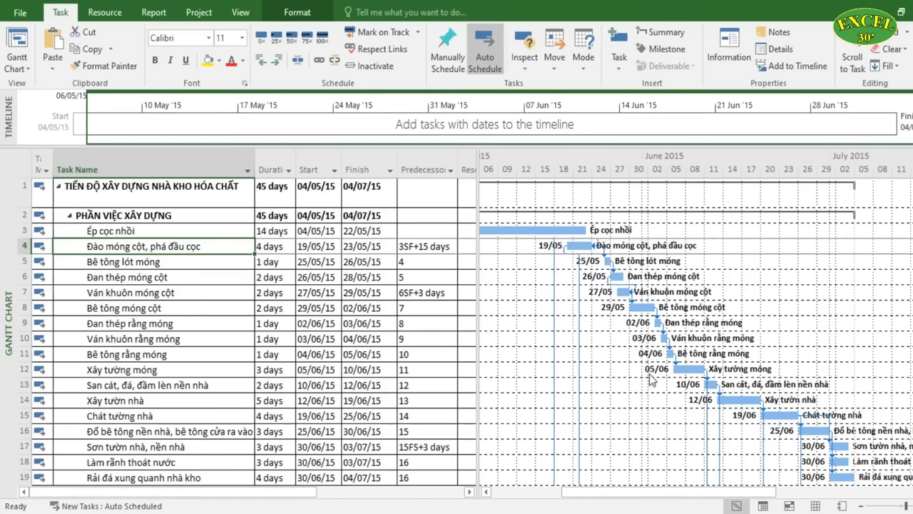
Enlarge the sample's Gantt timescale and examine how the predecessors of tasks 4 and 5 relate to their linked bars
{"action": "scroll", "coordinate": [611, 247], "scroll_direction": "up", "scroll_amount": 2}
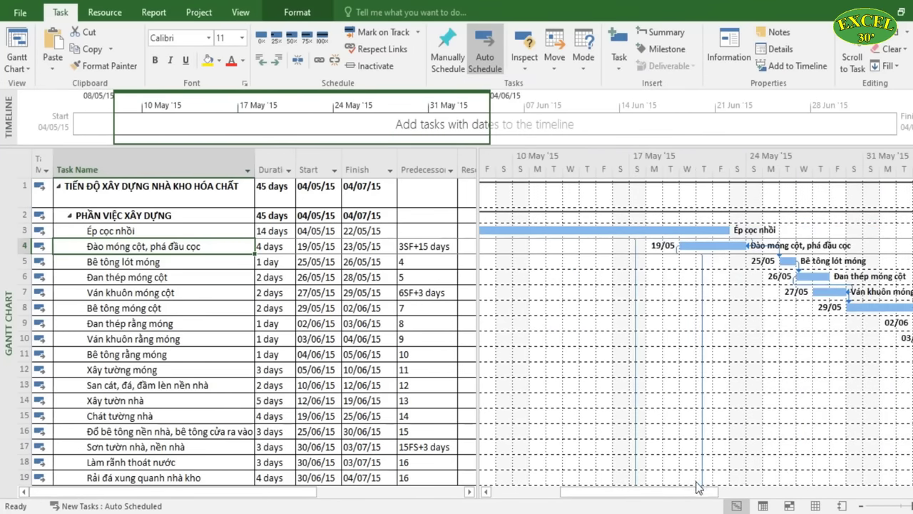
{"action": "left_click_drag", "start_coordinate": [699, 491], "coordinate": [752, 491]}
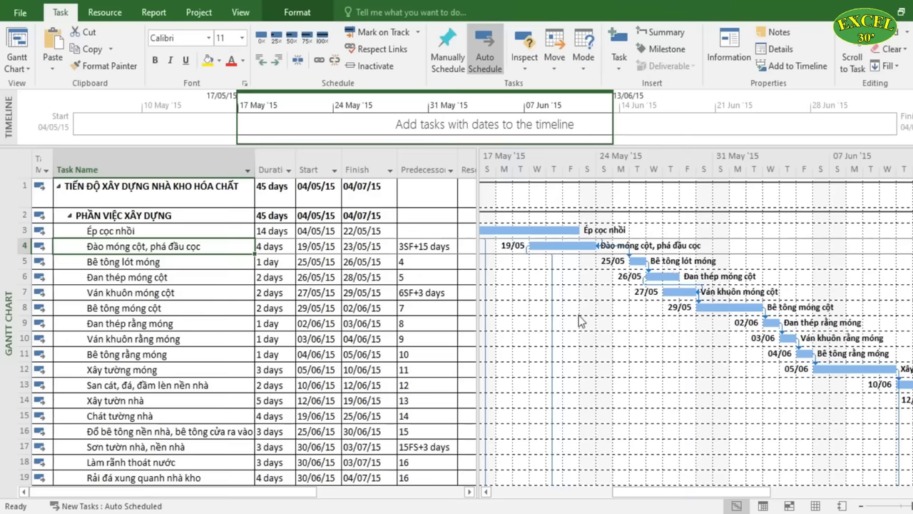
{"action": "left_click", "coordinate": [426, 261]}
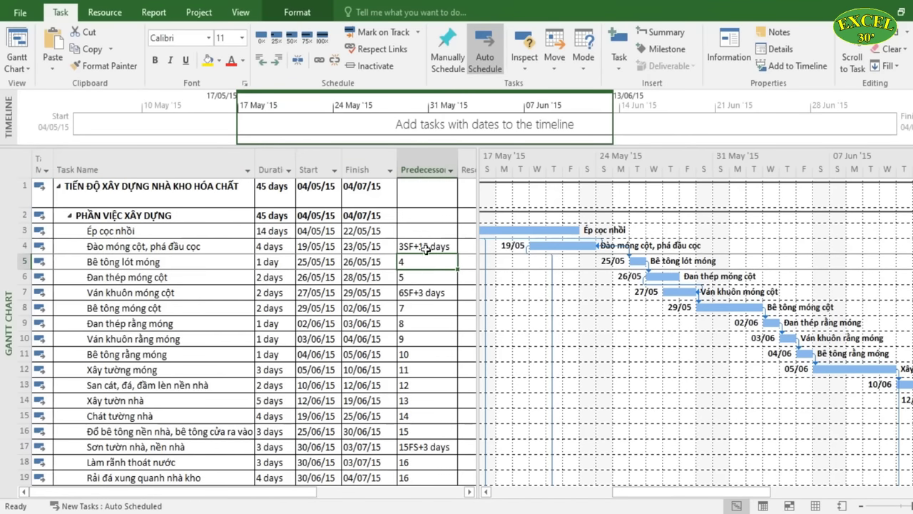
{"action": "left_click", "coordinate": [428, 245]}
{"action": "left_click", "coordinate": [424, 261]}
{"action": "left_click", "coordinate": [152, 259]}
{"action": "left_click", "coordinate": [155, 249]}
{"action": "left_click", "coordinate": [188, 280]}
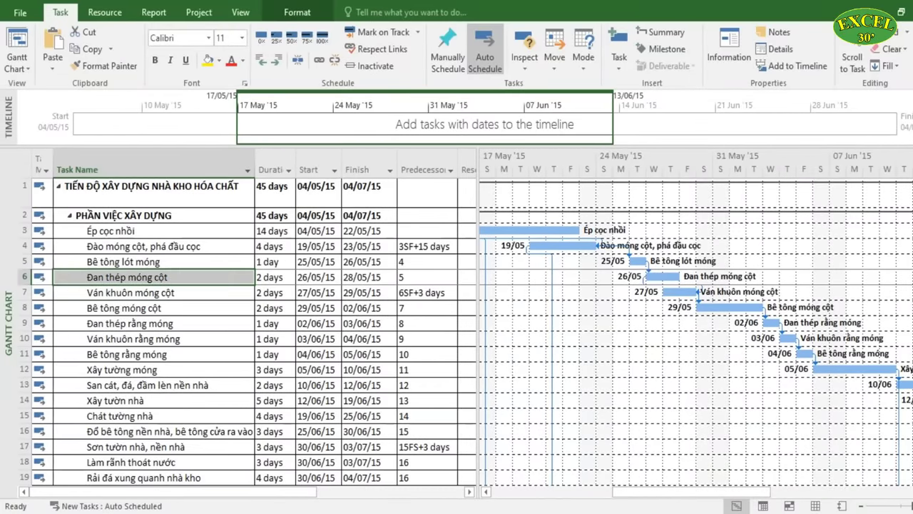
Return to the working schedule and widen its task table to show the Predecessors column
{"action": "left_click", "coordinate": [728, 485]}
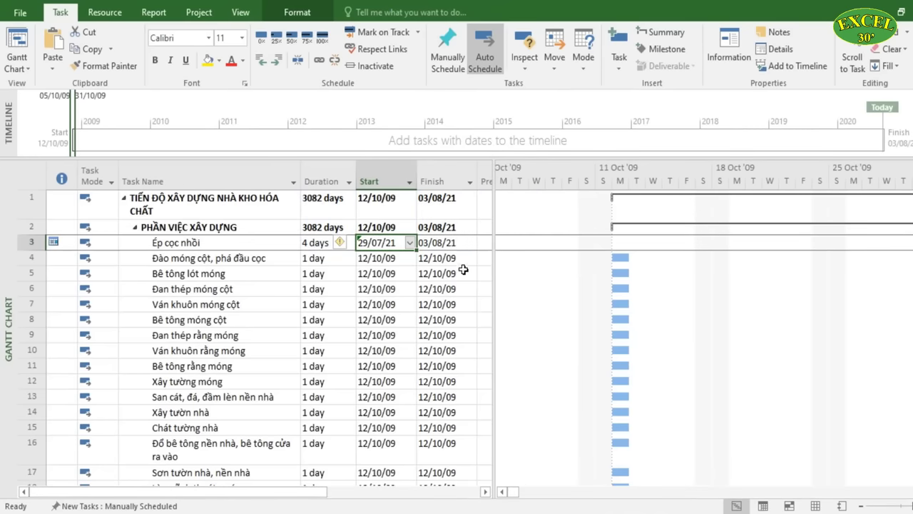
{"action": "left_click_drag", "start_coordinate": [493, 255], "coordinate": [555, 255]}
{"action": "left_click", "coordinate": [510, 243]}
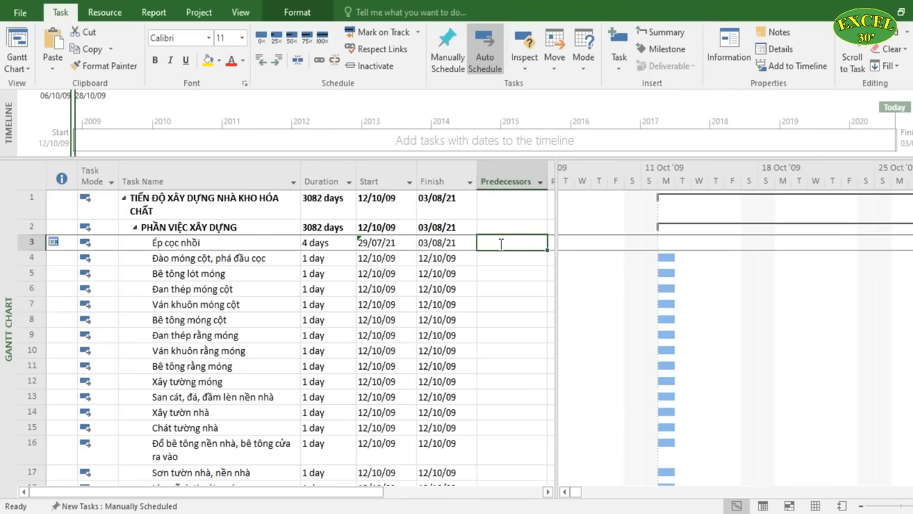
{"action": "left_click", "coordinate": [189, 243]}
{"action": "left_click", "coordinate": [484, 244]}
{"action": "left_click", "coordinate": [496, 257]}
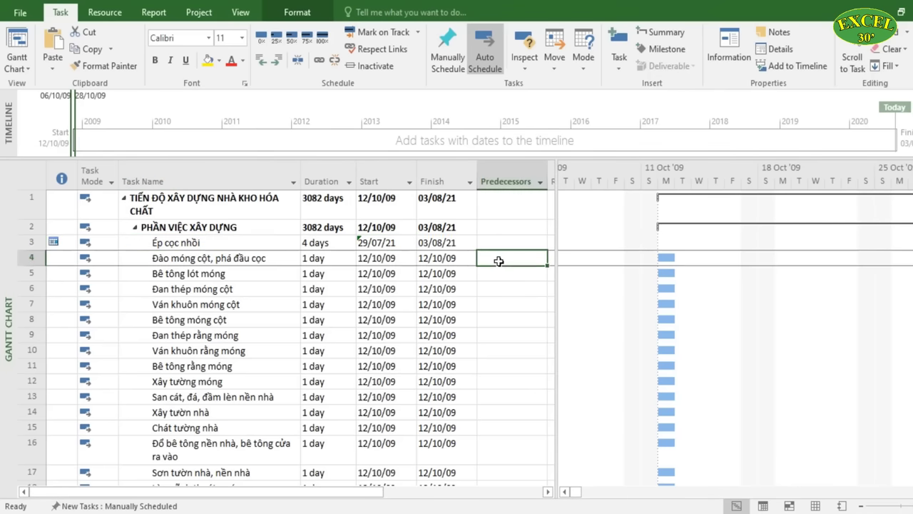
Set task 3 as the predecessor of task 4, Đào móng cột, phá đầu cọc
{"action": "left_click", "coordinate": [29, 259]}
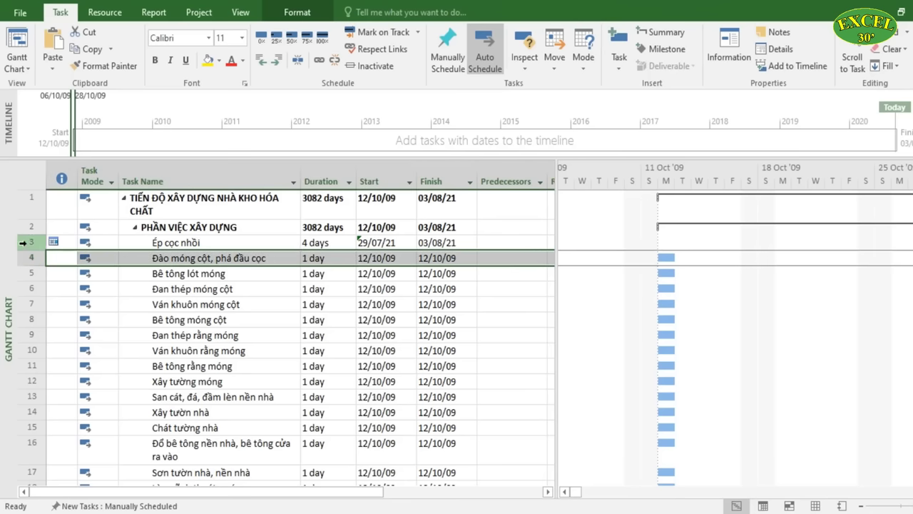
{"action": "left_click", "coordinate": [27, 242]}
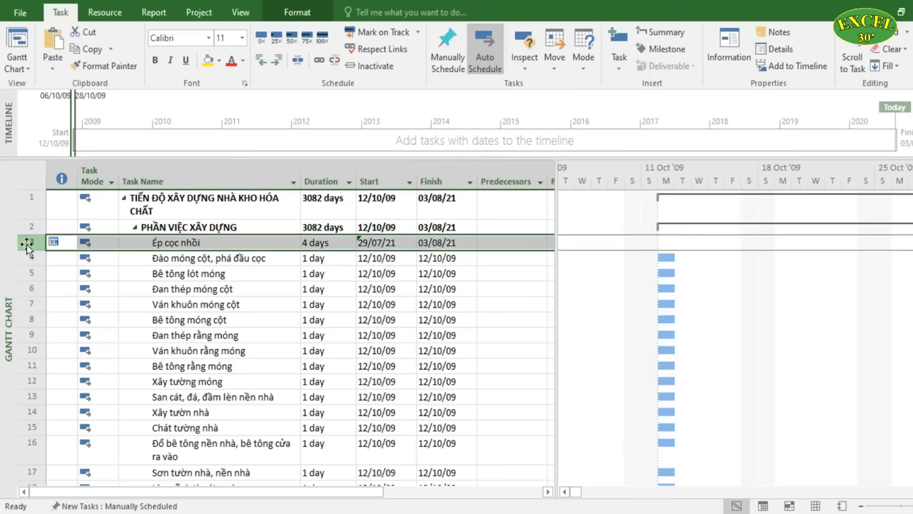
{"action": "left_click", "coordinate": [508, 258]}
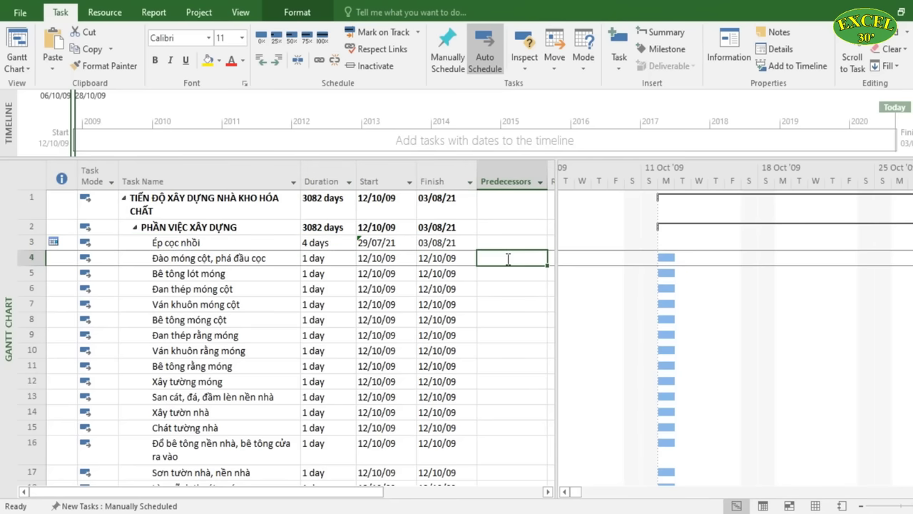
{"action": "type", "text": "3"}
{"action": "key", "text": "Return"}
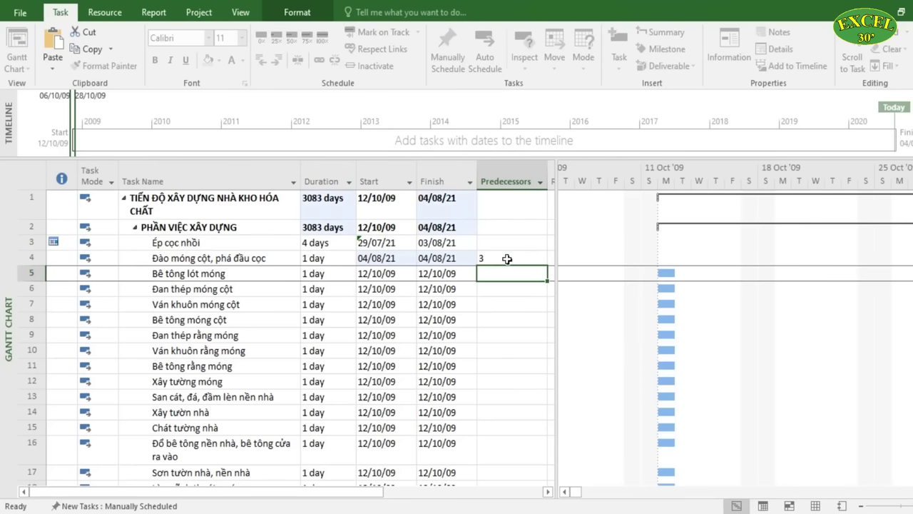
{"action": "left_click", "coordinate": [499, 262]}
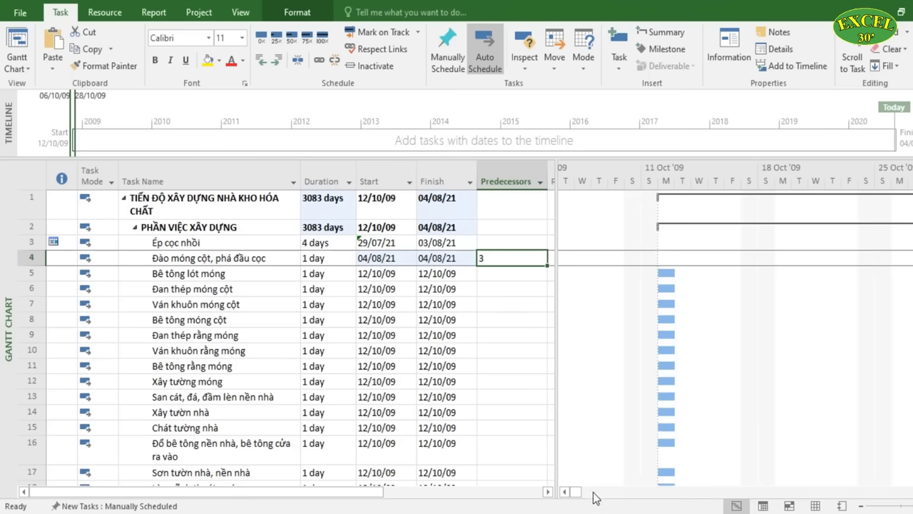
Zoom the Gantt timescale out to years and half-years and examine the chart against the start dates of tasks 3 and 5
{"action": "left_click", "coordinate": [394, 243]}
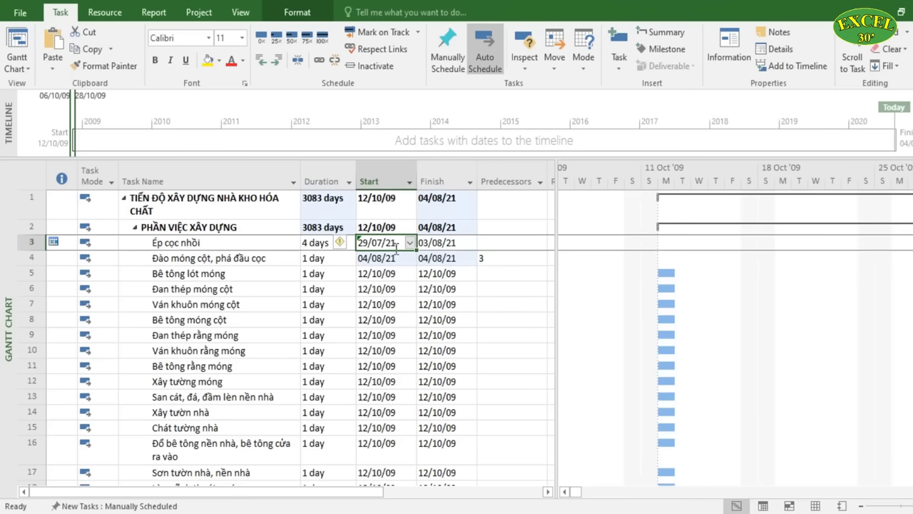
{"action": "scroll", "coordinate": [767, 392], "scroll_direction": "down", "scroll_amount": 3, "text": "ctrl"}
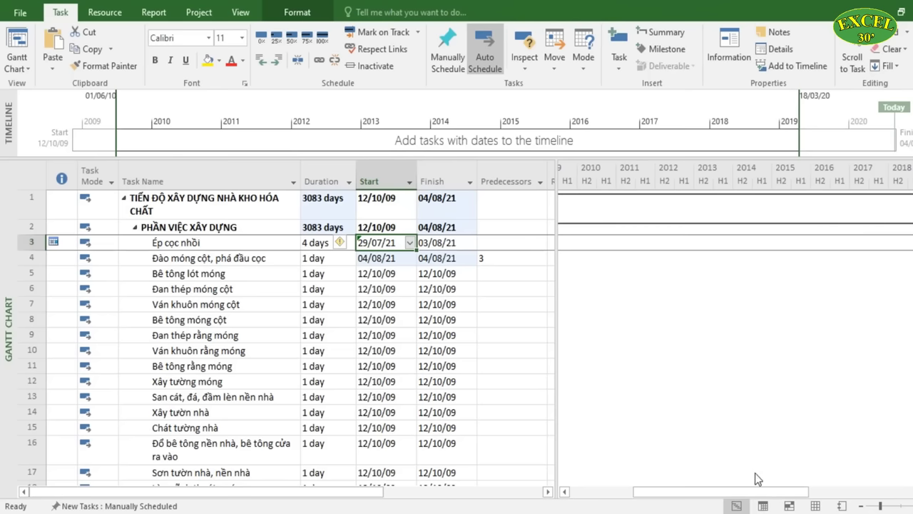
{"action": "left_click_drag", "start_coordinate": [758, 490], "coordinate": [416, 438]}
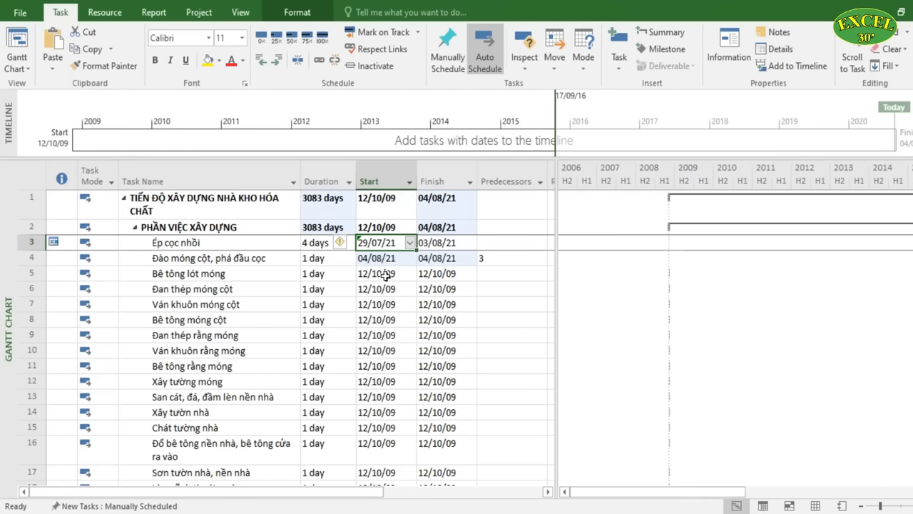
{"action": "left_click", "coordinate": [385, 275]}
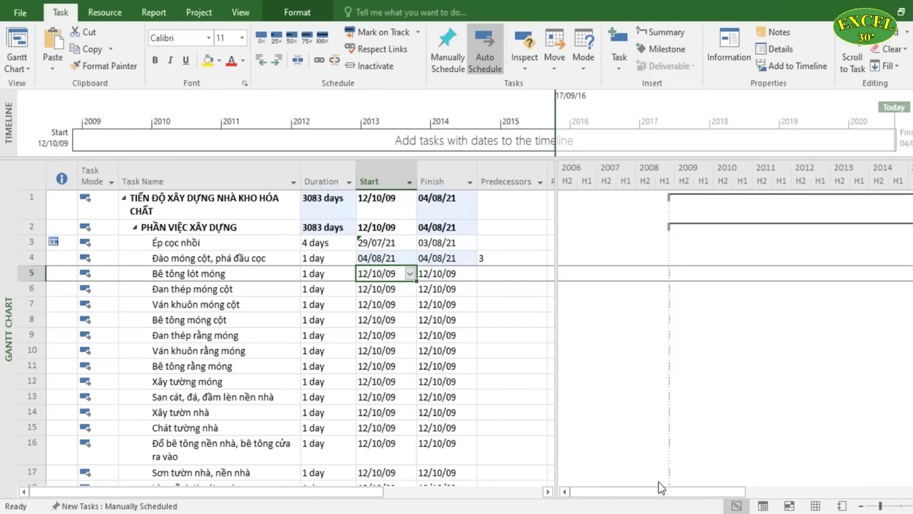
{"action": "left_click", "coordinate": [399, 246]}
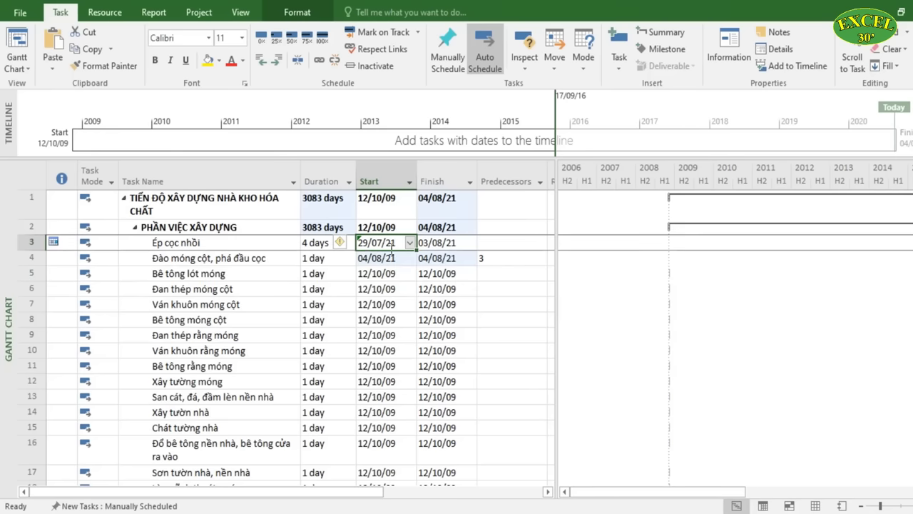
{"action": "mouse_move", "coordinate": [635, 489]}
{"action": "left_mouse_down"}
{"action": "mouse_move", "coordinate": [753, 505]}
{"action": "mouse_move", "coordinate": [554, 498]}
{"action": "left_mouse_up"}
{"action": "left_click", "coordinate": [502, 331]}
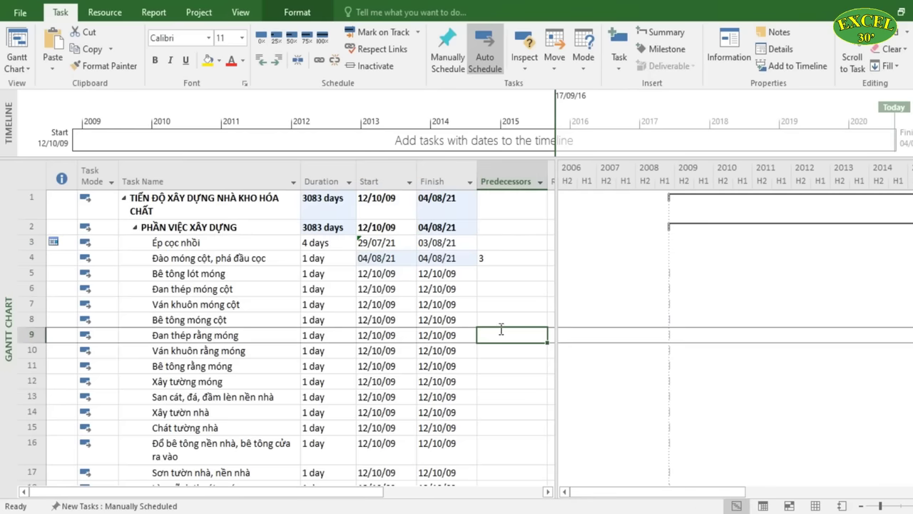
Set the project's start date to 01/07/21 in the project information
{"action": "left_click", "coordinate": [306, 138]}
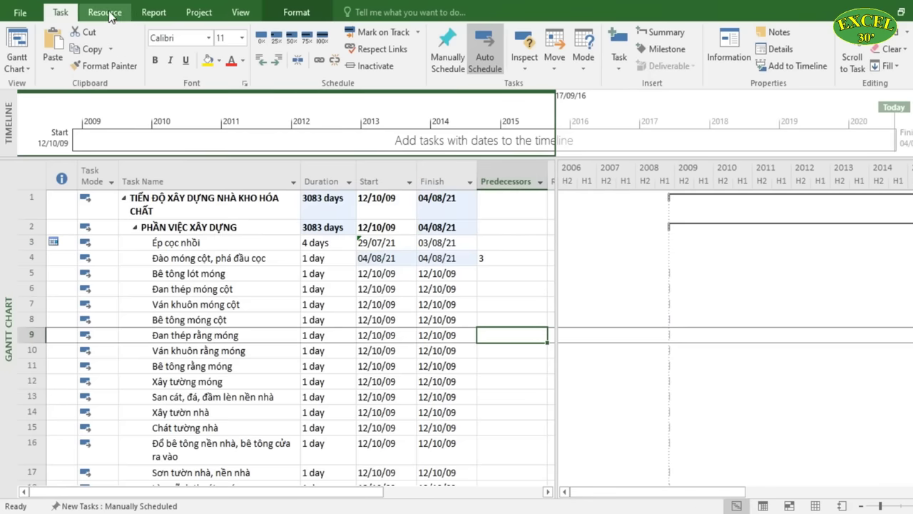
{"action": "left_click", "coordinate": [201, 13]}
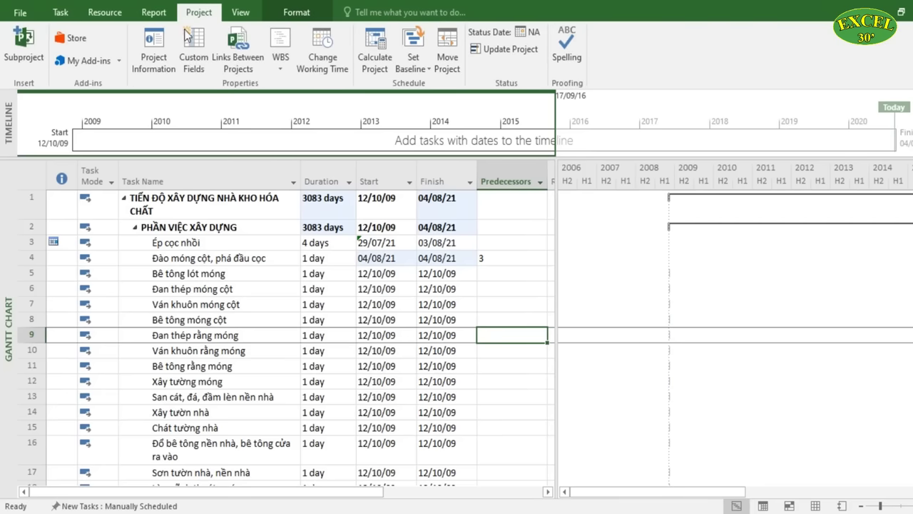
{"action": "left_click", "coordinate": [162, 69]}
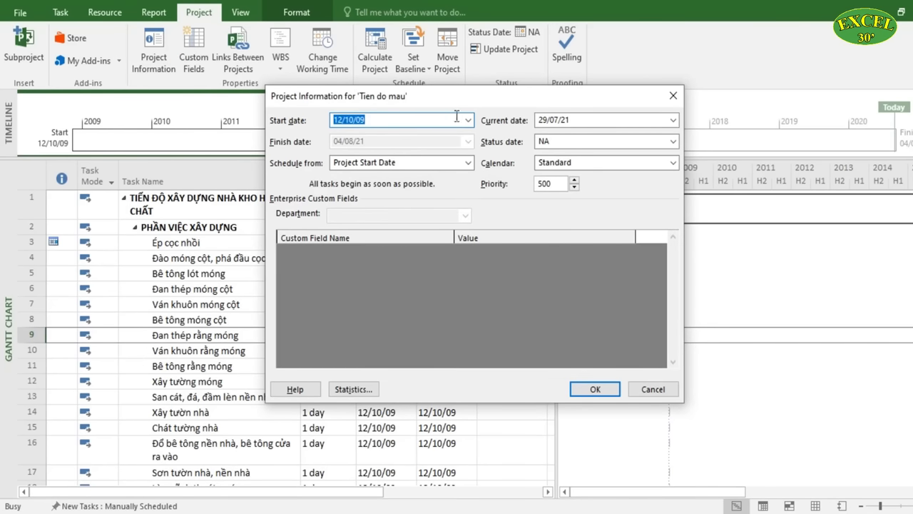
{"action": "left_click", "coordinate": [352, 115]}
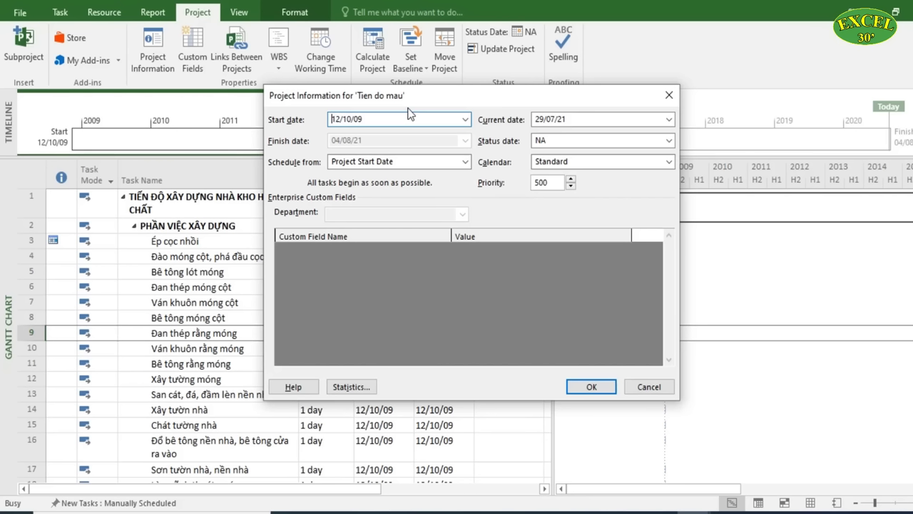
{"action": "key", "text": "Delete"}
{"action": "key", "text": "Delete"}
{"action": "type", "text": "1"}
{"action": "left_click", "coordinate": [588, 385]}
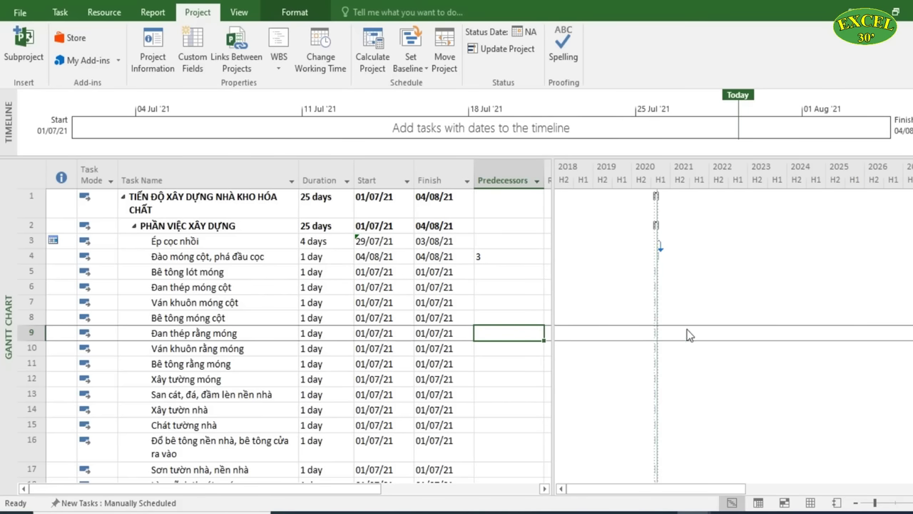
Enlarge the Gantt timescale to months with three-day intervals and examine the bars against the start dates of tasks 9 and 12
{"action": "scroll", "coordinate": [684, 260], "scroll_direction": "up", "scroll_amount": 3, "text": "ctrl"}
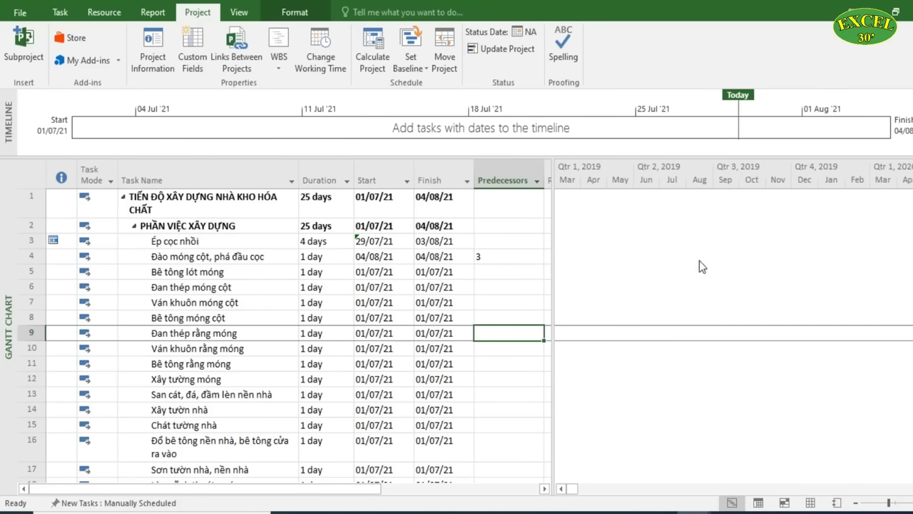
{"action": "left_click", "coordinate": [583, 489]}
{"action": "scroll", "coordinate": [583, 497], "scroll_direction": "up", "scroll_amount": 2, "text": "ctrl"}
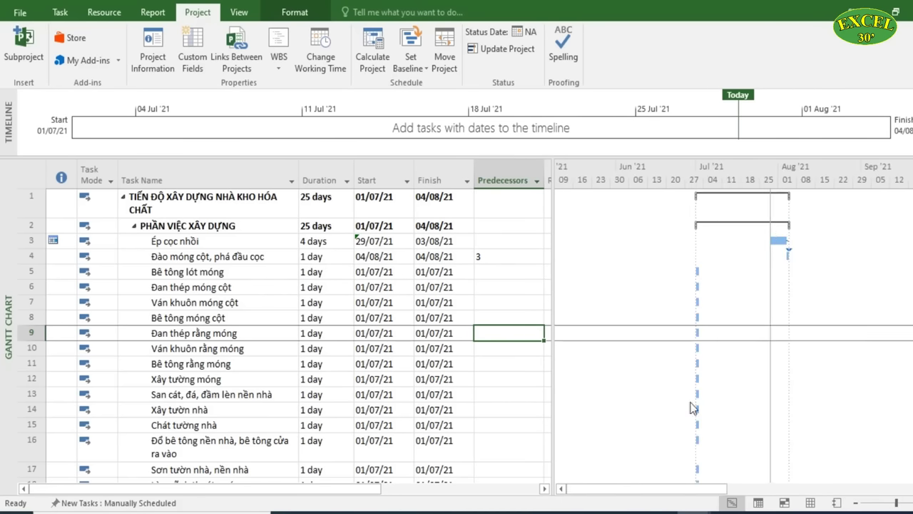
{"action": "scroll", "coordinate": [685, 495], "scroll_direction": "up", "scroll_amount": 2, "text": "ctrl"}
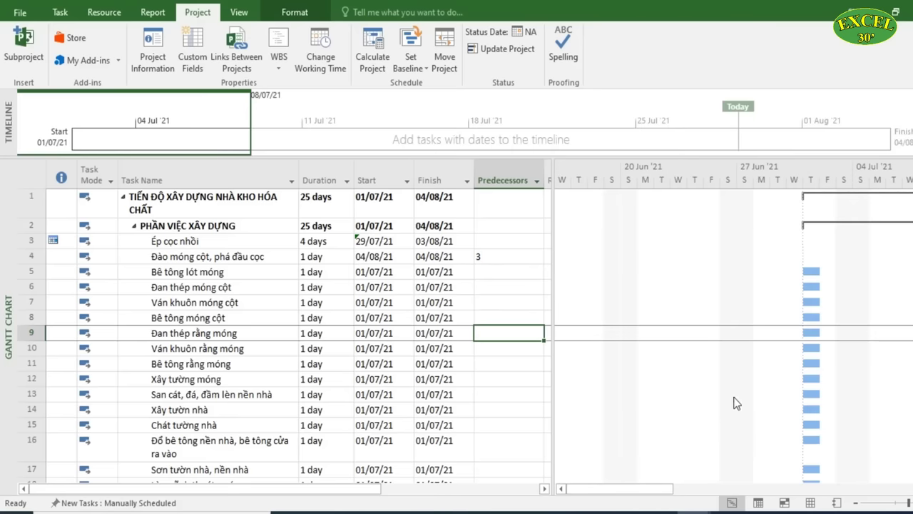
{"action": "scroll", "coordinate": [685, 495], "scroll_direction": "down", "scroll_amount": 3, "text": "ctrl"}
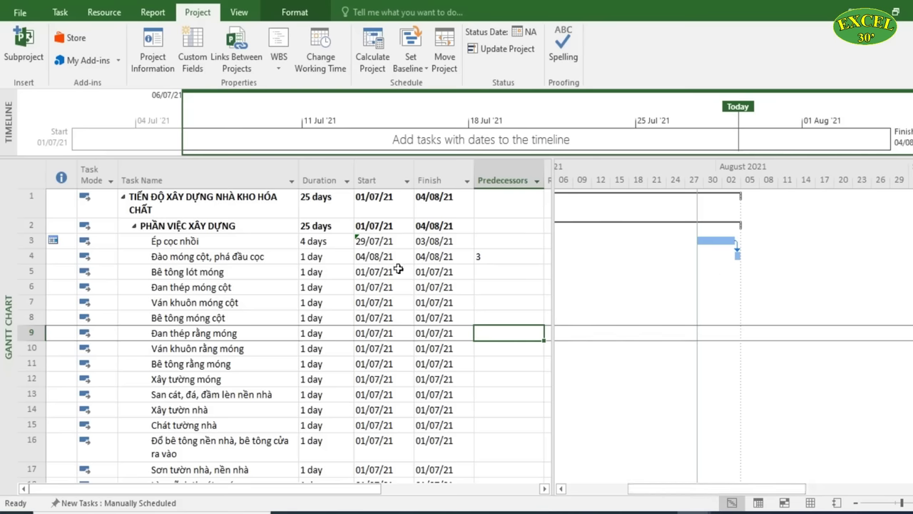
{"action": "left_click", "coordinate": [378, 333]}
{"action": "left_click", "coordinate": [376, 379]}
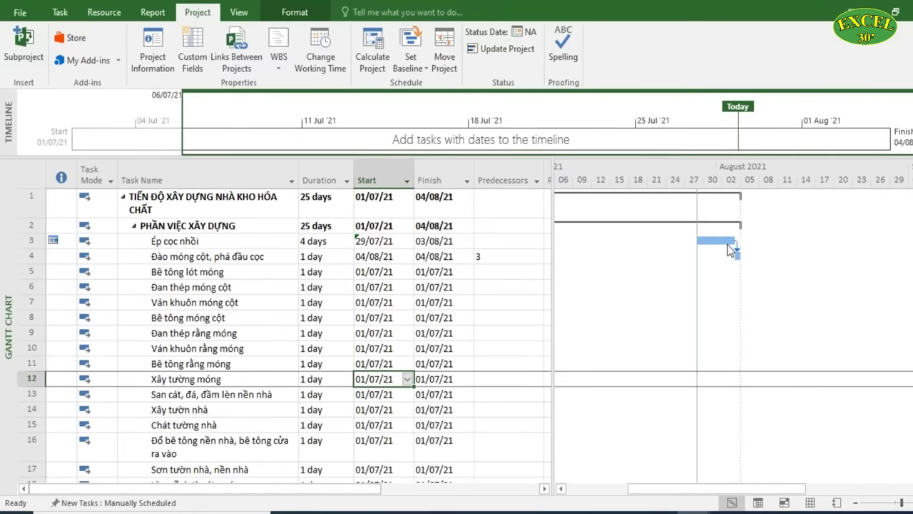
Examine how the predecessor of task 4, Đào móng cột, phá đầu cọc, links its bar to task 3, Ép cọc nhồi
{"action": "left_click", "coordinate": [488, 260]}
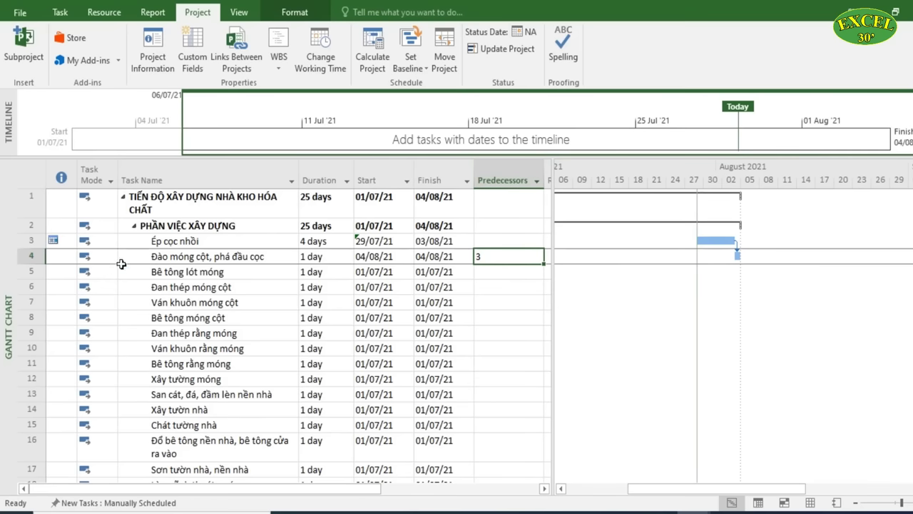
{"action": "left_click", "coordinate": [212, 258]}
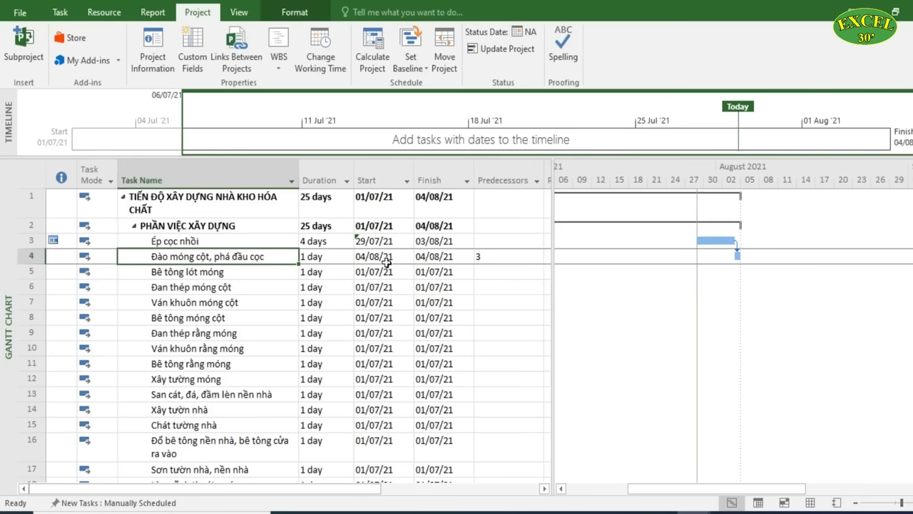
{"action": "left_click", "coordinate": [497, 257]}
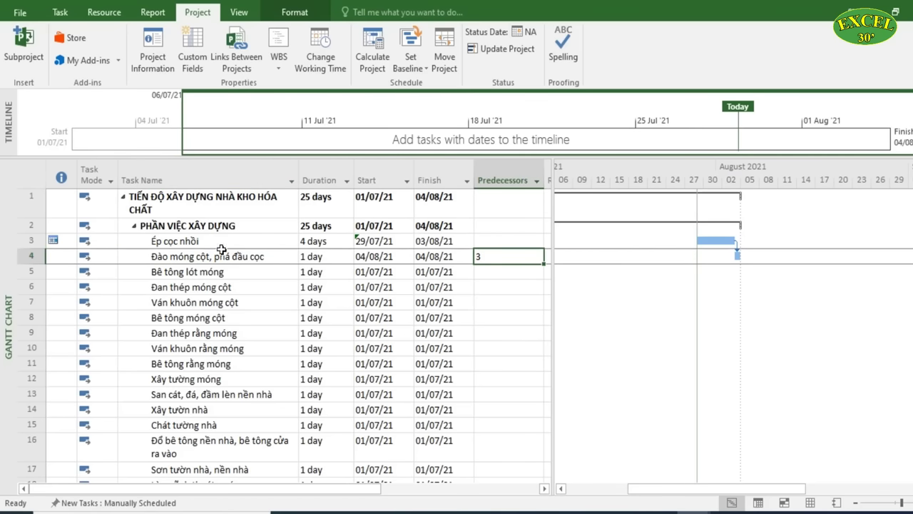
{"action": "left_click", "coordinate": [276, 242]}
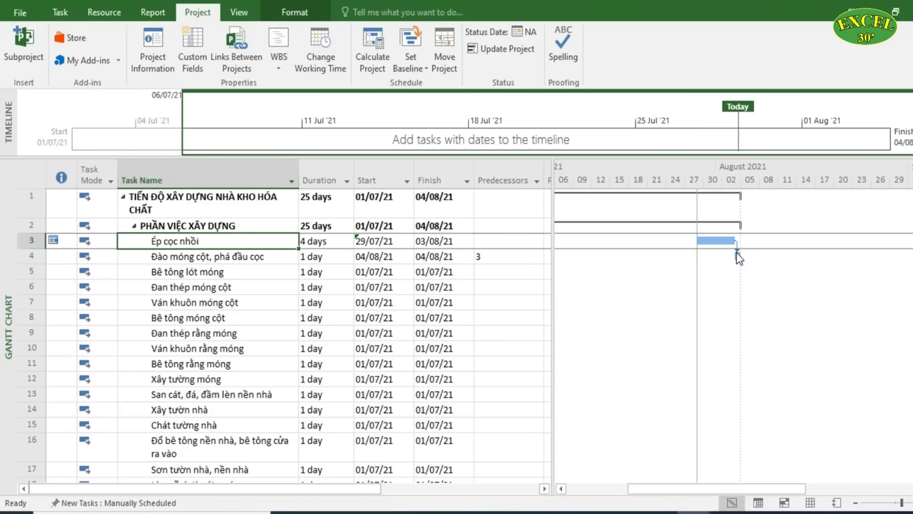
Set the duration of task 4, Đào móng cột, phá đầu cọc, to 5 days
{"action": "left_click", "coordinate": [312, 258]}
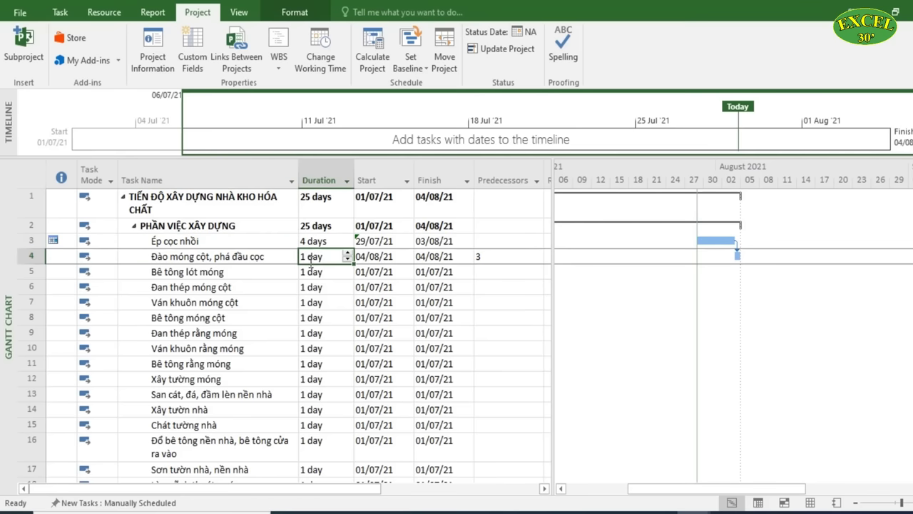
{"action": "type", "text": "5"}
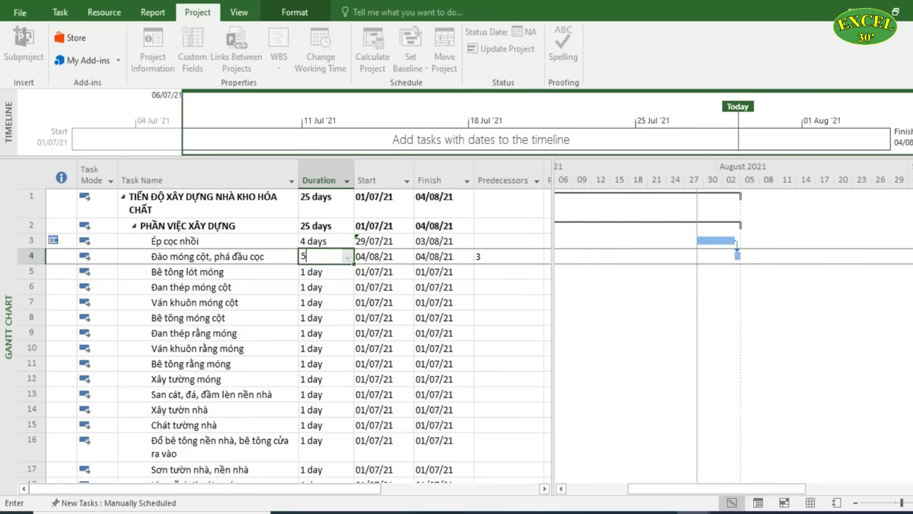
{"action": "key", "text": "Return"}
{"action": "left_click", "coordinate": [332, 260]}
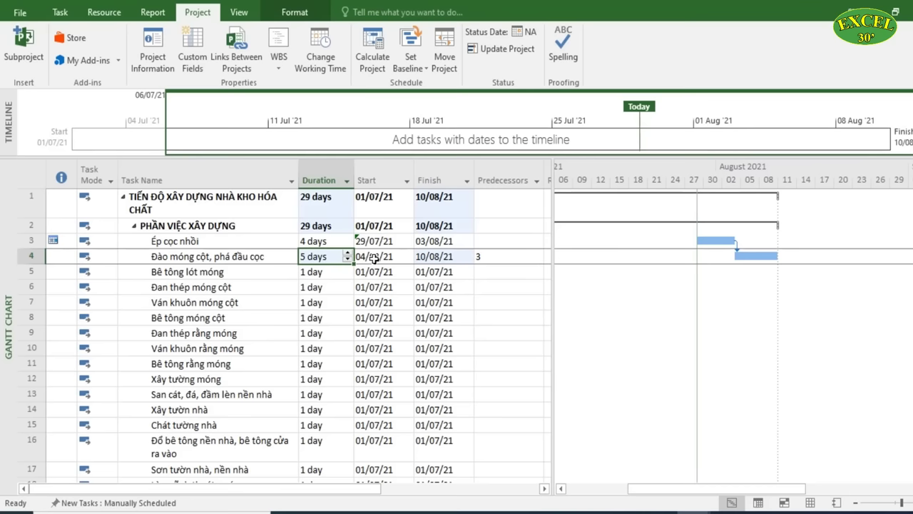
Compare the start, duration and finish of task 4 with the finish date of task 3, Ép cọc nhồi
{"action": "left_click", "coordinate": [431, 242]}
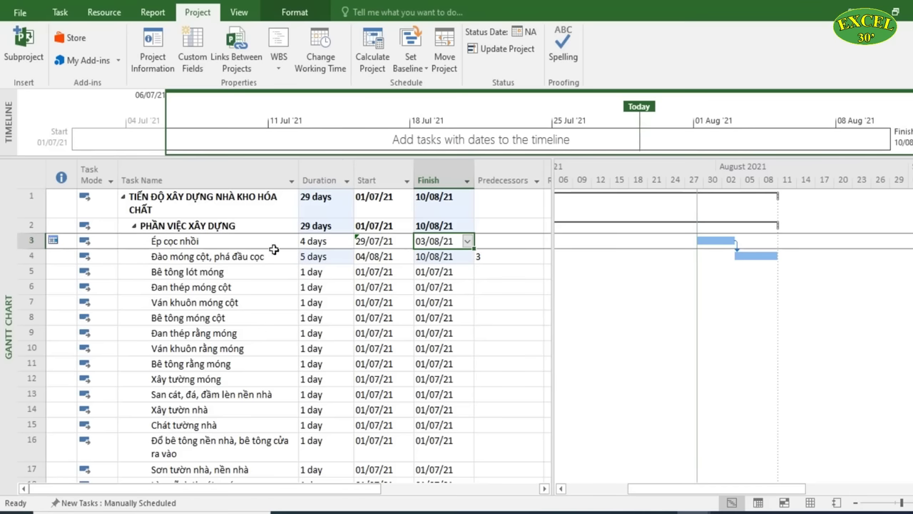
{"action": "left_click", "coordinate": [387, 257]}
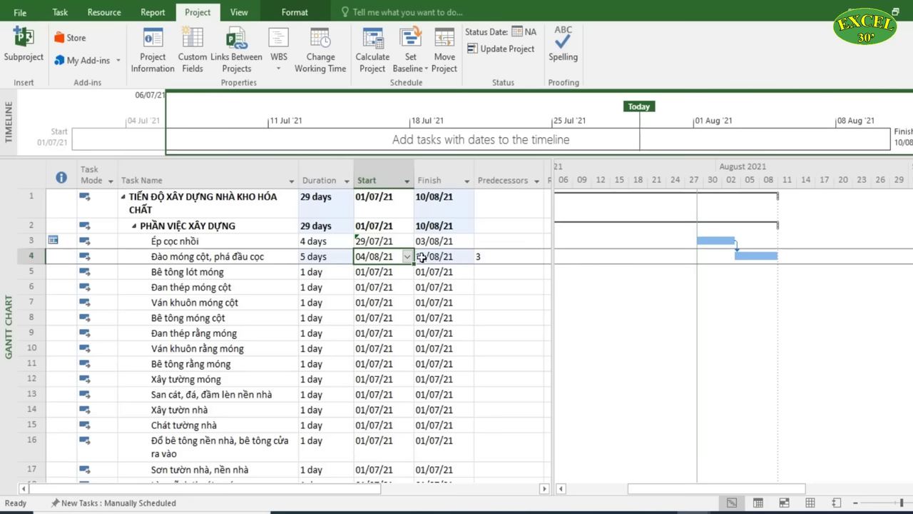
{"action": "left_click", "coordinate": [324, 259]}
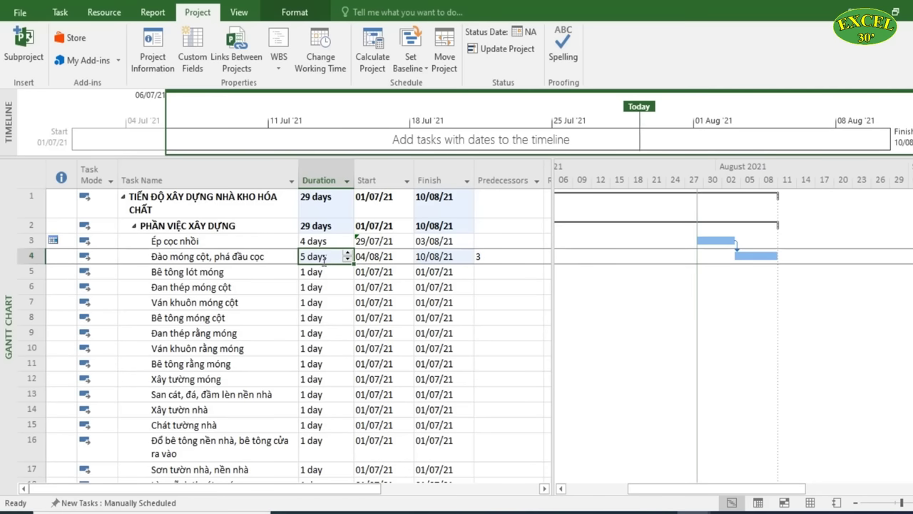
{"action": "left_click", "coordinate": [376, 260]}
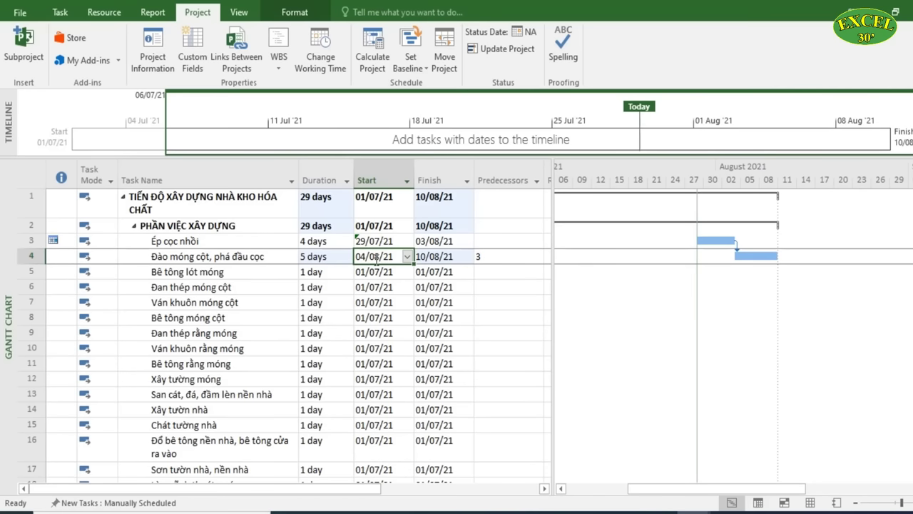
{"action": "left_click", "coordinate": [316, 261]}
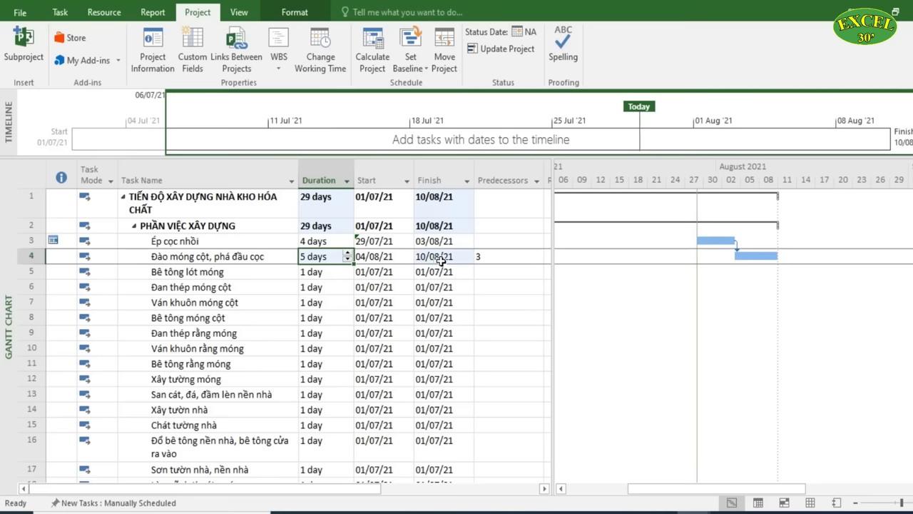
{"action": "left_click", "coordinate": [446, 261]}
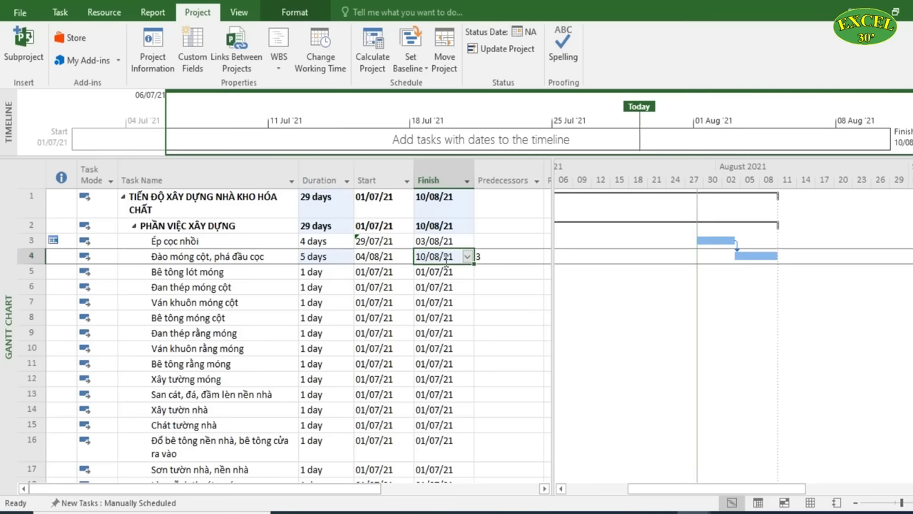
{"action": "left_click", "coordinate": [387, 260]}
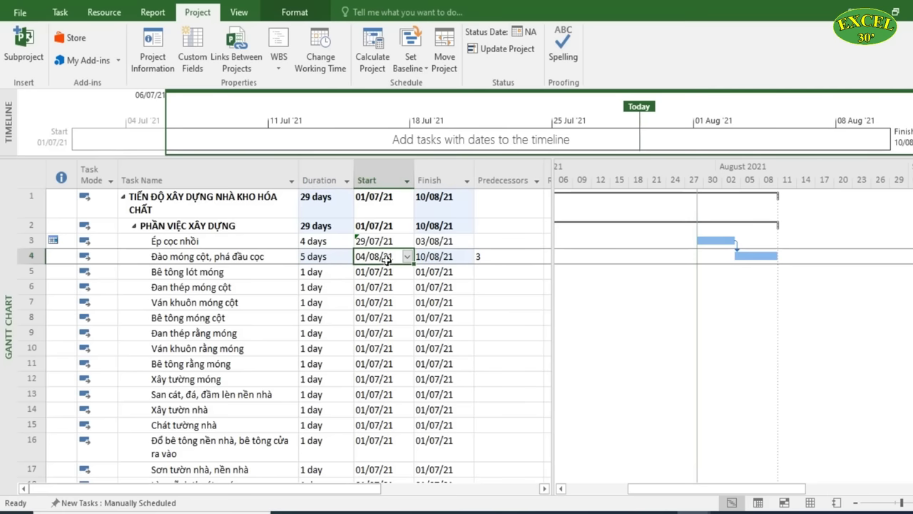
{"action": "left_click", "coordinate": [442, 259]}
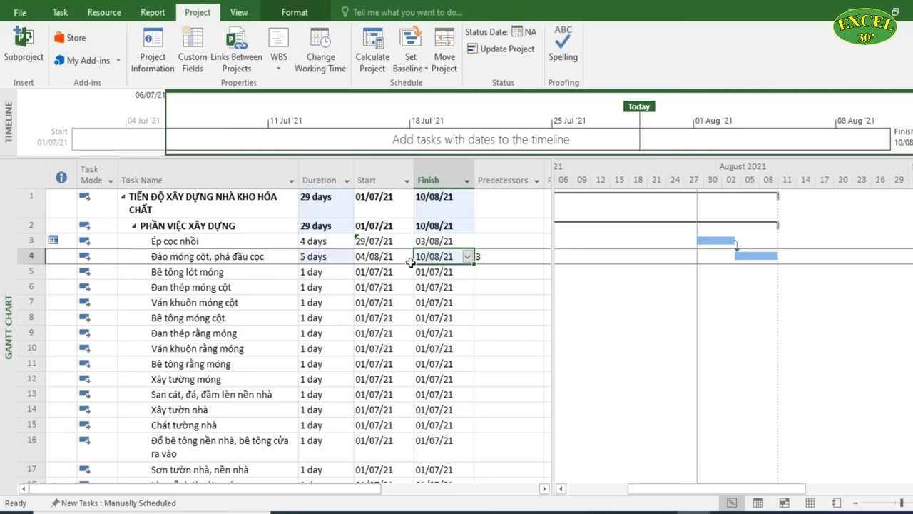
Open the working time settings and display the work weeks of the Standard (Project Calendar) calendar
{"action": "left_click", "coordinate": [329, 77]}
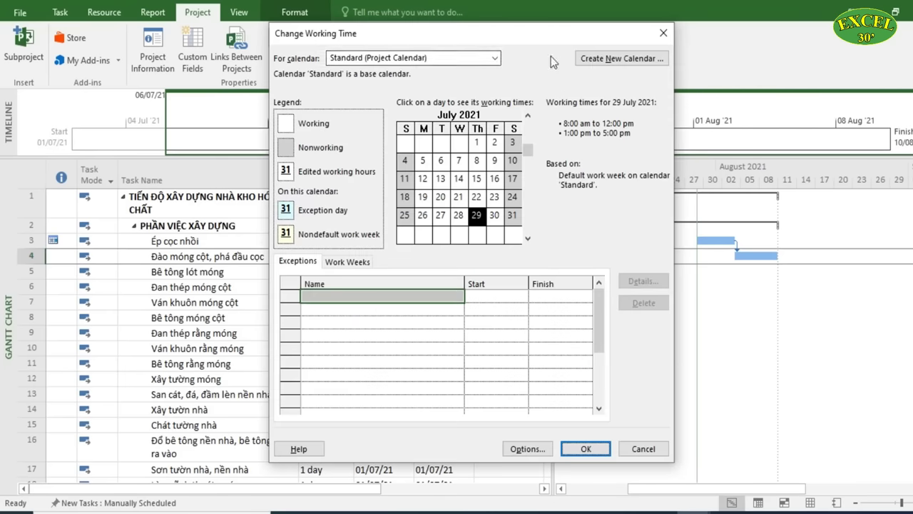
{"action": "left_click_drag", "start_coordinate": [536, 38], "coordinate": [702, 51]}
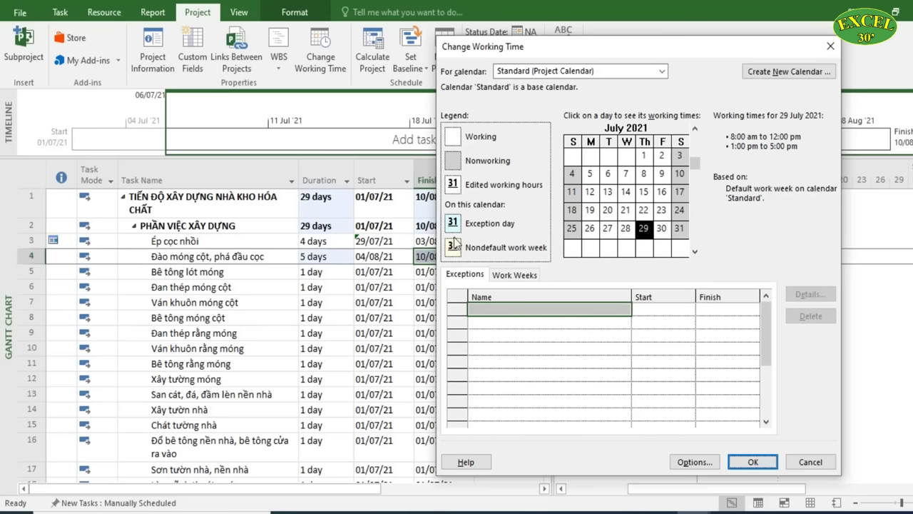
{"action": "left_click", "coordinate": [535, 308]}
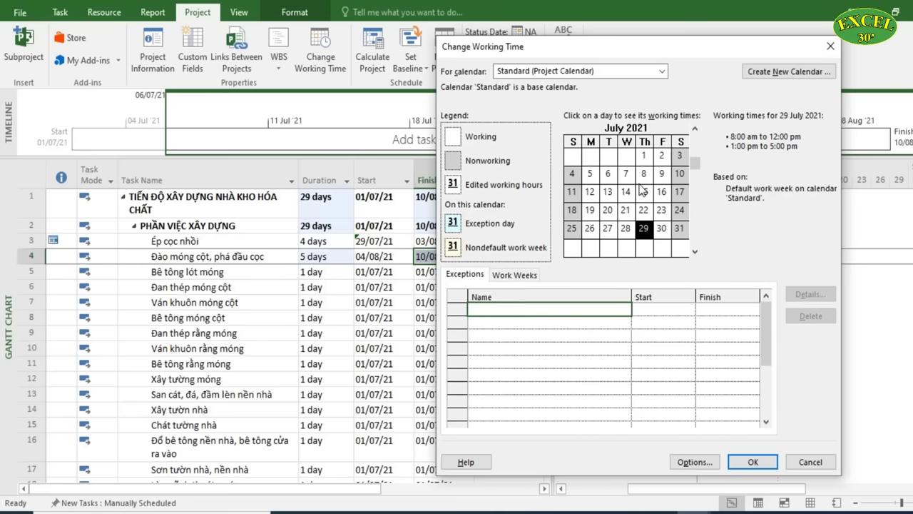
{"action": "left_click", "coordinate": [515, 276]}
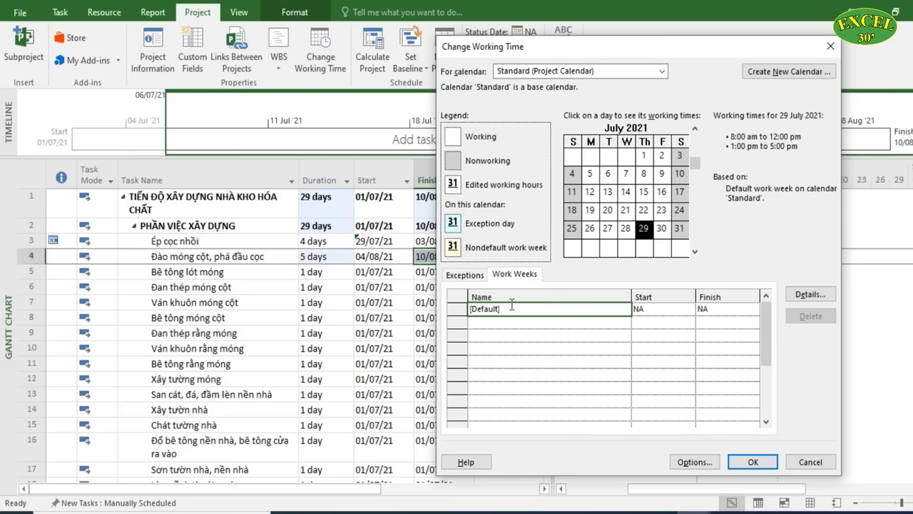
{"action": "left_click", "coordinate": [517, 73]}
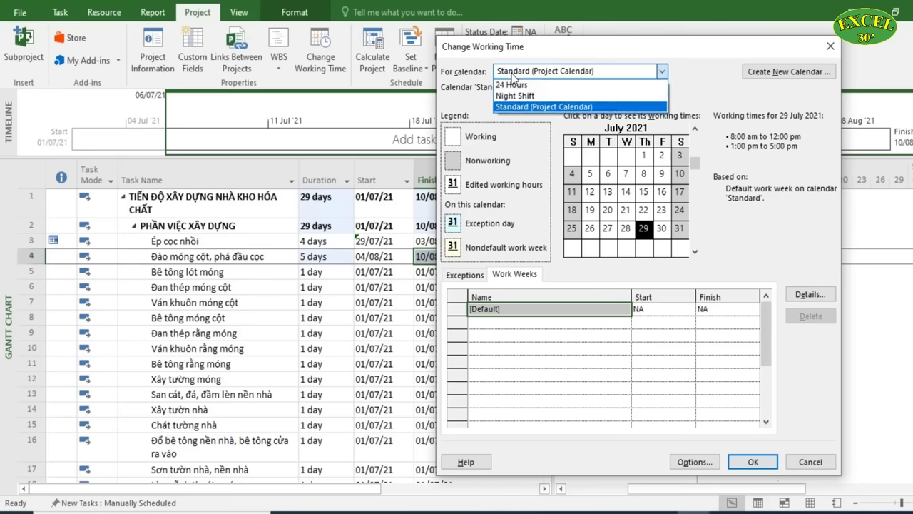
{"action": "left_click", "coordinate": [534, 110]}
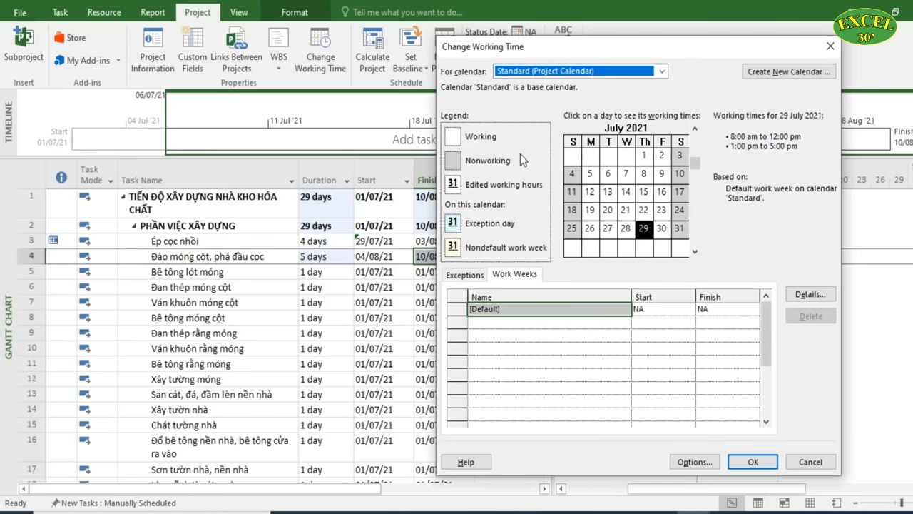
Open the details of the [Default] work week in the Standard (Project Calendar) calendar
{"action": "left_click", "coordinate": [526, 312]}
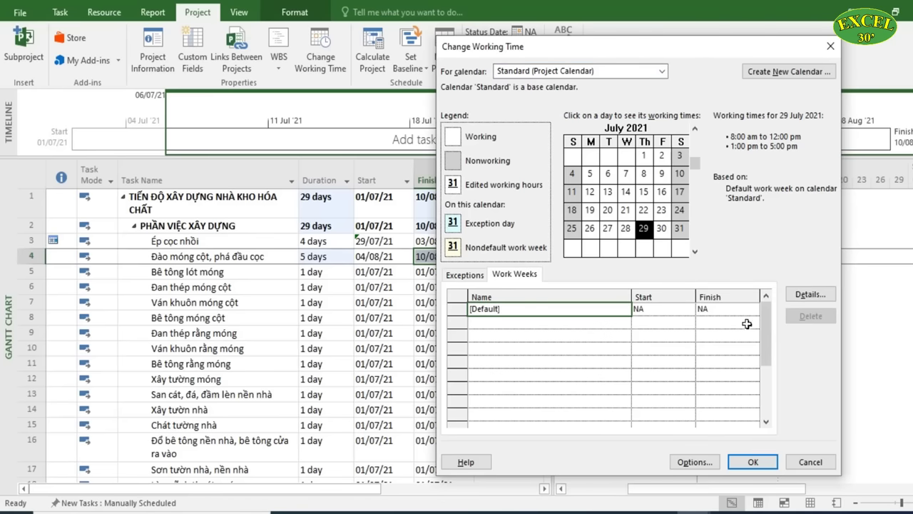
{"action": "left_click", "coordinate": [814, 299]}
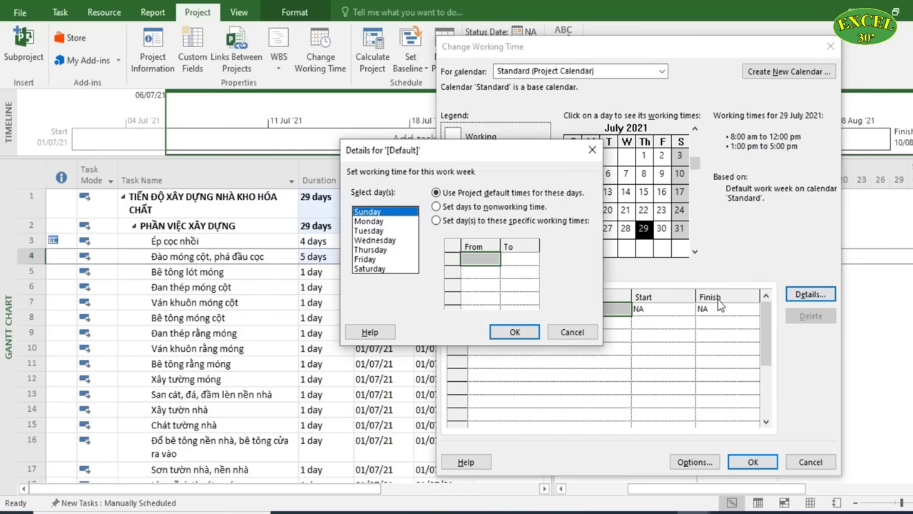
{"action": "left_click_drag", "start_coordinate": [517, 156], "coordinate": [516, 135]}
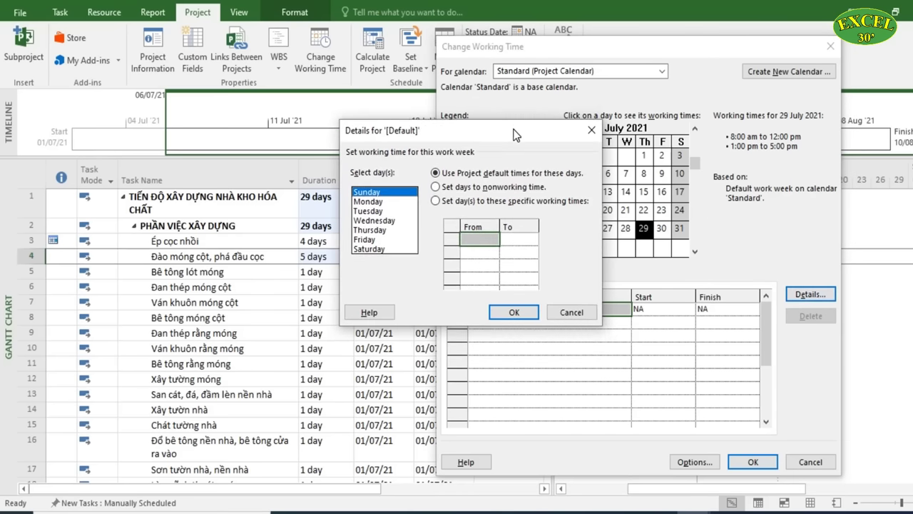
Compare the default working hours of each weekday, Sunday through Saturday, in the [Default] work week
{"action": "left_click", "coordinate": [370, 204]}
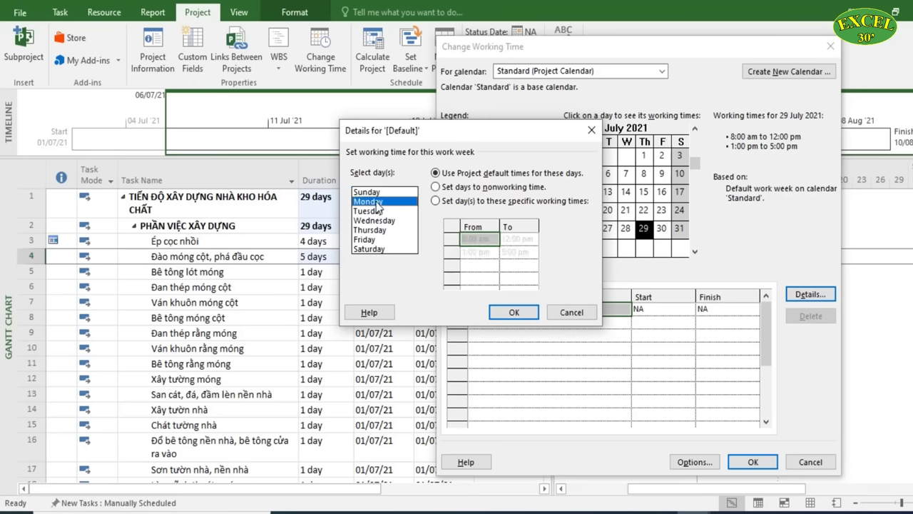
{"action": "left_click", "coordinate": [378, 195]}
{"action": "left_click", "coordinate": [379, 203]}
{"action": "left_click", "coordinate": [382, 211]}
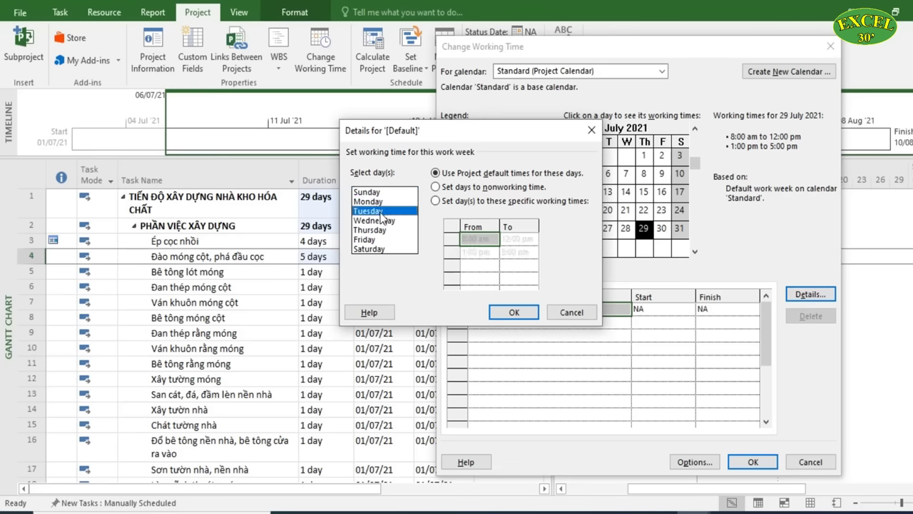
{"action": "left_click", "coordinate": [385, 219]}
{"action": "left_click", "coordinate": [383, 230]}
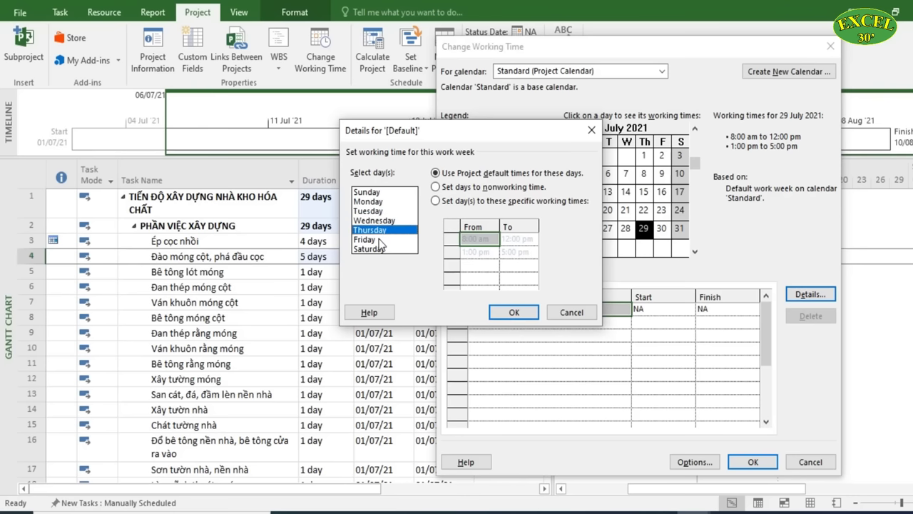
{"action": "left_click", "coordinate": [379, 240]}
{"action": "left_click", "coordinate": [376, 250]}
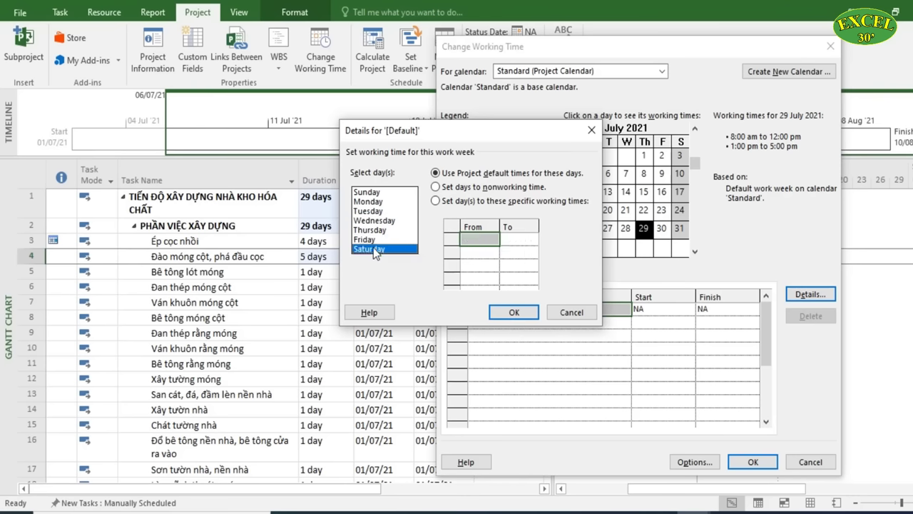
{"action": "left_click", "coordinate": [376, 193]}
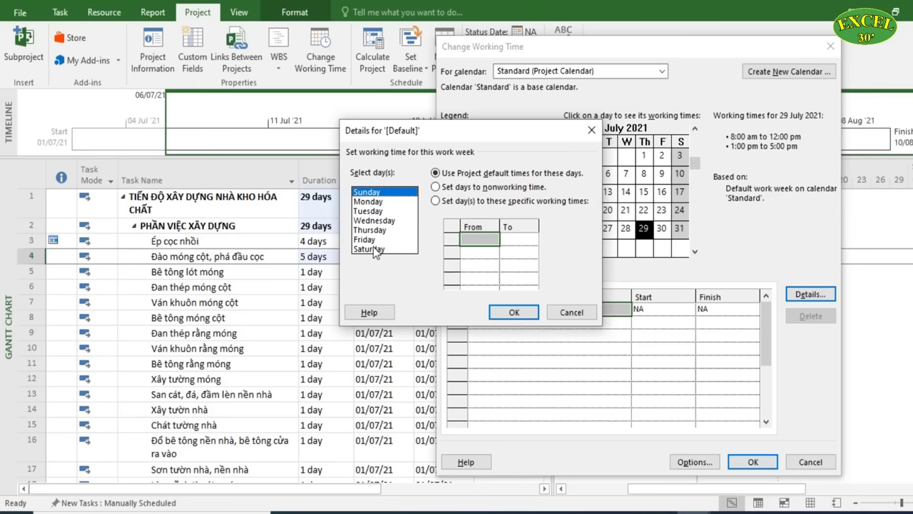
{"action": "left_click", "coordinate": [376, 250]}
{"action": "left_click", "coordinate": [383, 194]}
{"action": "left_click", "coordinate": [377, 201]}
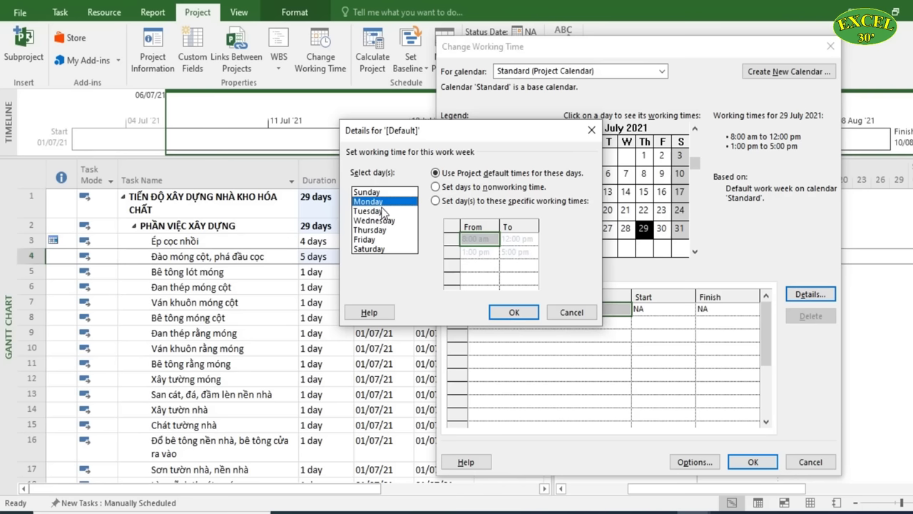
Set Sunday to nonworking time and check the default hours of Monday through Saturday
{"action": "left_click", "coordinate": [384, 193]}
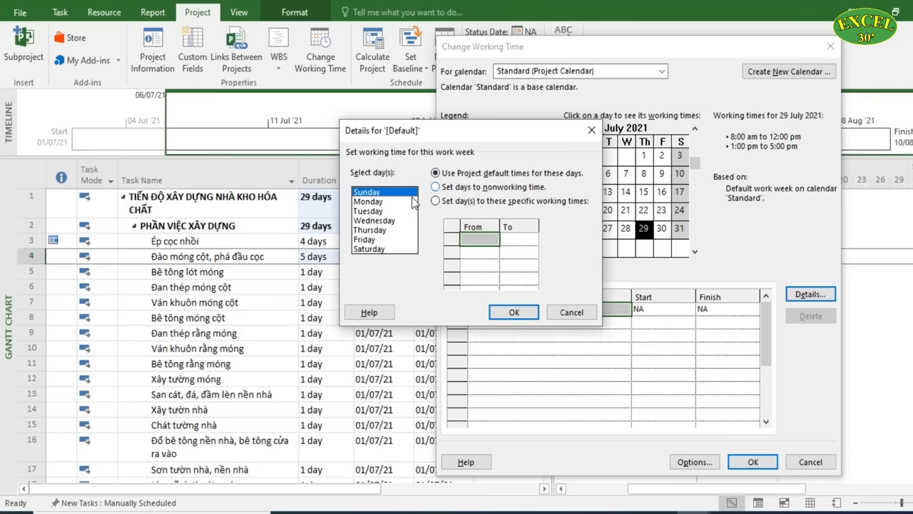
{"action": "left_click", "coordinate": [441, 189]}
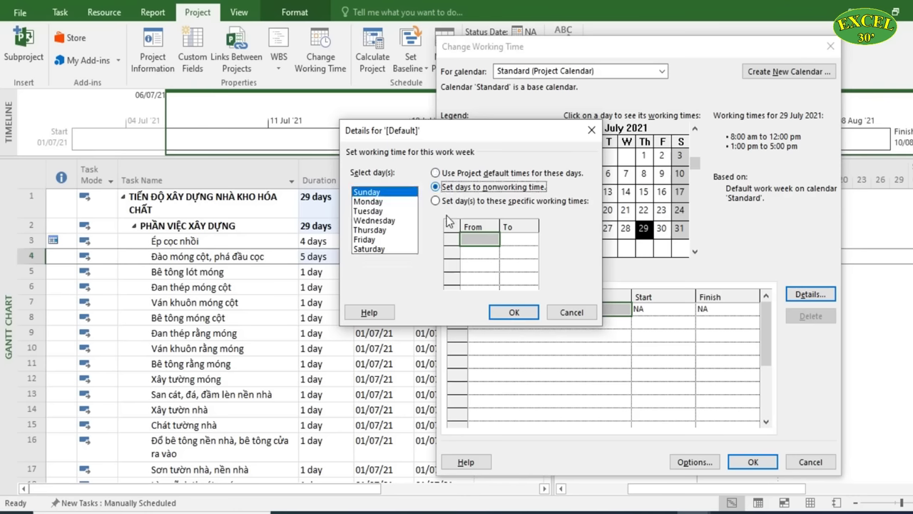
{"action": "left_click", "coordinate": [380, 202]}
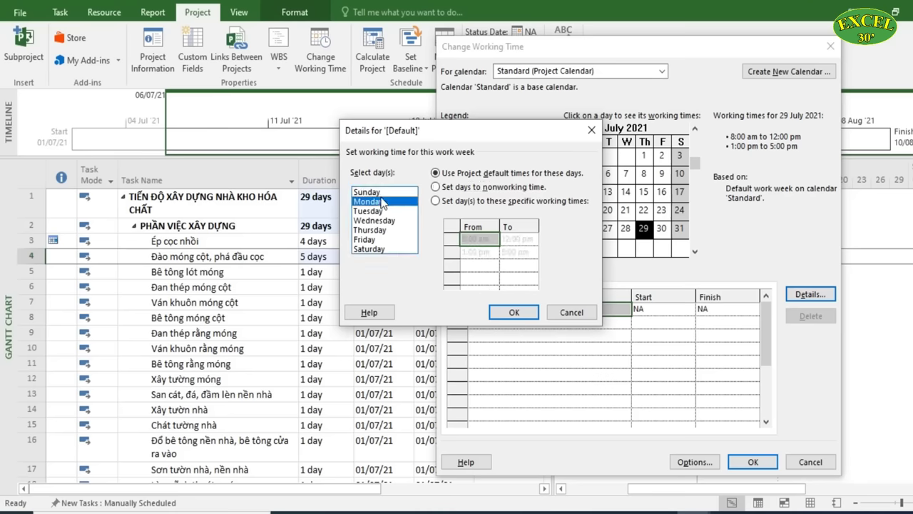
{"action": "left_click", "coordinate": [383, 211]}
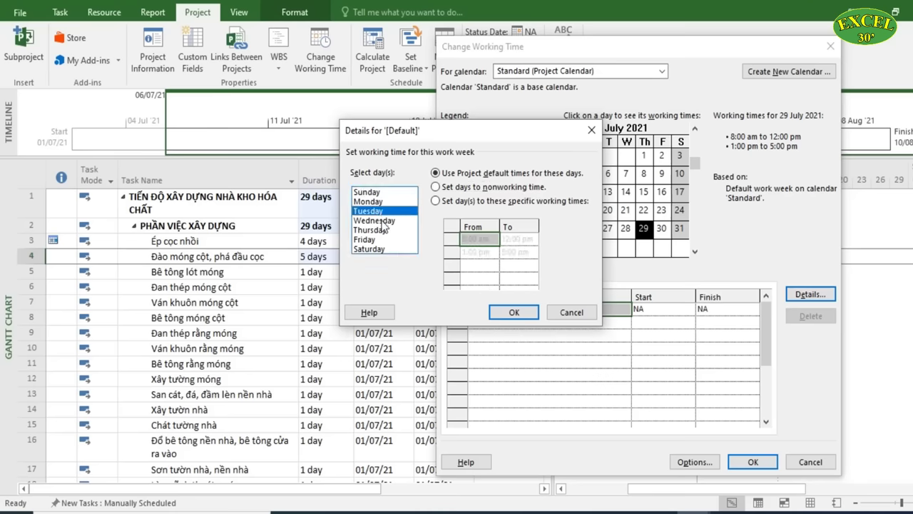
{"action": "left_click", "coordinate": [382, 220]}
{"action": "left_click", "coordinate": [382, 229]}
{"action": "left_click", "coordinate": [381, 240]}
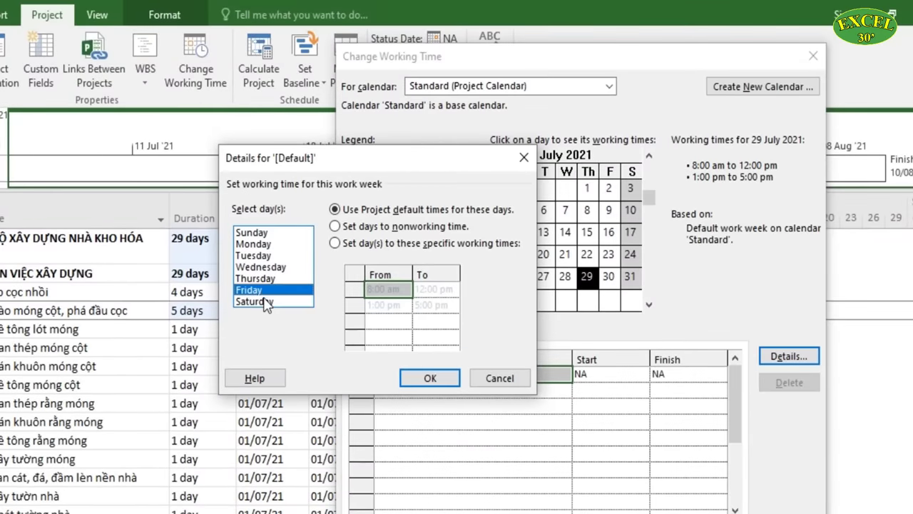
{"action": "left_click", "coordinate": [265, 302]}
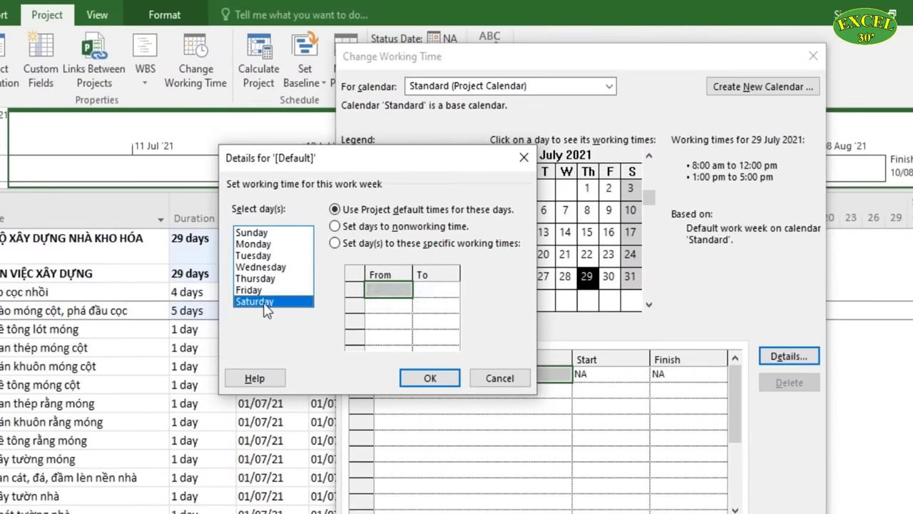
Set Monday through Saturday together to specific working times
{"action": "left_click", "coordinate": [272, 245]}
{"action": "left_click", "coordinate": [262, 293], "text": "shift"}
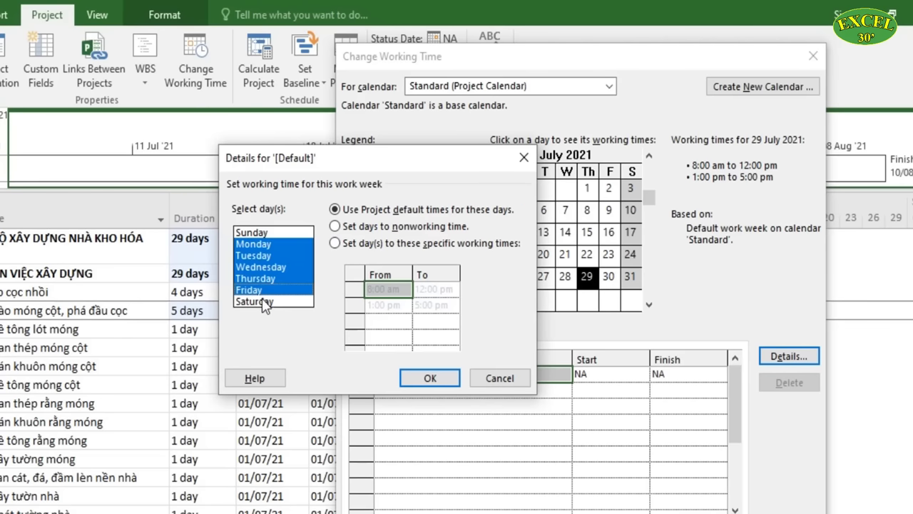
{"action": "left_click", "coordinate": [264, 301], "text": "shift"}
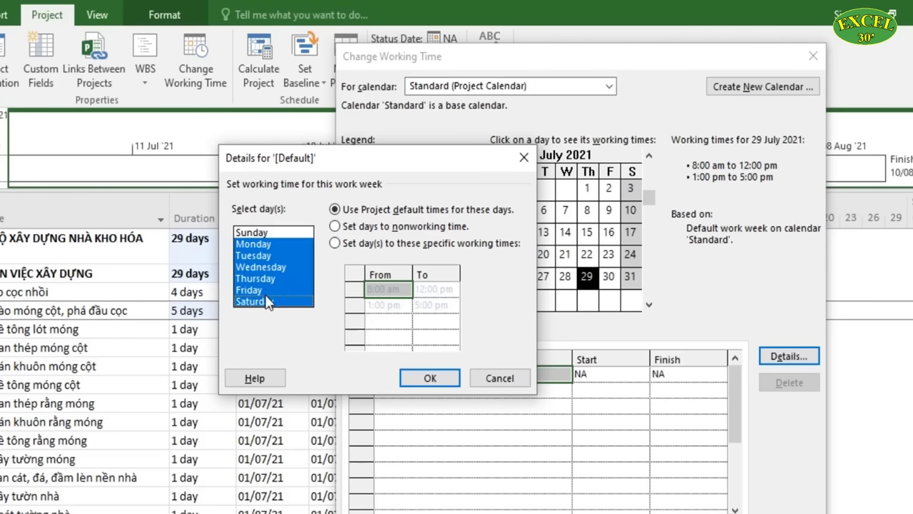
{"action": "left_click", "coordinate": [336, 244]}
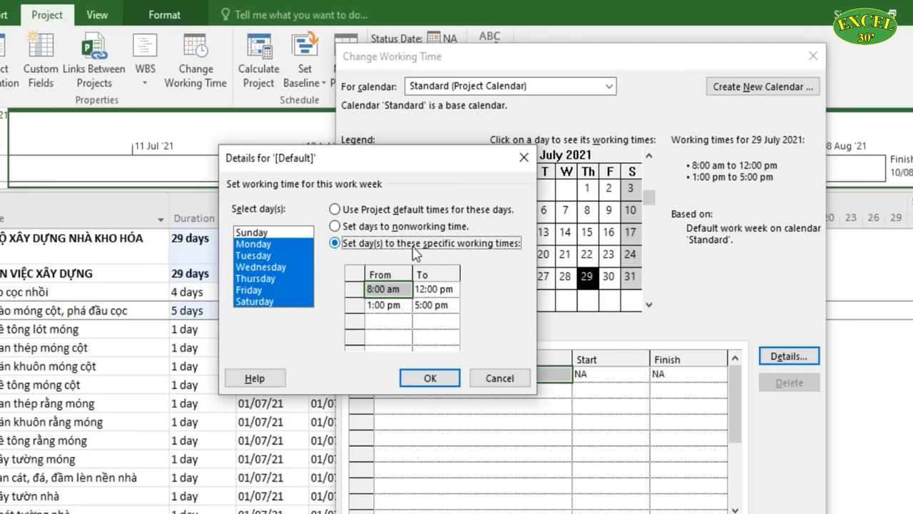
Set the start of the first shift for Monday through Saturday to 6:00 am
{"action": "left_click", "coordinate": [380, 290]}
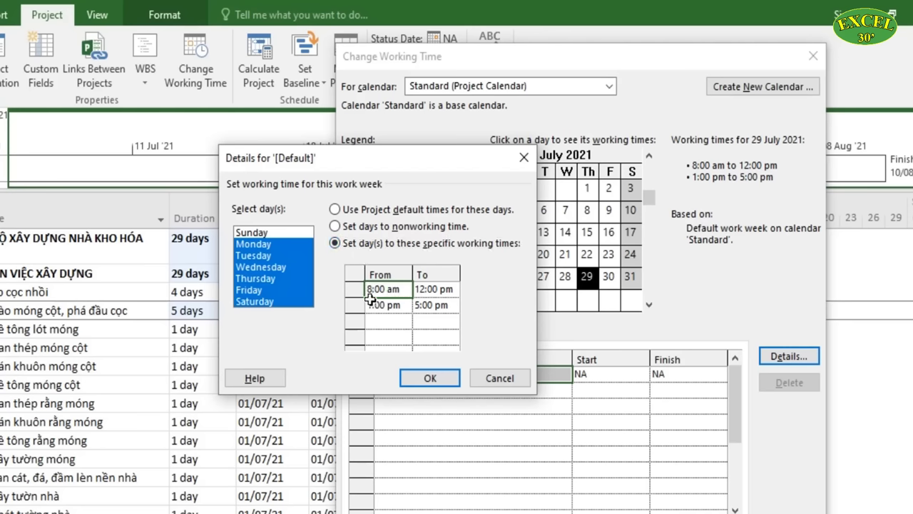
{"action": "left_click", "coordinate": [381, 288]}
{"action": "key", "text": "Delete"}
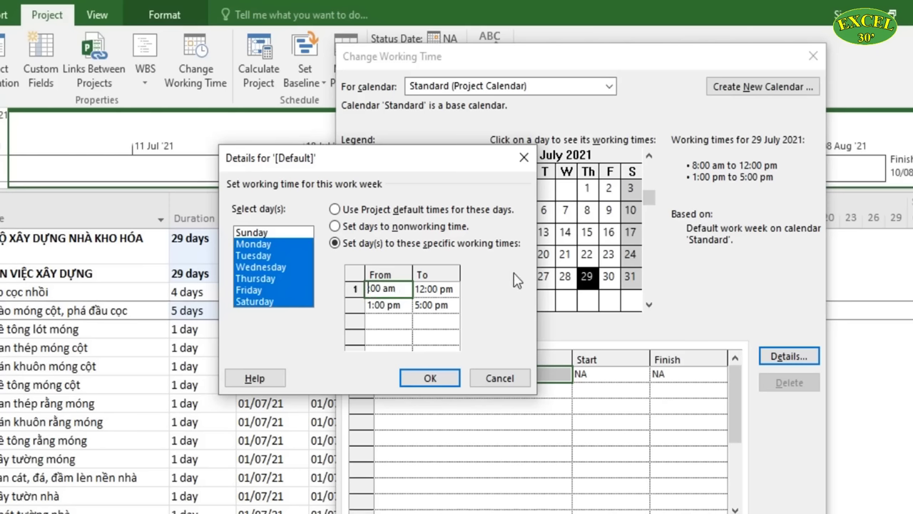
{"action": "type", "text": "6"}
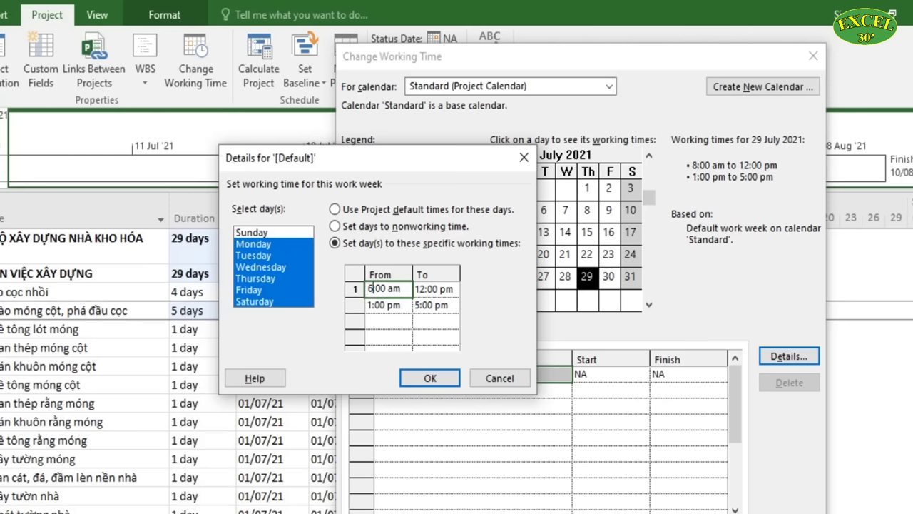
Set the end of the first shift for Monday through Saturday to 11:00 pm
{"action": "left_click", "coordinate": [425, 295]}
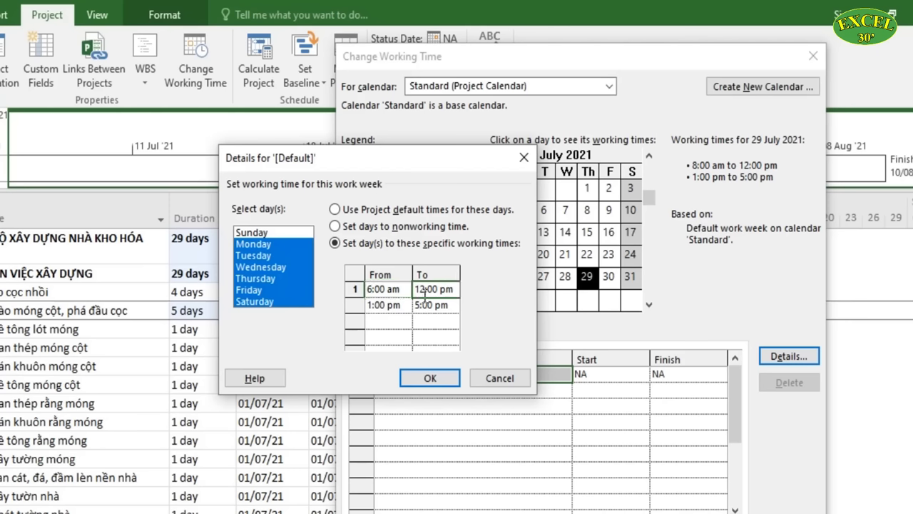
{"action": "left_click", "coordinate": [431, 289]}
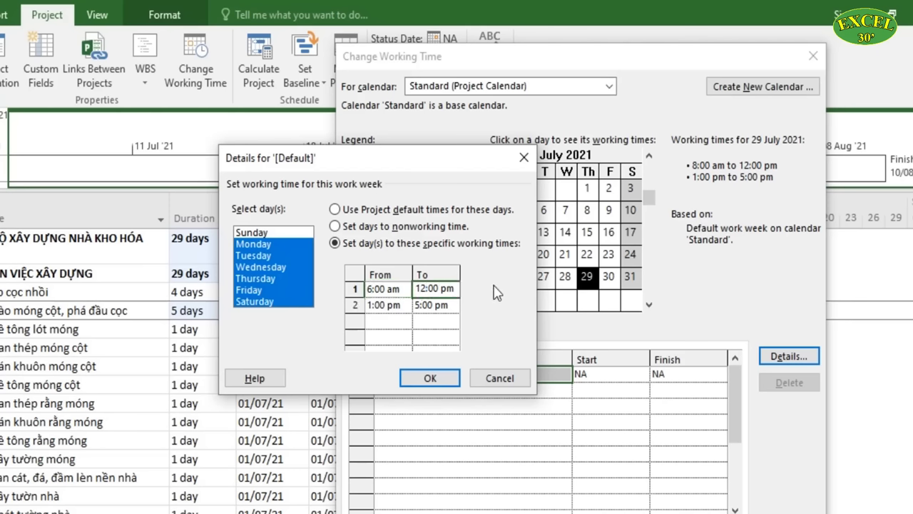
{"action": "key", "text": "BackSpace"}
{"action": "type", "text": "1"}
{"action": "left_click", "coordinate": [436, 305]}
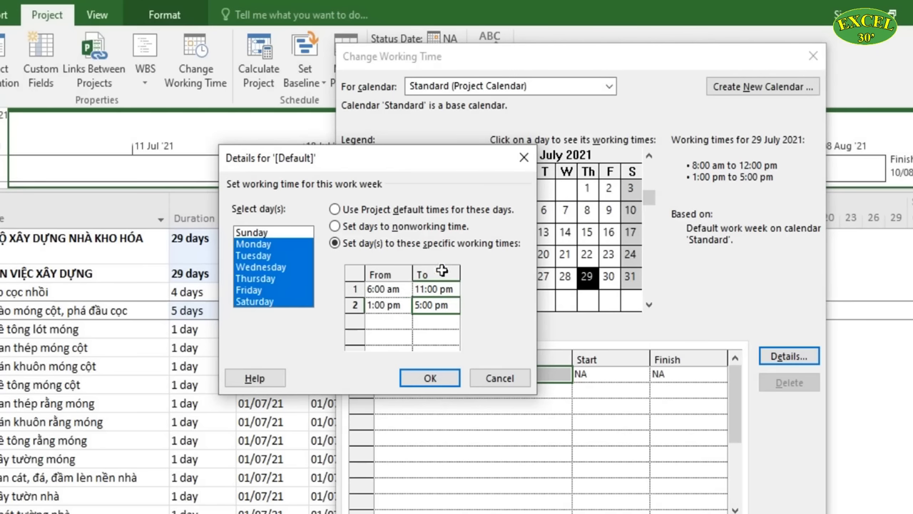
{"action": "left_click", "coordinate": [452, 289]}
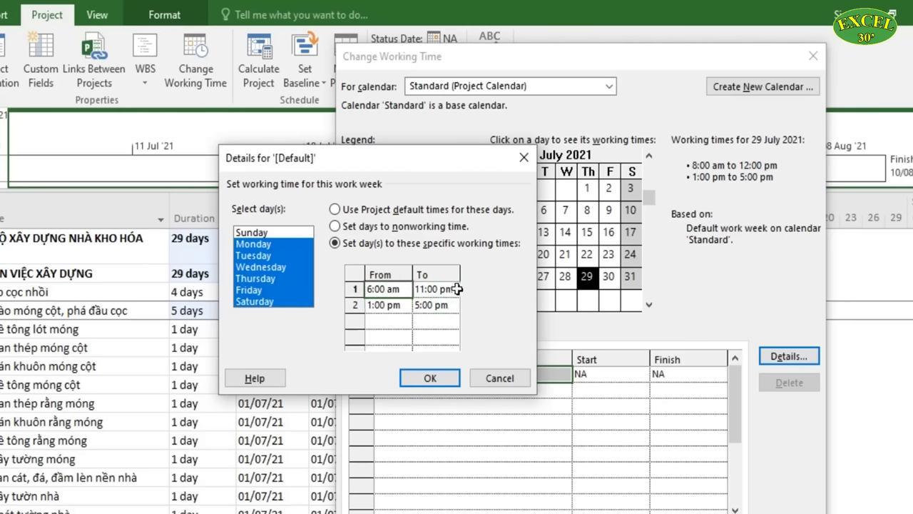
Set the start of the second shift for Monday through Saturday to 2:00 pm
{"action": "left_click", "coordinate": [395, 306]}
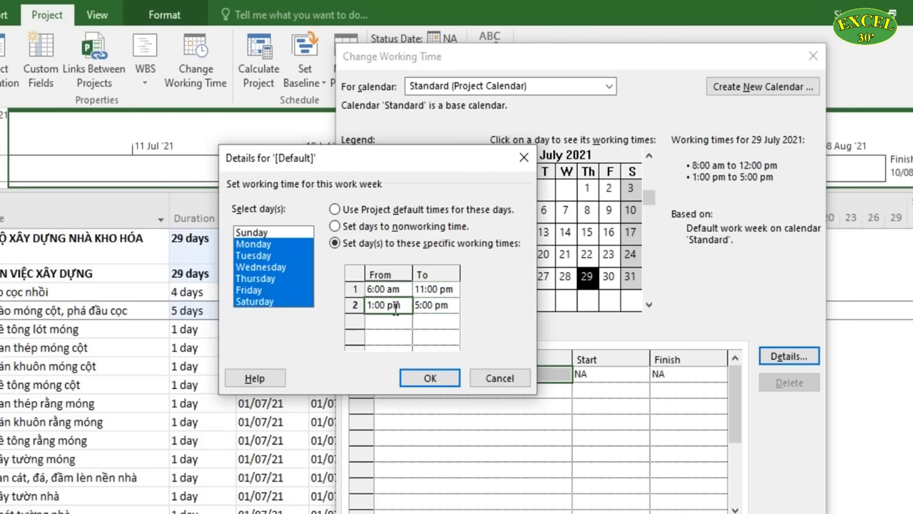
{"action": "left_click", "coordinate": [380, 304]}
{"action": "left_click_drag", "start_coordinate": [373, 301], "coordinate": [348, 300]}
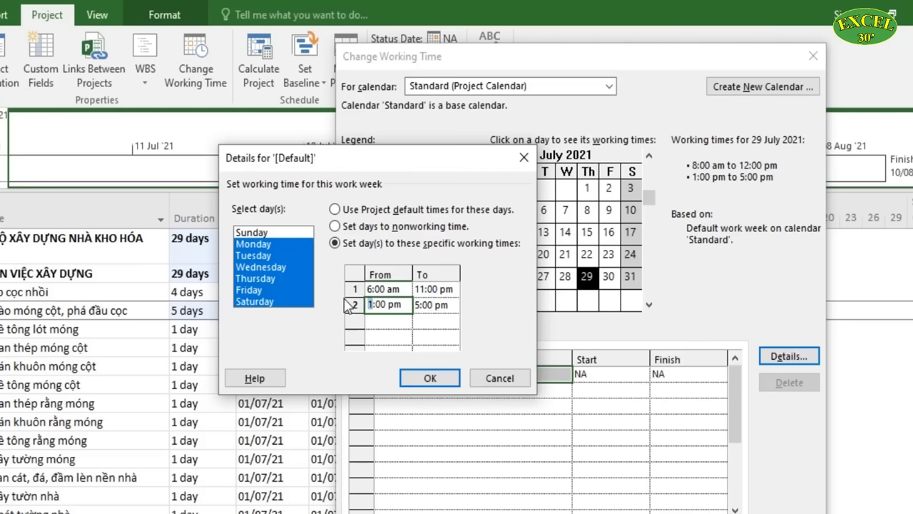
{"action": "type", "text": "2"}
{"action": "left_click", "coordinate": [425, 308]}
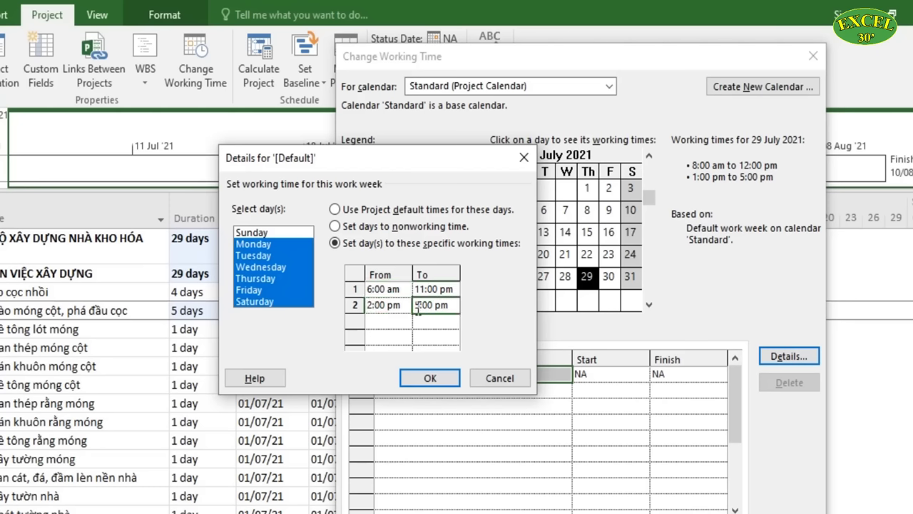
Change the start of the first shift for Monday through Saturday to 7:00 am
{"action": "left_click", "coordinate": [372, 288]}
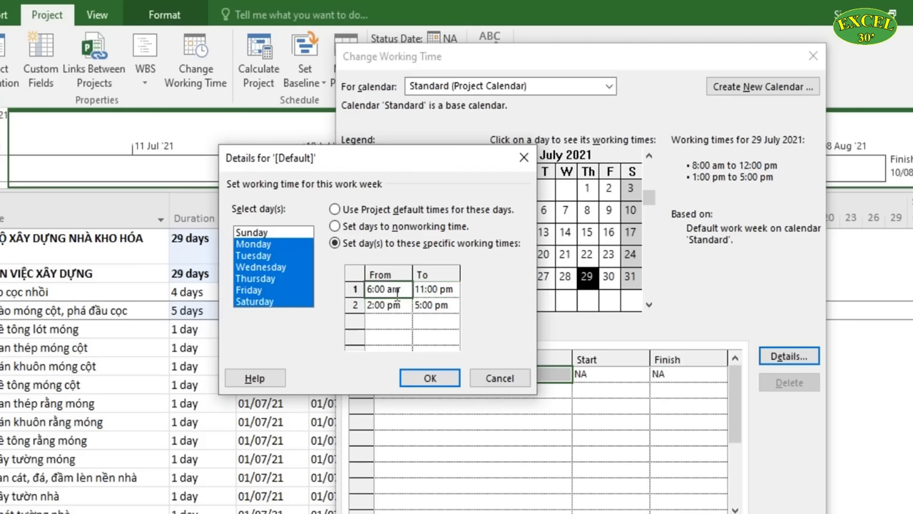
{"action": "left_click", "coordinate": [397, 290]}
{"action": "left_click", "coordinate": [371, 289]}
{"action": "key", "text": "BackSpace"}
{"action": "type", "text": "7"}
{"action": "left_click", "coordinate": [444, 289]}
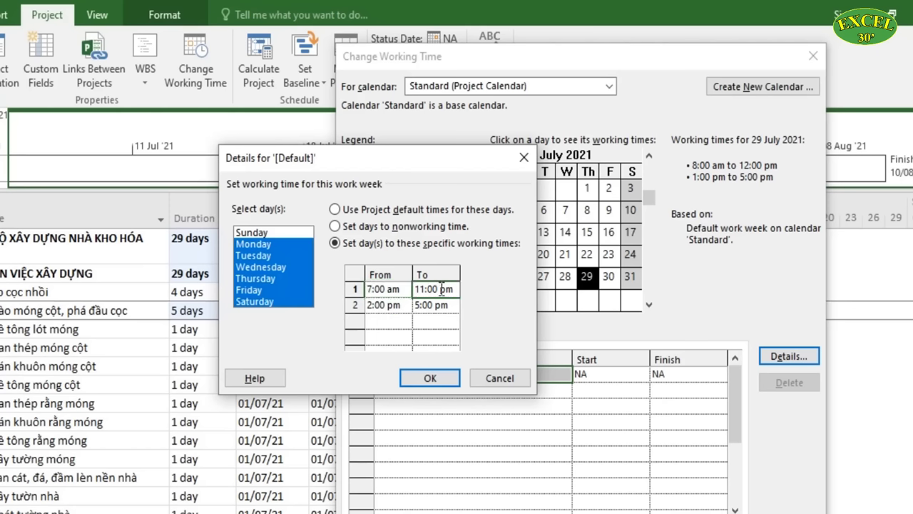
Set the second shift for Monday through Saturday to run from 1:30 pm to 5:30 pm
{"action": "left_click", "coordinate": [374, 306]}
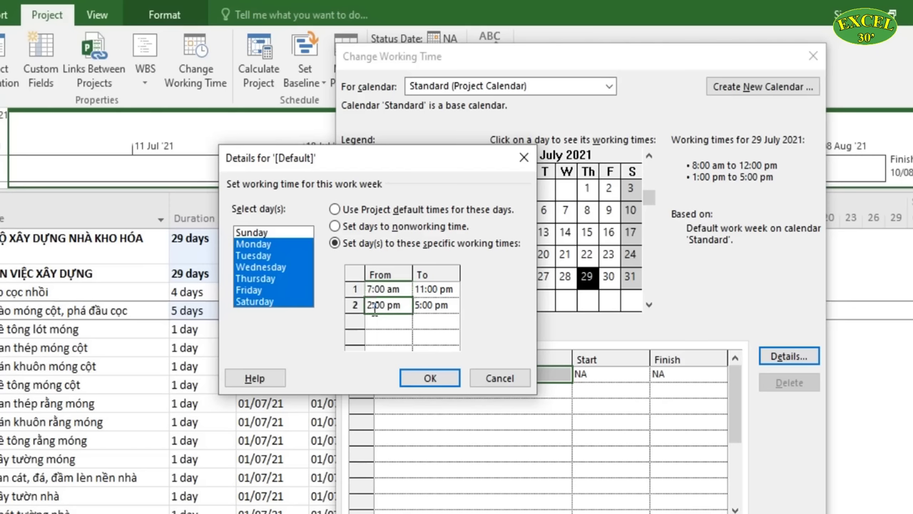
{"action": "left_click", "coordinate": [433, 305]}
{"action": "left_click", "coordinate": [381, 305]}
{"action": "left_click_drag", "start_coordinate": [367, 305], "coordinate": [372, 304]}
{"action": "key", "text": "BackSpace"}
{"action": "type", "text": "3"}
{"action": "left_click", "coordinate": [439, 307]}
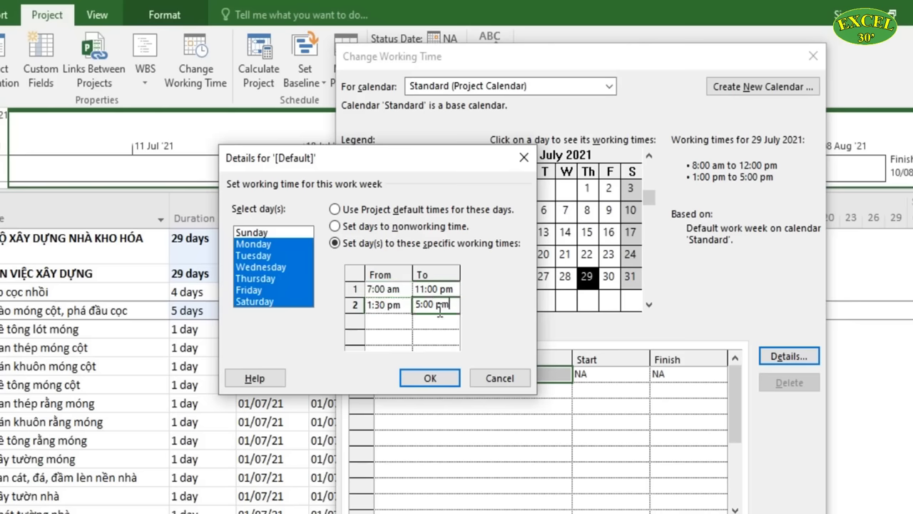
{"action": "key", "text": "BackSpace"}
{"action": "type", "text": "3"}
Try to apply the custom shift times for Monday through Saturday to the default work week
{"action": "left_click", "coordinate": [427, 378]}
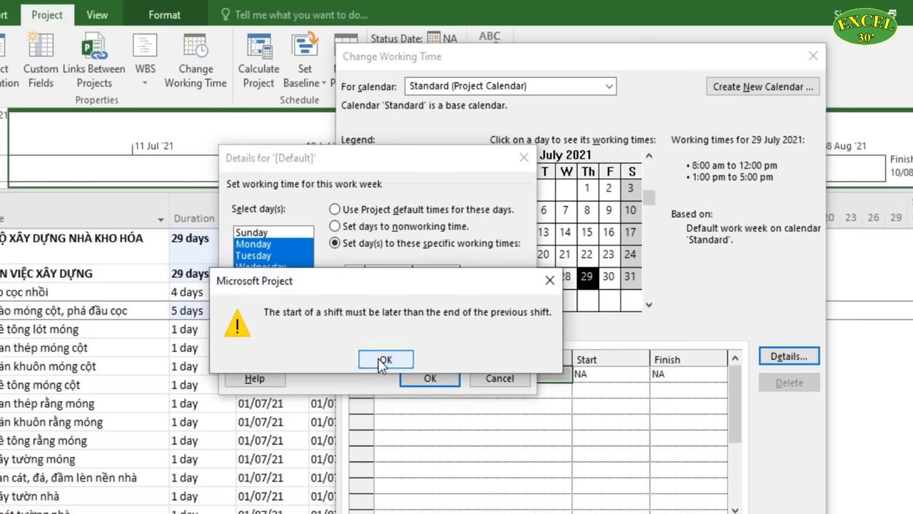
{"action": "left_click", "coordinate": [386, 358]}
{"action": "left_click", "coordinate": [434, 332]}
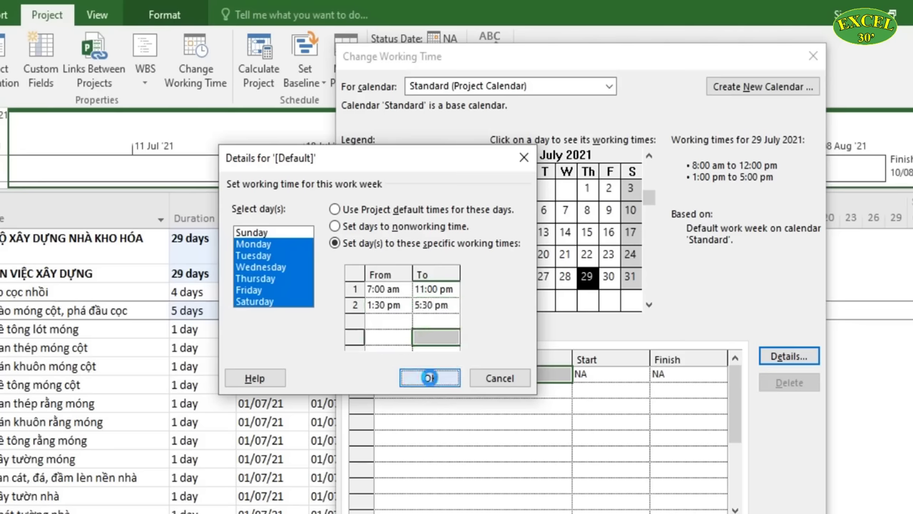
{"action": "left_click", "coordinate": [430, 378]}
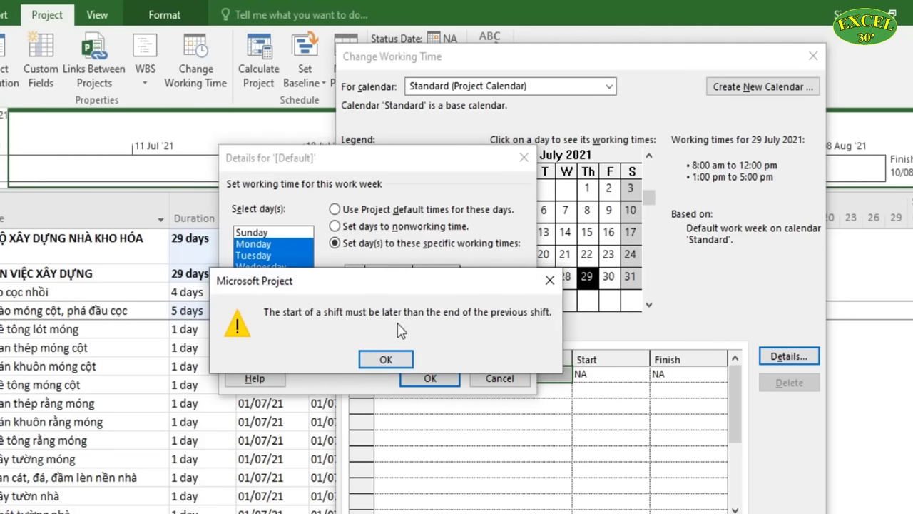
{"action": "left_click", "coordinate": [401, 360]}
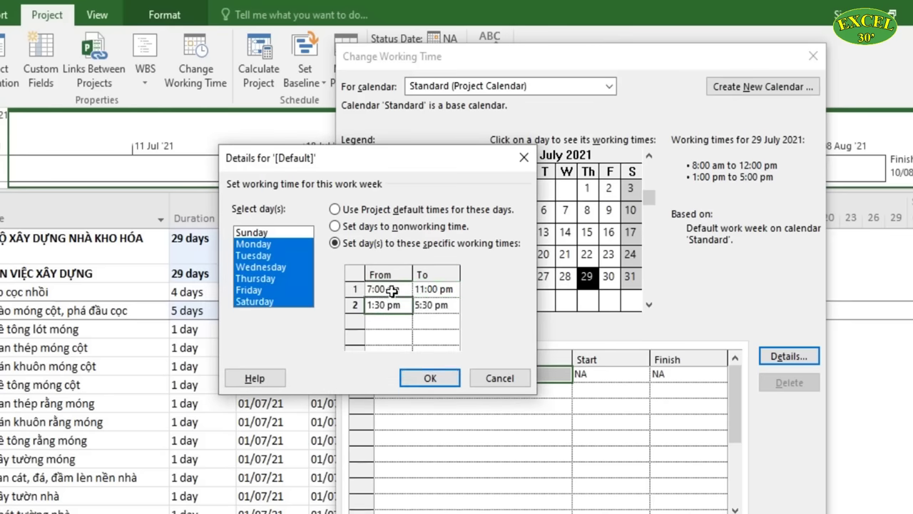
Change the end of the first shift for Monday through Saturday to 11:00 am and apply the default work week details
{"action": "left_click", "coordinate": [391, 289]}
{"action": "left_click", "coordinate": [441, 289]}
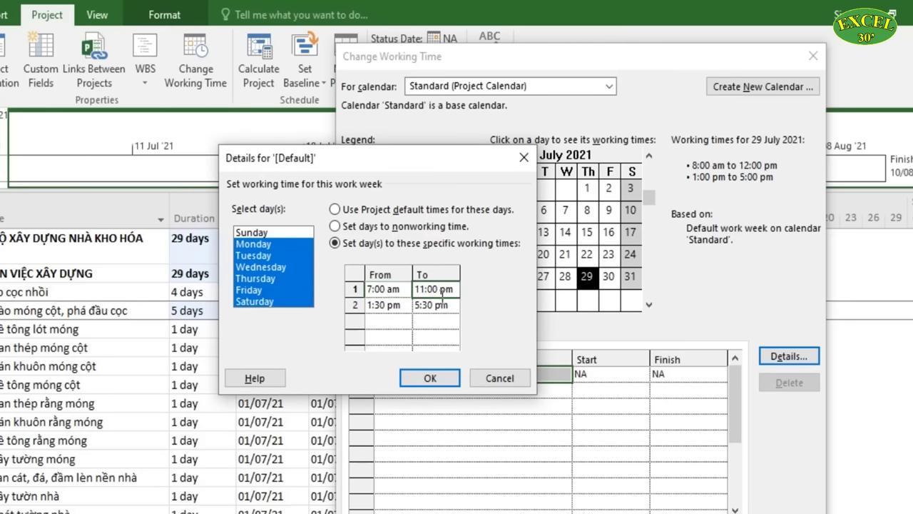
{"action": "left_click", "coordinate": [442, 288]}
{"action": "type", "text": "a"}
{"action": "key", "text": "Return"}
{"action": "left_click", "coordinate": [385, 307]}
{"action": "left_click", "coordinate": [441, 376]}
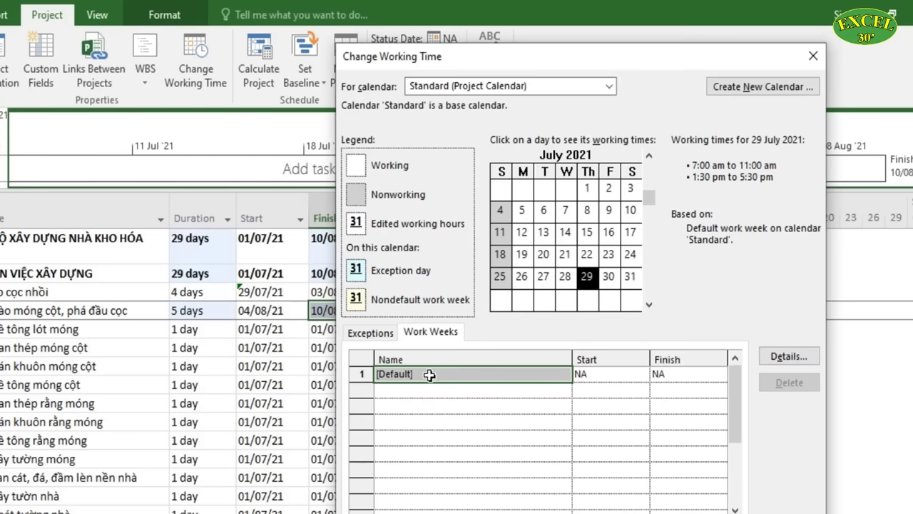
Review the shift times stored for the individual days of the default work week
{"action": "left_click", "coordinate": [600, 421]}
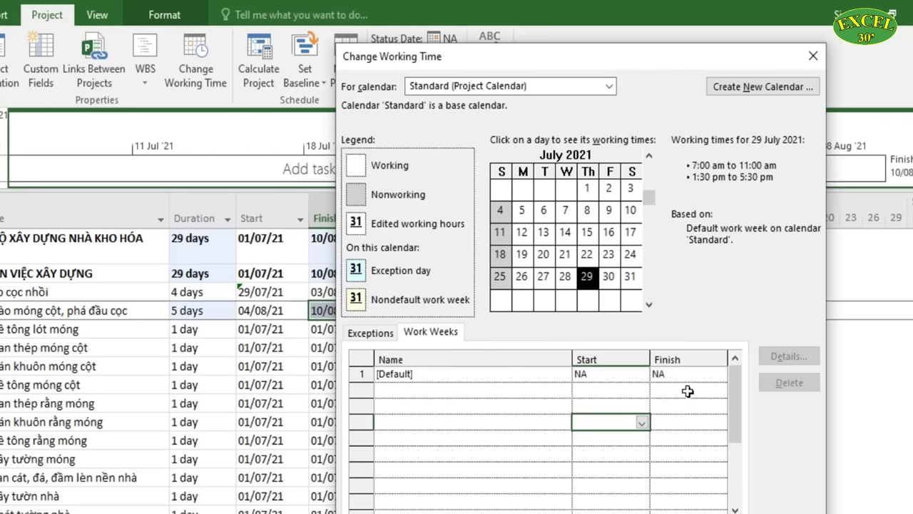
{"action": "left_click", "coordinate": [468, 374]}
{"action": "left_click", "coordinate": [797, 359]}
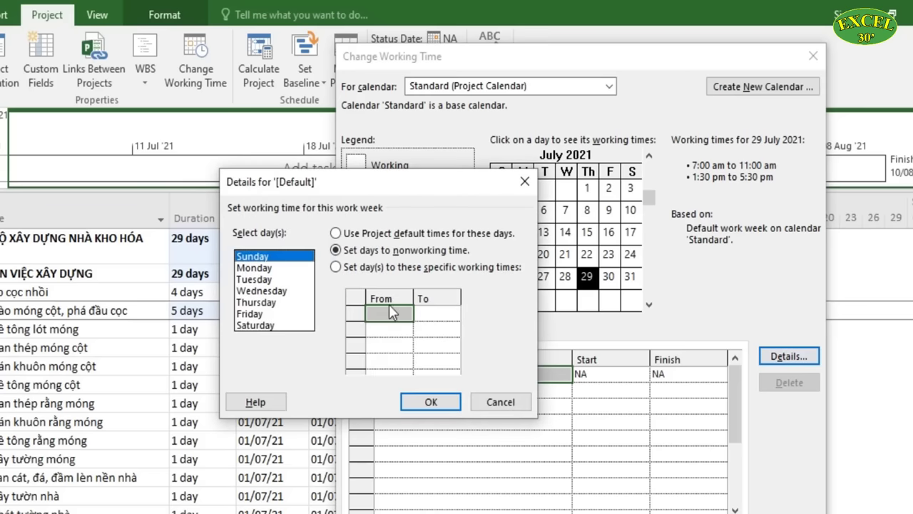
{"action": "left_click", "coordinate": [281, 269]}
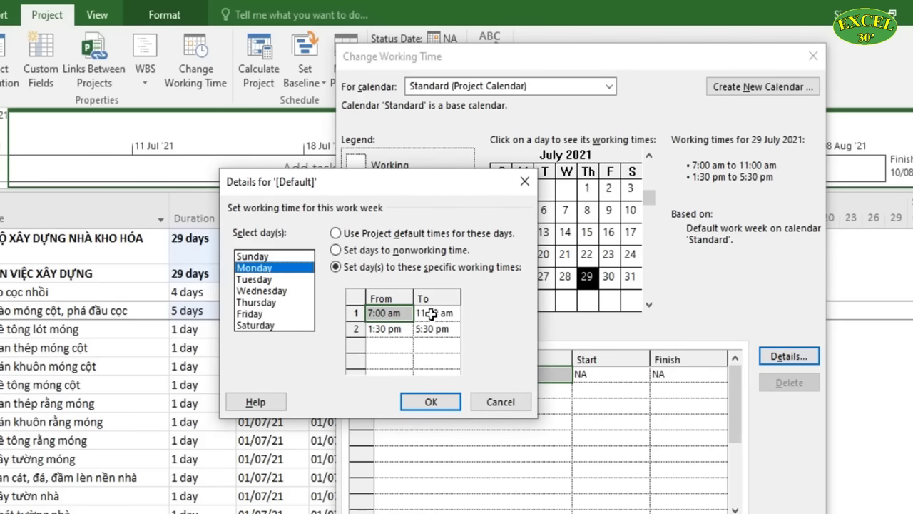
{"action": "left_click", "coordinate": [391, 329]}
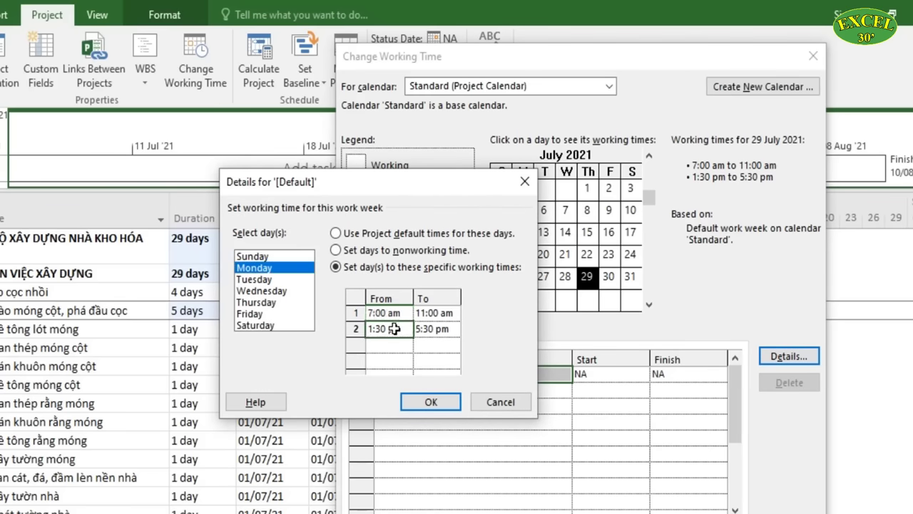
{"action": "left_click", "coordinate": [439, 329]}
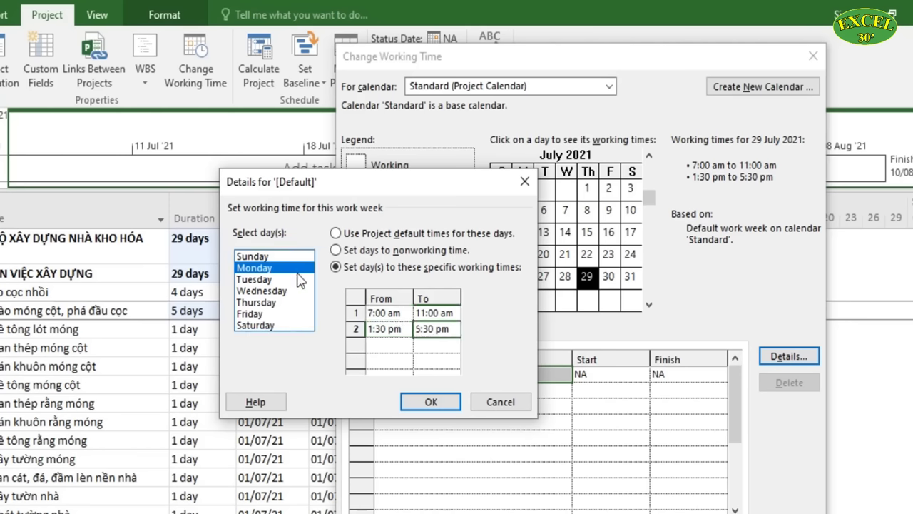
{"action": "left_click", "coordinate": [274, 313]}
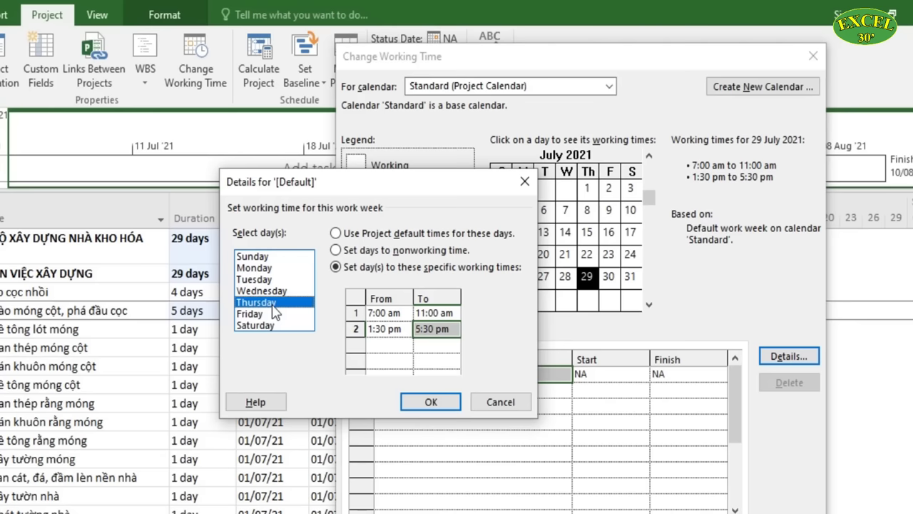
{"action": "left_click", "coordinate": [247, 325]}
{"action": "left_click", "coordinate": [431, 401]}
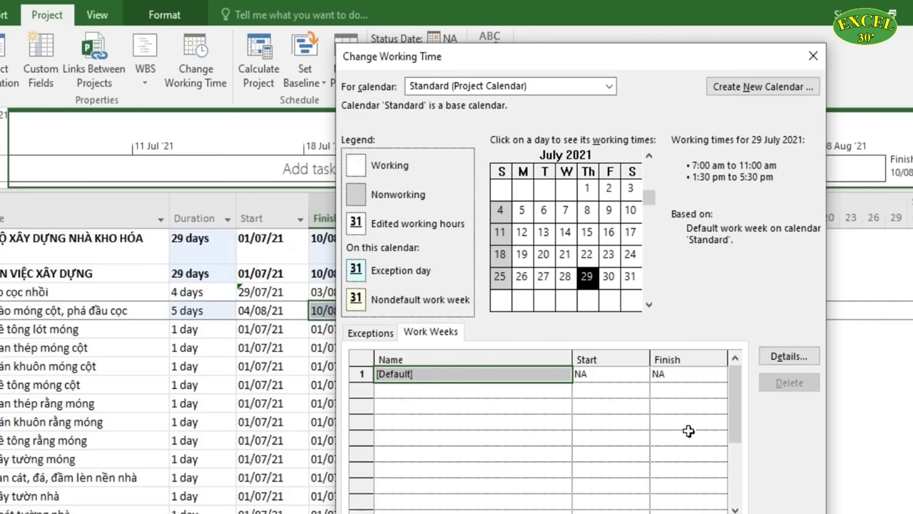
Add a calendar exception named "Nghỉ tết nguyên đán" on 30 July 2021
{"action": "left_click", "coordinate": [517, 419]}
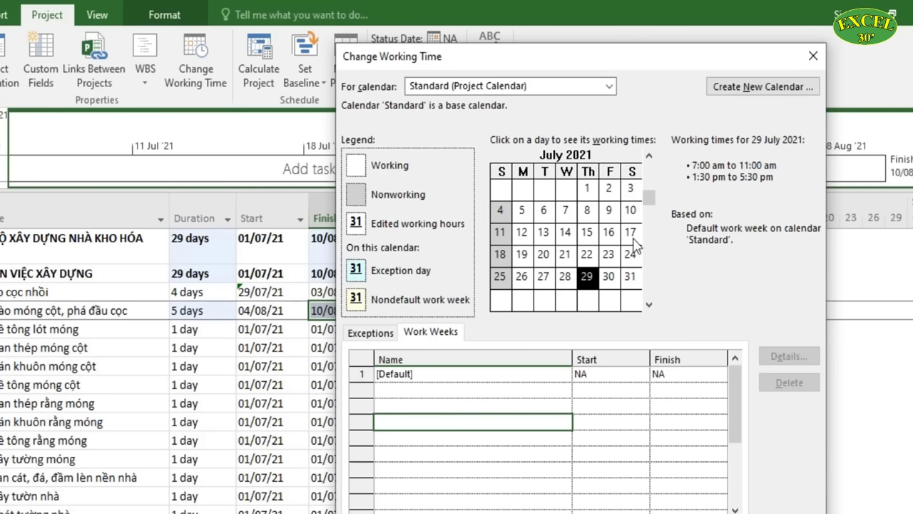
{"action": "left_click", "coordinate": [609, 277]}
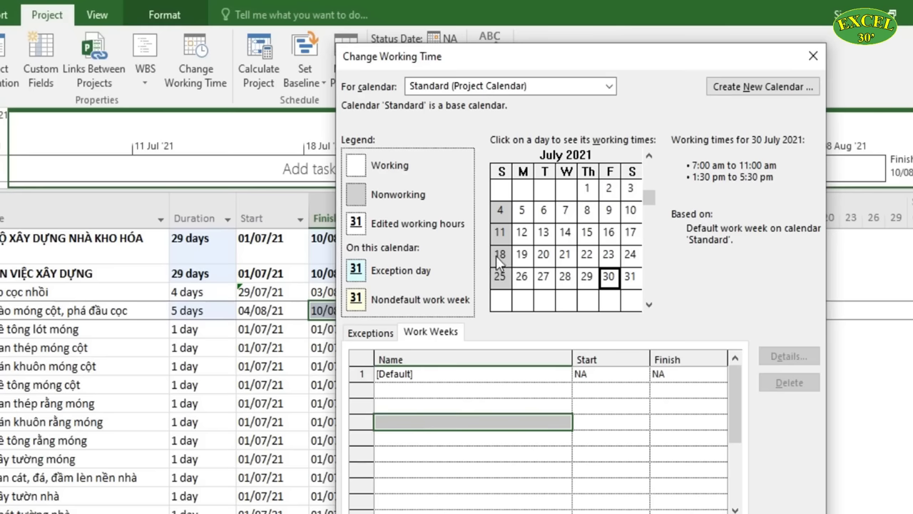
{"action": "left_click", "coordinate": [272, 337]}
{"action": "left_click", "coordinate": [389, 346]}
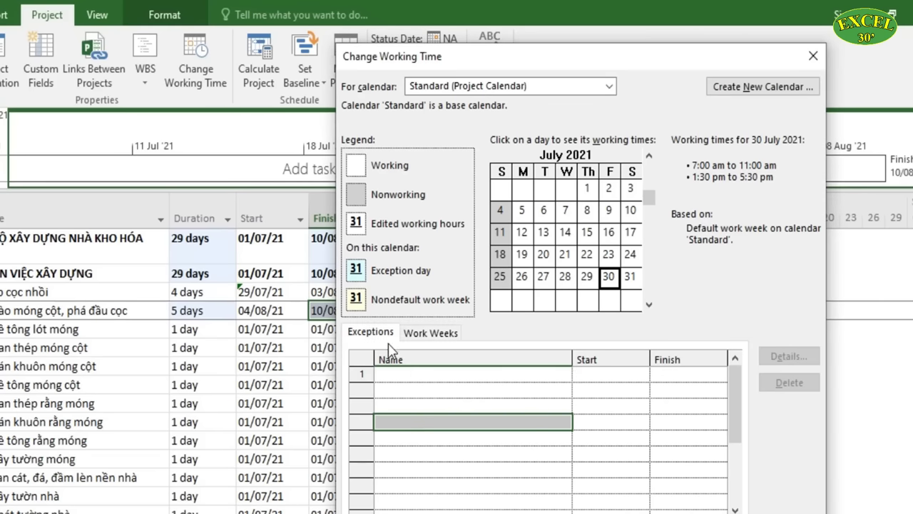
{"action": "left_click", "coordinate": [414, 374]}
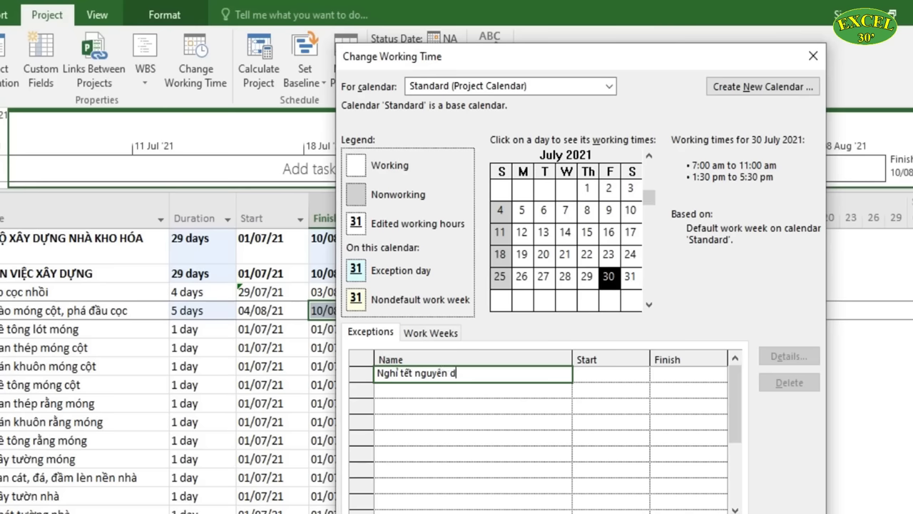
{"action": "key", "text": "Return"}
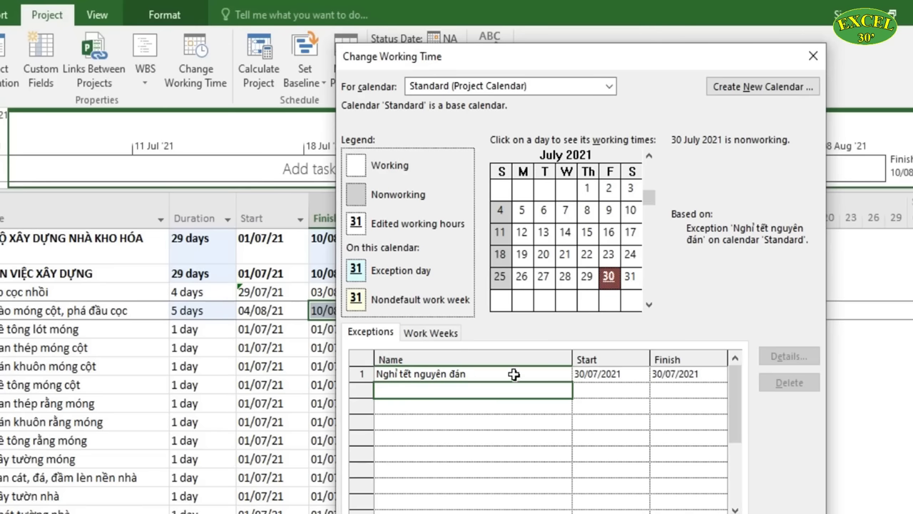
Set the start date of the "Nghỉ tết nguyên đán" exception to 01/12/2021
{"action": "left_click", "coordinate": [631, 374]}
{"action": "left_click", "coordinate": [642, 375]}
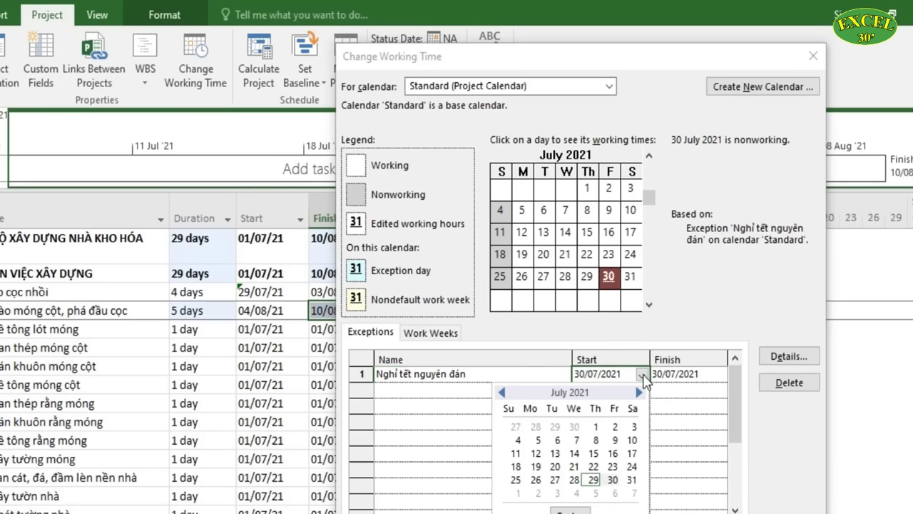
{"action": "left_click", "coordinate": [639, 393]}
{"action": "left_click", "coordinate": [639, 392]}
{"action": "left_click", "coordinate": [639, 393]}
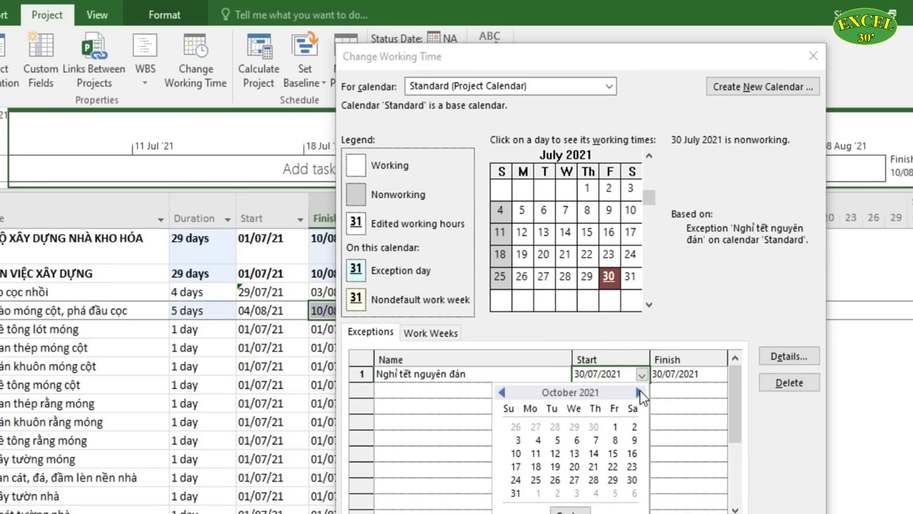
{"action": "left_click", "coordinate": [640, 393]}
{"action": "left_click", "coordinate": [639, 393]}
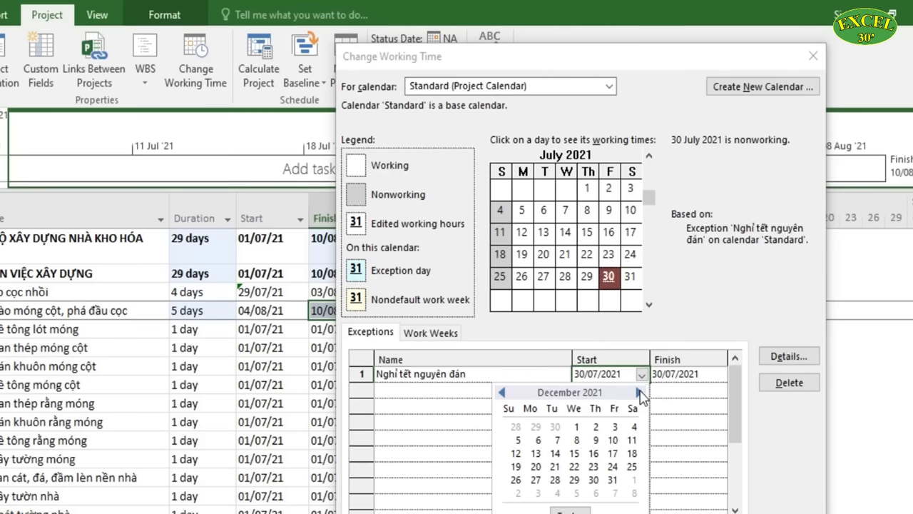
{"action": "left_click", "coordinate": [577, 427]}
Set the finish date of the "Nghỉ tết nguyên đán" exception to 10/12/2021 and apply the calendar changes
{"action": "left_click", "coordinate": [685, 374]}
{"action": "left_click", "coordinate": [720, 375]}
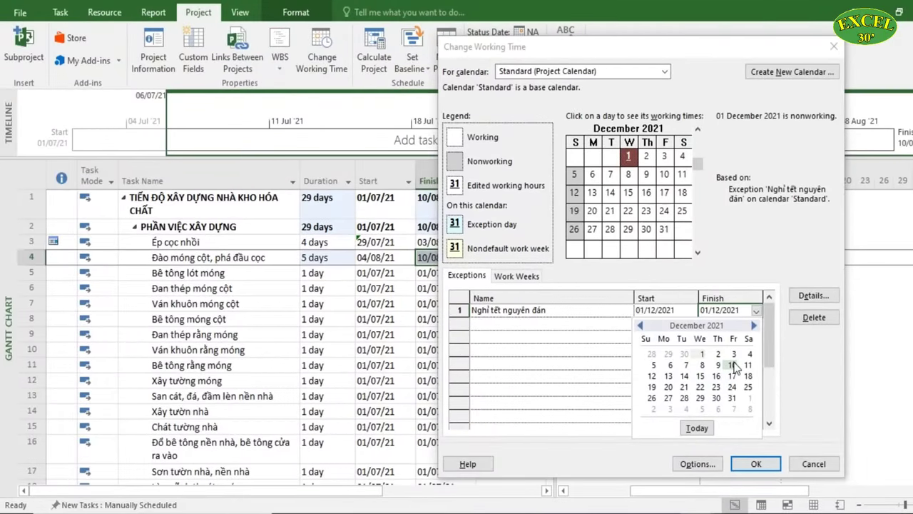
{"action": "left_click", "coordinate": [732, 364]}
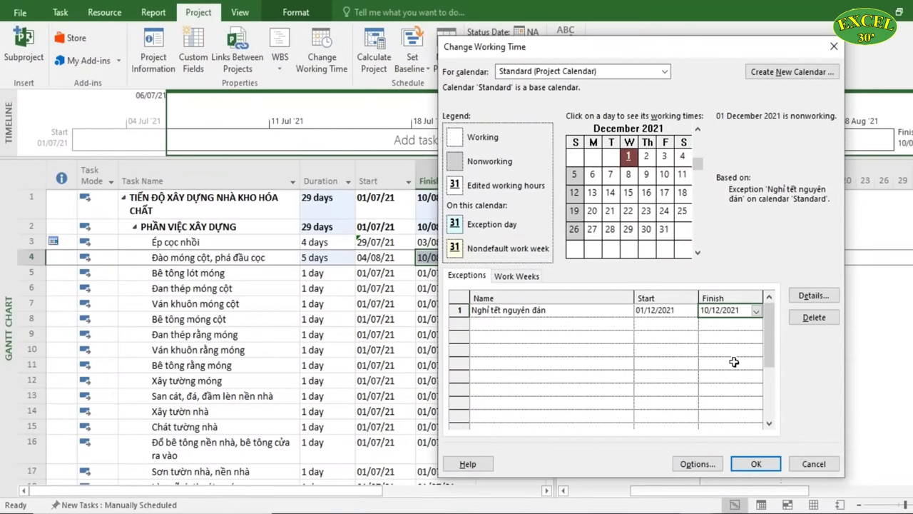
{"action": "left_click", "coordinate": [764, 464]}
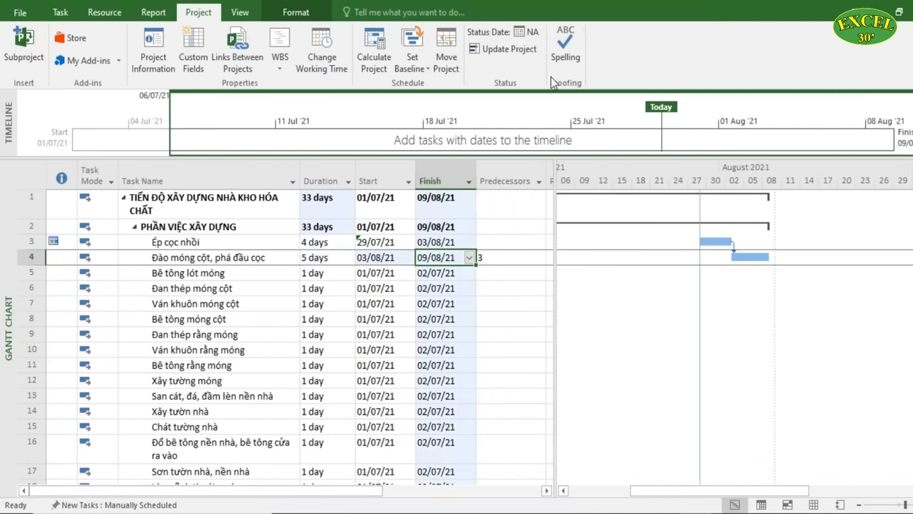
Check the December 2021 exception days in the project calendar's working time settings
{"action": "left_click", "coordinate": [328, 67]}
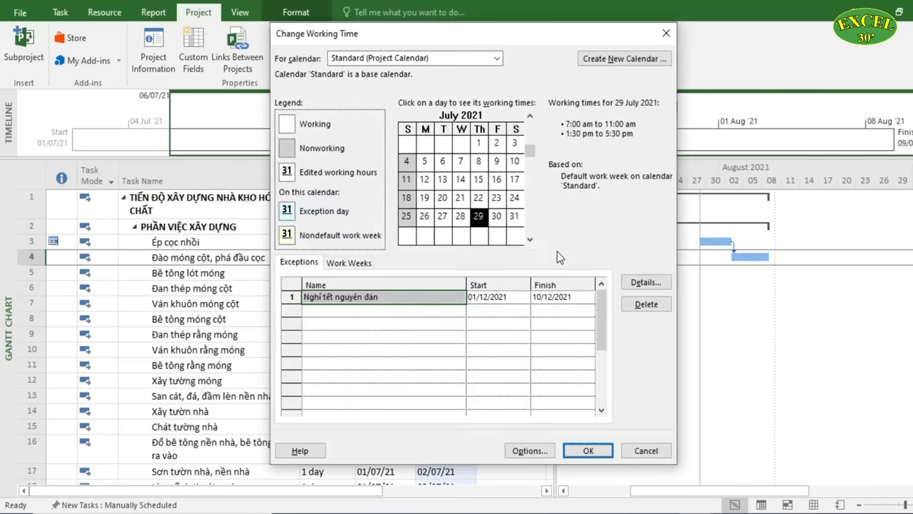
{"action": "left_click", "coordinate": [529, 239]}
{"action": "left_click", "coordinate": [528, 240]}
{"action": "left_click", "coordinate": [529, 240]}
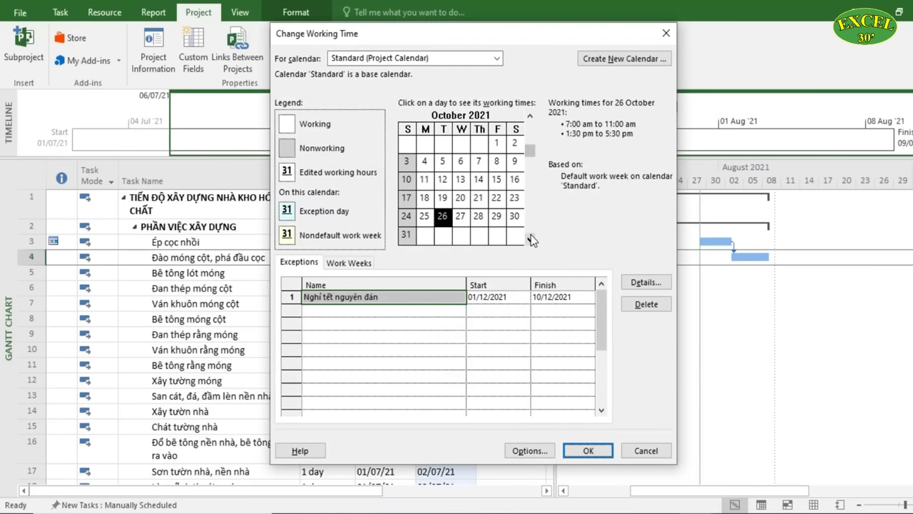
{"action": "left_click", "coordinate": [529, 240]}
{"action": "left_click", "coordinate": [529, 239]}
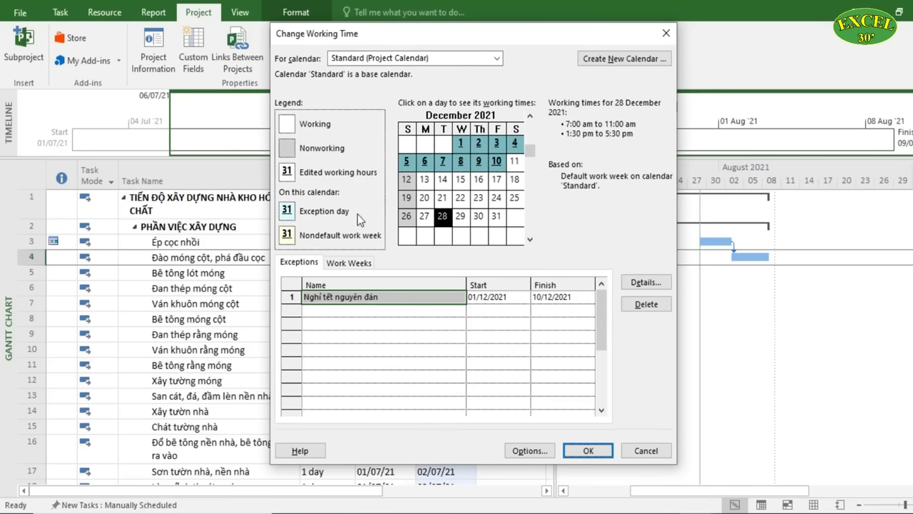
{"action": "key", "text": "Return"}
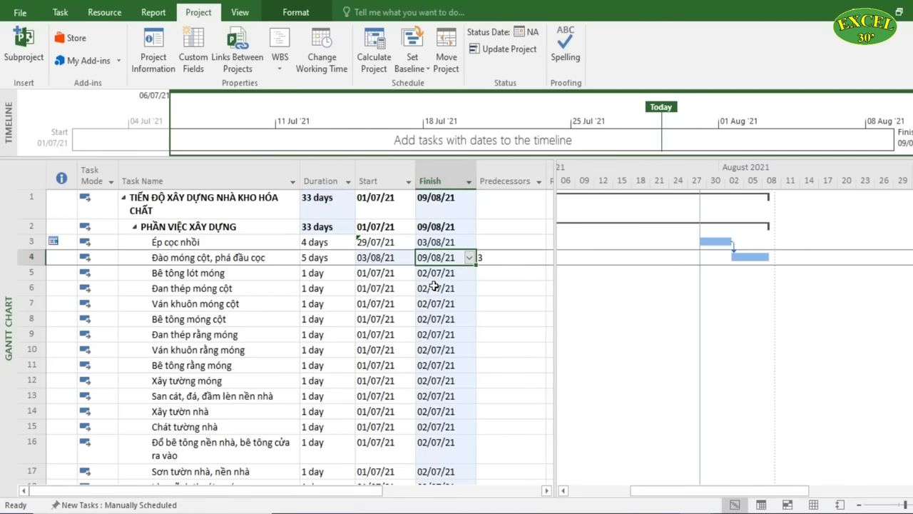
Examine the start, finish and predecessor cells of the task "Đào móng cột, phá đầu cọc"
{"action": "left_click", "coordinate": [460, 307]}
{"action": "key", "text": "Up"}
{"action": "key", "text": "Up"}
{"action": "key", "text": "Up"}
{"action": "key", "text": "Left"}
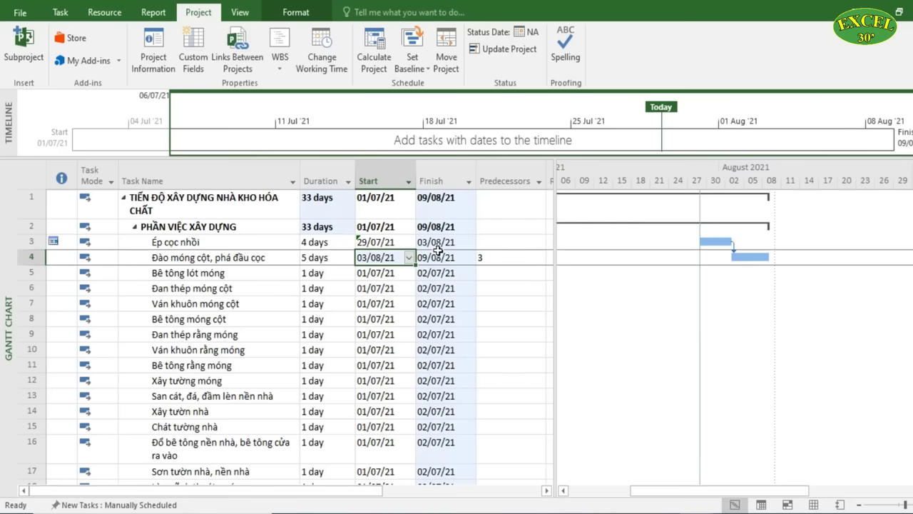
{"action": "left_click", "coordinate": [505, 257]}
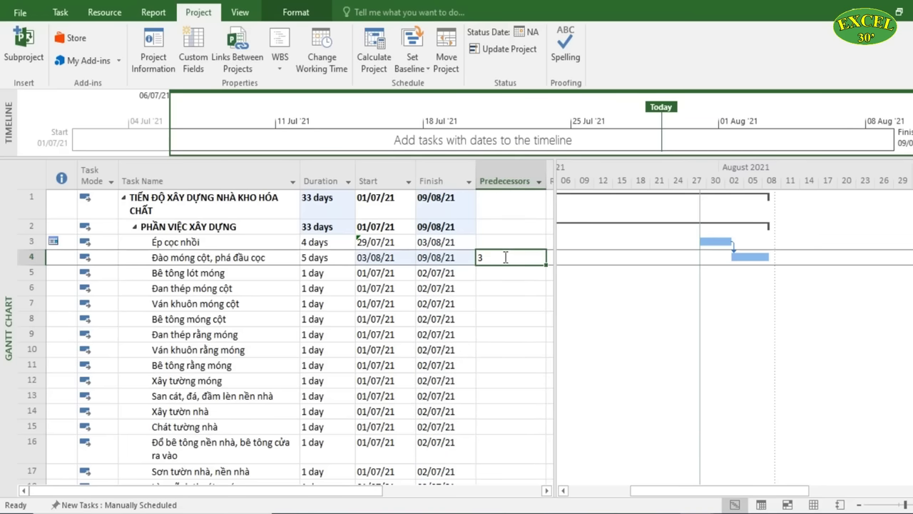
{"action": "left_click", "coordinate": [485, 272]}
{"action": "left_click", "coordinate": [494, 260]}
{"action": "left_click", "coordinate": [457, 258]}
Remove the predecessor from the task "Đào móng cột, phá đầu cọc"
{"action": "left_click", "coordinate": [58, 14]}
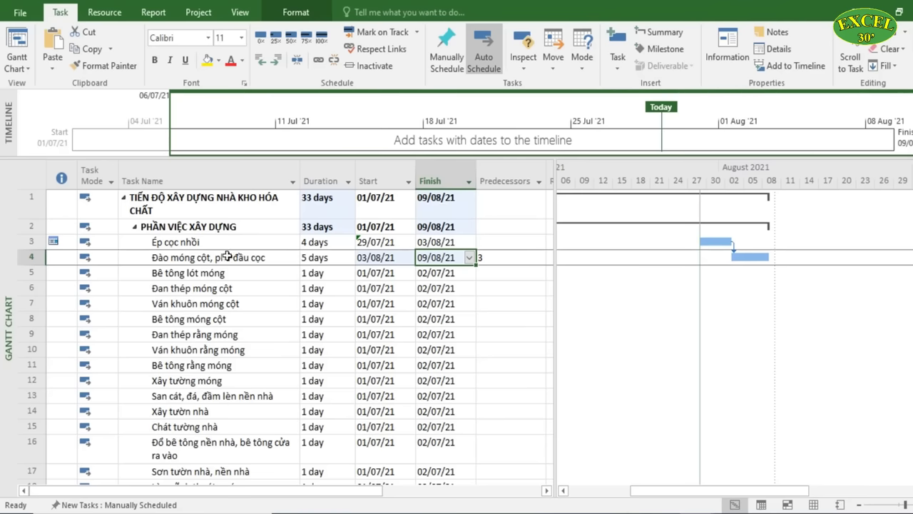
{"action": "left_click", "coordinate": [502, 258]}
{"action": "key", "text": "Delete"}
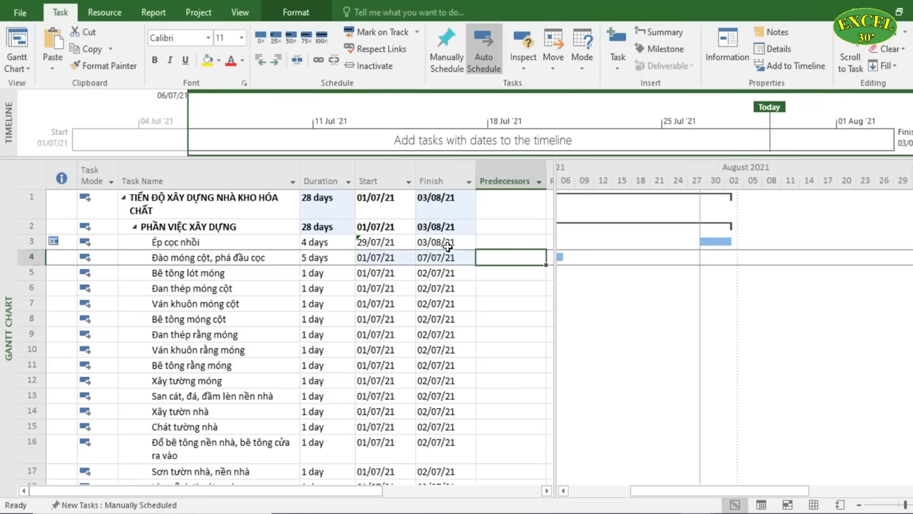
Link the tasks "Ép cọc nhồi" and "Đào móng cột, phá đầu cọc" in sequence
{"action": "left_click", "coordinate": [212, 260]}
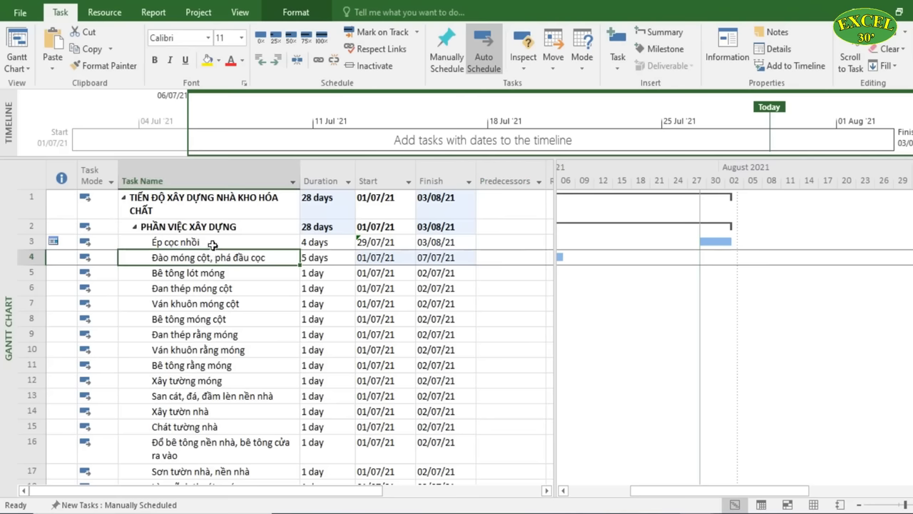
{"action": "left_click_drag", "start_coordinate": [215, 241], "coordinate": [219, 256]}
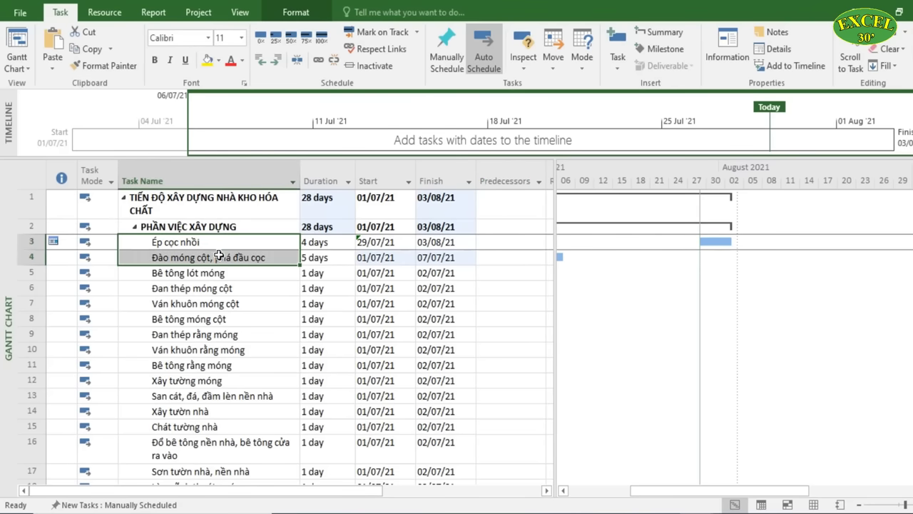
{"action": "left_click", "coordinate": [323, 64]}
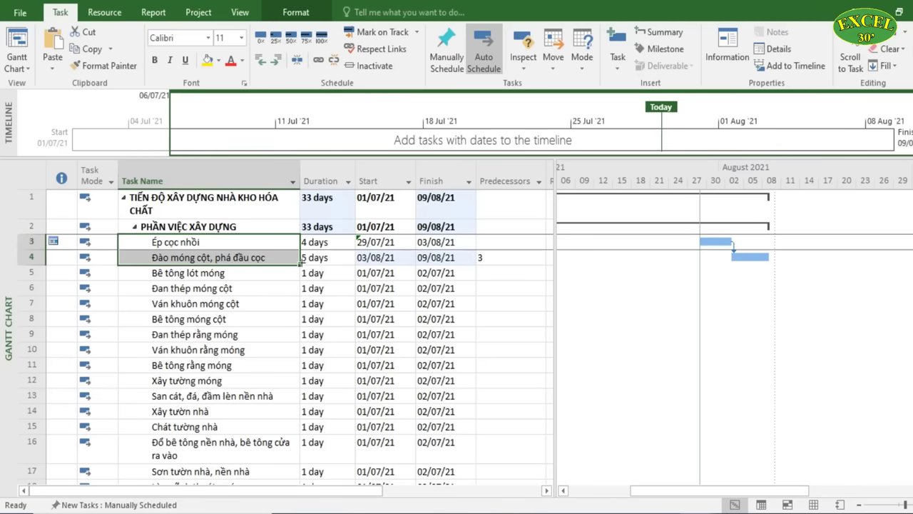
Link the tasks "Đào móng cột, phá đầu cọc" and "Bê tông lót móng" in sequence
{"action": "left_click", "coordinate": [267, 259]}
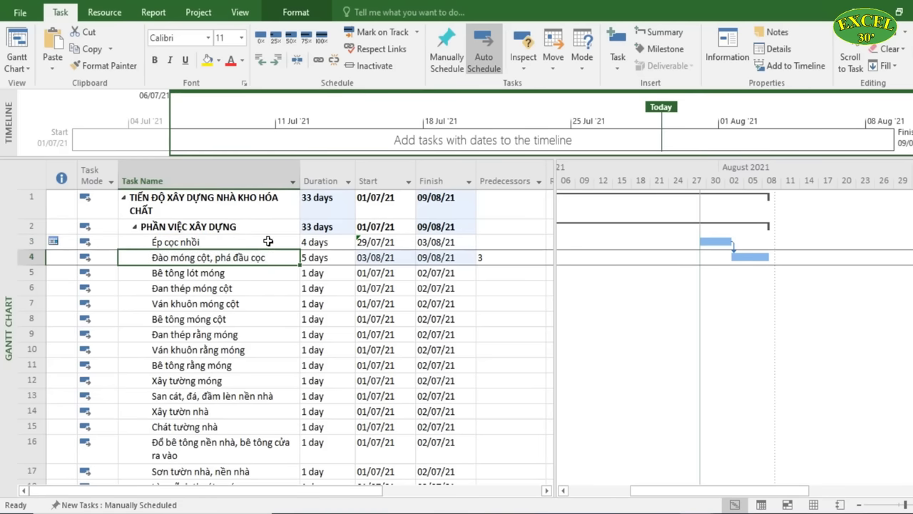
{"action": "left_click", "coordinate": [268, 242]}
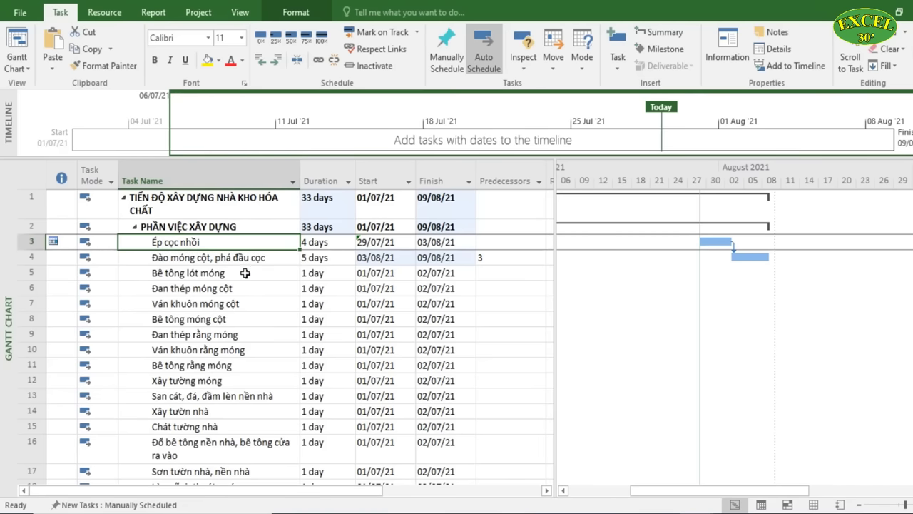
{"action": "left_click_drag", "start_coordinate": [249, 259], "coordinate": [251, 275]}
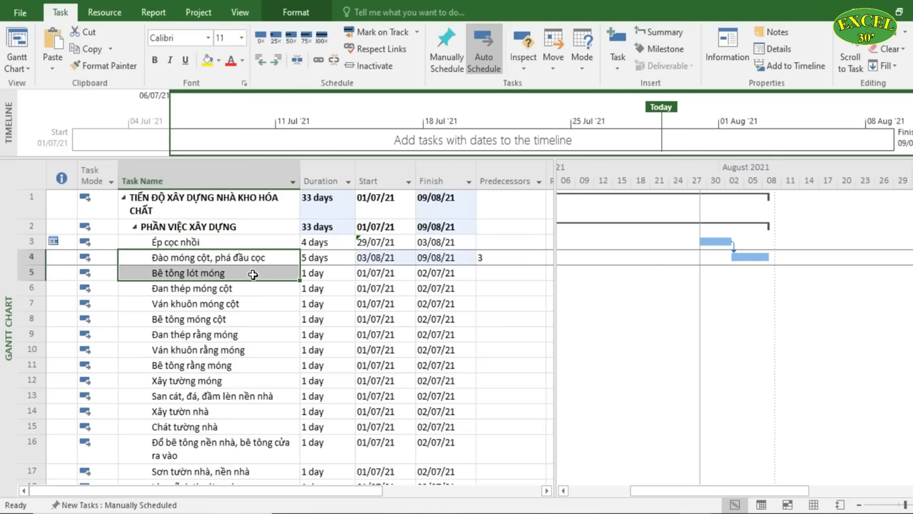
{"action": "left_click", "coordinate": [318, 62]}
Compare the finish date of "Đào móng cột, phá đầu cọc" with the start date of its successor "Bê tông lót móng"
{"action": "left_click", "coordinate": [390, 272]}
{"action": "key", "text": "Up"}
{"action": "key", "text": "Up"}
{"action": "key", "text": "Right"}
{"action": "left_click", "coordinate": [490, 305]}
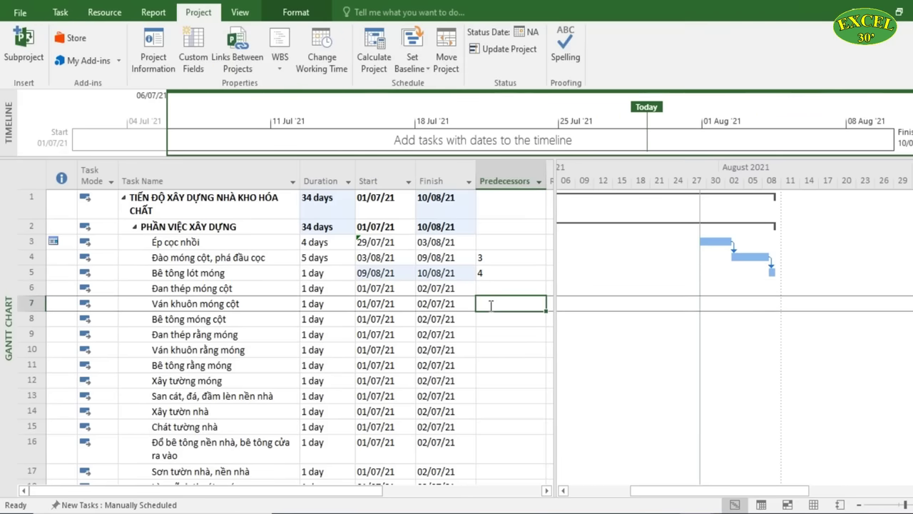
{"action": "left_click", "coordinate": [386, 273]}
{"action": "left_click", "coordinate": [439, 260]}
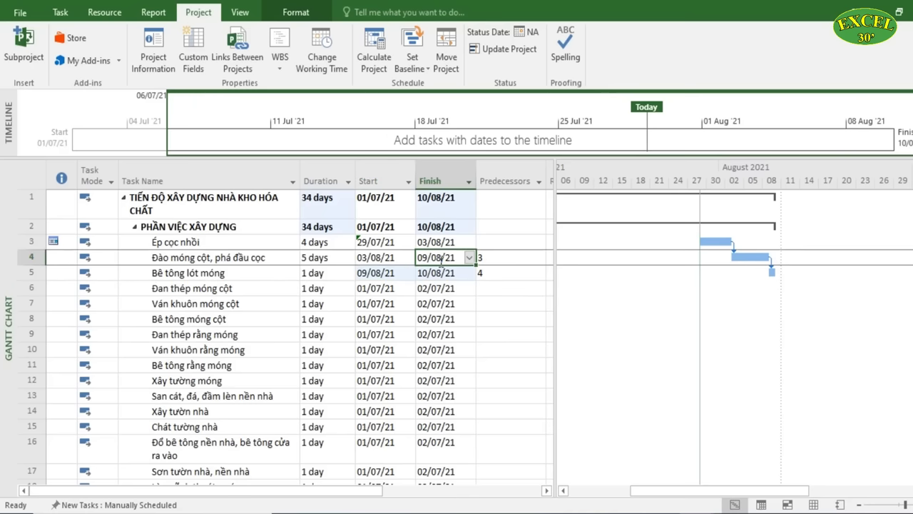
{"action": "left_click", "coordinate": [371, 277]}
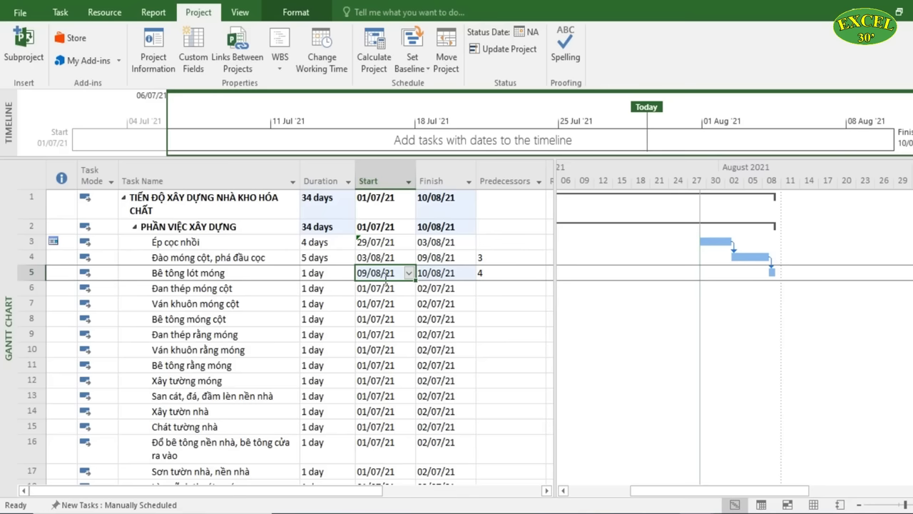
{"action": "left_click", "coordinate": [432, 260]}
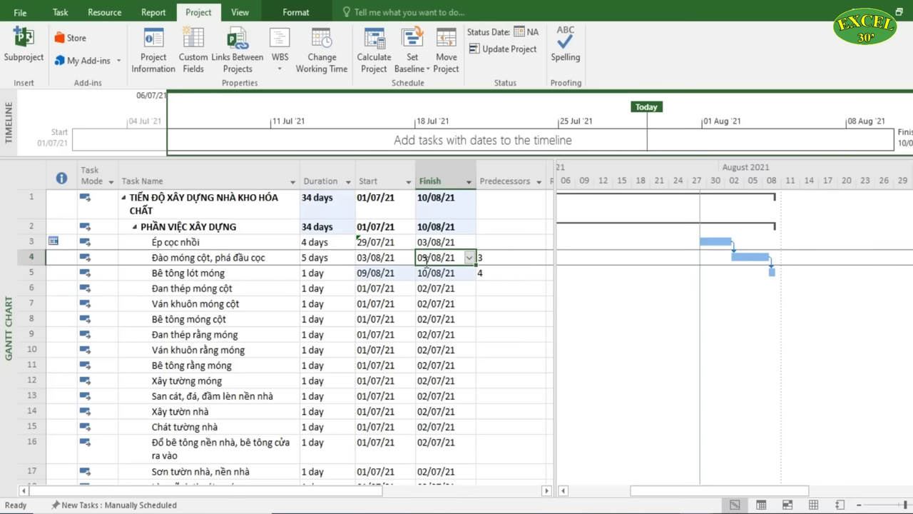
{"action": "left_click", "coordinate": [371, 278]}
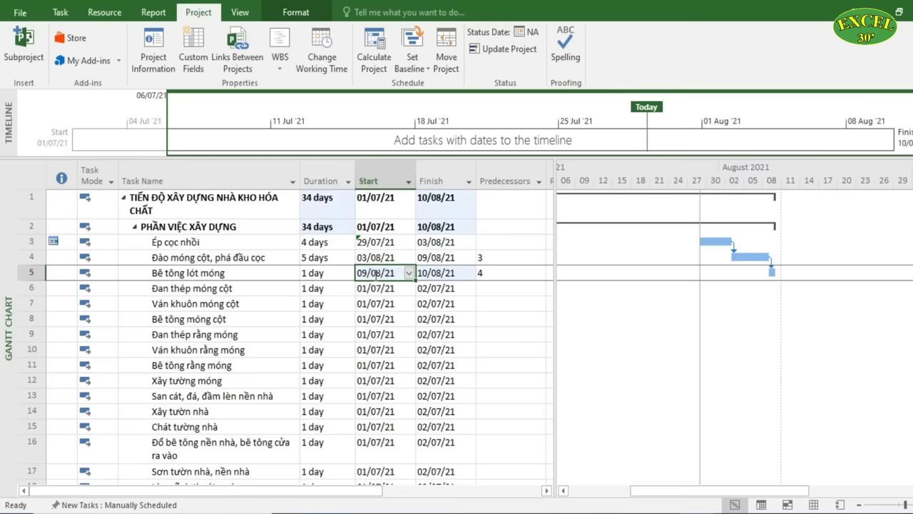
Change the predecessor link type of the task "Bê tông lót móng" to Start-to-Start (SS) in its task information
{"action": "left_click", "coordinate": [59, 12]}
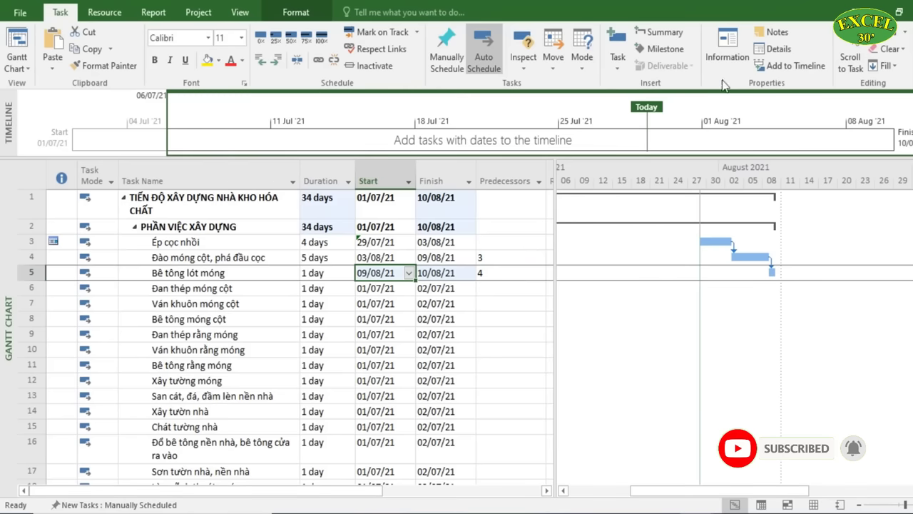
{"action": "left_click", "coordinate": [728, 51]}
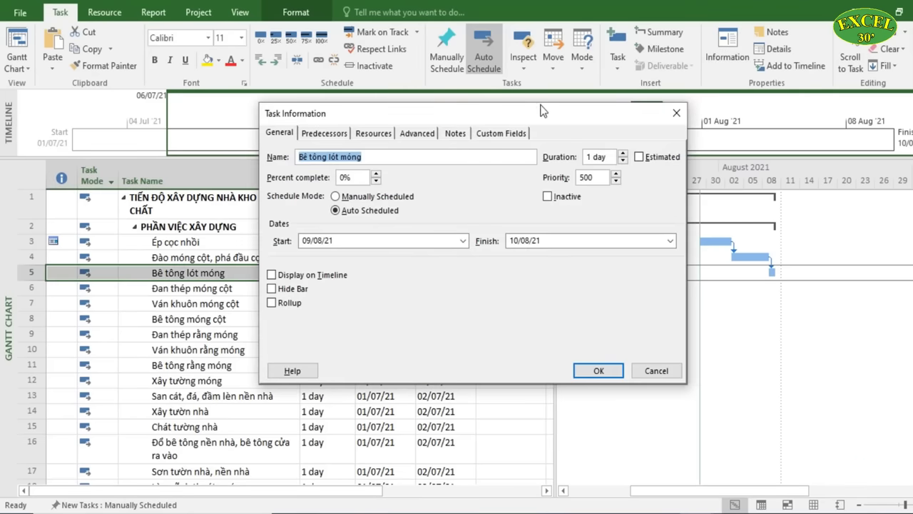
{"action": "left_click_drag", "start_coordinate": [534, 118], "coordinate": [618, 130]}
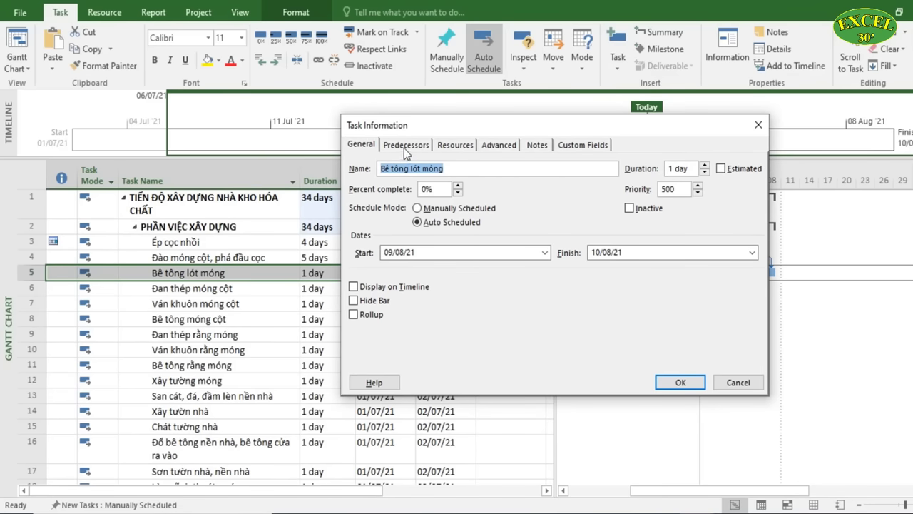
{"action": "left_click", "coordinate": [404, 146]}
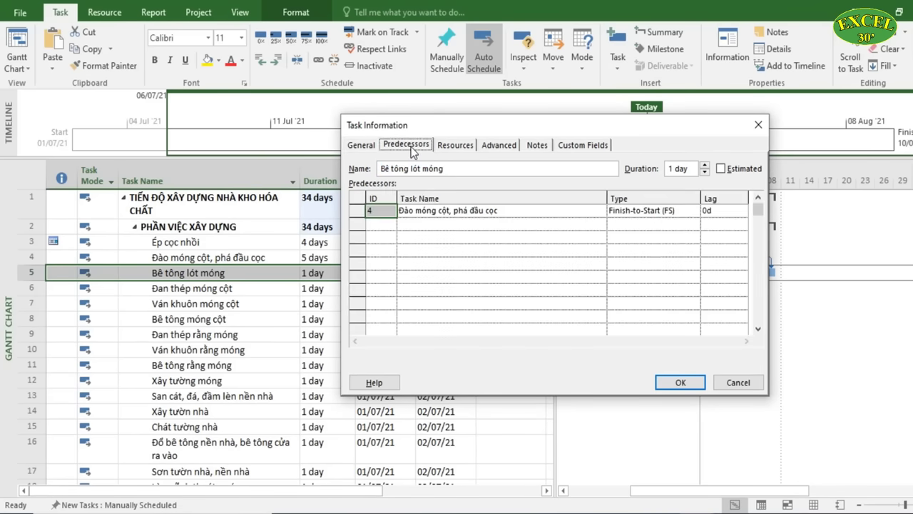
{"action": "left_click", "coordinate": [457, 224]}
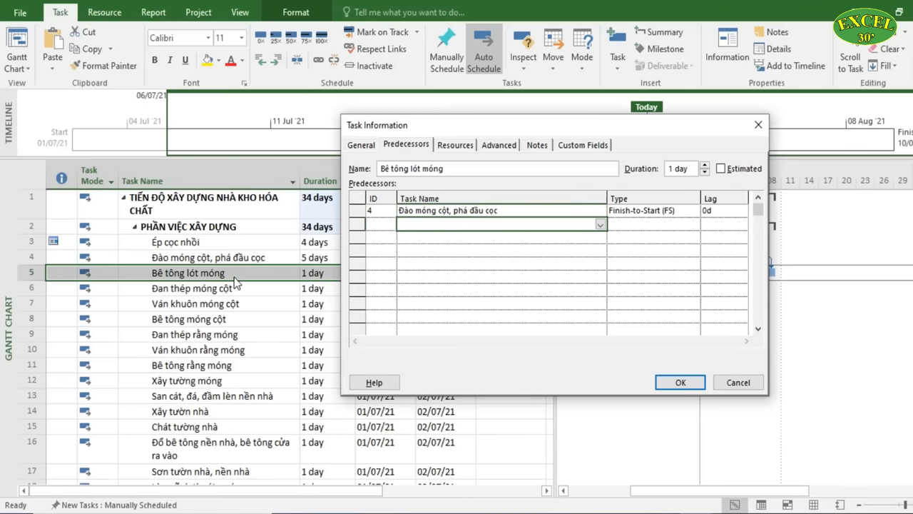
{"action": "left_click_drag", "start_coordinate": [557, 132], "coordinate": [670, 301]}
{"action": "left_click", "coordinate": [515, 385]}
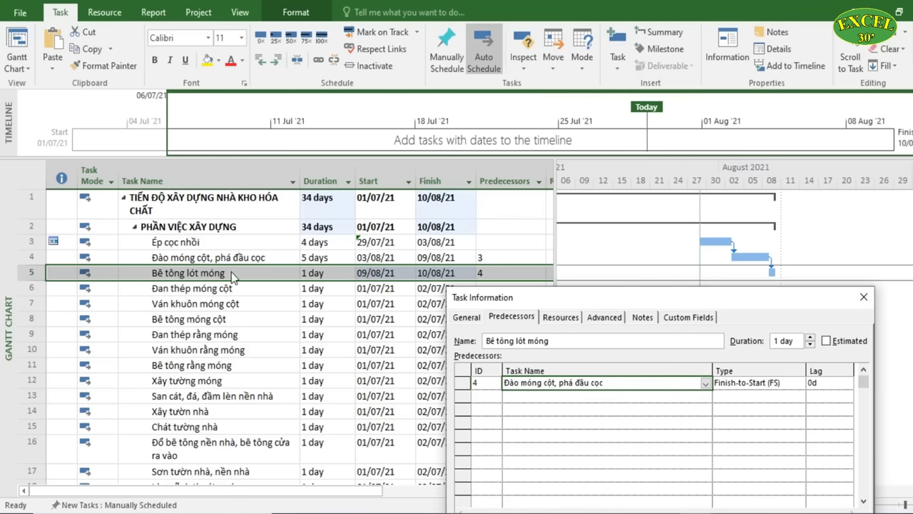
{"action": "left_click", "coordinate": [779, 384]}
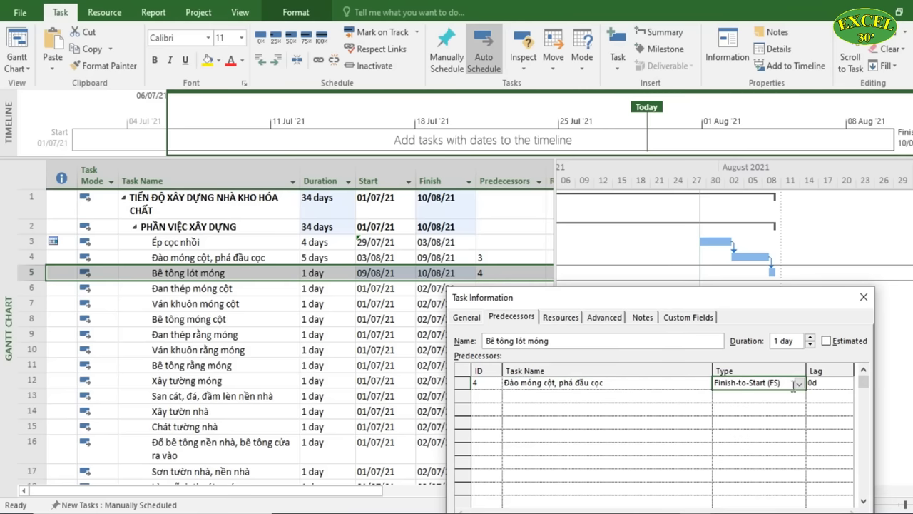
{"action": "left_click_drag", "start_coordinate": [800, 299], "coordinate": [665, 116]}
{"action": "left_click", "coordinate": [662, 202]}
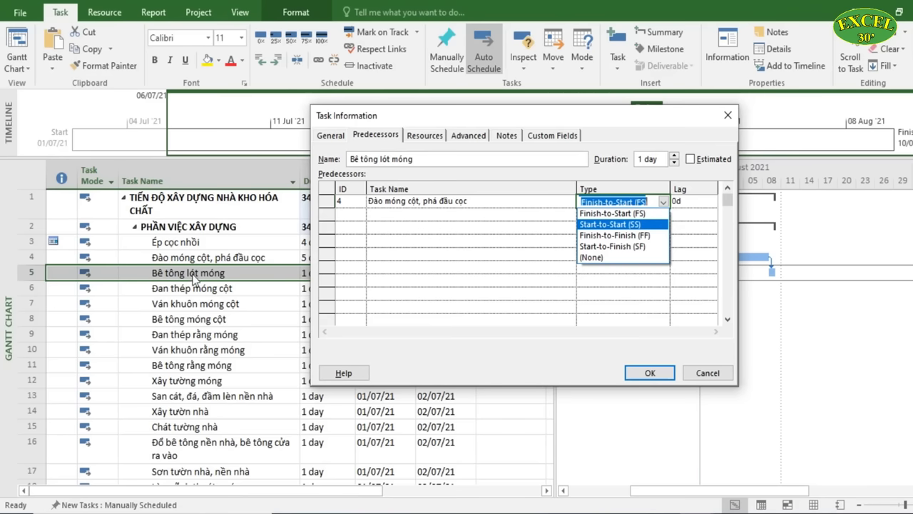
{"action": "left_click", "coordinate": [600, 224]}
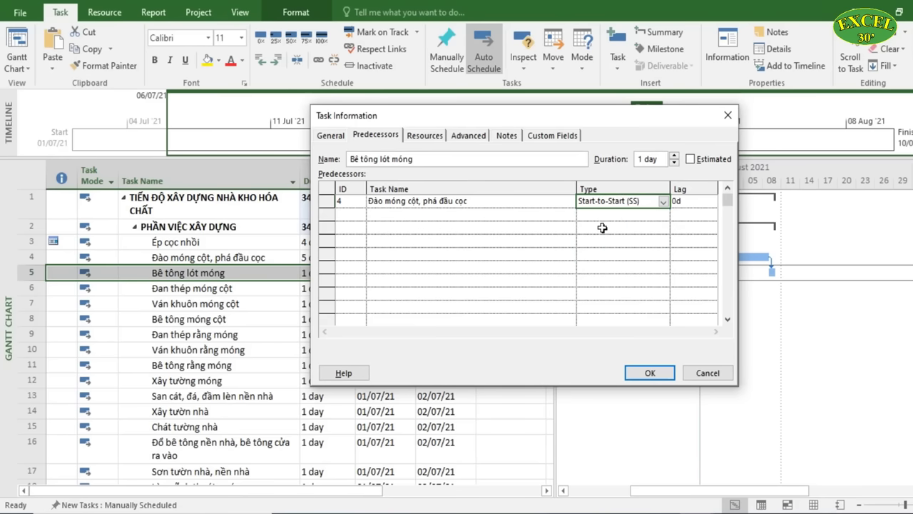
{"action": "left_click", "coordinate": [649, 373]}
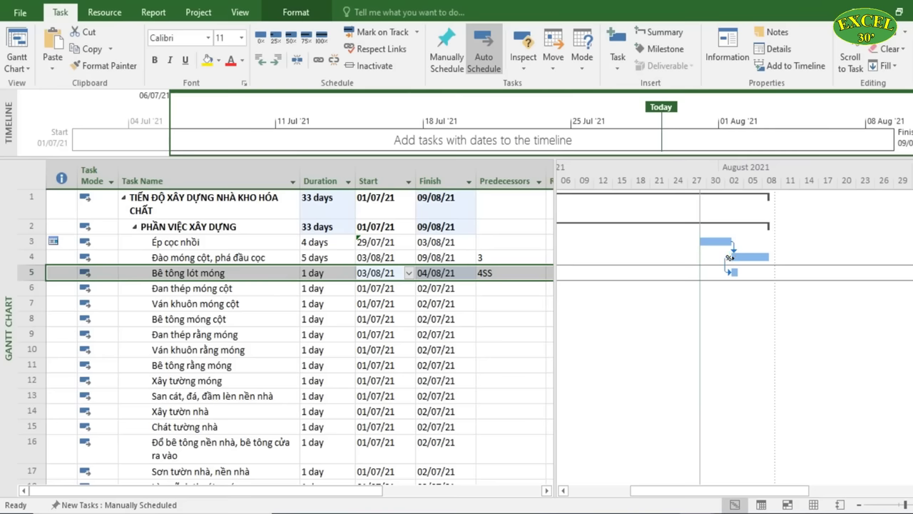
Change the link type between "Đào móng cột, phá đầu cọc" and "Bê tông lót móng" to Finish-to-Finish (FF)
{"action": "double_click", "coordinate": [727, 277]}
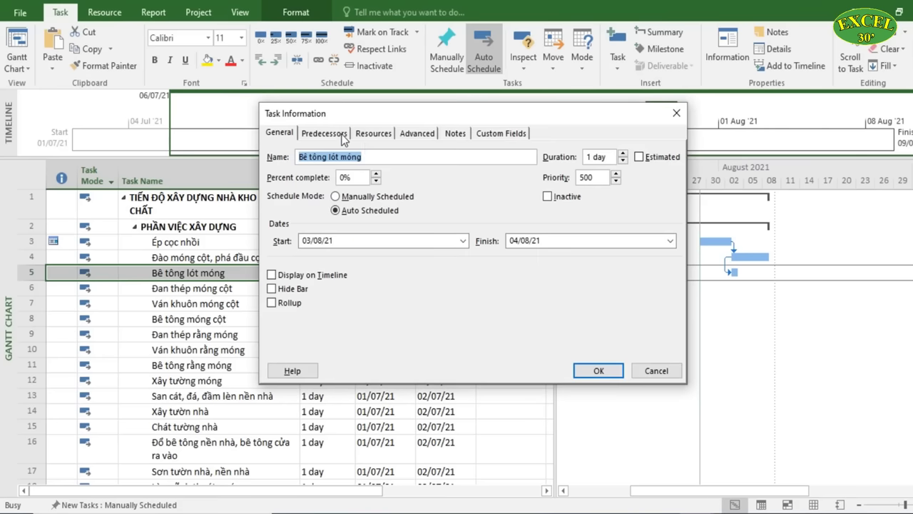
{"action": "left_click", "coordinate": [330, 132]}
{"action": "left_click", "coordinate": [611, 201]}
{"action": "left_click", "coordinate": [612, 200]}
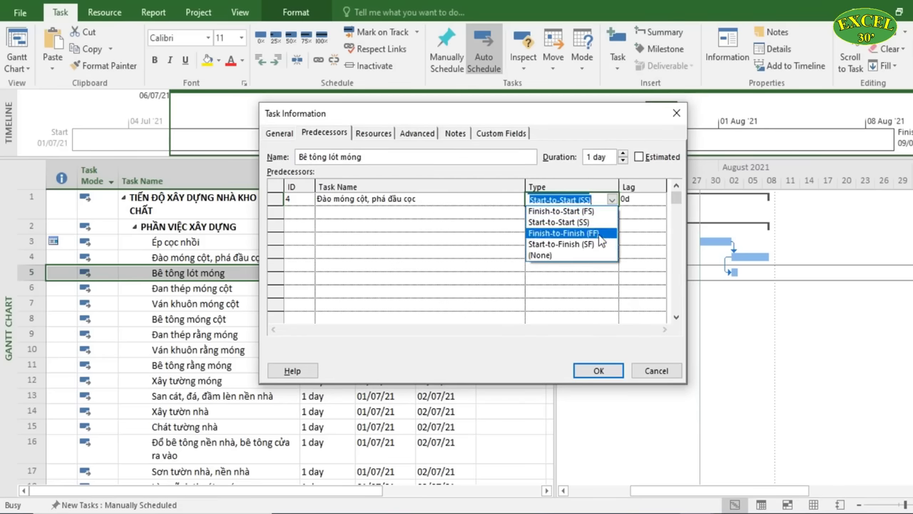
{"action": "left_click", "coordinate": [600, 233]}
{"action": "left_click", "coordinate": [600, 371]}
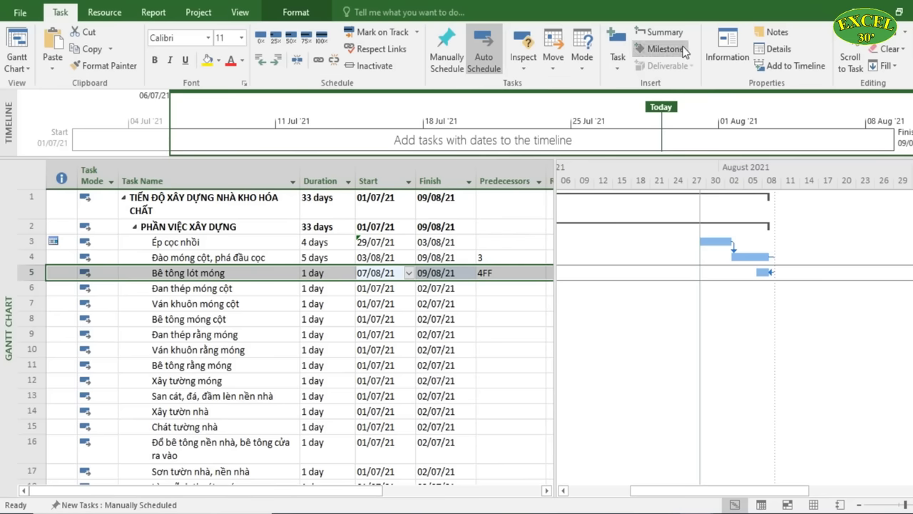
Switch the predecessor link of "Bê tông lót móng" to the Start-to-Finish (SF) type
{"action": "left_click", "coordinate": [721, 53]}
{"action": "left_click", "coordinate": [330, 133]}
{"action": "left_click", "coordinate": [611, 200]}
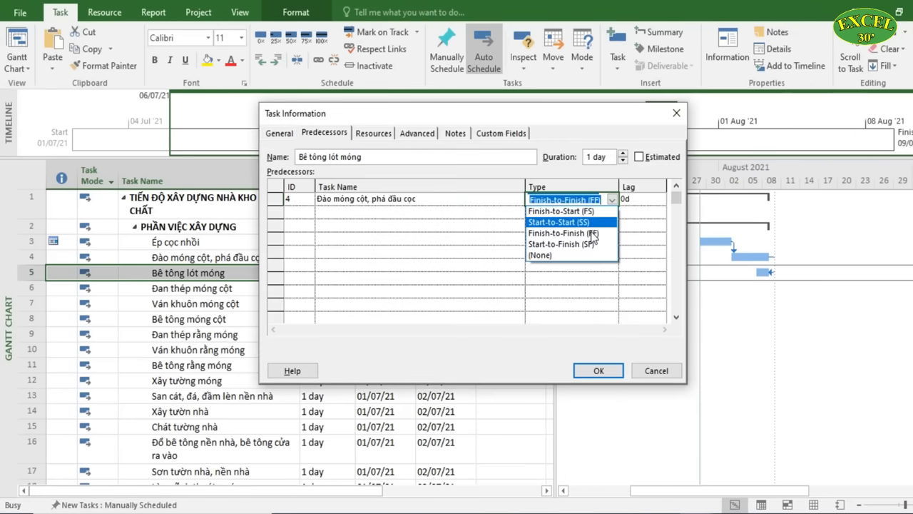
{"action": "left_click", "coordinate": [579, 244]}
{"action": "key", "text": "Return"}
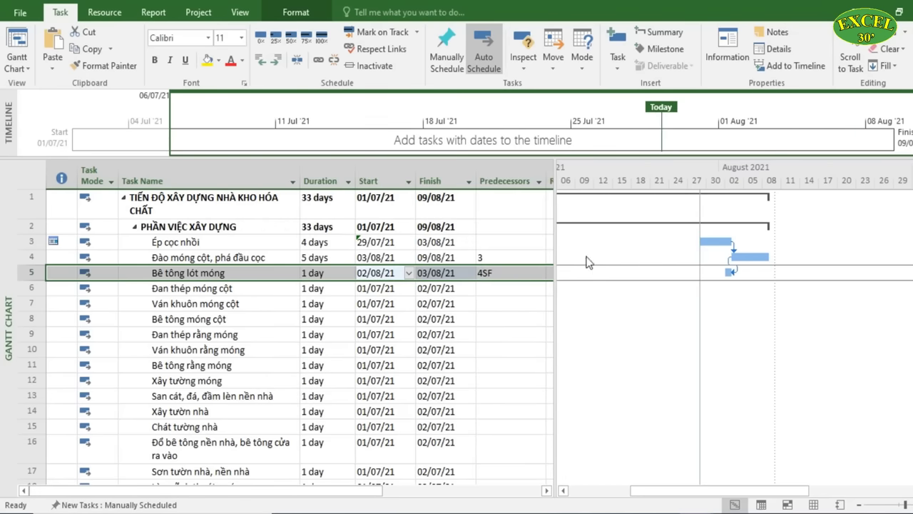
Set the predecessor link of "Bê tông lót móng" back to the Finish-to-Start (FS) type
{"action": "left_click", "coordinate": [238, 257]}
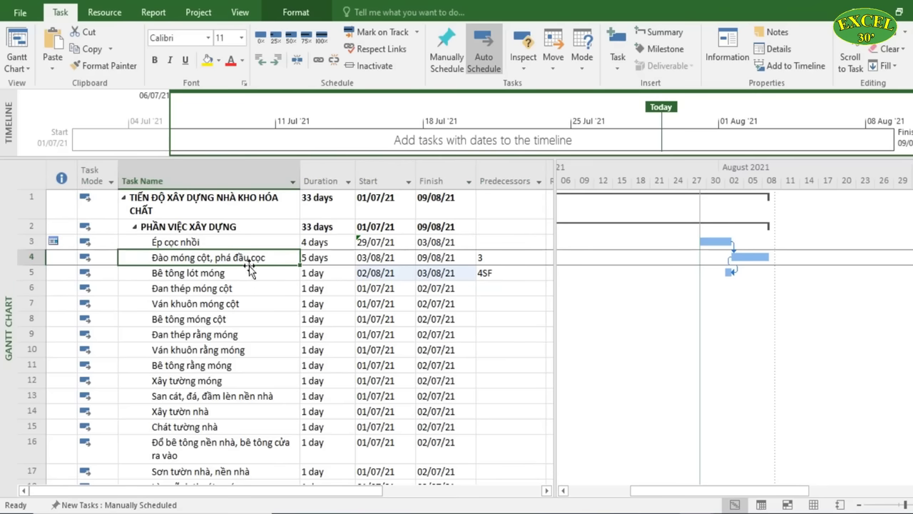
{"action": "left_click", "coordinate": [232, 276]}
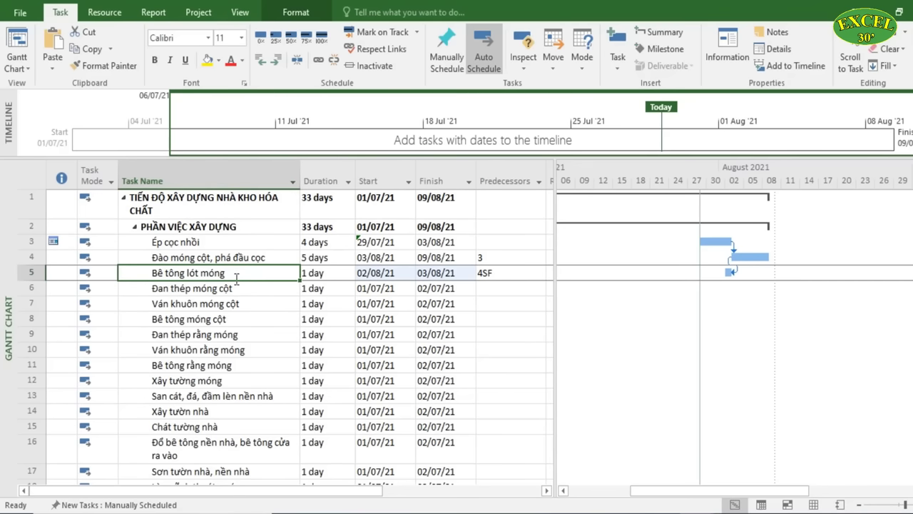
{"action": "left_click", "coordinate": [464, 274]}
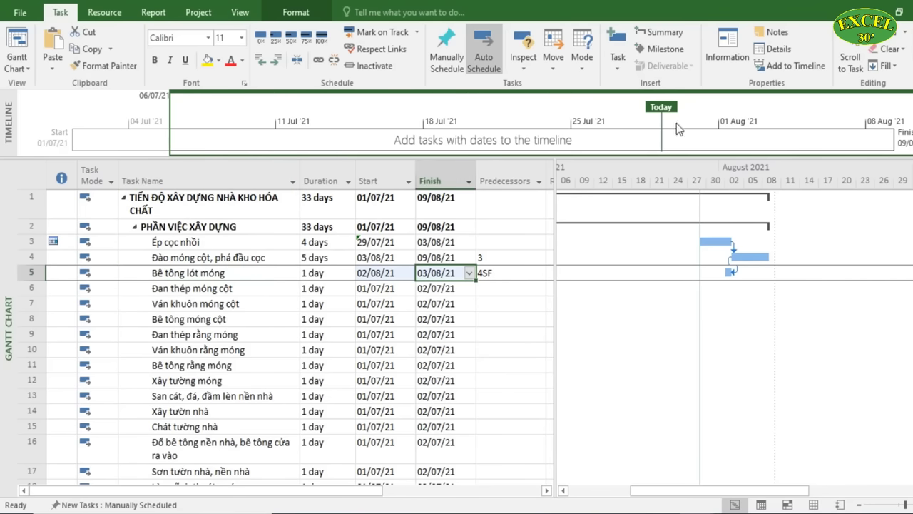
{"action": "left_click", "coordinate": [724, 63]}
{"action": "left_click", "coordinate": [324, 133]}
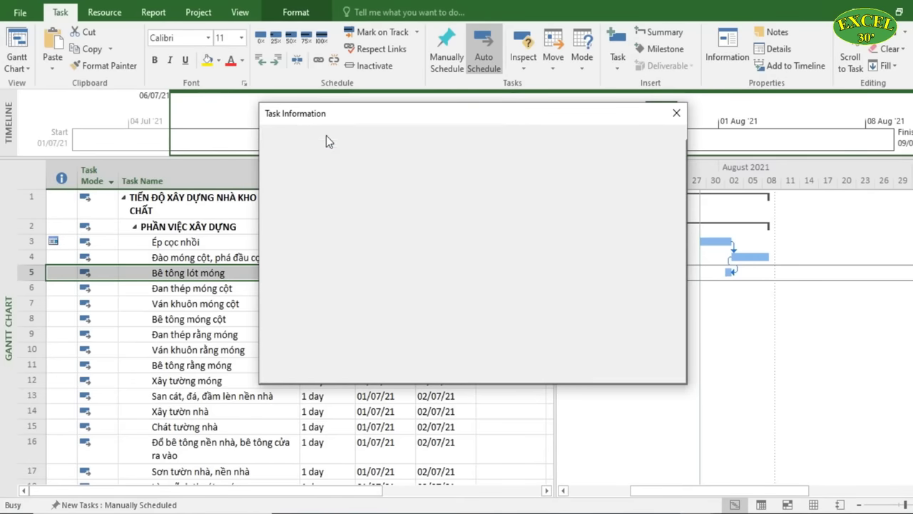
{"action": "left_click", "coordinate": [606, 199]}
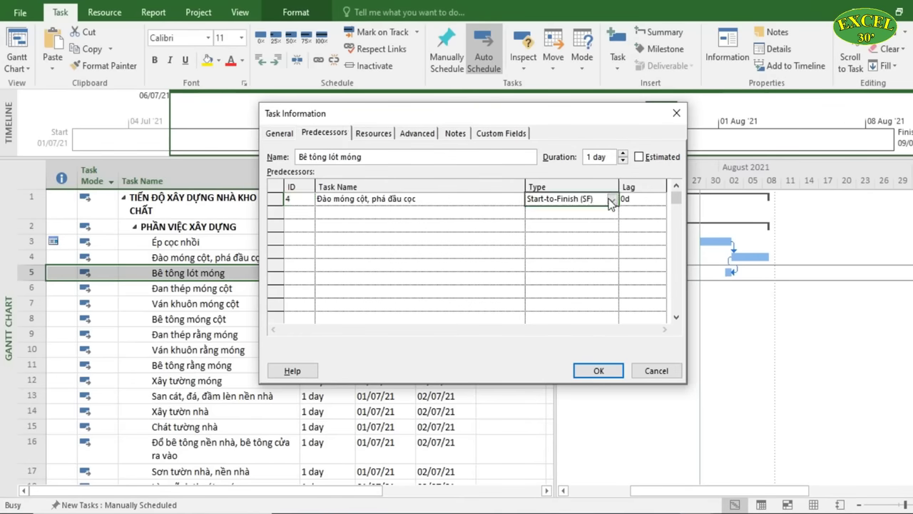
{"action": "left_click", "coordinate": [612, 200]}
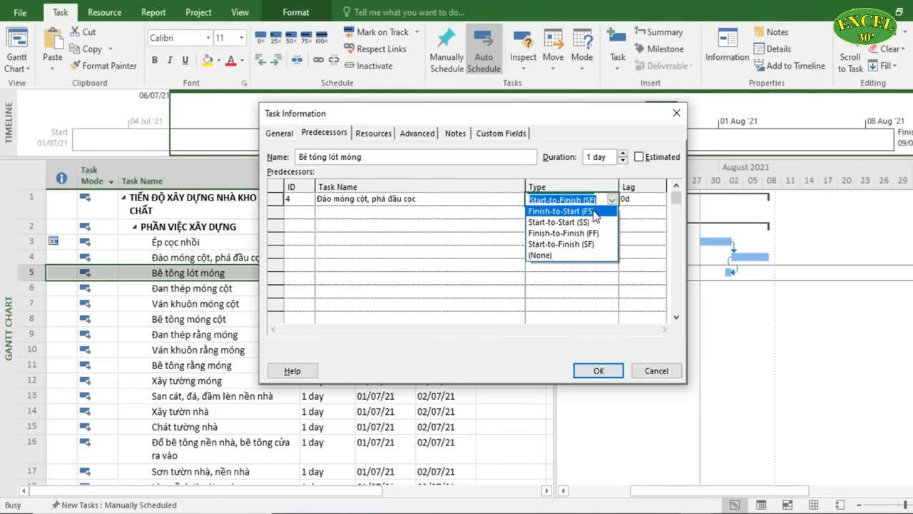
{"action": "left_click", "coordinate": [594, 211]}
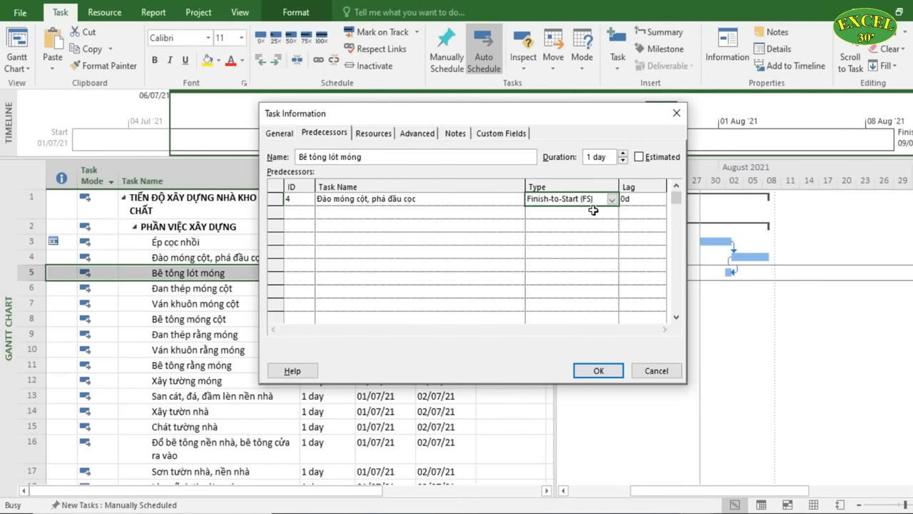
{"action": "left_click", "coordinate": [598, 371]}
Examine the predecessor and start date of "Bê tông lót móng" against the finish date of "Đào móng cột, phá đầu cọc"
{"action": "left_click", "coordinate": [508, 273]}
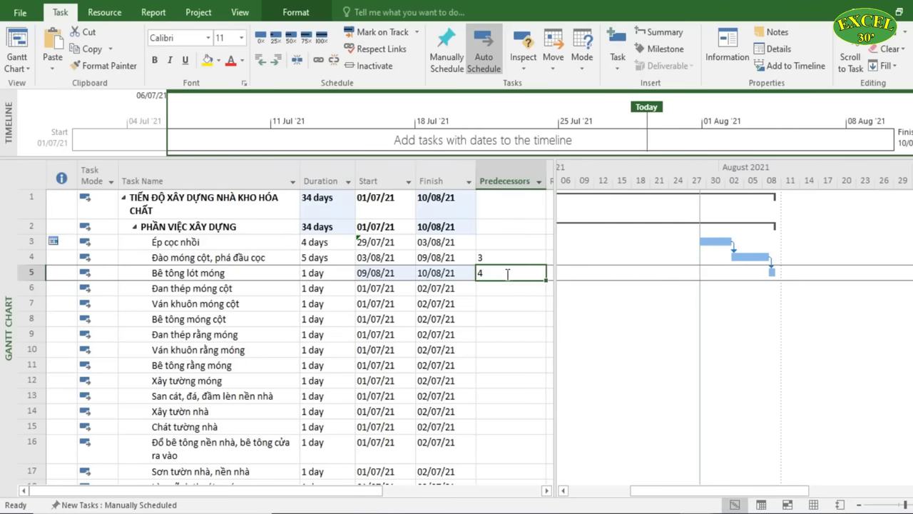
{"action": "left_click", "coordinate": [376, 280]}
{"action": "left_click", "coordinate": [434, 258]}
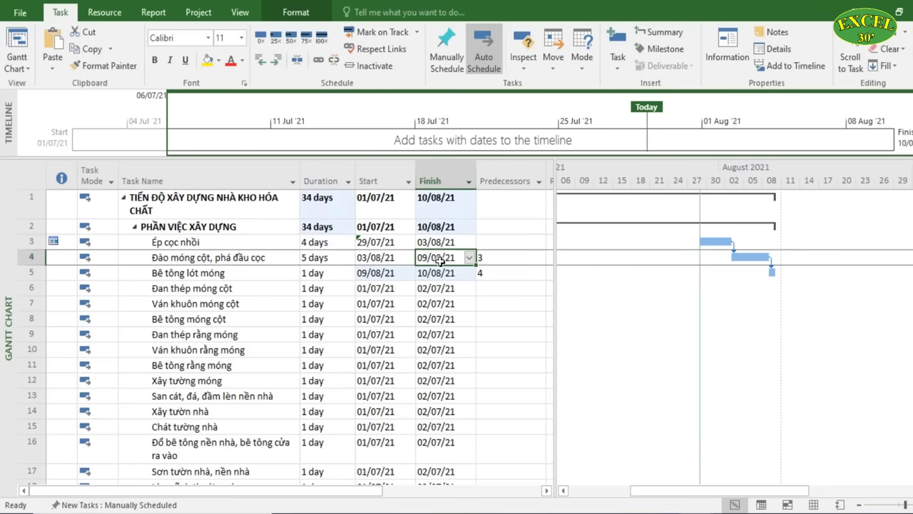
{"action": "left_click", "coordinate": [365, 274]}
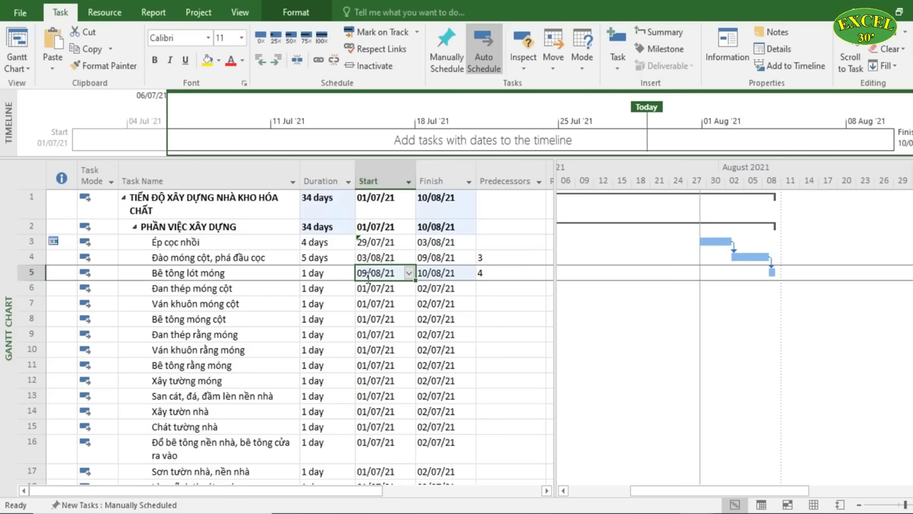
{"action": "left_click", "coordinate": [441, 257]}
{"action": "left_click", "coordinate": [392, 272]}
{"action": "left_click", "coordinate": [433, 258]}
{"action": "left_click", "coordinate": [376, 278]}
{"action": "left_click", "coordinate": [470, 262]}
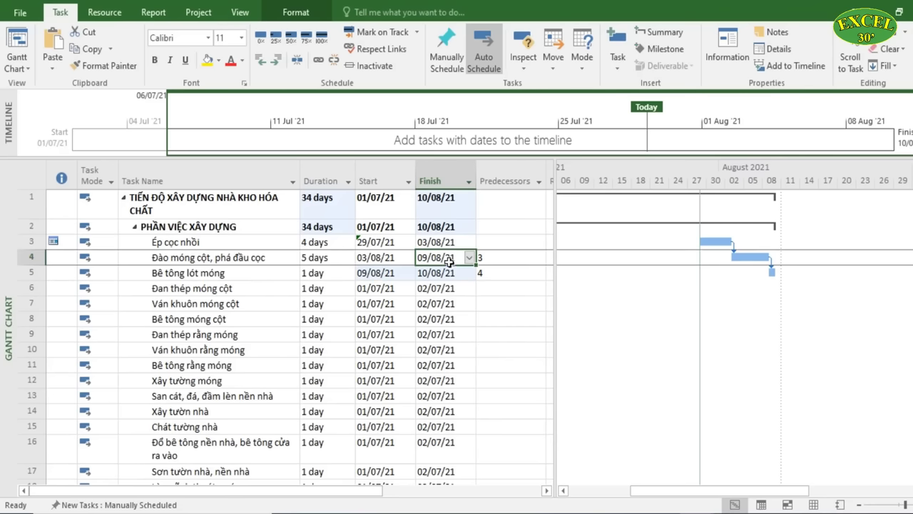
Remove the predecessor from the task "Bê tông lót móng"
{"action": "left_click", "coordinate": [498, 271]}
{"action": "key", "text": "Delete"}
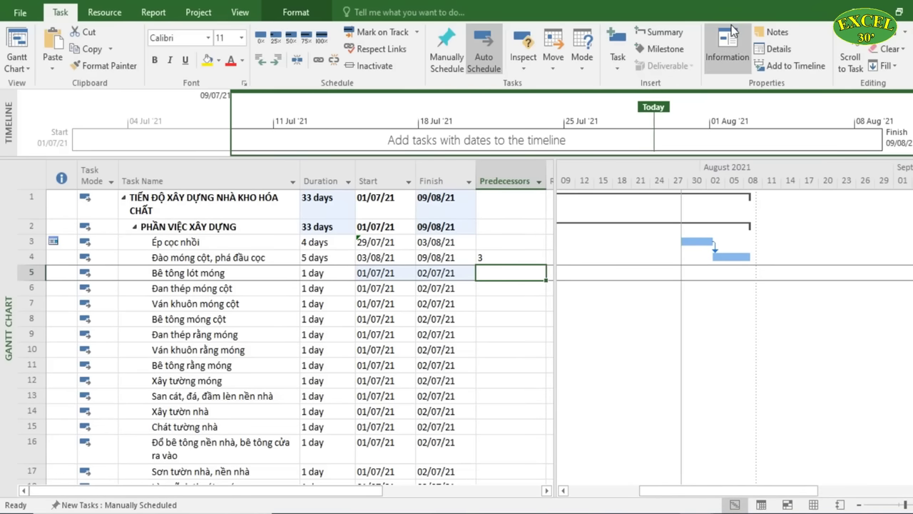
{"action": "left_click", "coordinate": [728, 51]}
{"action": "left_click", "coordinate": [345, 135]}
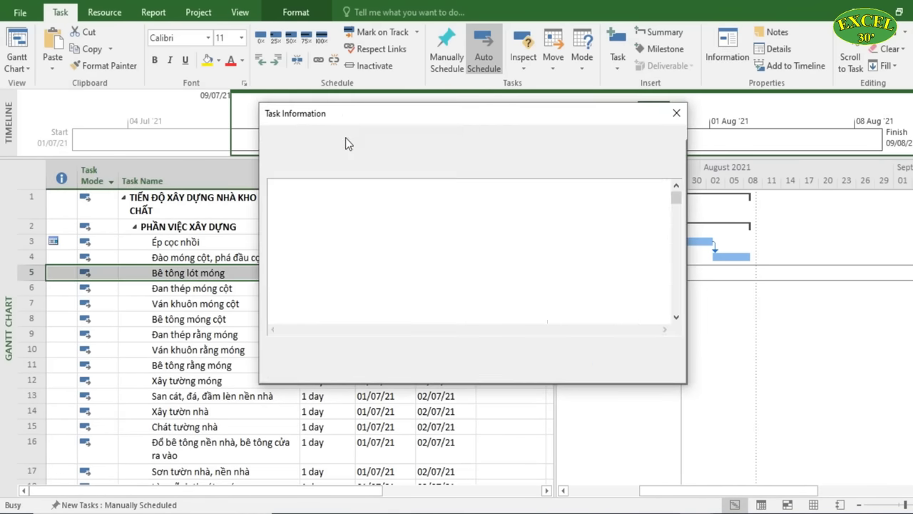
{"action": "left_click", "coordinate": [582, 199]}
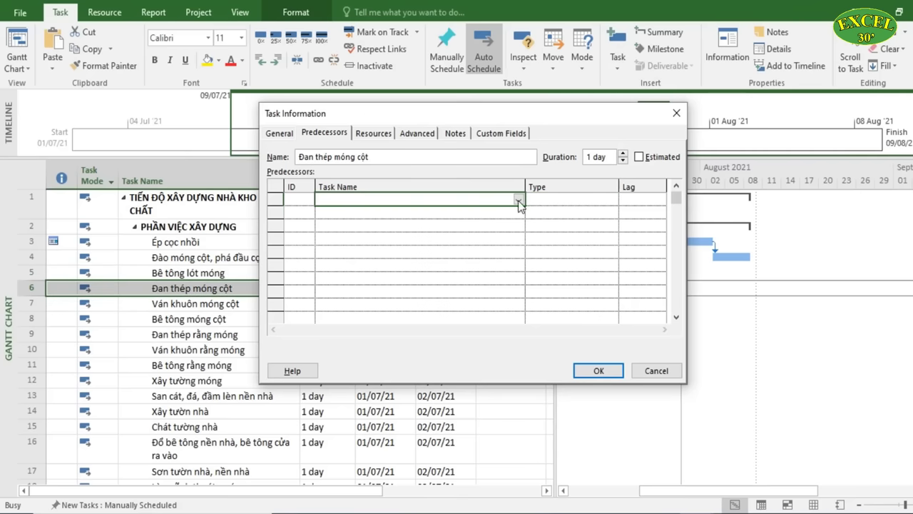
{"action": "left_click", "coordinate": [518, 199]}
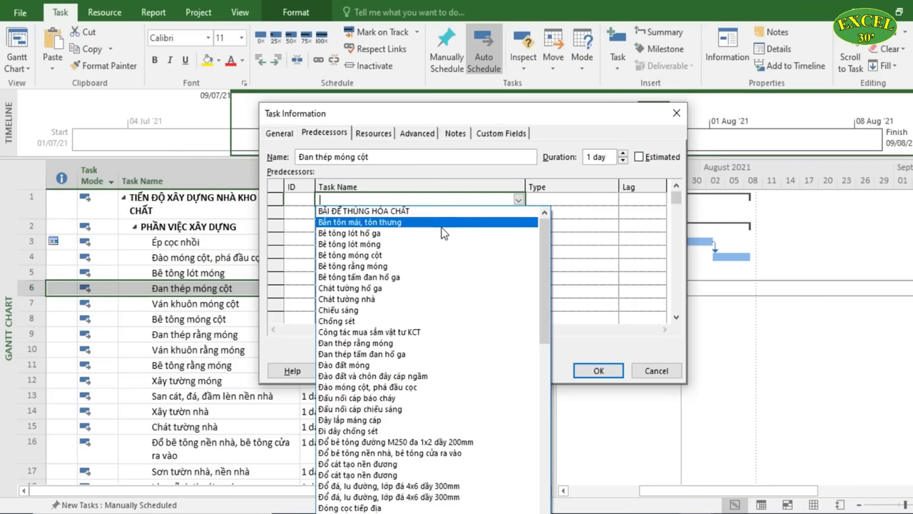
{"action": "left_click", "coordinate": [400, 244]}
{"action": "left_click", "coordinate": [579, 201]}
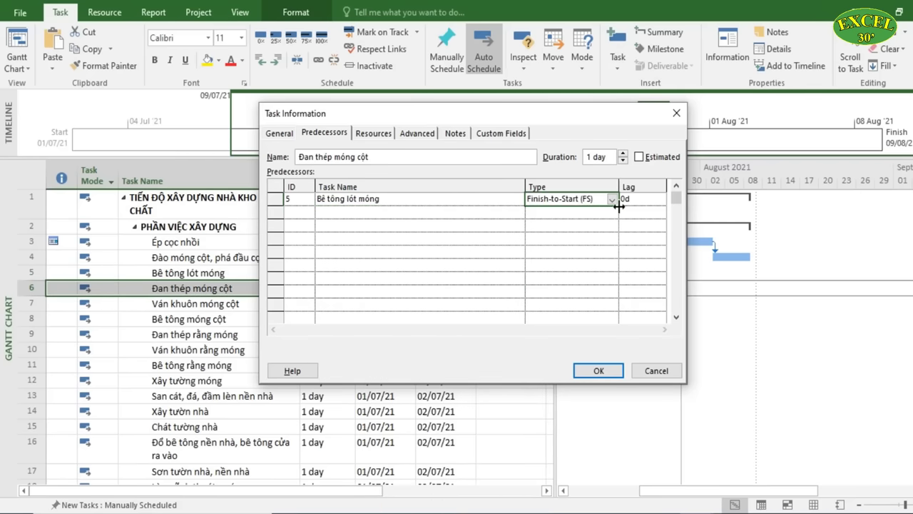
{"action": "left_click", "coordinate": [613, 200]}
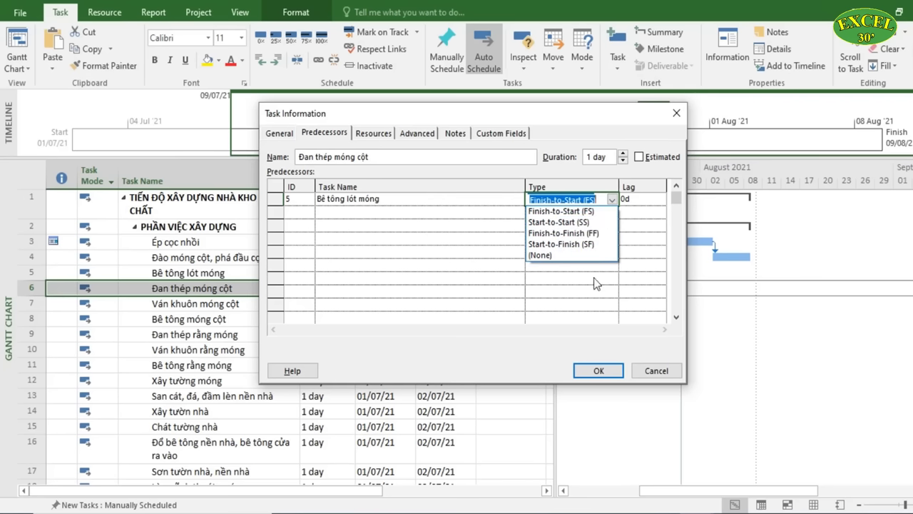
{"action": "left_click", "coordinate": [652, 372]}
{"action": "left_click", "coordinate": [655, 372]}
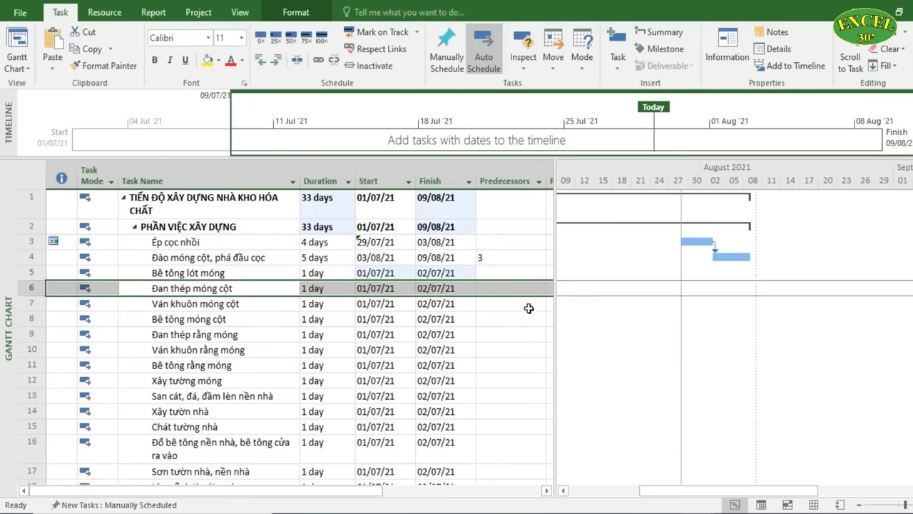
{"action": "left_click", "coordinate": [485, 274]}
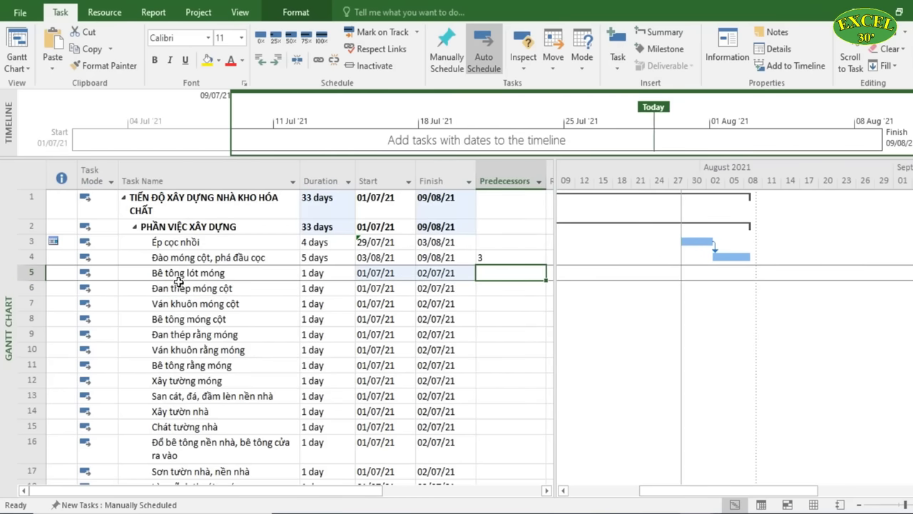
{"action": "left_click", "coordinate": [262, 251]}
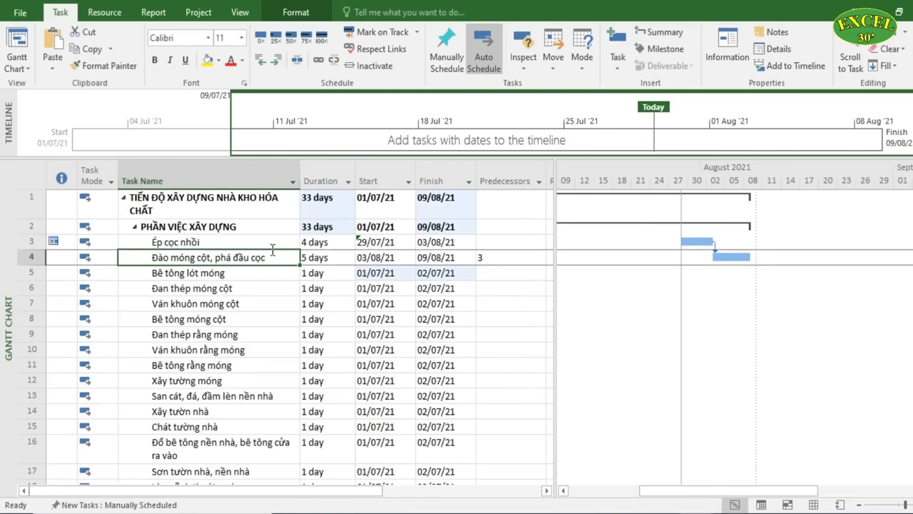
{"action": "left_click", "coordinate": [232, 274]}
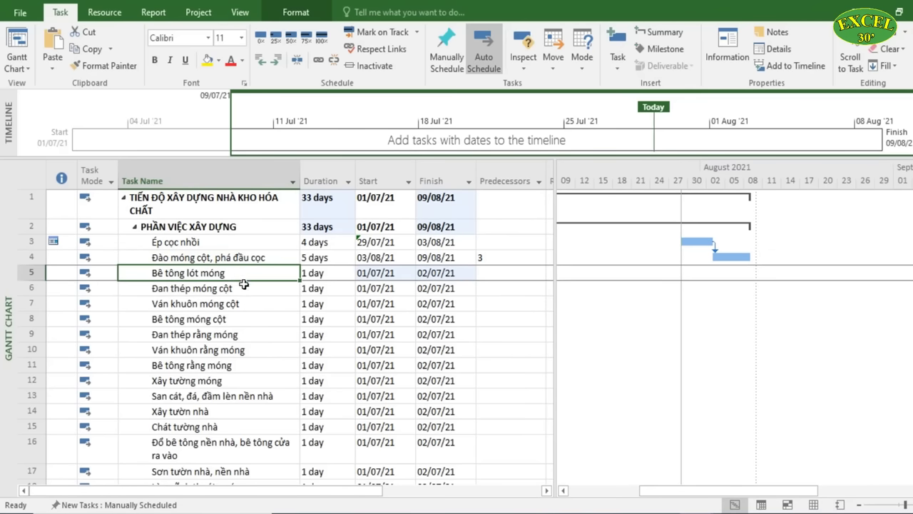
Set the predecessor of task 5, Bê tông lót móng, to 4FS+1day
{"action": "left_click", "coordinate": [513, 274]}
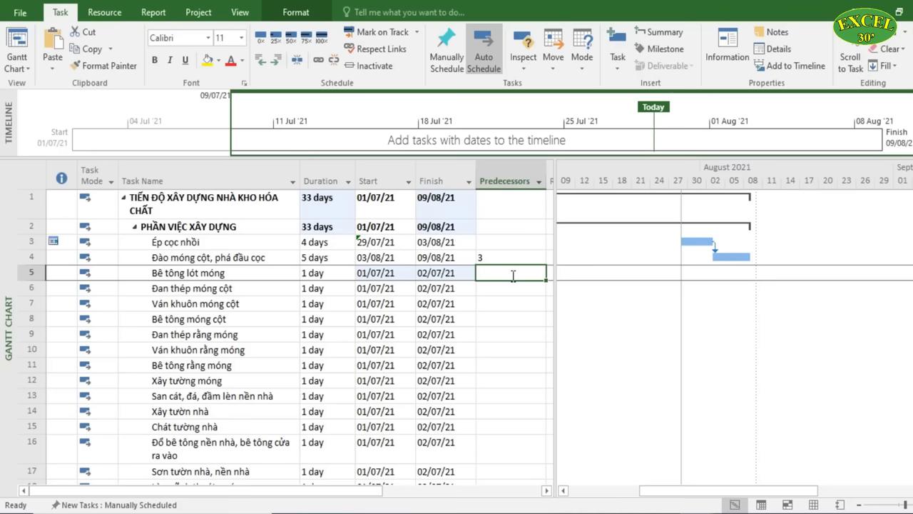
{"action": "left_click", "coordinate": [503, 254]}
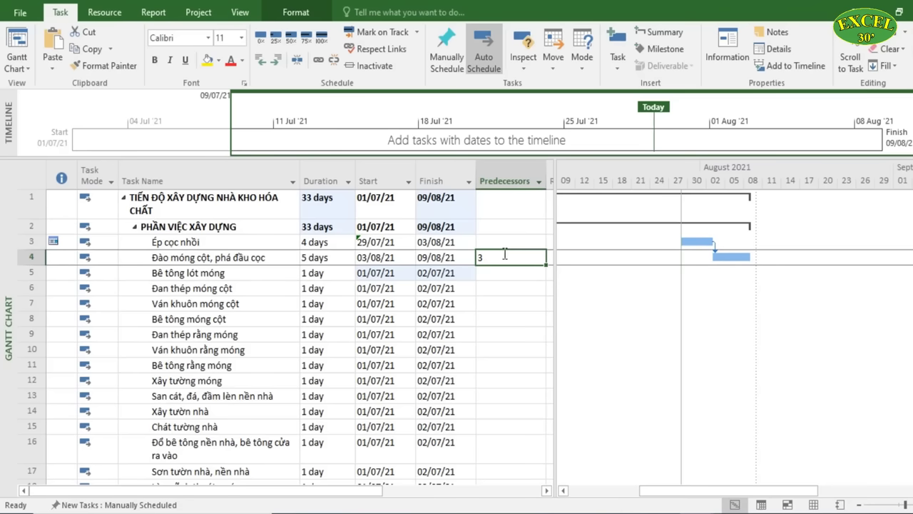
{"action": "left_click", "coordinate": [505, 270]}
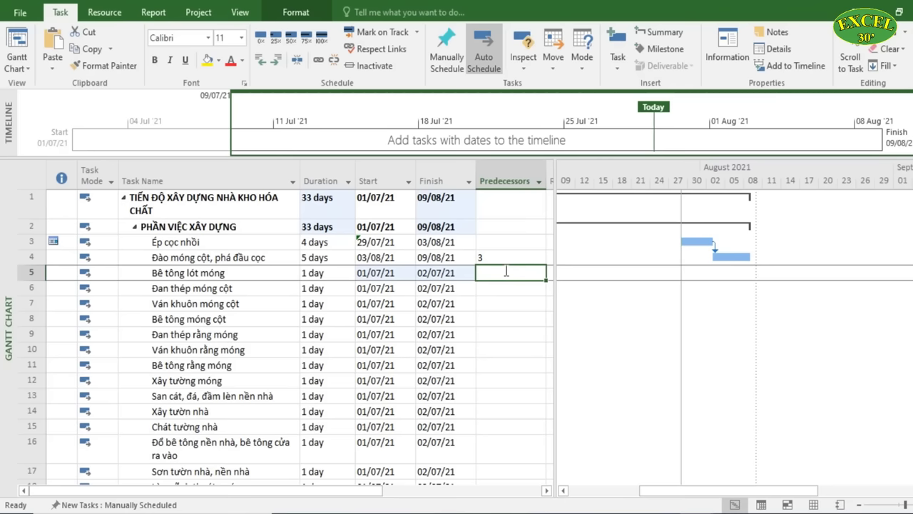
{"action": "type", "text": "FS+1day"}
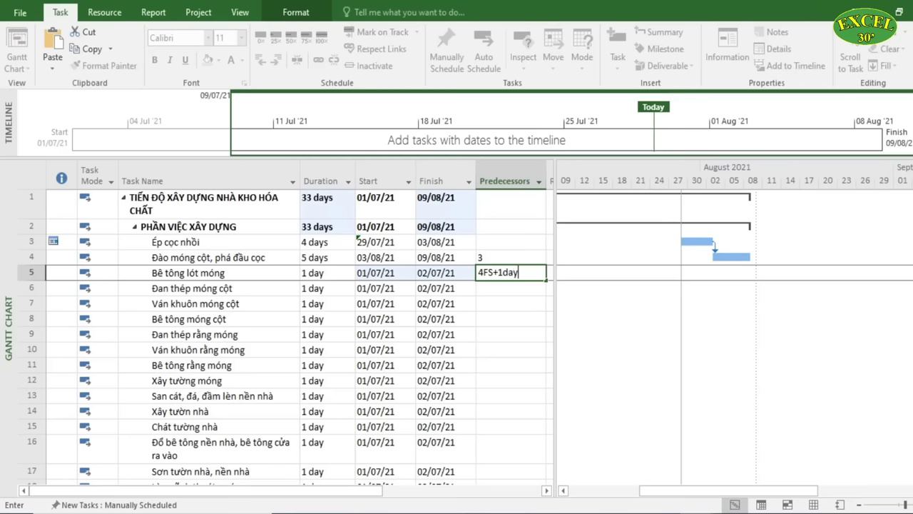
{"action": "key", "text": "Return"}
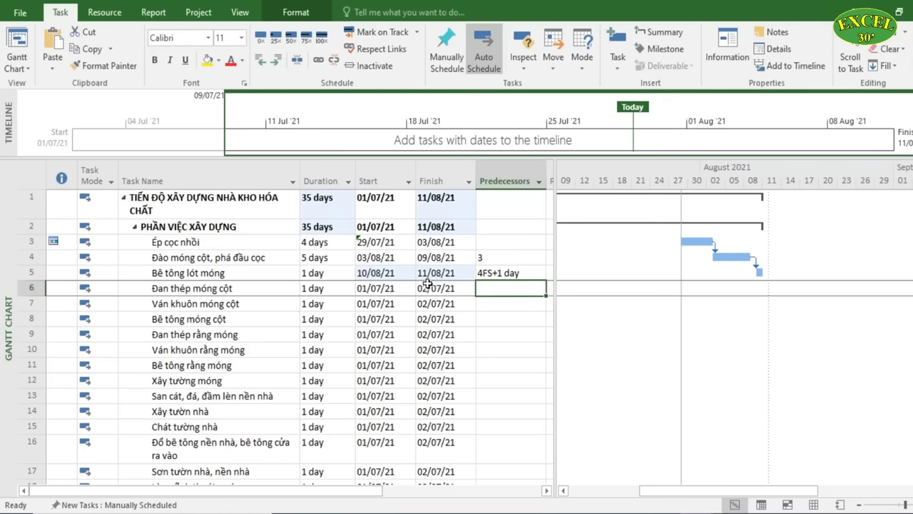
Compare the start date of Bê tông lót móng with the finish date of Đào móng cột, phá đầu cọc, and check both tasks' predecessors
{"action": "left_click", "coordinate": [491, 271]}
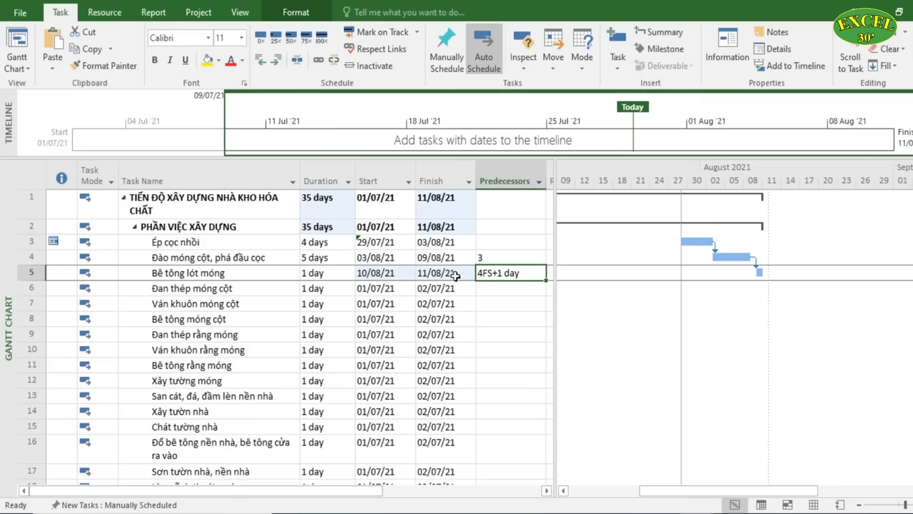
{"action": "left_click", "coordinate": [490, 258]}
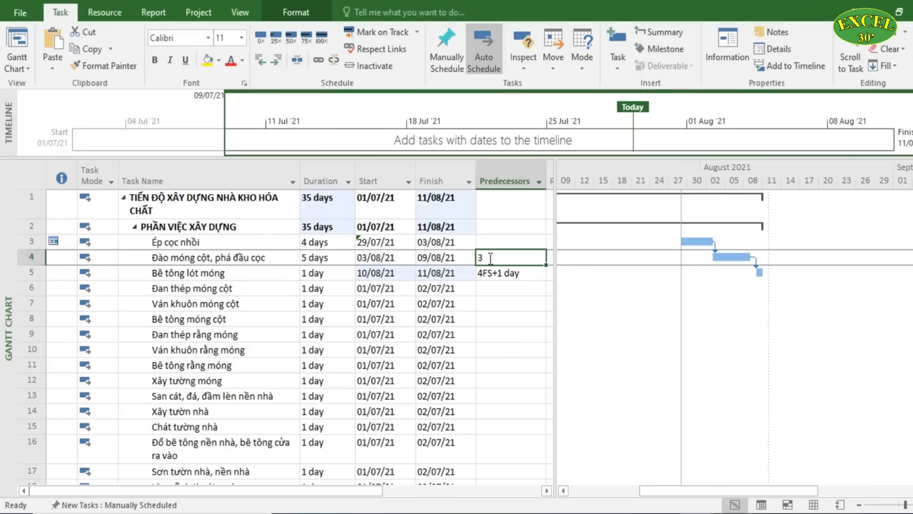
{"action": "left_click", "coordinate": [379, 272]}
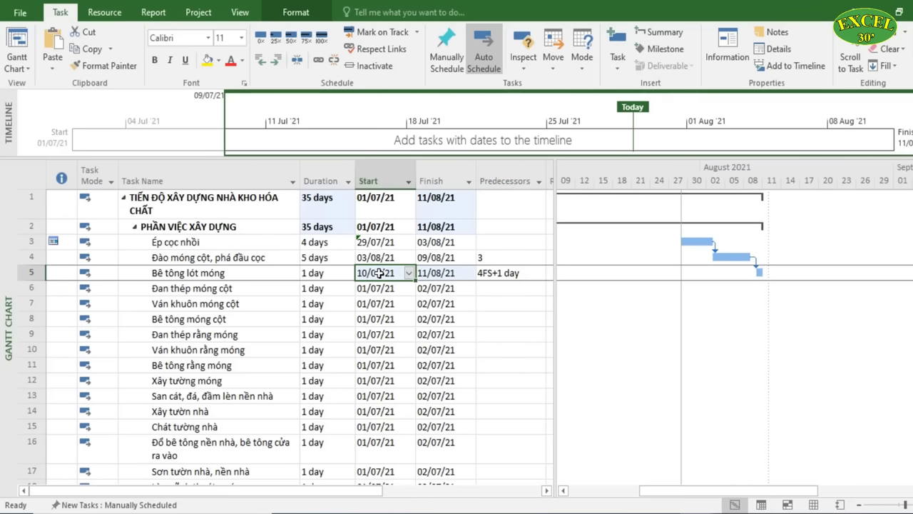
{"action": "left_click", "coordinate": [434, 260]}
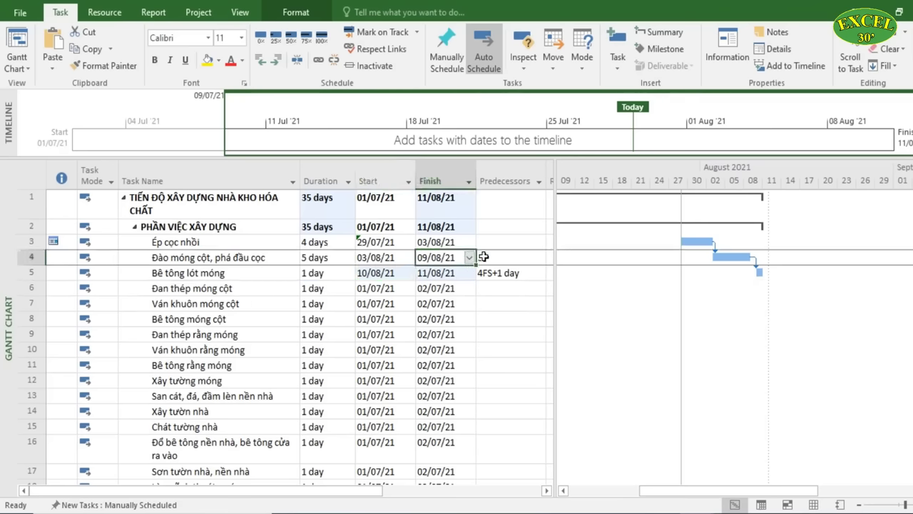
{"action": "left_click", "coordinate": [380, 274]}
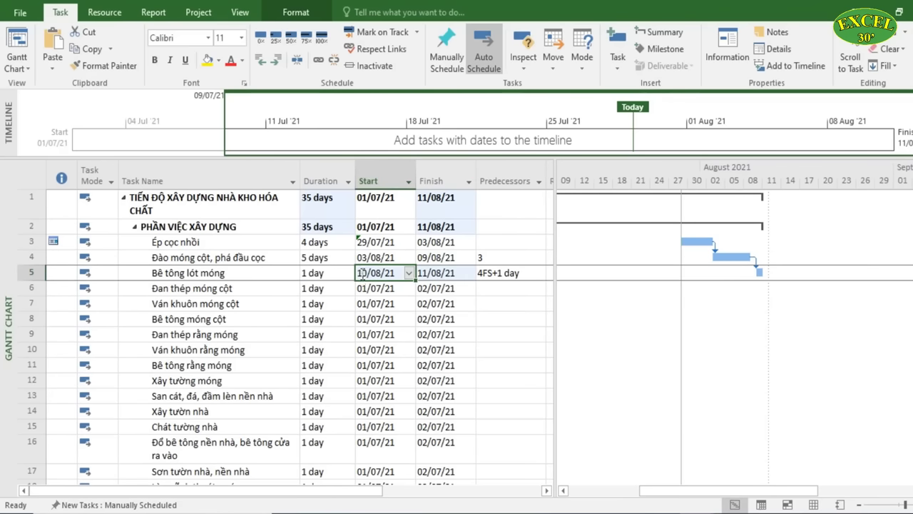
{"action": "left_click", "coordinate": [434, 260]}
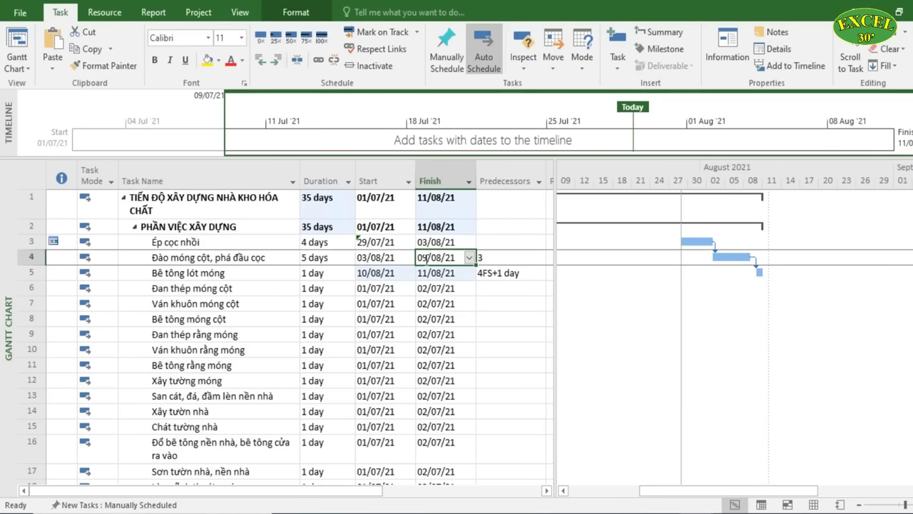
{"action": "left_click", "coordinate": [377, 273]}
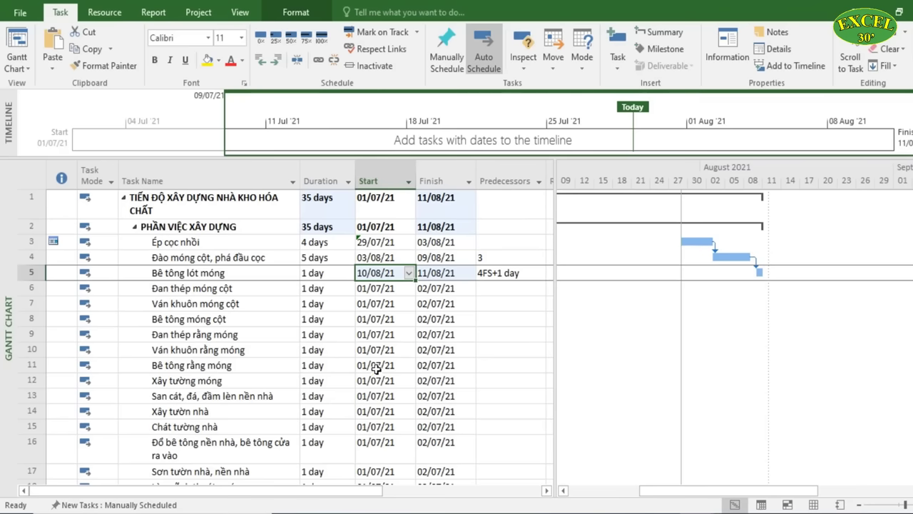
{"action": "left_click", "coordinate": [511, 287]}
{"action": "left_click", "coordinate": [496, 334]}
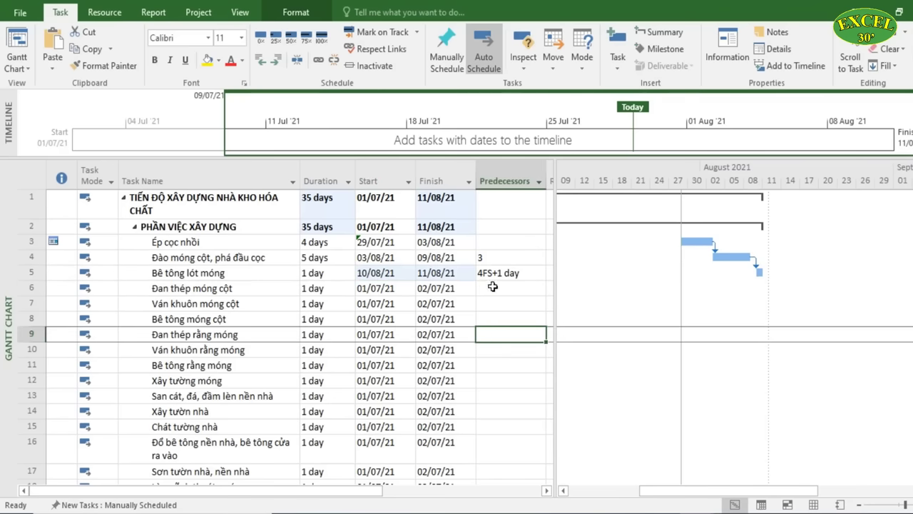
{"action": "left_click", "coordinate": [492, 286]}
{"action": "left_click", "coordinate": [302, 288]}
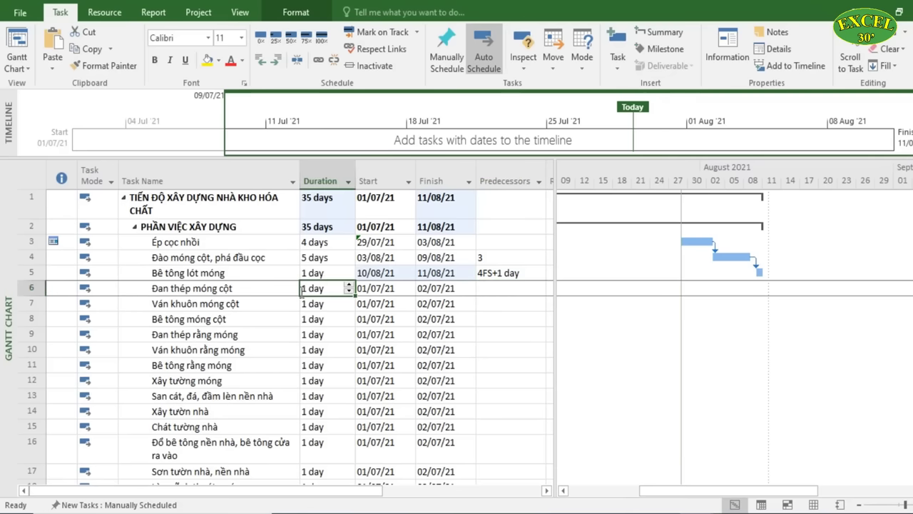
{"action": "left_click", "coordinate": [314, 360]}
{"action": "scroll", "coordinate": [306, 410], "scroll_direction": "down", "scroll_amount": 1}
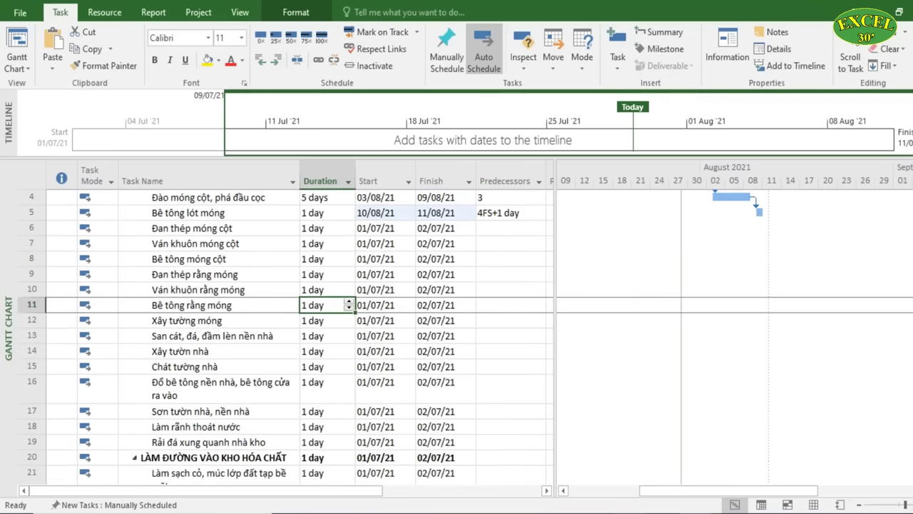
Switch to the completed 2015 warehouse schedule and review the predecessors of tasks 4 to 19
{"action": "left_click", "coordinate": [649, 485]}
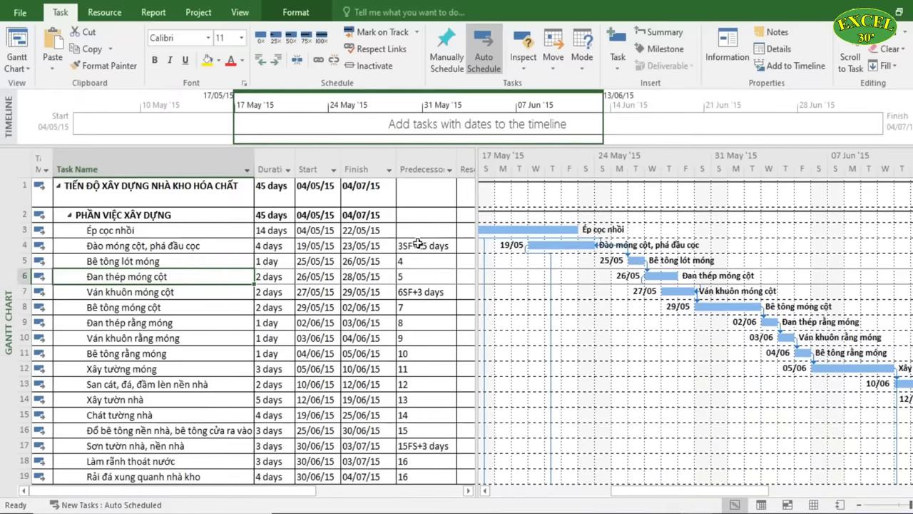
{"action": "left_click_drag", "start_coordinate": [417, 245], "coordinate": [403, 476]}
{"action": "scroll", "coordinate": [407, 430], "scroll_direction": "down", "scroll_amount": 6}
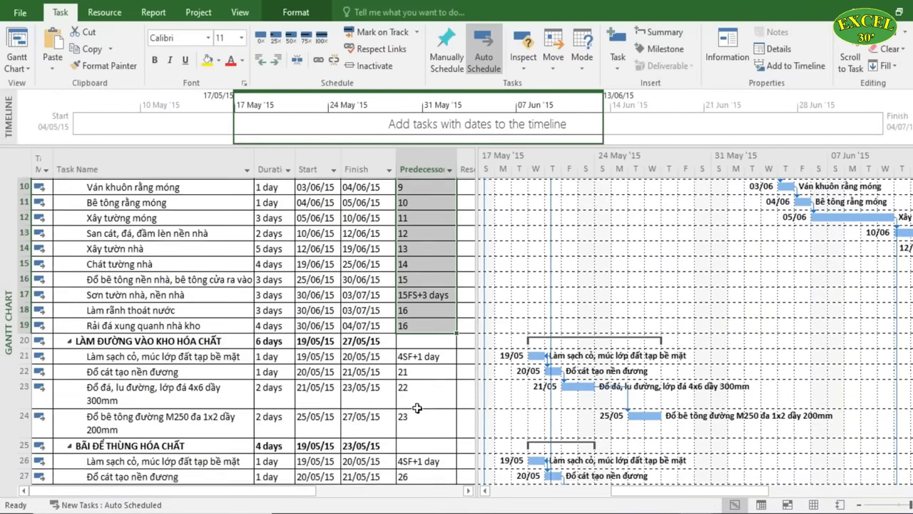
{"action": "scroll", "coordinate": [392, 330], "scroll_direction": "up", "scroll_amount": 4}
{"action": "scroll", "coordinate": [392, 330], "scroll_direction": "up", "scroll_amount": 2}
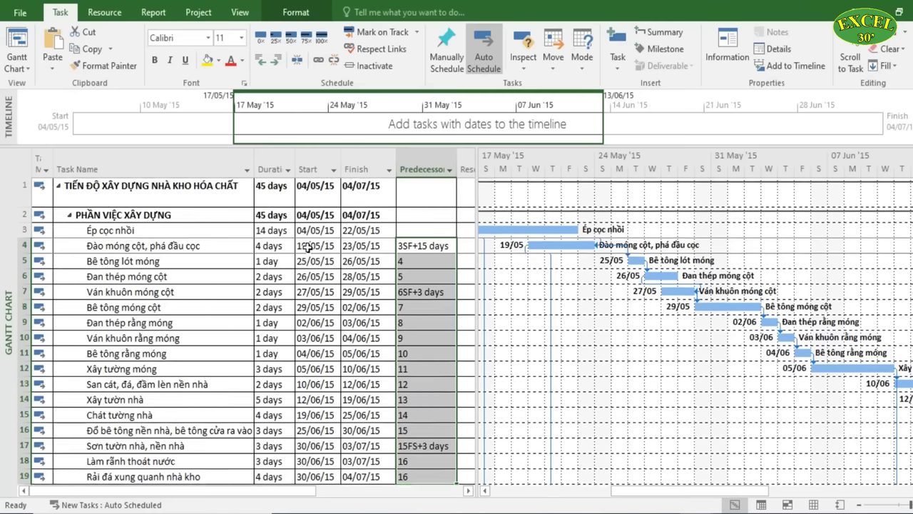
Copy the durations of tasks 3 to 19, from Ép cọc nhồi to Rải đá xung quanh nhà kho, in the 2015 schedule
{"action": "left_click", "coordinate": [269, 230]}
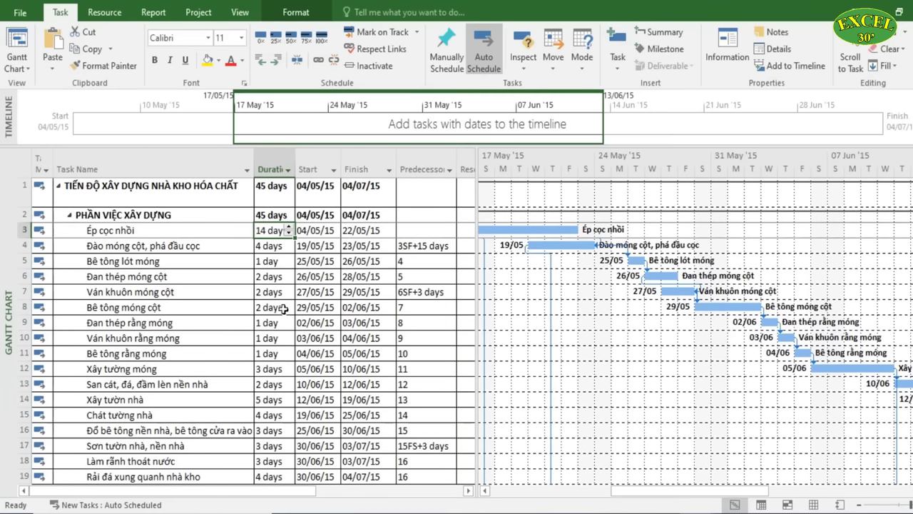
{"action": "scroll", "coordinate": [286, 314], "scroll_direction": "down", "scroll_amount": 3}
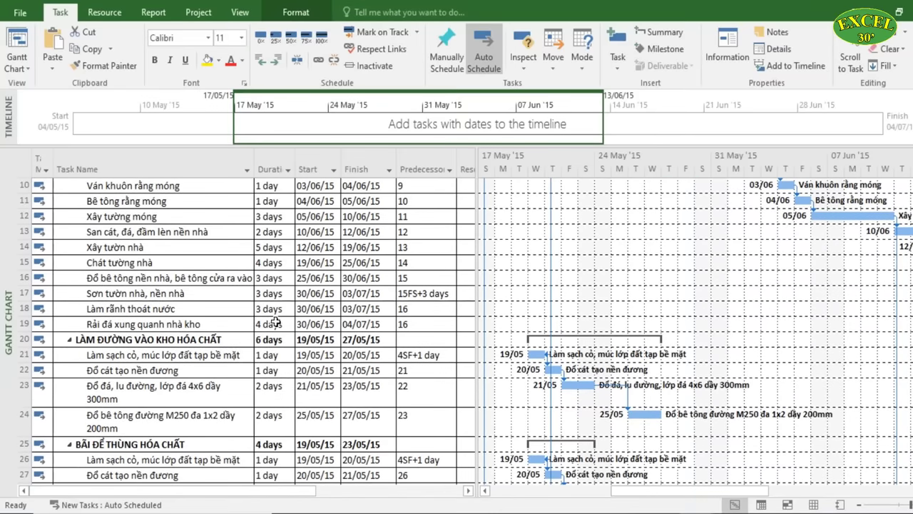
{"action": "key", "text": "ctrl+space"}
{"action": "scroll", "coordinate": [278, 317], "scroll_direction": "up", "scroll_amount": 3}
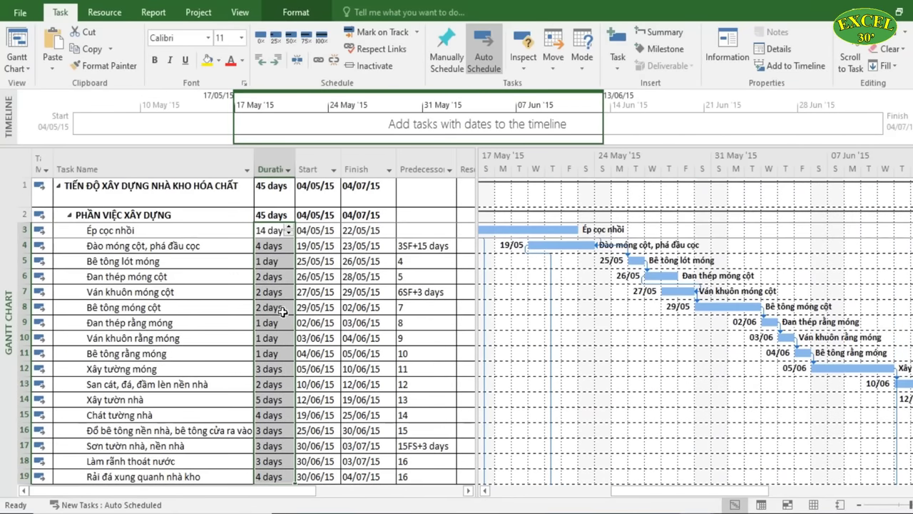
{"action": "scroll", "coordinate": [280, 229], "scroll_direction": "down", "scroll_amount": 4}
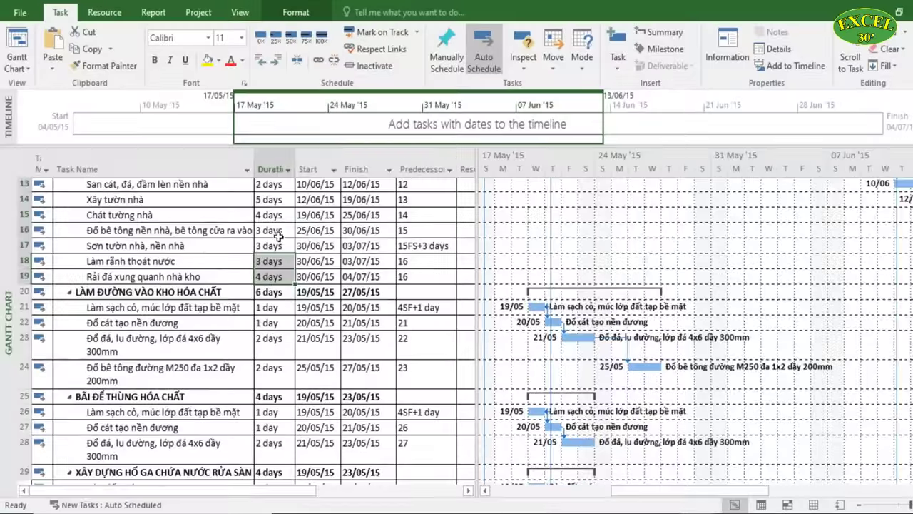
{"action": "scroll", "coordinate": [278, 216], "scroll_direction": "up", "scroll_amount": 4}
{"action": "scroll", "coordinate": [277, 235], "scroll_direction": "down", "scroll_amount": 5}
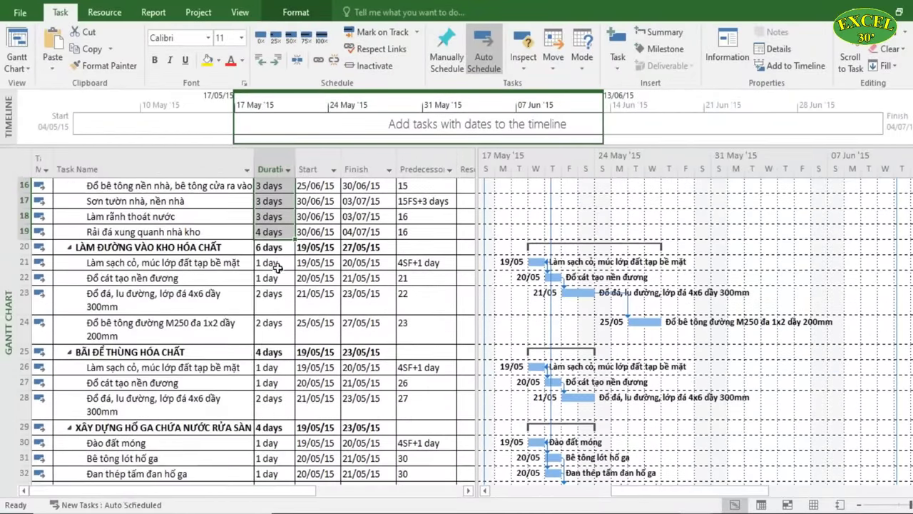
Switch to Tien do mau.mpp and paste the copied durations starting at task 3, Ép cọc nhồi
{"action": "key", "text": "alt+Tab"}
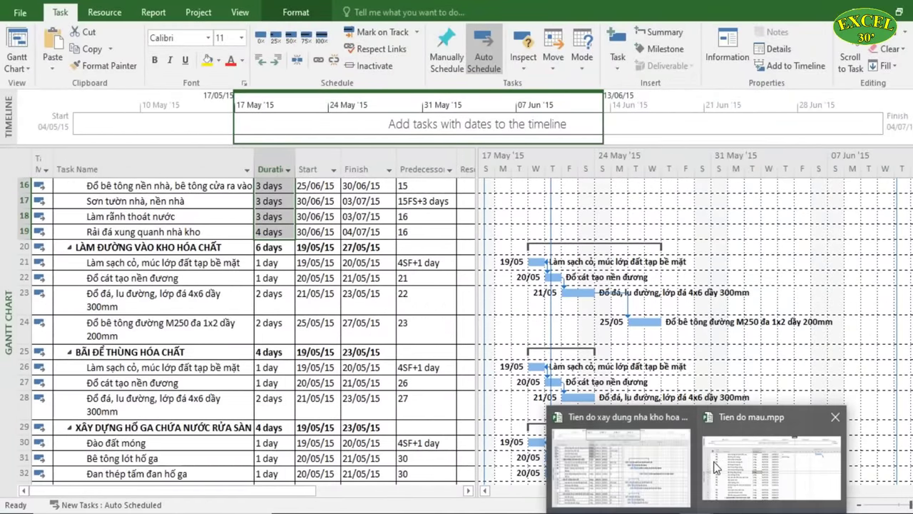
{"action": "left_click", "coordinate": [715, 467]}
{"action": "scroll", "coordinate": [343, 235], "scroll_direction": "up", "scroll_amount": 2}
{"action": "left_click", "coordinate": [321, 243]}
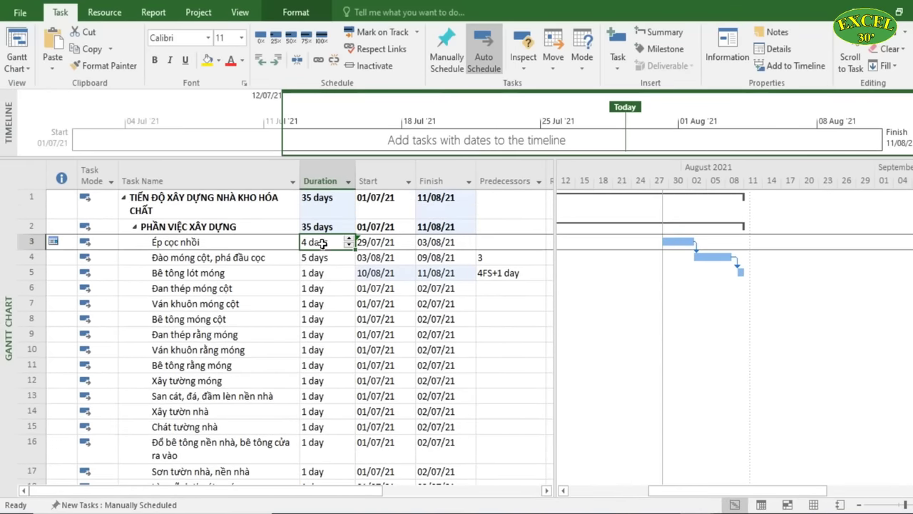
{"action": "right_click", "coordinate": [321, 243]}
{"action": "left_click", "coordinate": [355, 243]}
{"action": "scroll", "coordinate": [358, 257], "scroll_direction": "down", "scroll_amount": 7}
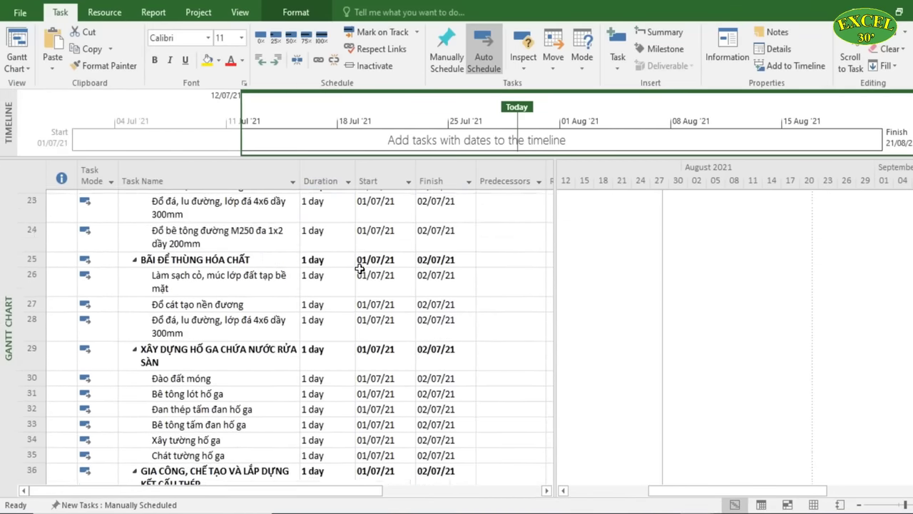
{"action": "scroll", "coordinate": [361, 269], "scroll_direction": "up", "scroll_amount": 3}
{"action": "scroll", "coordinate": [360, 269], "scroll_direction": "up", "scroll_amount": 5}
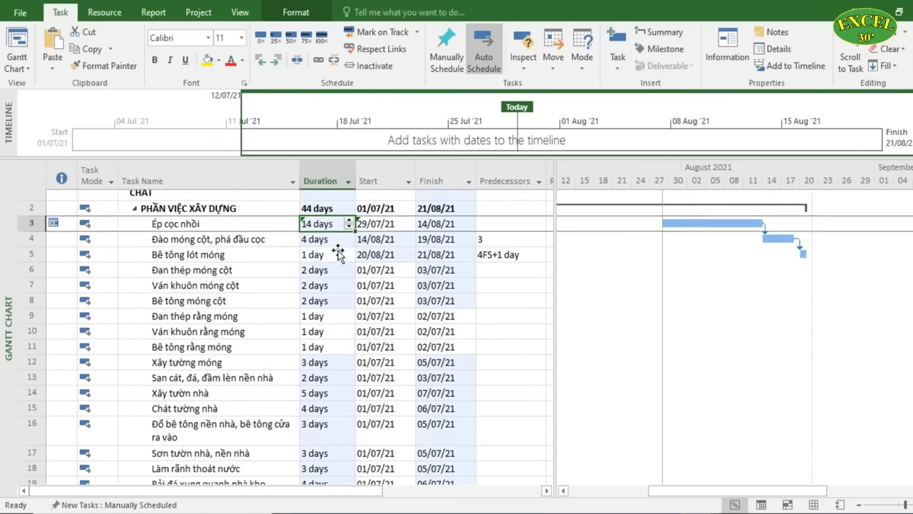
Return to the 2015 warehouse schedule and copy the durations of all tasks from 1 to 76
{"action": "mouse_move", "coordinate": [668, 477]}
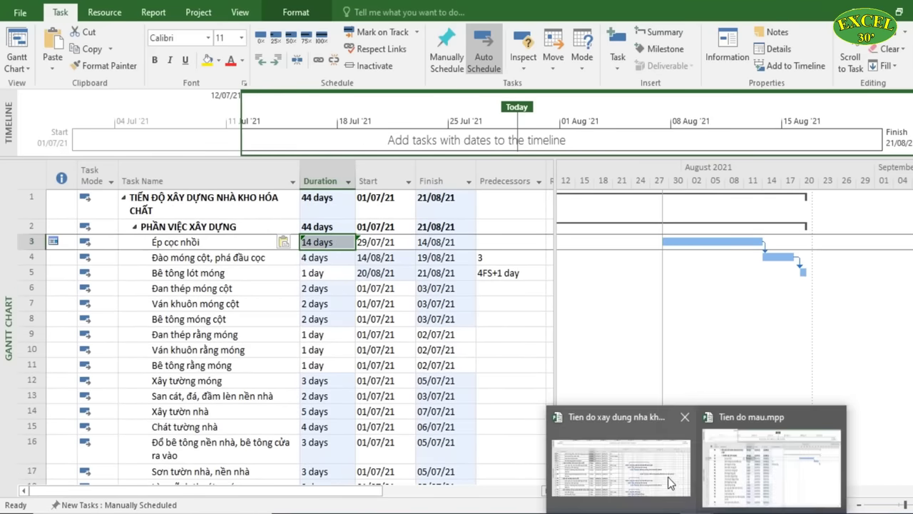
{"action": "left_click", "coordinate": [635, 478]}
{"action": "scroll", "coordinate": [276, 285], "scroll_direction": "up", "scroll_amount": 5}
{"action": "left_click", "coordinate": [276, 201]}
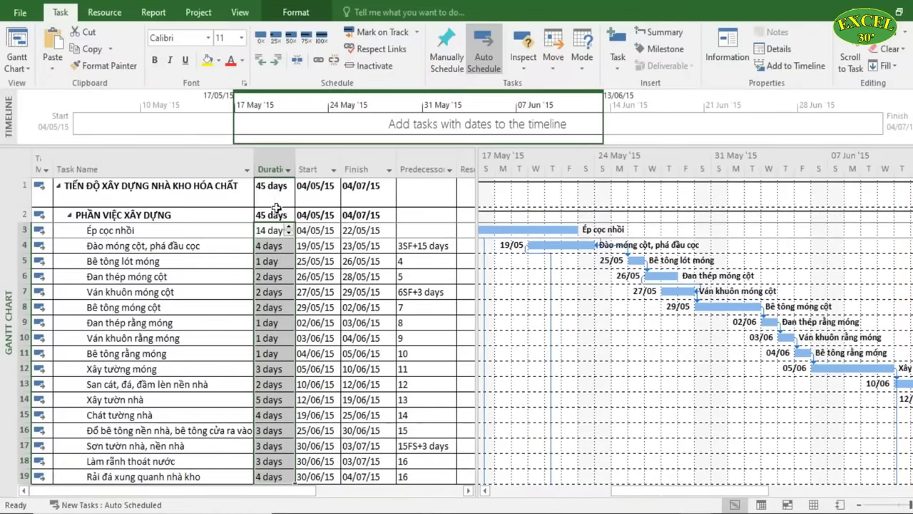
{"action": "scroll", "coordinate": [275, 249], "scroll_direction": "down", "scroll_amount": 20}
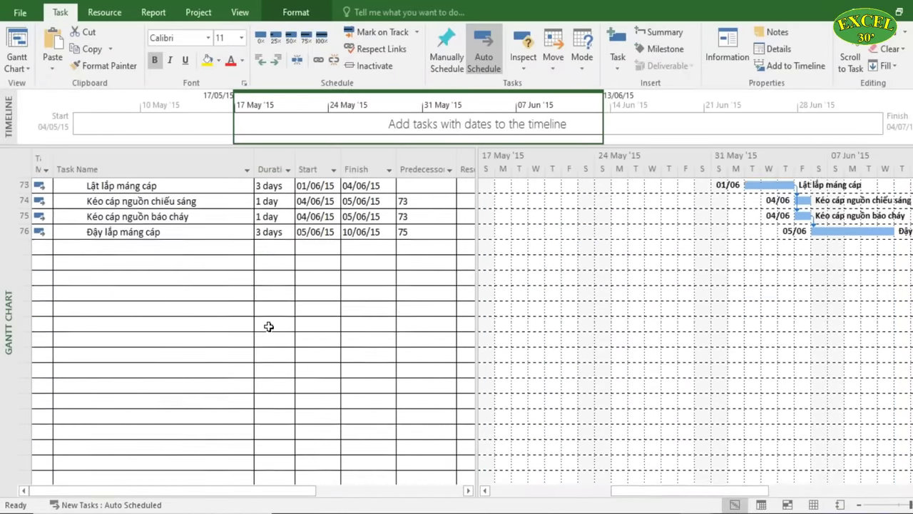
{"action": "scroll", "coordinate": [278, 328], "scroll_direction": "up", "scroll_amount": 2}
{"action": "left_click", "coordinate": [277, 335], "text": "shift"}
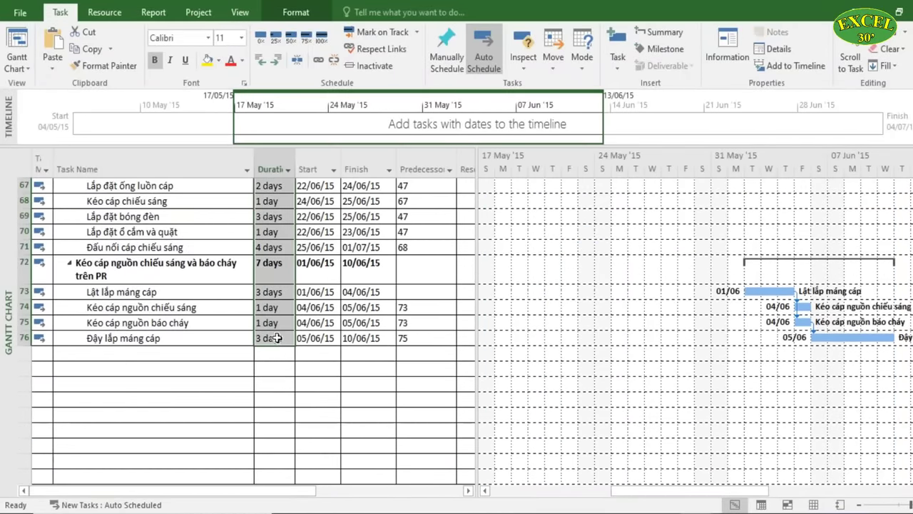
{"action": "scroll", "coordinate": [511, 331], "scroll_direction": "up", "scroll_amount": 3}
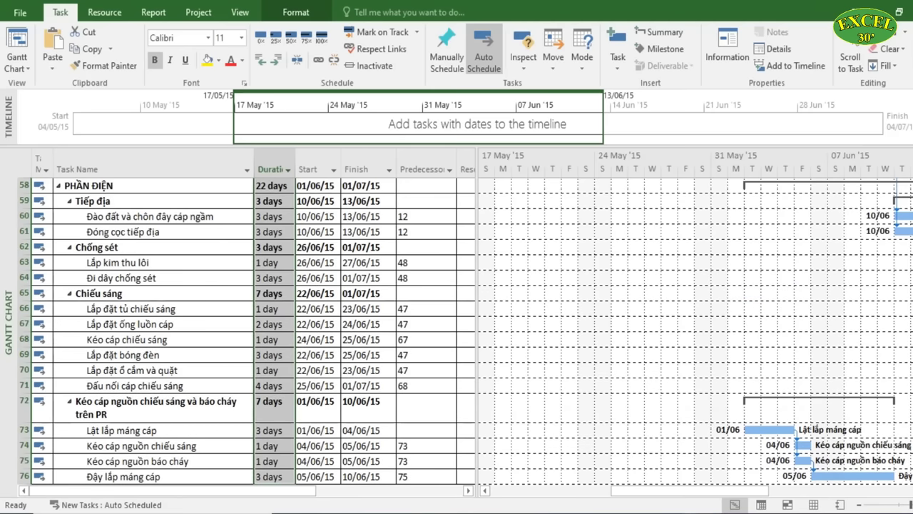
Switch back to Tien do mau.mpp, paste the copied durations starting at task 1, and check the task rows below
{"action": "left_click", "coordinate": [725, 471]}
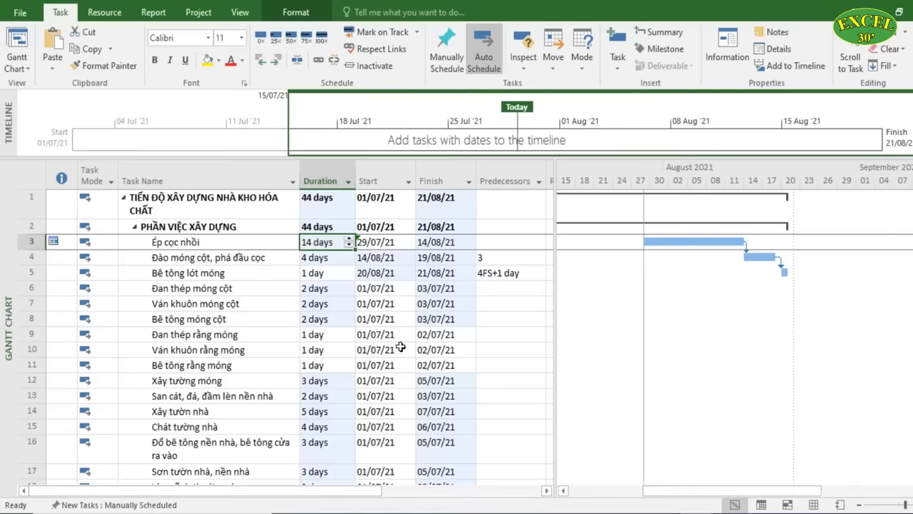
{"action": "left_click", "coordinate": [325, 203]}
{"action": "right_click", "coordinate": [326, 202]}
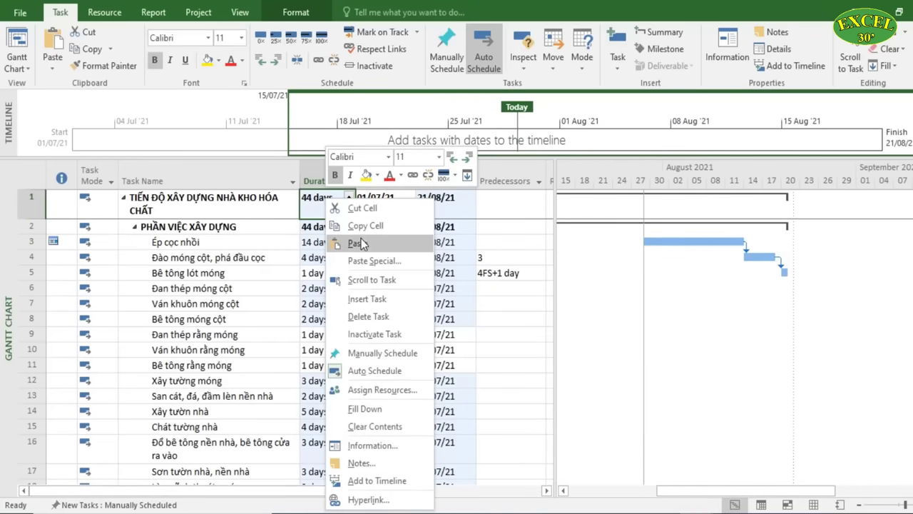
{"action": "left_click", "coordinate": [361, 244]}
{"action": "scroll", "coordinate": [364, 286], "scroll_direction": "down", "scroll_amount": 15}
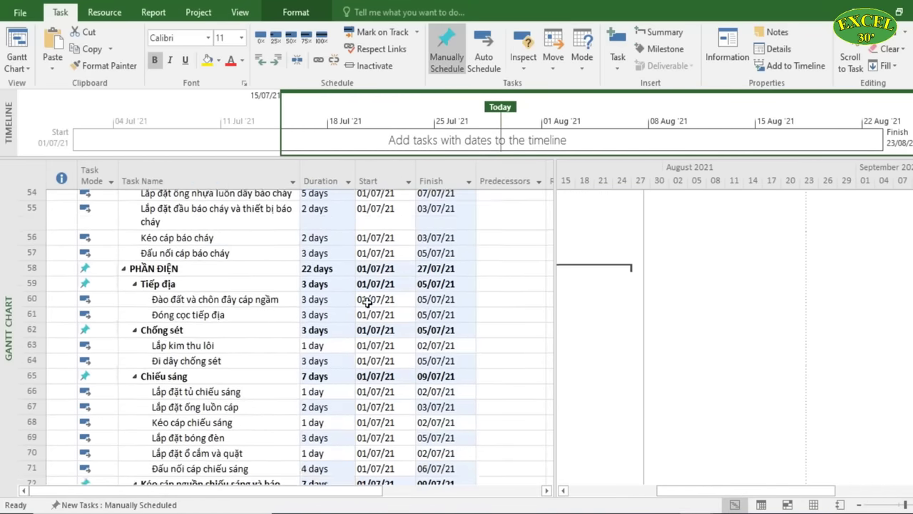
Set the task mode of all tasks in the schedule to Auto Schedule
{"action": "scroll", "coordinate": [365, 302], "scroll_direction": "down", "scroll_amount": 5}
{"action": "scroll", "coordinate": [364, 285], "scroll_direction": "up", "scroll_amount": 20}
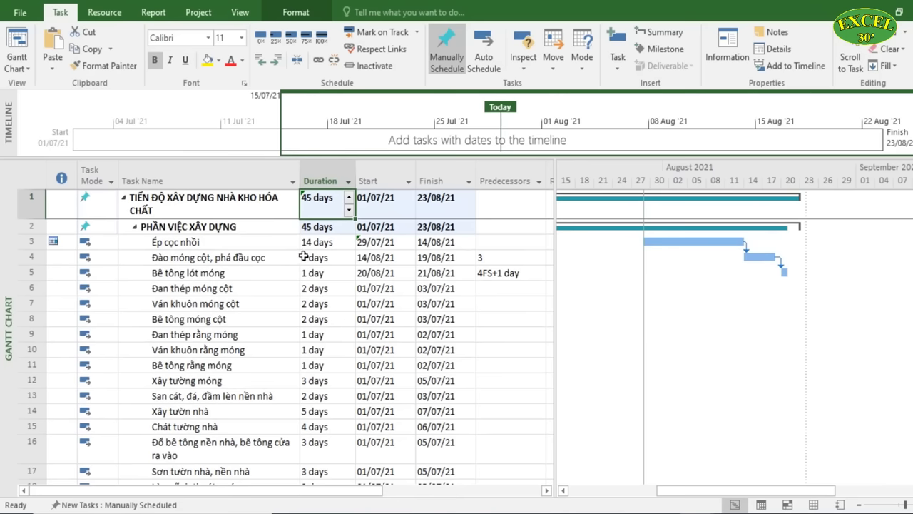
{"action": "left_click", "coordinate": [321, 290]}
{"action": "left_click", "coordinate": [314, 335]}
{"action": "left_click", "coordinate": [315, 363]}
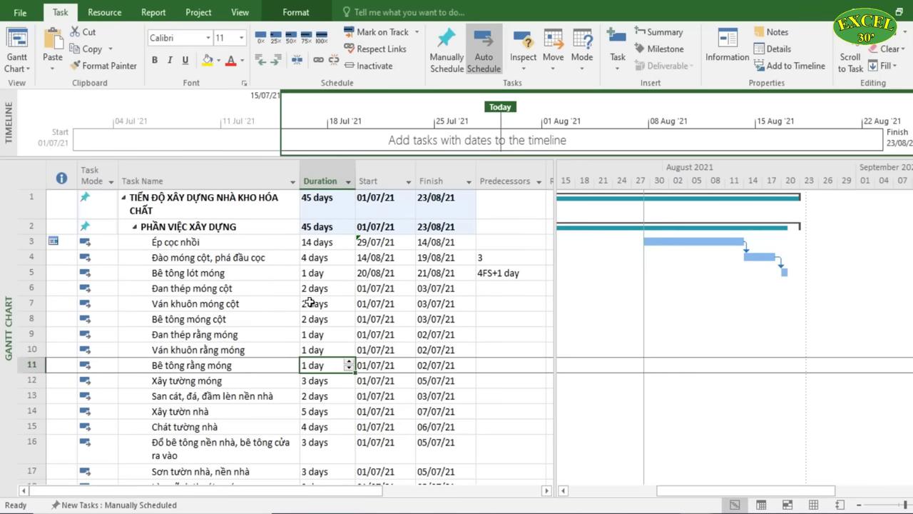
{"action": "left_click", "coordinate": [99, 176]}
{"action": "left_click", "coordinate": [483, 59]}
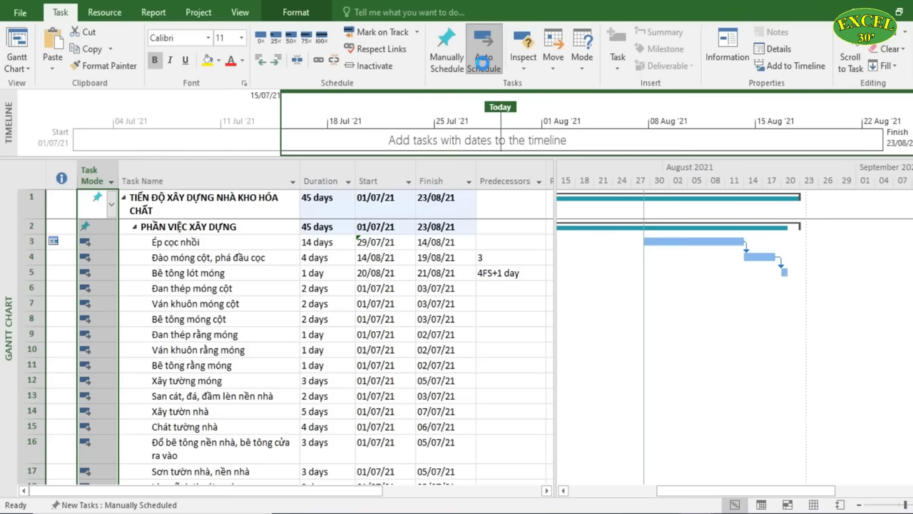
{"action": "left_click", "coordinate": [358, 302]}
Switch to the 2015 warehouse schedule and copy the predecessors of all tasks from 1 to 76
{"action": "left_click", "coordinate": [505, 203]}
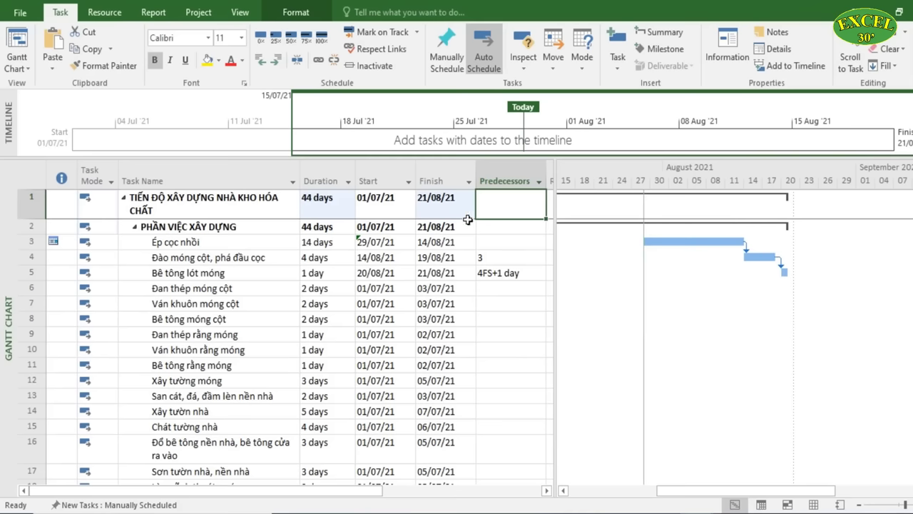
{"action": "left_click_drag", "start_coordinate": [496, 256], "coordinate": [495, 287]}
{"action": "left_click", "coordinate": [495, 309]}
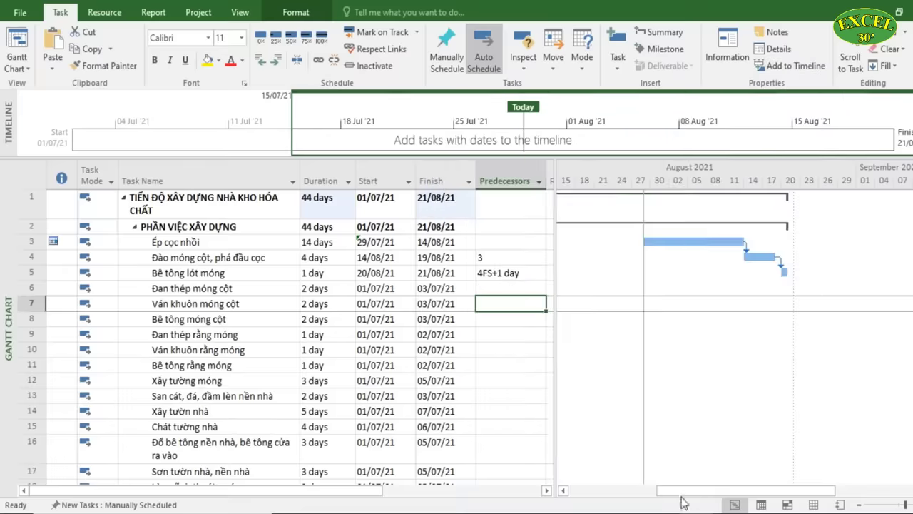
{"action": "left_click", "coordinate": [638, 476]}
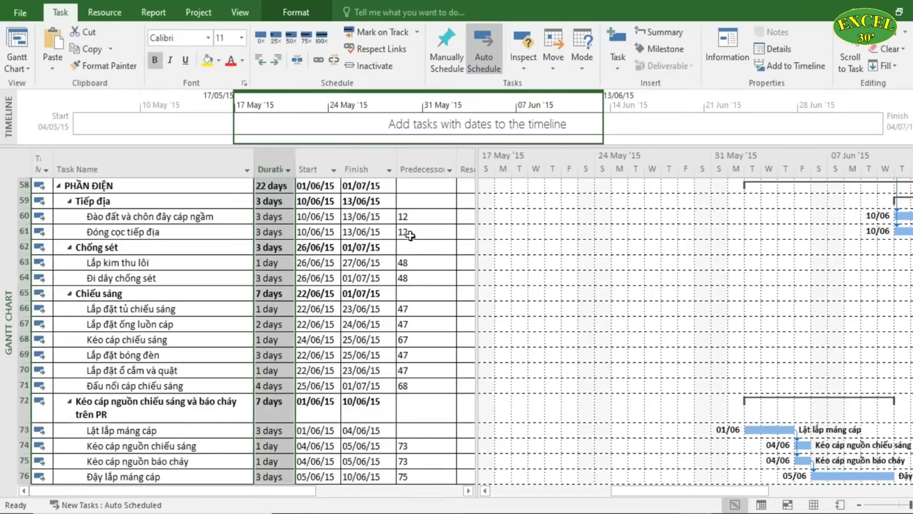
{"action": "scroll", "coordinate": [410, 236], "scroll_direction": "up", "scroll_amount": 20}
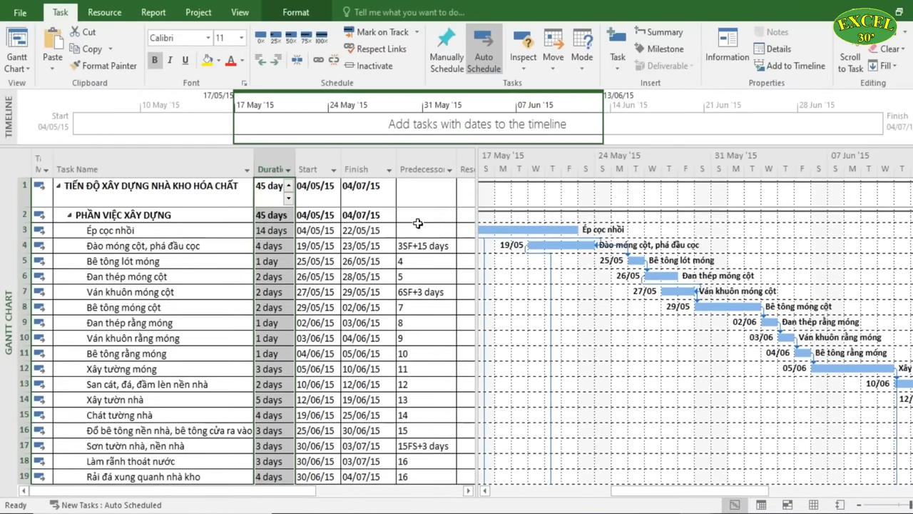
{"action": "left_click", "coordinate": [417, 196]}
{"action": "scroll", "coordinate": [420, 321], "scroll_direction": "down", "scroll_amount": 20}
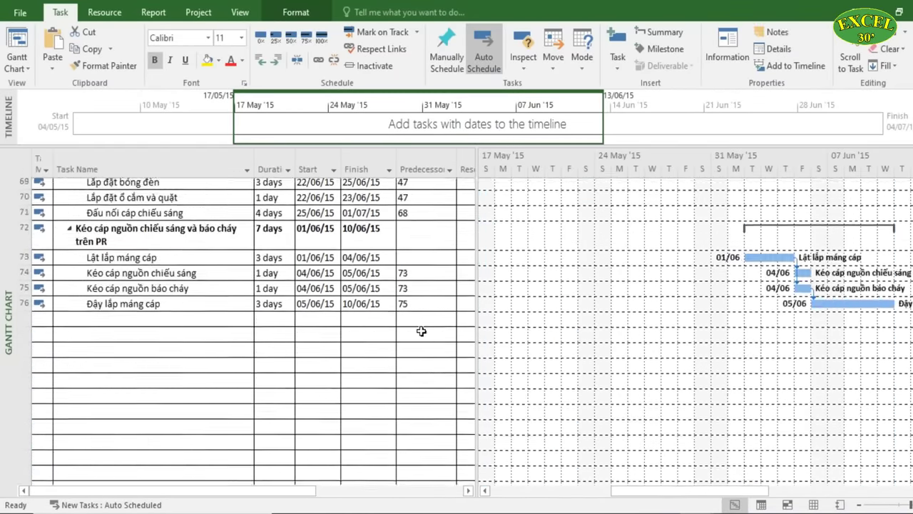
{"action": "left_click", "coordinate": [406, 291], "text": "shift"}
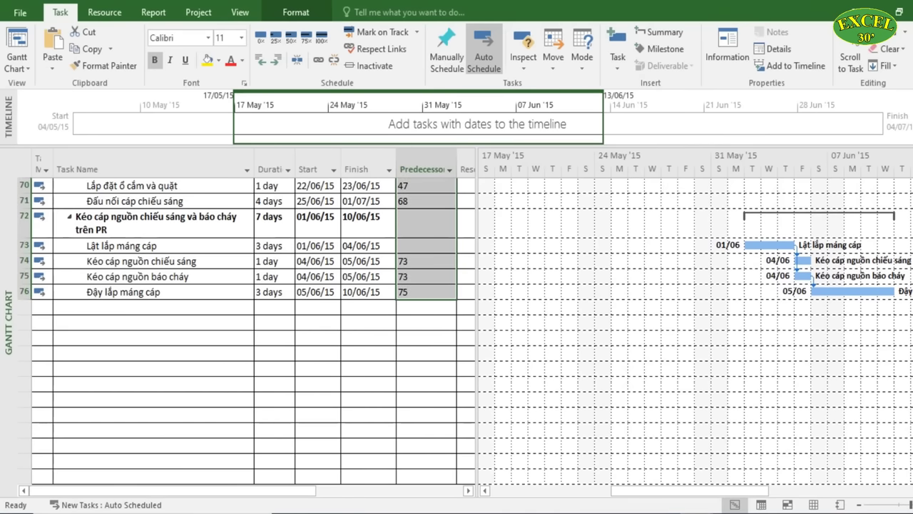
Return to Tien do mau.mpp and paste the copied predecessors starting at task 1
{"action": "left_click", "coordinate": [606, 396]}
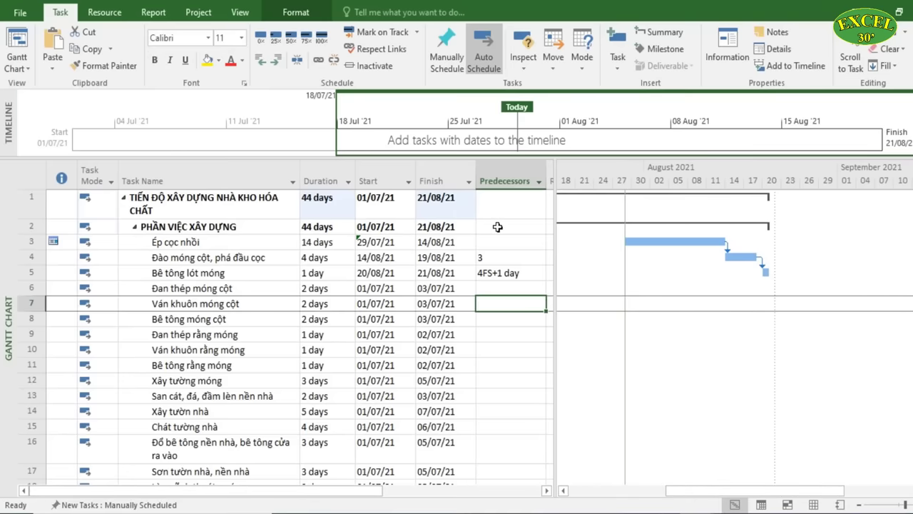
{"action": "left_click", "coordinate": [496, 206]}
{"action": "key", "text": "ctrl+v"}
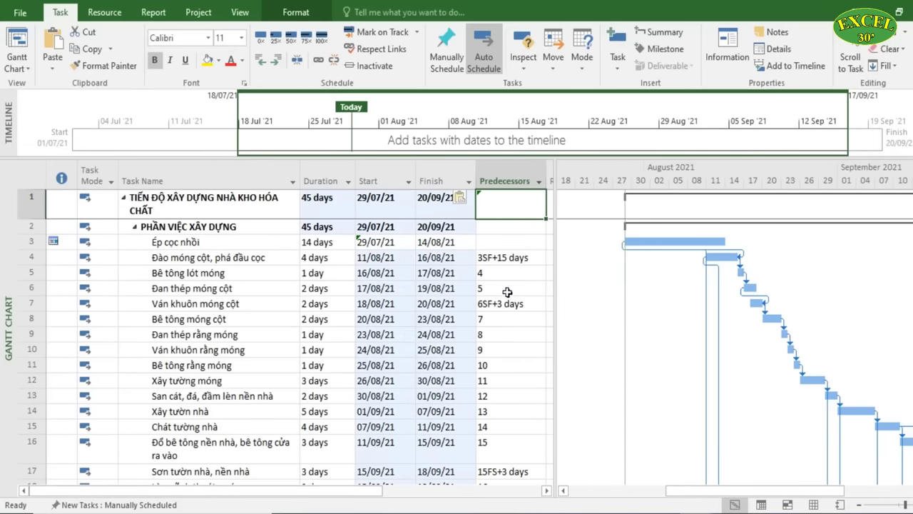
Clear the predecessor of task 11, Bê tông rằng móng, and set its start date to 30/07/21
{"action": "left_click", "coordinate": [502, 363]}
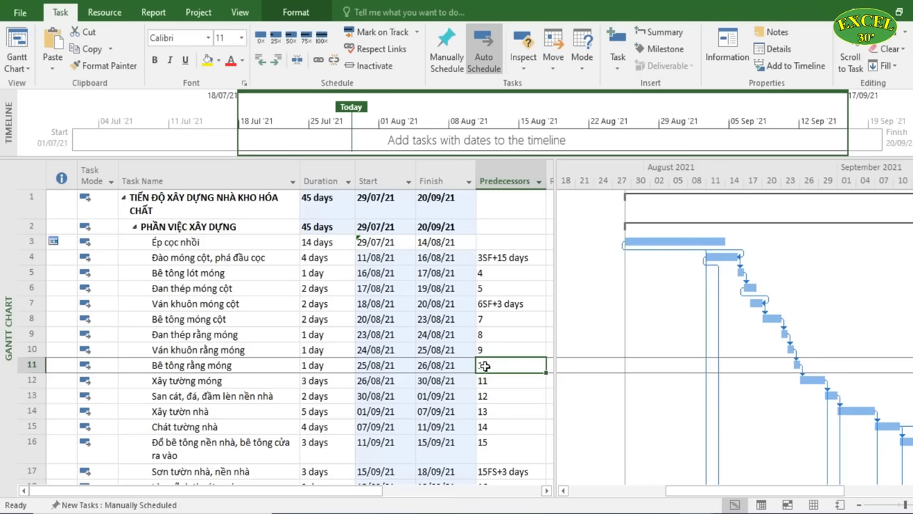
{"action": "key", "text": "Delete"}
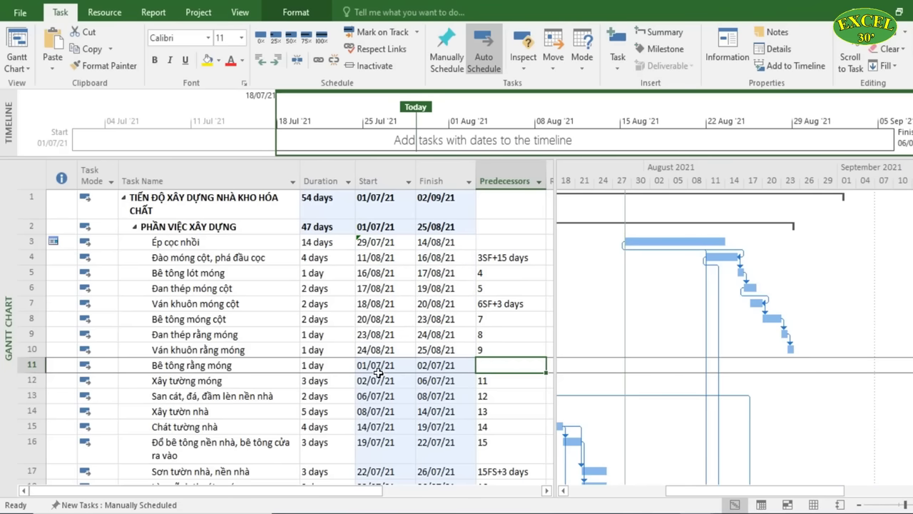
{"action": "left_click", "coordinate": [372, 367]}
{"action": "left_click", "coordinate": [404, 370]}
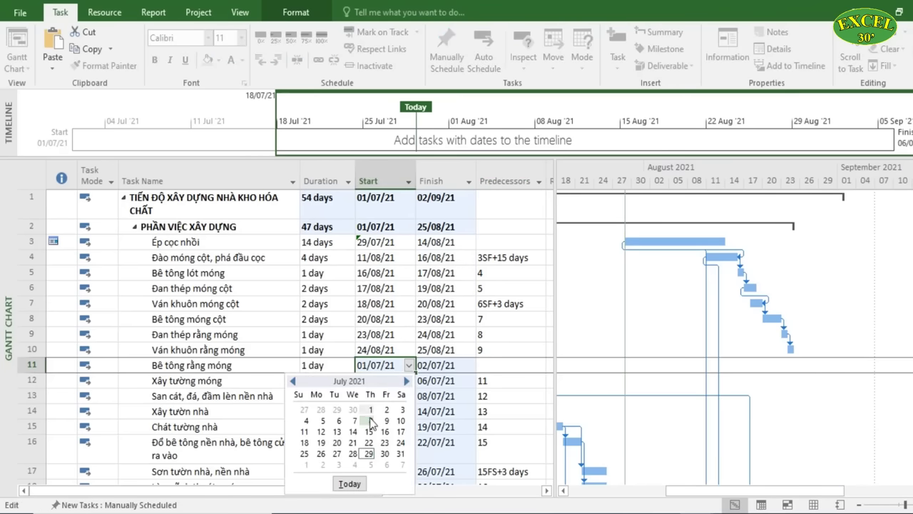
{"action": "left_click", "coordinate": [386, 454]}
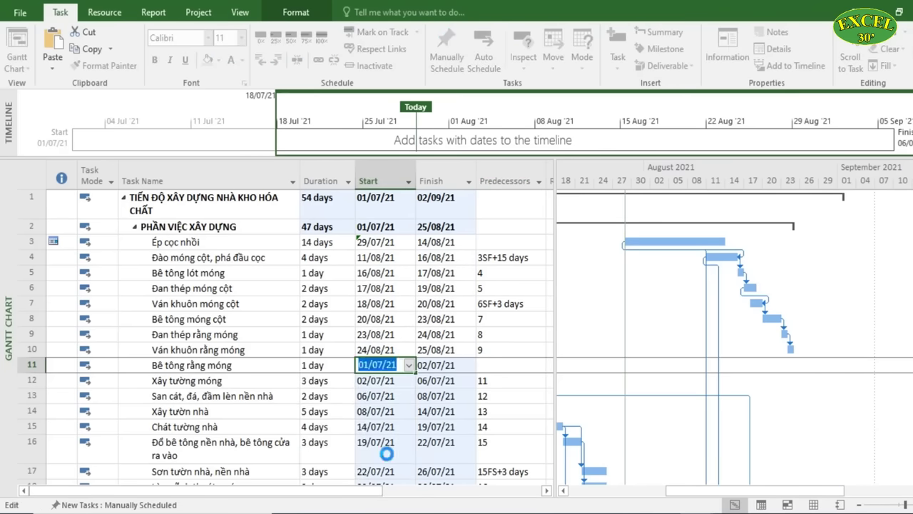
{"action": "left_click", "coordinate": [326, 368]}
{"action": "left_click", "coordinate": [446, 366]}
Restore 10 as the predecessor of task 11, Bê tông rằng móng
{"action": "left_click", "coordinate": [505, 369]}
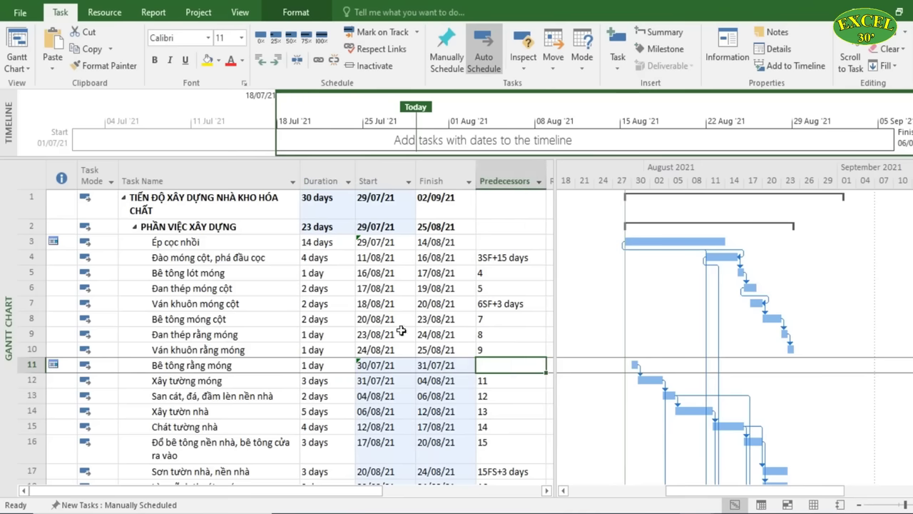
{"action": "type", "text": "10"}
{"action": "key", "text": "Return"}
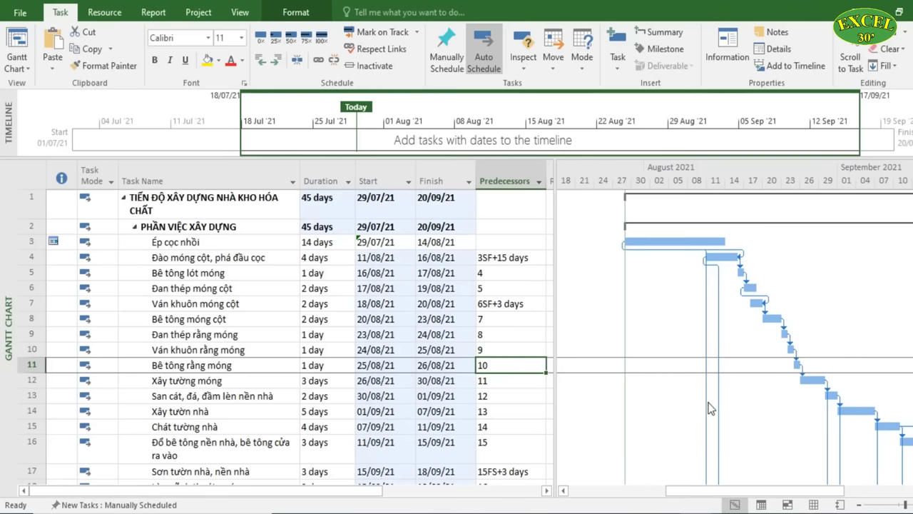
{"action": "scroll", "coordinate": [713, 421], "scroll_direction": "down", "scroll_amount": 1, "text": "ctrl"}
{"action": "scroll", "coordinate": [710, 415], "scroll_direction": "up", "scroll_amount": 1, "text": "ctrl"}
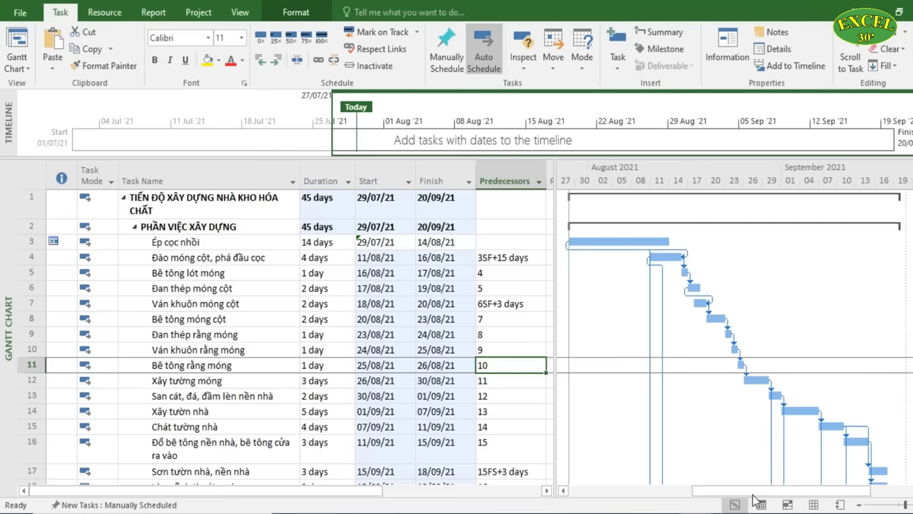
{"action": "left_click_drag", "start_coordinate": [753, 493], "coordinate": [726, 494]}
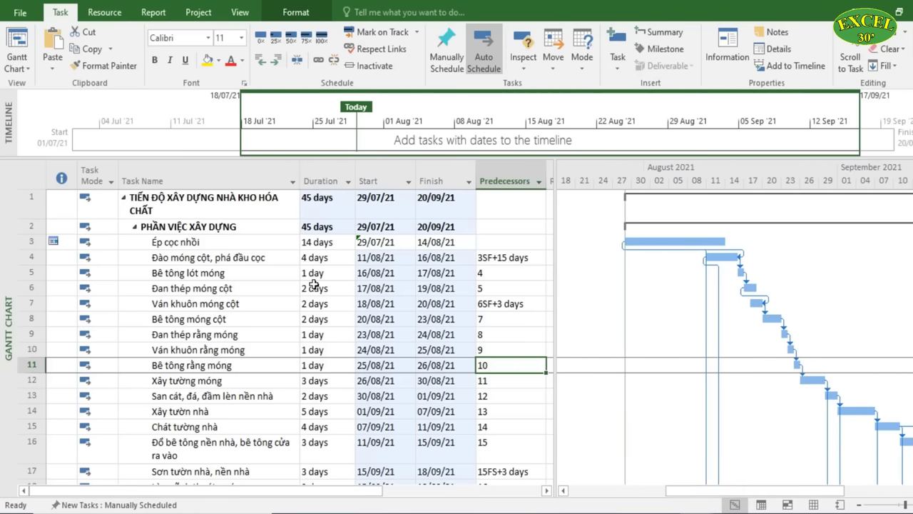
{"action": "left_click", "coordinate": [314, 257]}
{"action": "left_click", "coordinate": [320, 276]}
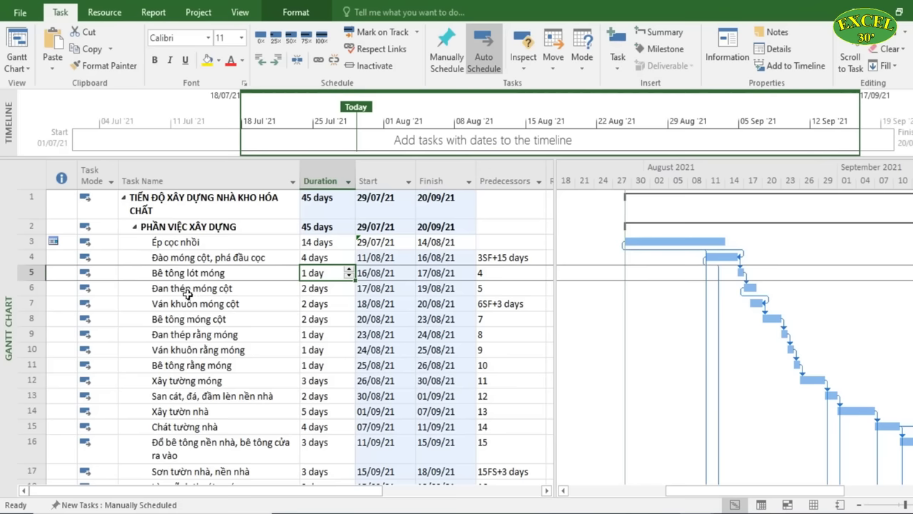
Narrow the Predecessors and Duration columns and shrink the task table to give the Gantt chart more room
{"action": "left_click", "coordinate": [524, 180]}
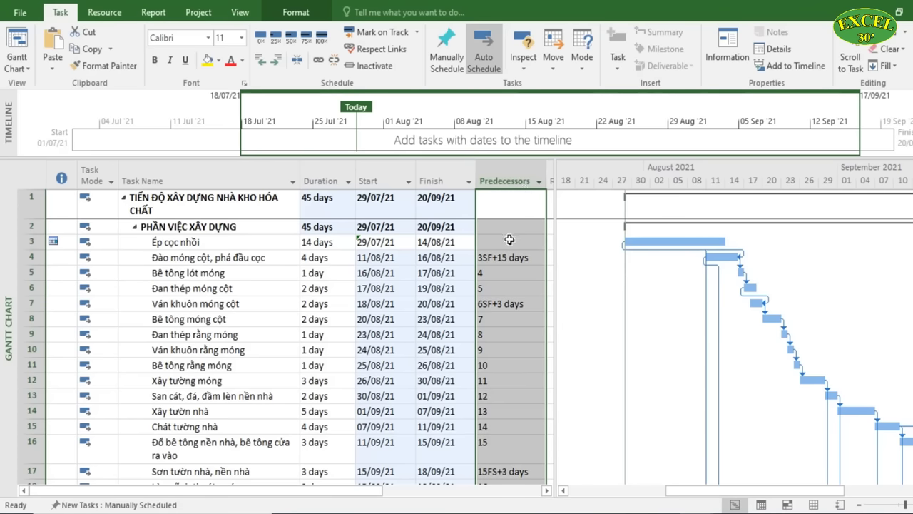
{"action": "left_click_drag", "start_coordinate": [547, 180], "coordinate": [498, 179]}
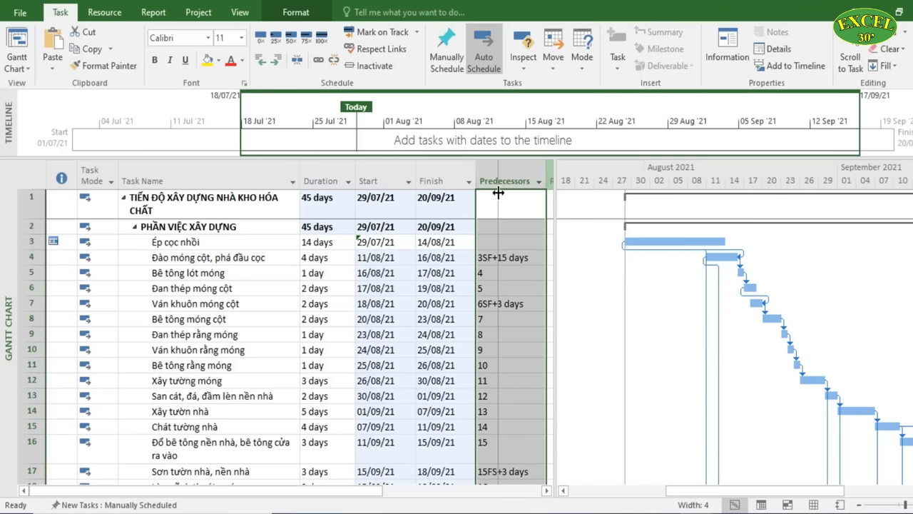
{"action": "left_click_drag", "start_coordinate": [554, 304], "coordinate": [499, 312]}
{"action": "left_click_drag", "start_coordinate": [356, 179], "coordinate": [336, 179]}
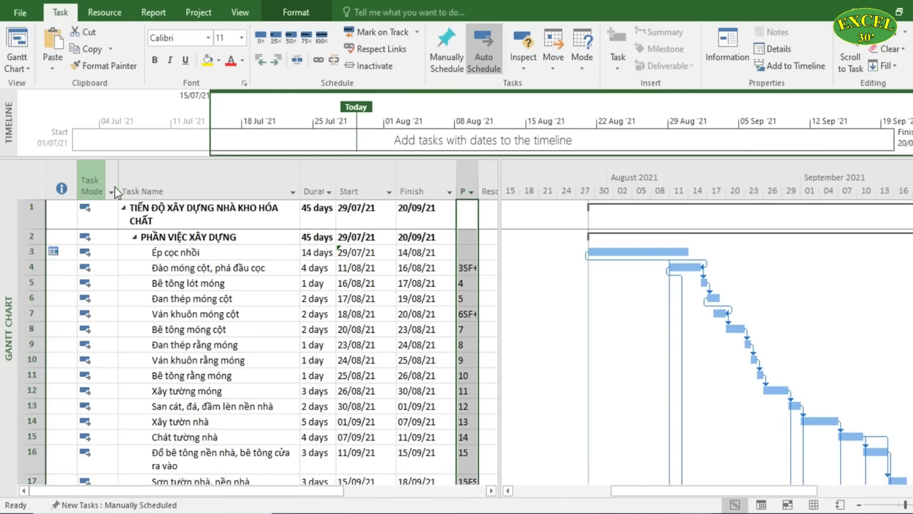
Narrow the Task Mode, Start and Finish columns of the task table
{"action": "left_click_drag", "start_coordinate": [117, 181], "coordinate": [68, 187]}
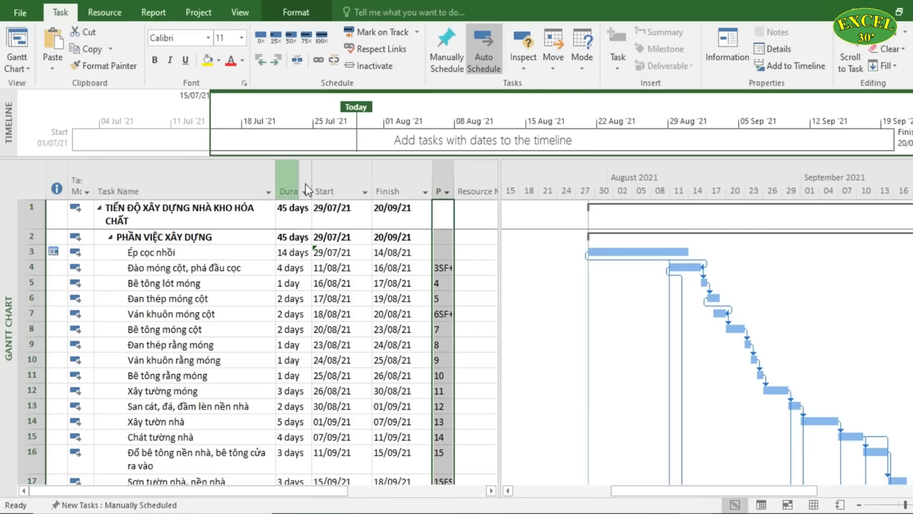
{"action": "left_click_drag", "start_coordinate": [374, 184], "coordinate": [358, 186]}
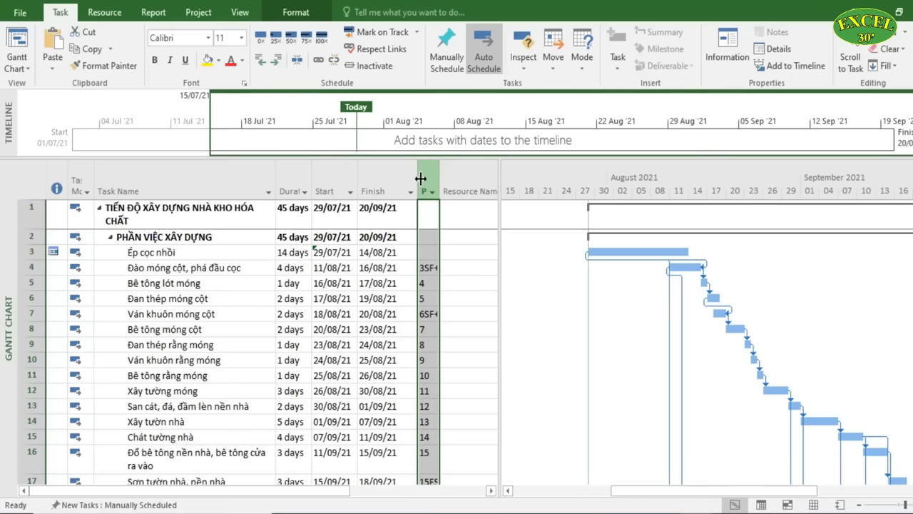
{"action": "left_click_drag", "start_coordinate": [418, 184], "coordinate": [407, 184]}
Move the divider between the task table and the Gantt chart to just after the Finish column and review the task bars
{"action": "left_click_drag", "start_coordinate": [500, 178], "coordinate": [415, 178]}
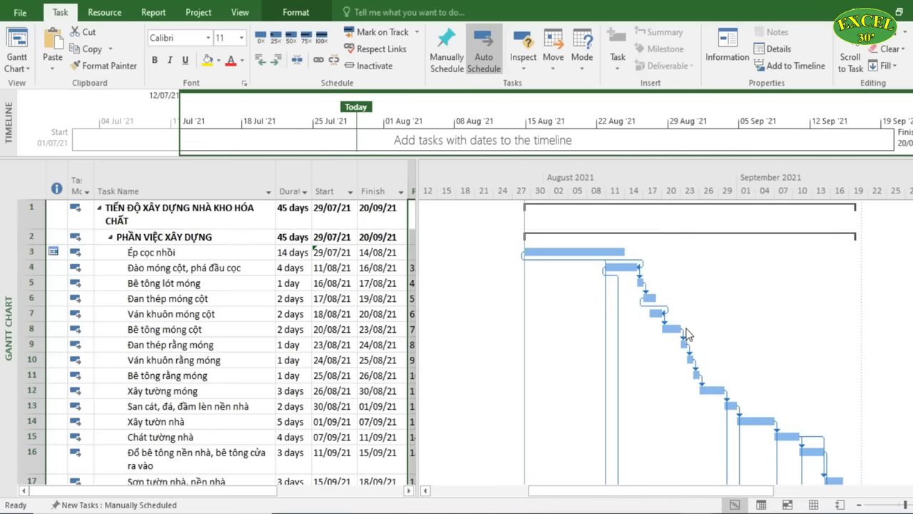
{"action": "scroll", "coordinate": [685, 336], "scroll_direction": "down", "scroll_amount": 11}
{"action": "scroll", "coordinate": [685, 349], "scroll_direction": "down", "scroll_amount": 8}
{"action": "scroll", "coordinate": [685, 354], "scroll_direction": "up", "scroll_amount": 20}
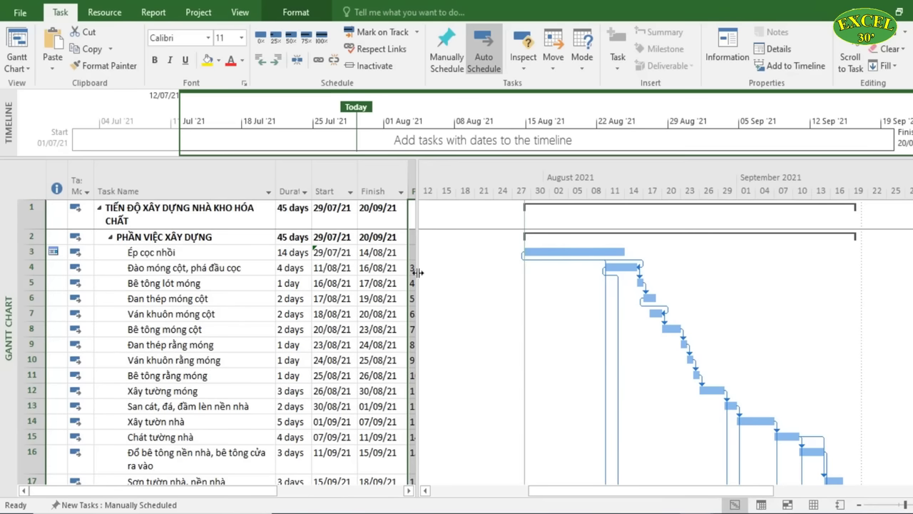
{"action": "left_click_drag", "start_coordinate": [418, 271], "coordinate": [413, 273]}
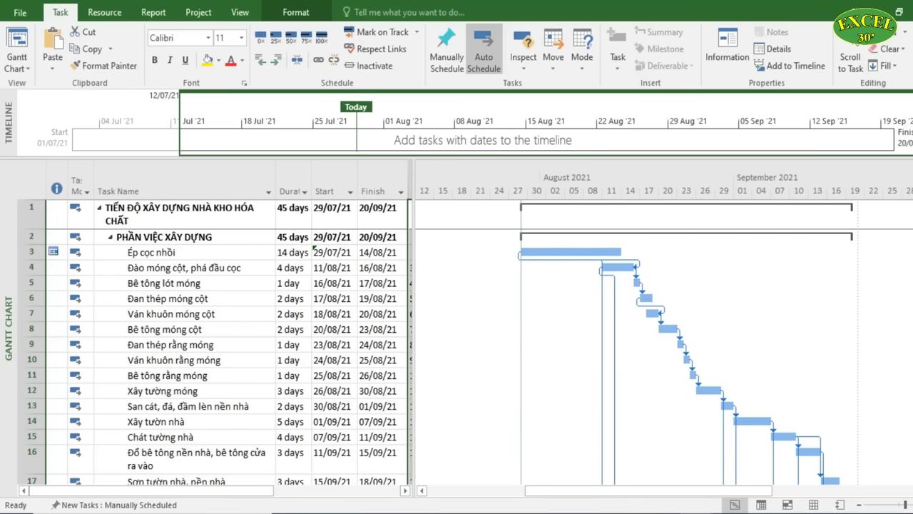
Switch to the 2015 warehouse schedule and examine how its Gantt bars are labelled, back up to task 1
{"action": "left_click", "coordinate": [760, 483]}
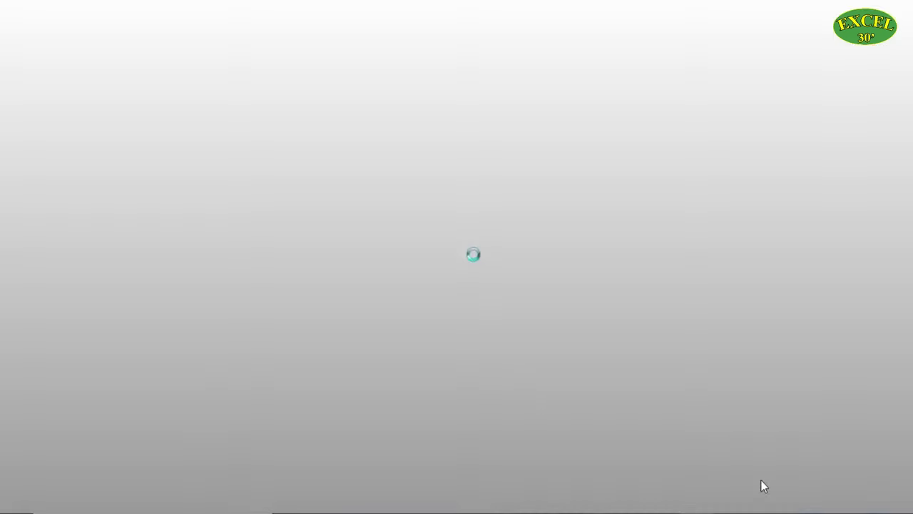
{"action": "left_click", "coordinate": [785, 457]}
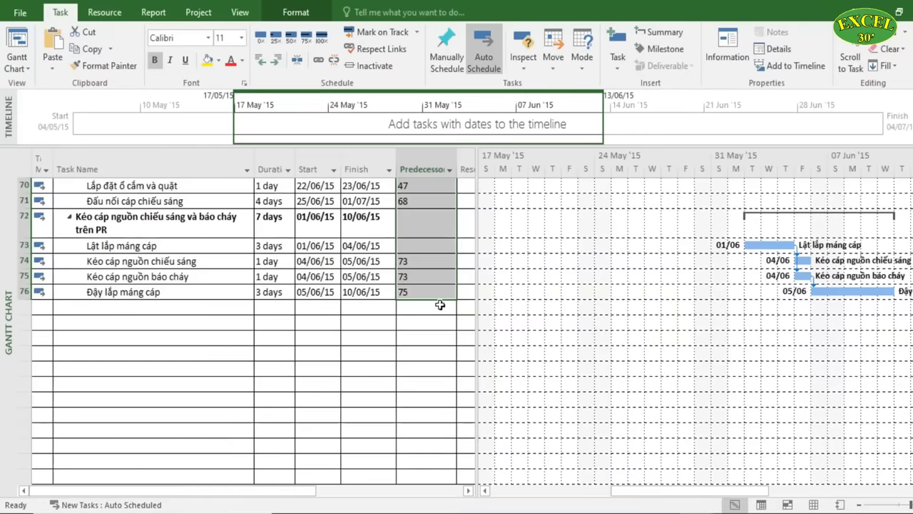
{"action": "scroll", "coordinate": [436, 304], "scroll_direction": "up", "scroll_amount": 4}
{"action": "scroll", "coordinate": [753, 311], "scroll_direction": "up", "scroll_amount": 14}
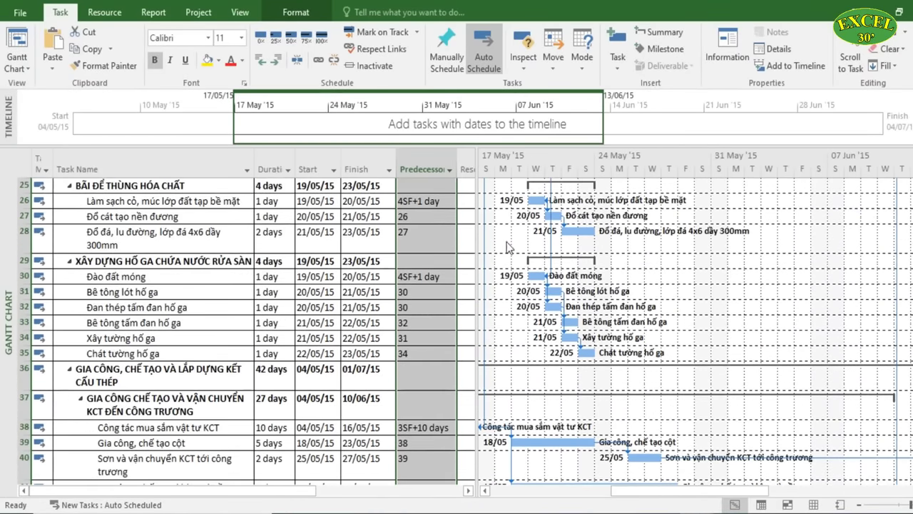
{"action": "scroll", "coordinate": [531, 281], "scroll_direction": "up", "scroll_amount": 2}
{"action": "scroll", "coordinate": [589, 353], "scroll_direction": "up", "scroll_amount": 3}
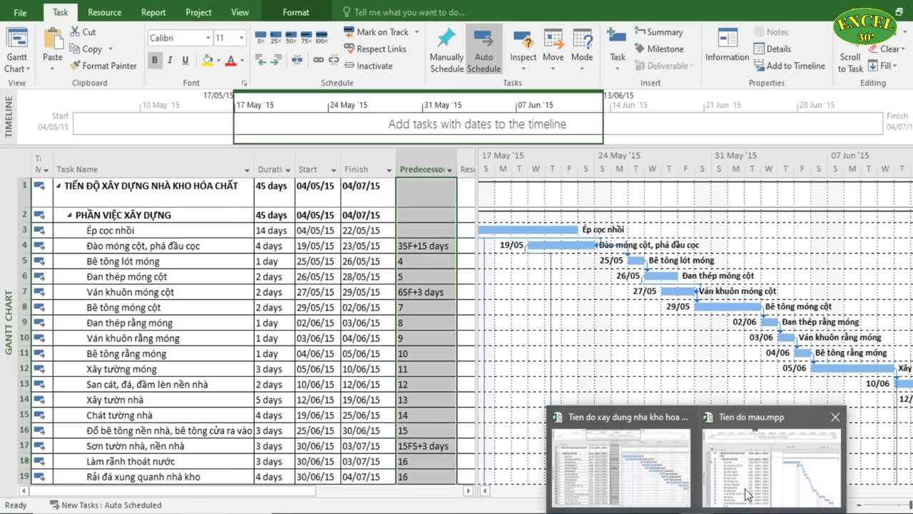
Switch to Tien do mau.mpp and look at the bar format options of the Ép cọc nhồi task
{"action": "left_click", "coordinate": [670, 417]}
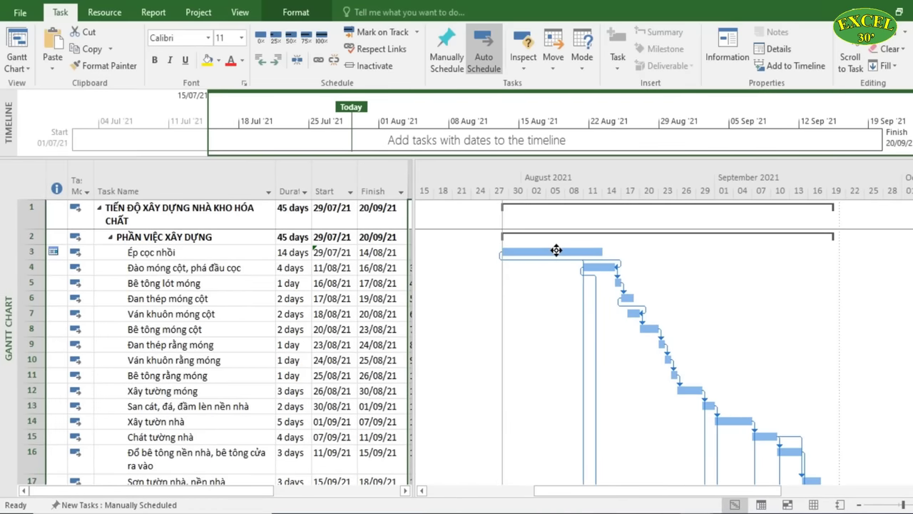
{"action": "left_click", "coordinate": [556, 250]}
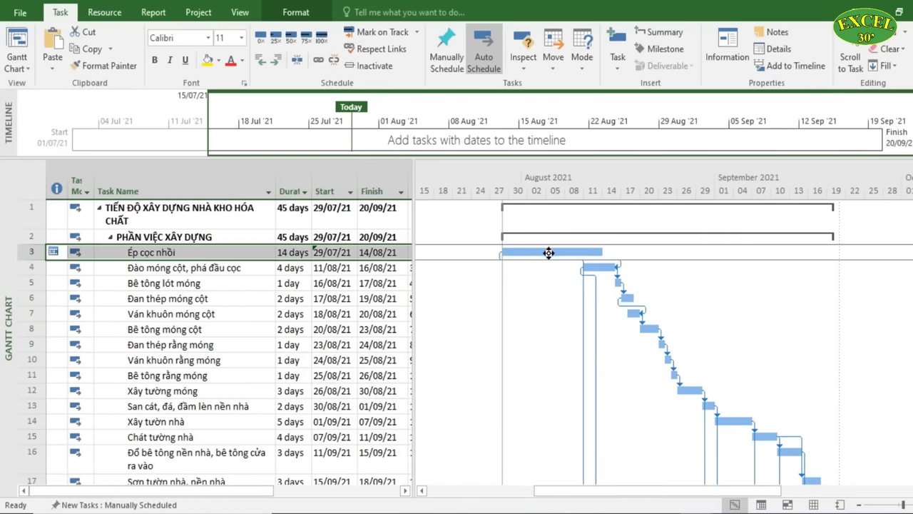
{"action": "double_click", "coordinate": [548, 253]}
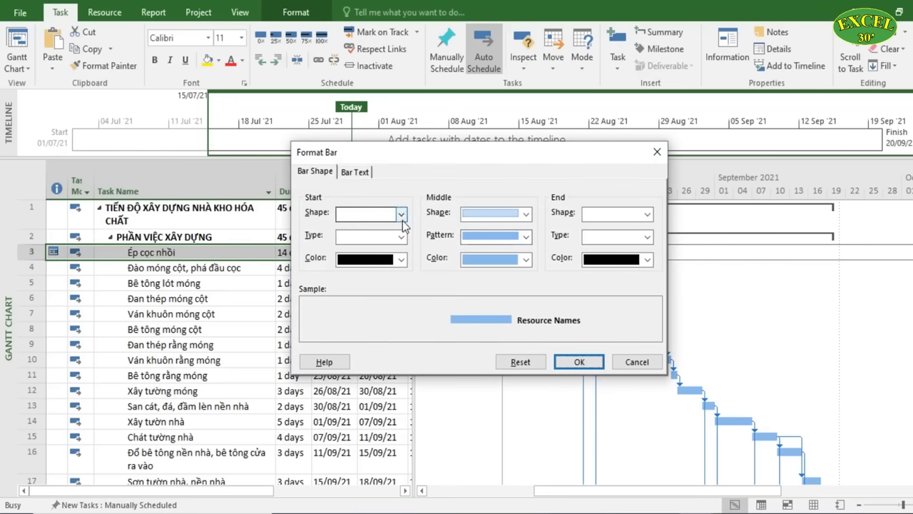
{"action": "left_click", "coordinate": [628, 357]}
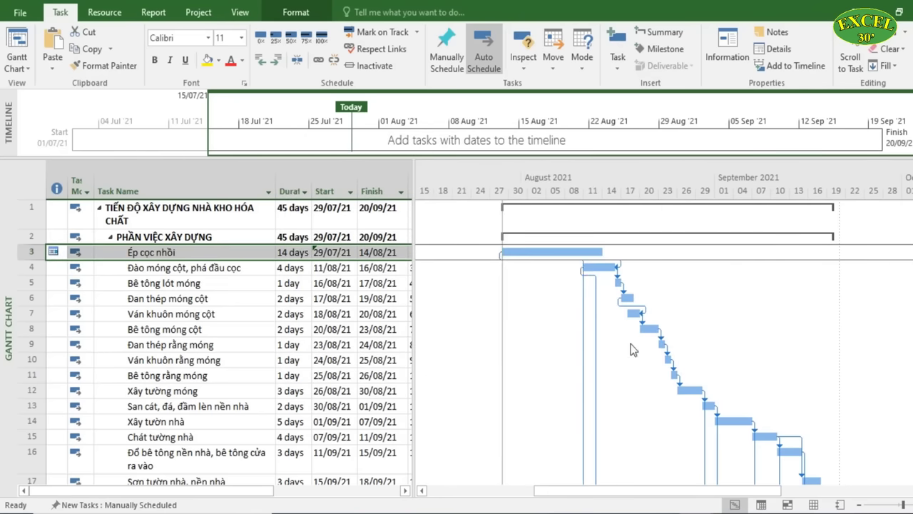
Add a solid black diamond as the start shape of the Ép cọc nhồi task's Gantt bar
{"action": "left_click", "coordinate": [307, 13]}
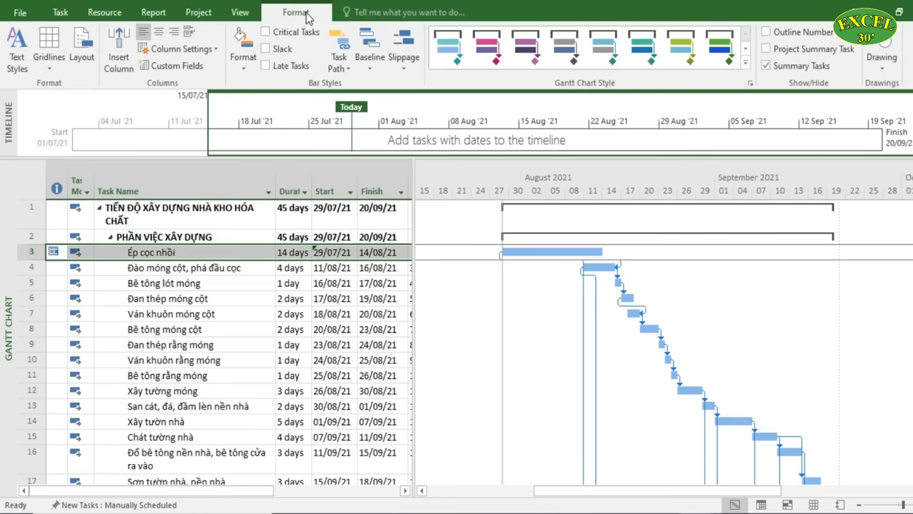
{"action": "left_click", "coordinate": [246, 70]}
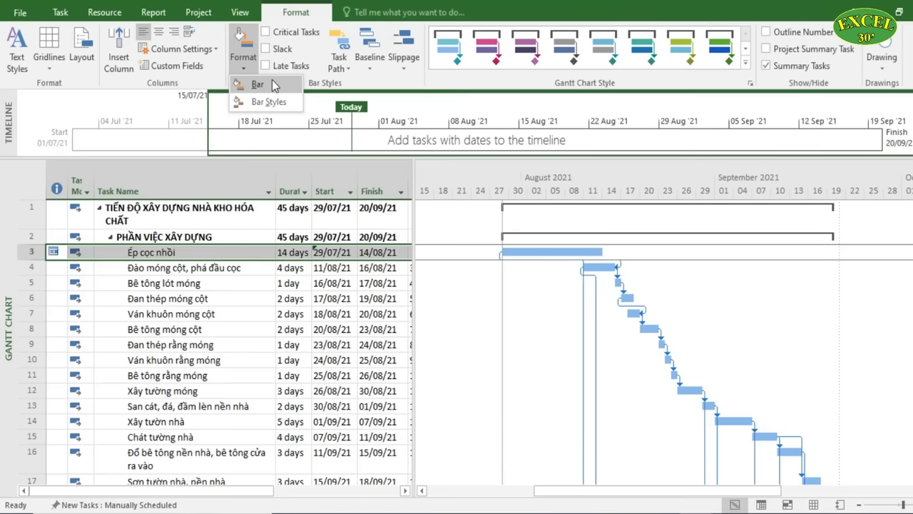
{"action": "left_click", "coordinate": [269, 102]}
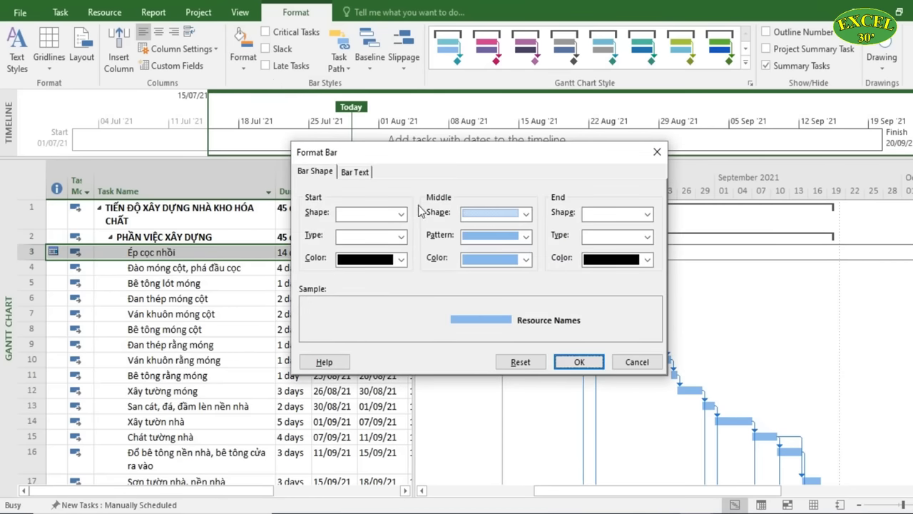
{"action": "left_click_drag", "start_coordinate": [517, 148], "coordinate": [669, 88]}
{"action": "left_click", "coordinate": [551, 154]}
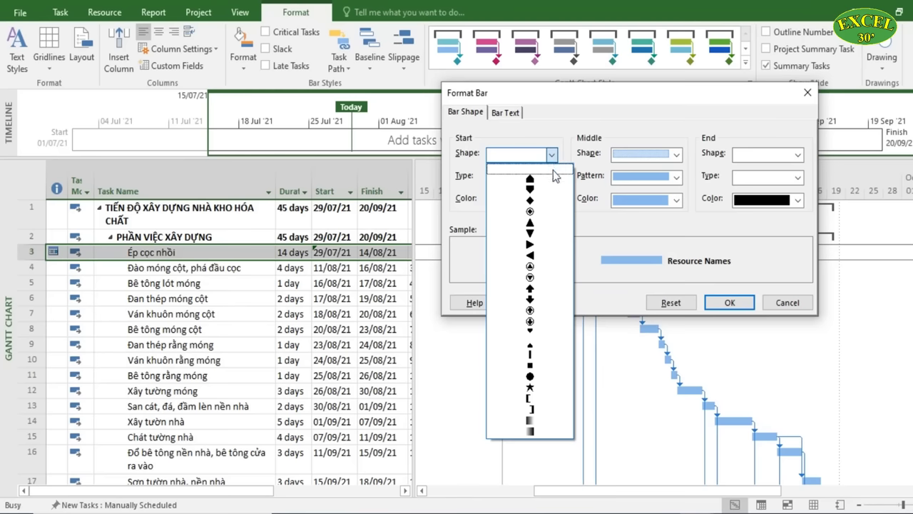
{"action": "left_click", "coordinate": [531, 200]}
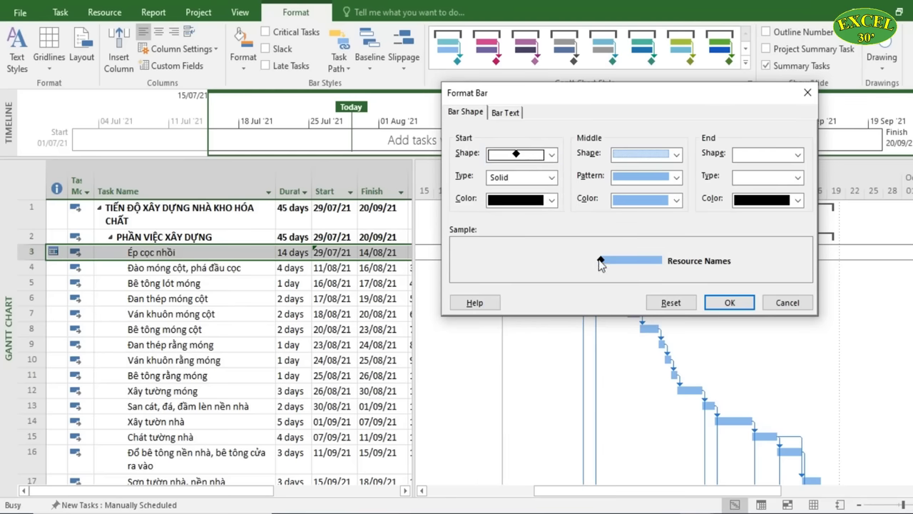
{"action": "left_click", "coordinate": [739, 304]}
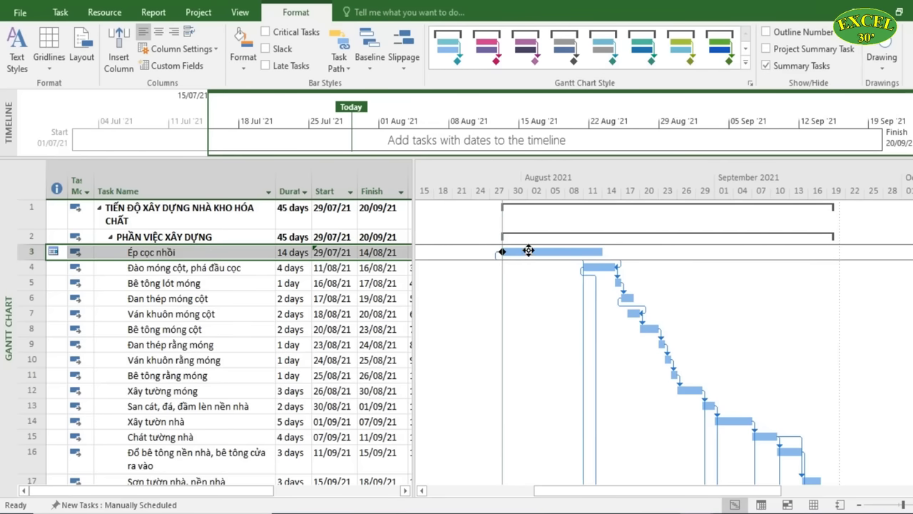
Reopen the Ép cọc nhồi bar's formatting, keep the diamond start marker's type Solid and color it orange
{"action": "left_click", "coordinate": [242, 61]}
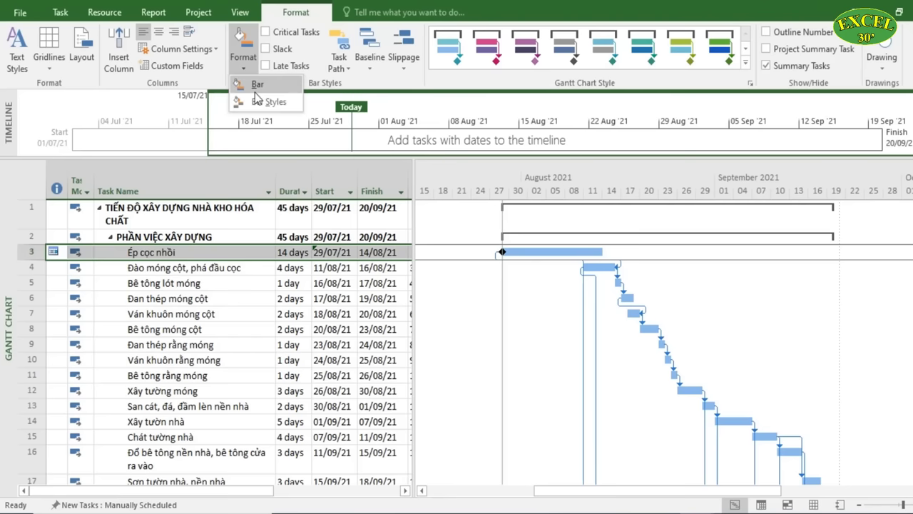
{"action": "left_click", "coordinate": [263, 99]}
{"action": "left_click", "coordinate": [401, 237]}
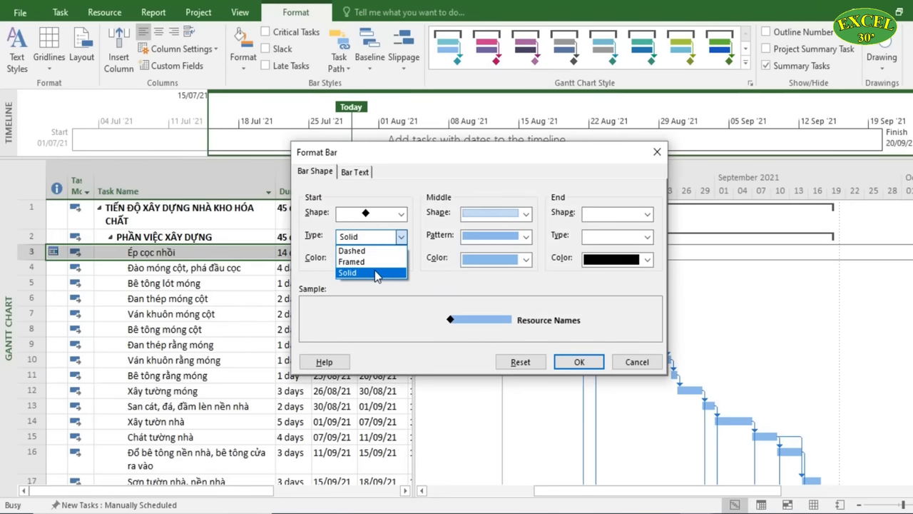
{"action": "left_click", "coordinate": [418, 267]}
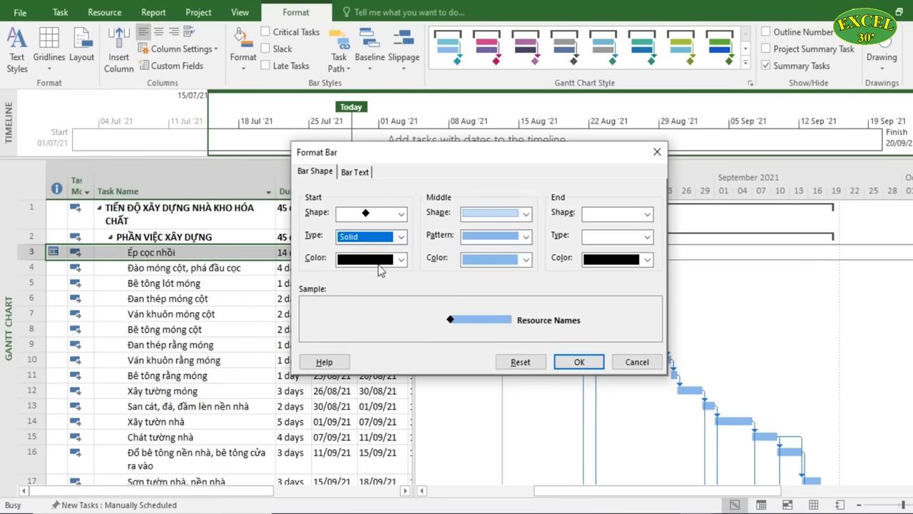
{"action": "left_click", "coordinate": [385, 259]}
{"action": "left_click", "coordinate": [401, 309]}
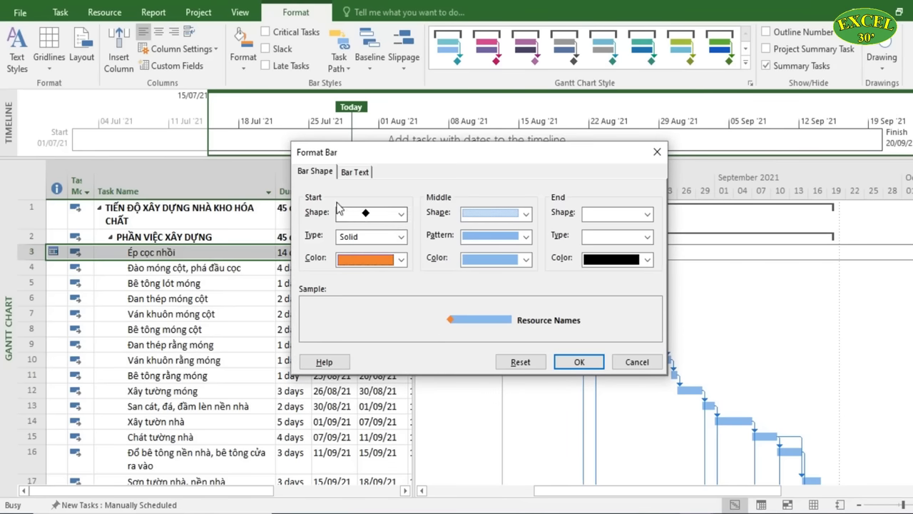
Try a thinner and an empty middle shape for the Ép cọc nhồi bar, and return to the full-height shape
{"action": "left_click", "coordinate": [525, 214]}
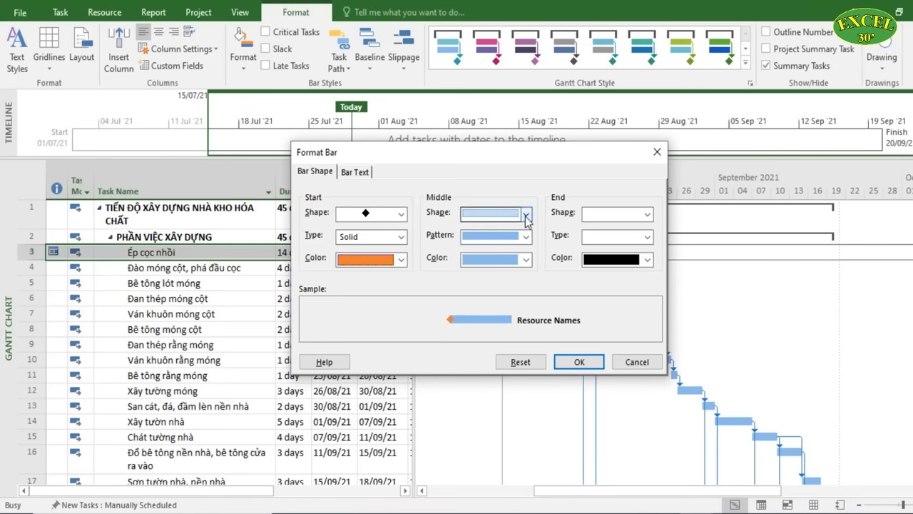
{"action": "left_click", "coordinate": [526, 216]}
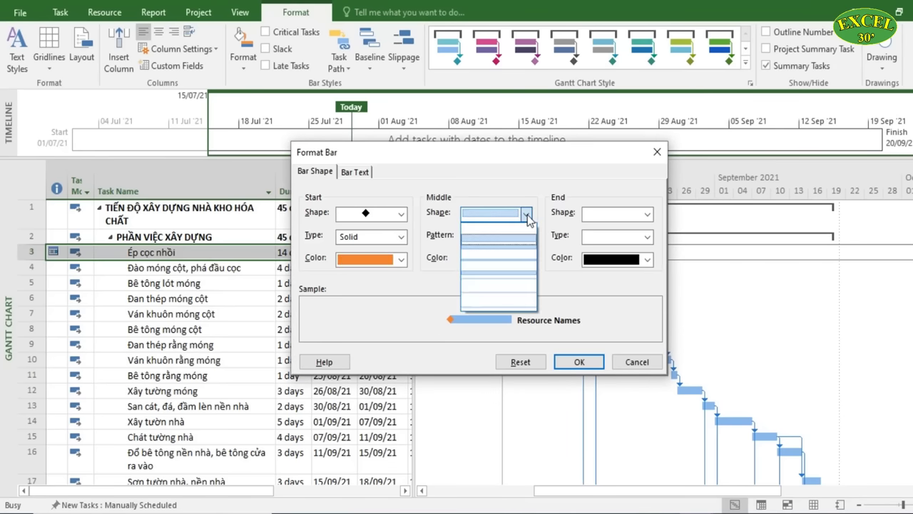
{"action": "left_click", "coordinate": [507, 272]}
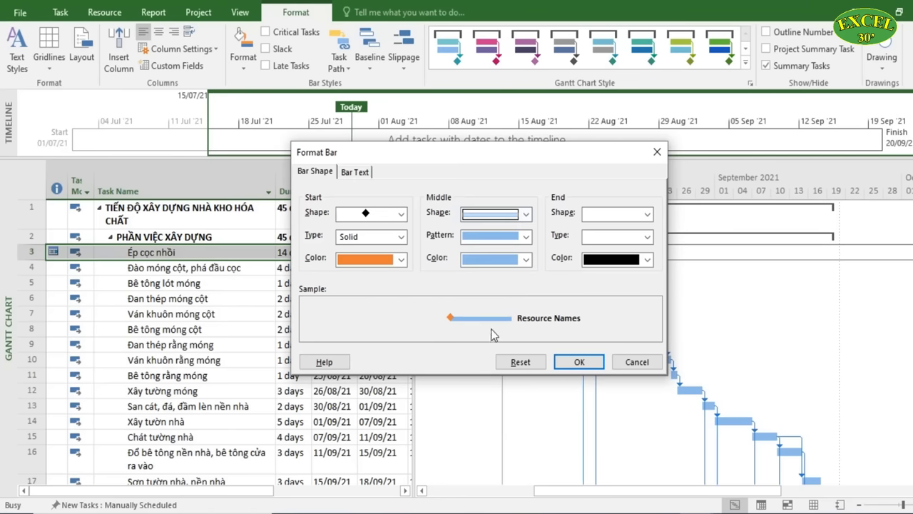
{"action": "left_click", "coordinate": [508, 214]}
{"action": "left_click", "coordinate": [505, 230]}
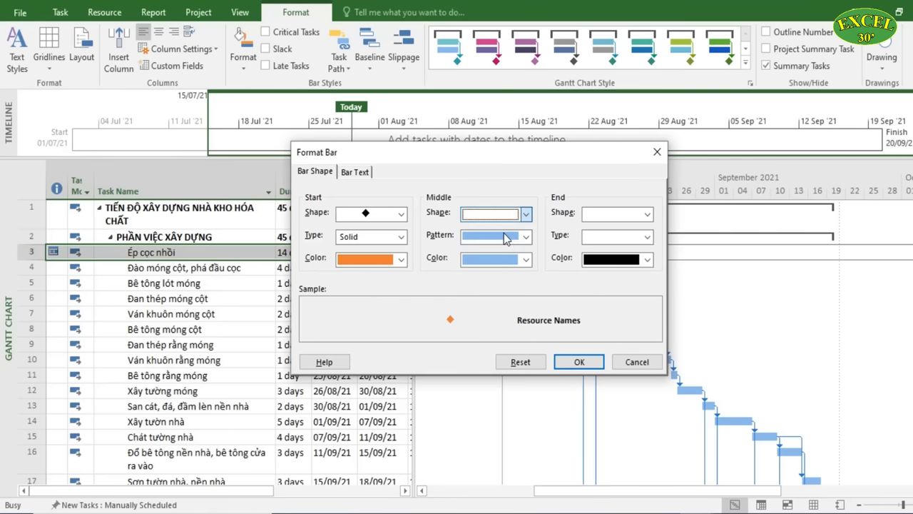
{"action": "left_click", "coordinate": [525, 214]}
{"action": "left_click", "coordinate": [512, 258]}
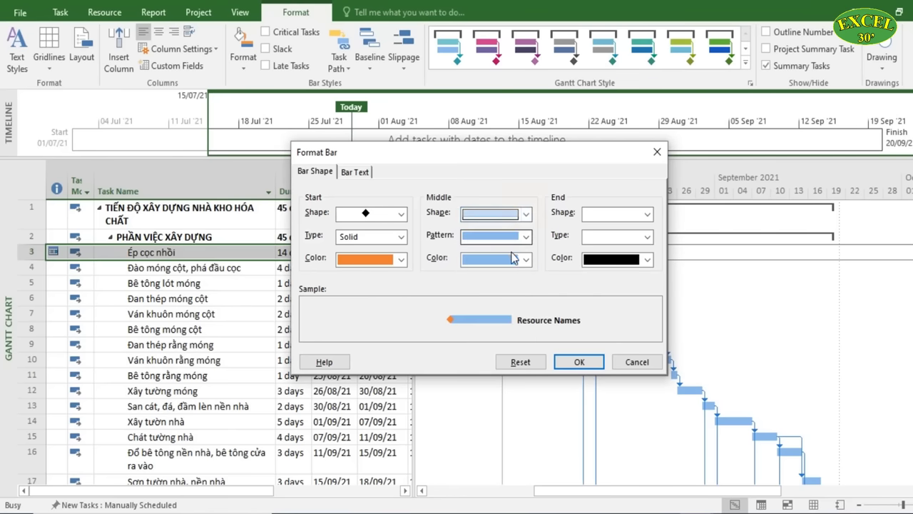
Try a diagonal hatch as the middle pattern of the Ép cọc nhồi bar and go back to the solid fill
{"action": "left_click", "coordinate": [514, 236]}
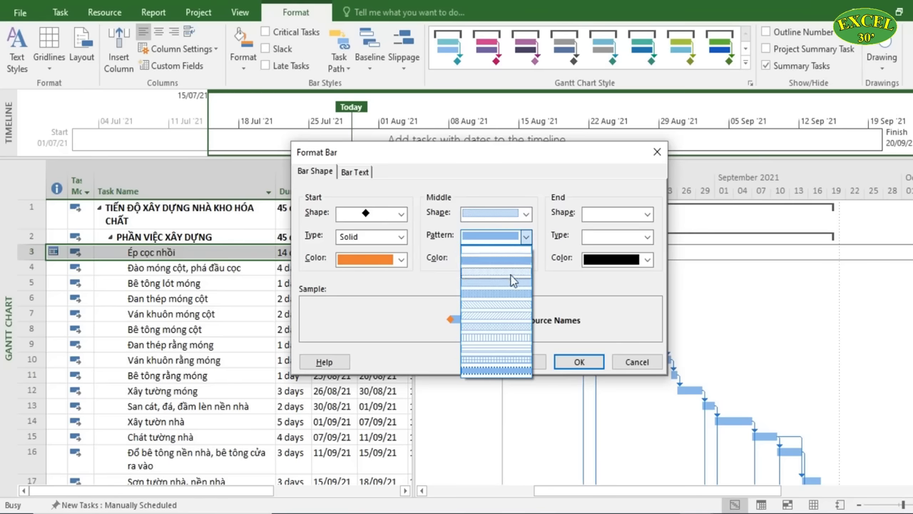
{"action": "left_click", "coordinate": [509, 308]}
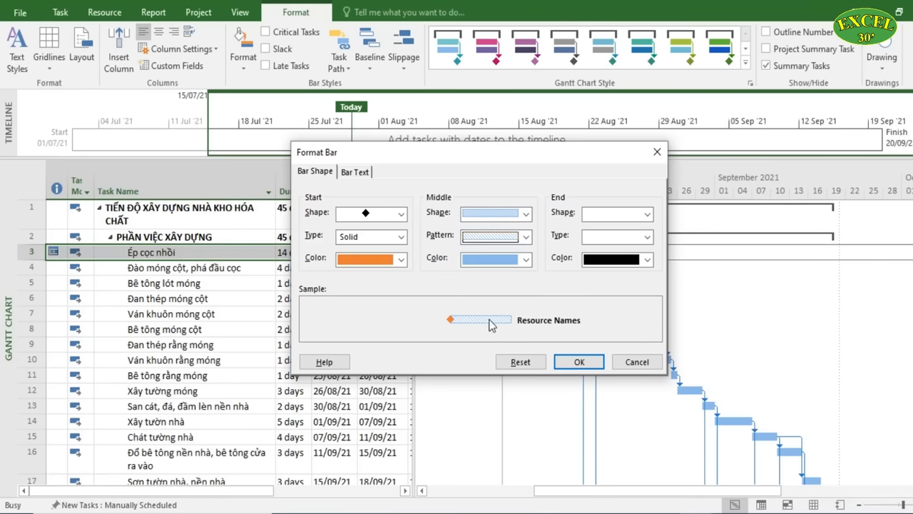
{"action": "left_click", "coordinate": [525, 236]}
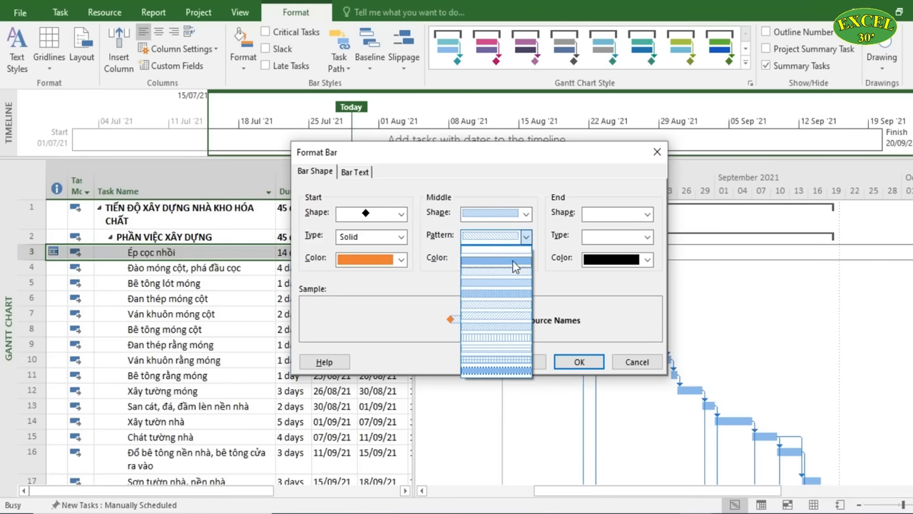
{"action": "left_click", "coordinate": [515, 263]}
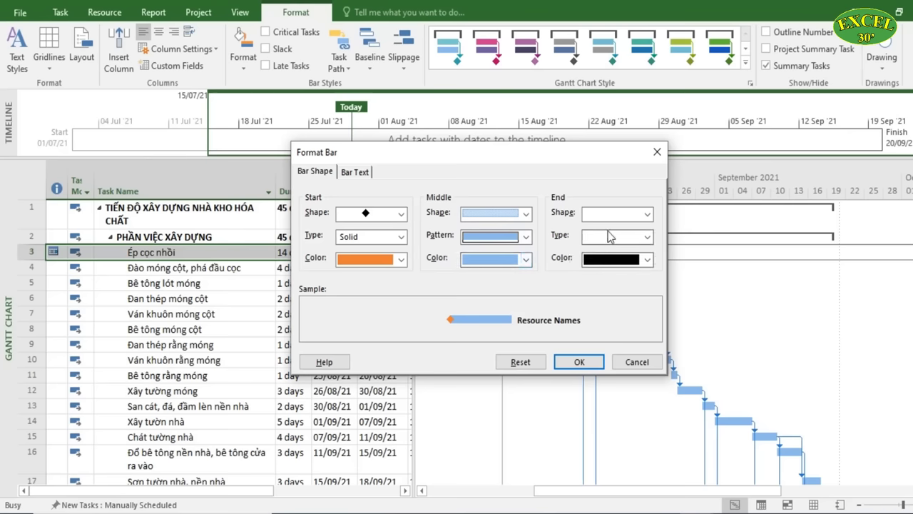
Try a downward-pointing pentagon as the end shape of the Ép cọc nhồi bar and restore the bar's plain formatting
{"action": "left_click", "coordinate": [646, 213]}
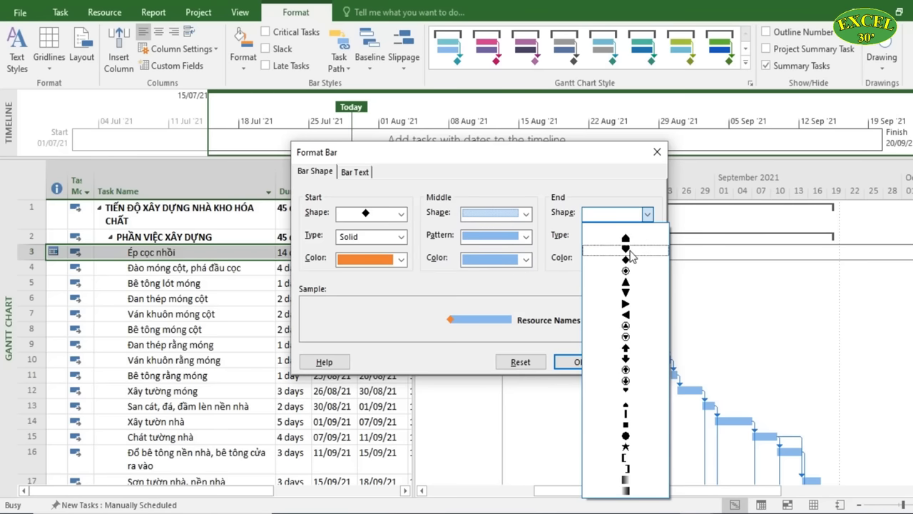
{"action": "left_click", "coordinate": [625, 249]}
{"action": "left_click", "coordinate": [575, 361]}
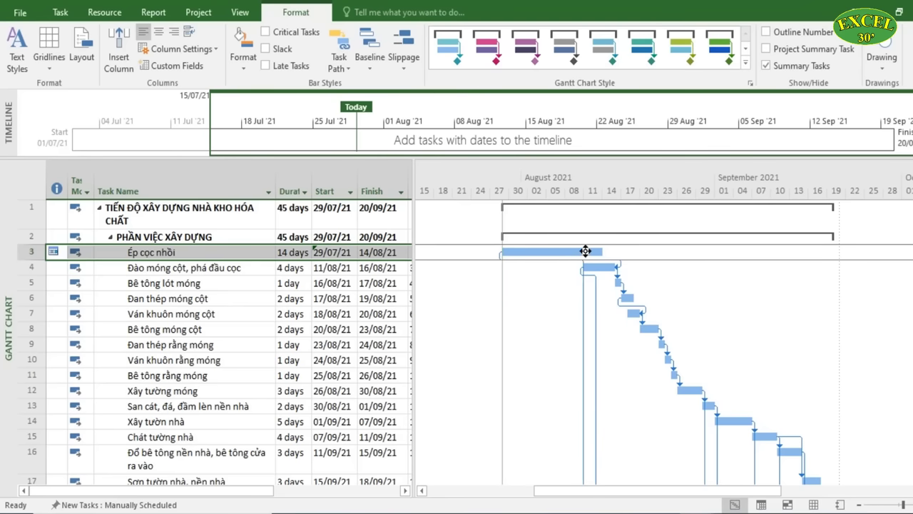
Give all normal Task bars a solid black circle as their start shape in the Bar Styles
{"action": "left_click", "coordinate": [245, 67]}
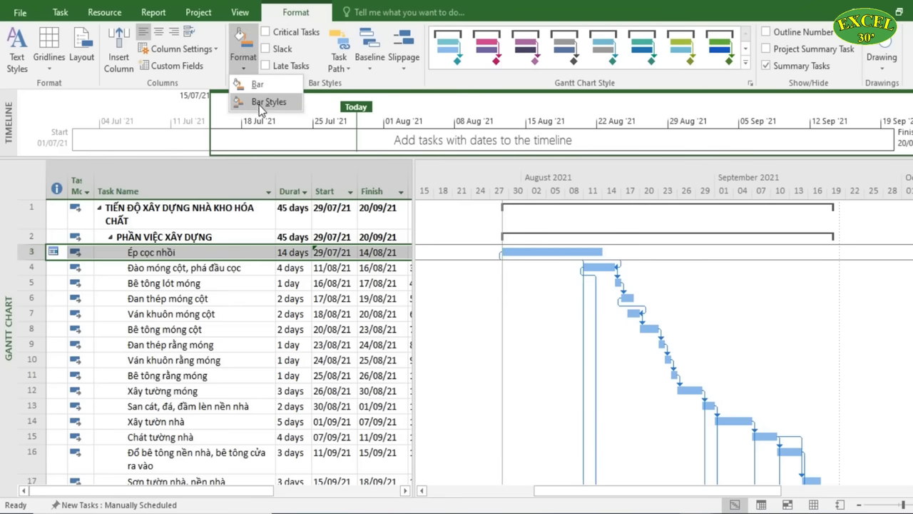
{"action": "left_click", "coordinate": [259, 103]}
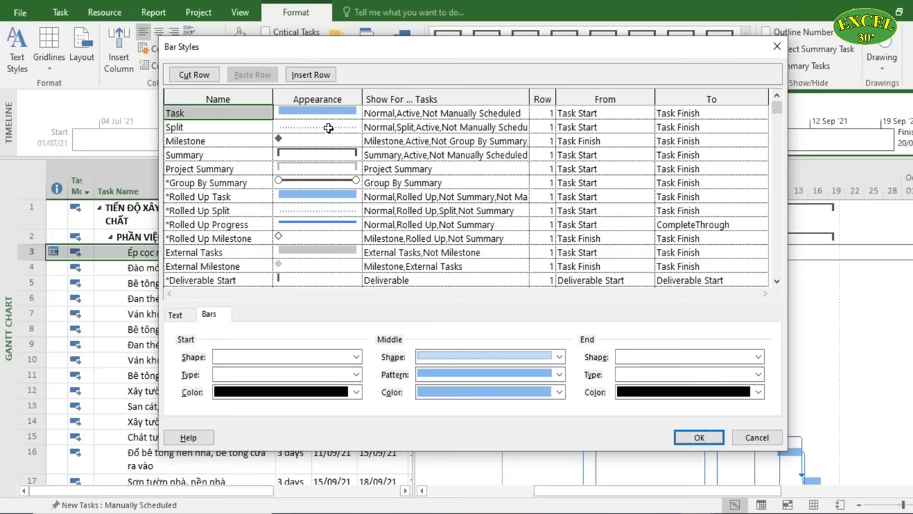
{"action": "left_click_drag", "start_coordinate": [624, 53], "coordinate": [425, 59]}
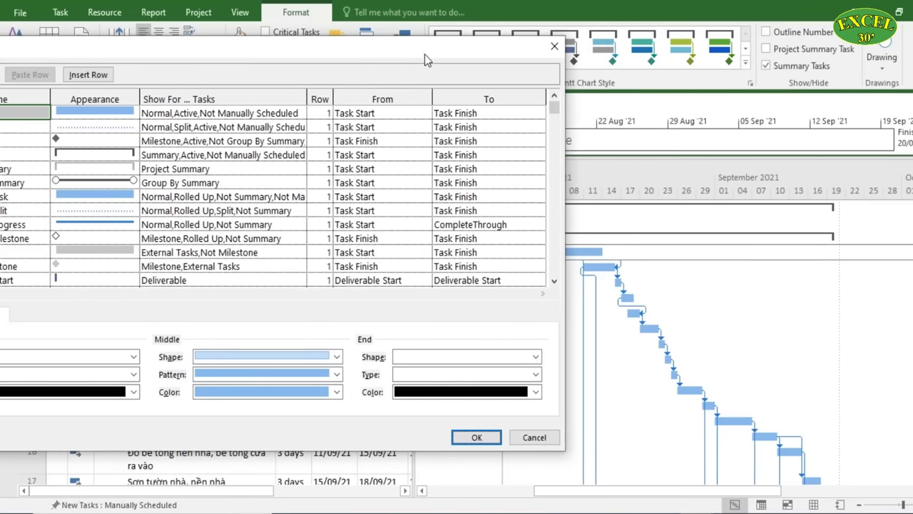
{"action": "left_click_drag", "start_coordinate": [293, 46], "coordinate": [540, 41]}
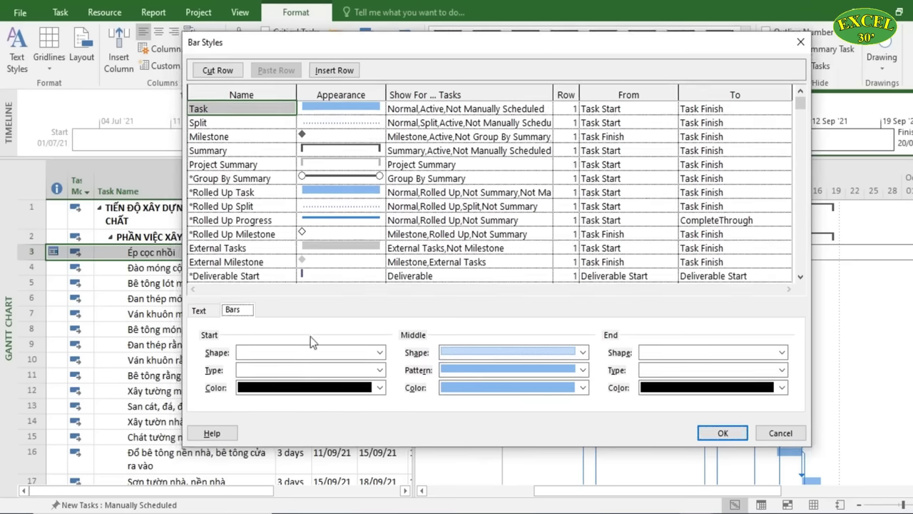
{"action": "left_click", "coordinate": [380, 353]}
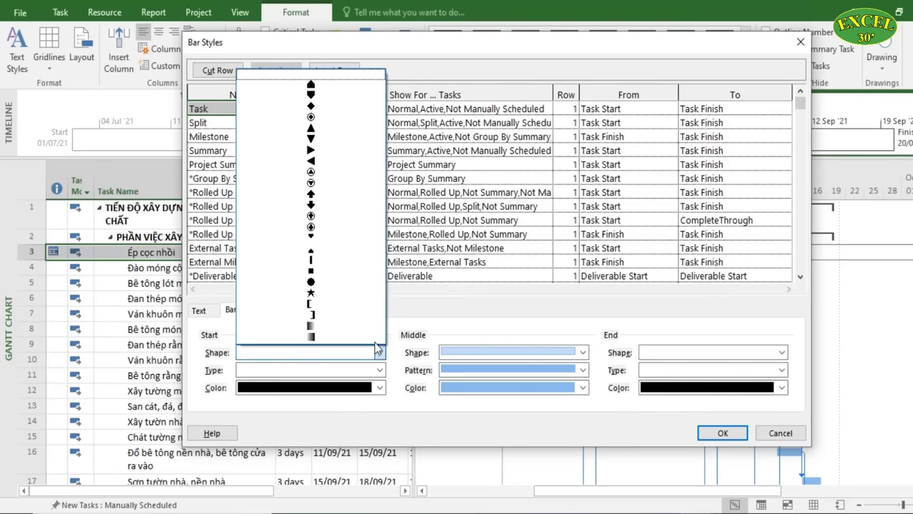
{"action": "left_click", "coordinate": [340, 286]}
{"action": "left_click", "coordinate": [715, 434]}
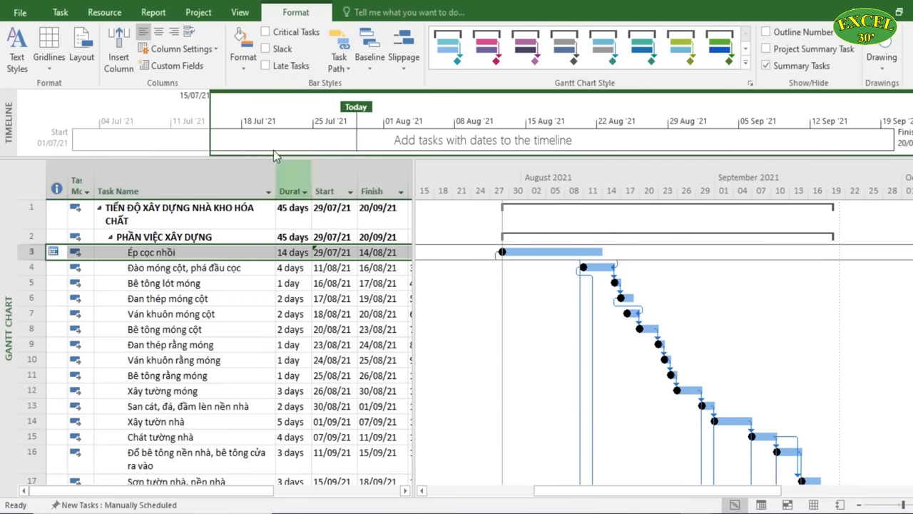
{"action": "left_click", "coordinate": [247, 62]}
{"action": "left_click", "coordinate": [265, 97]}
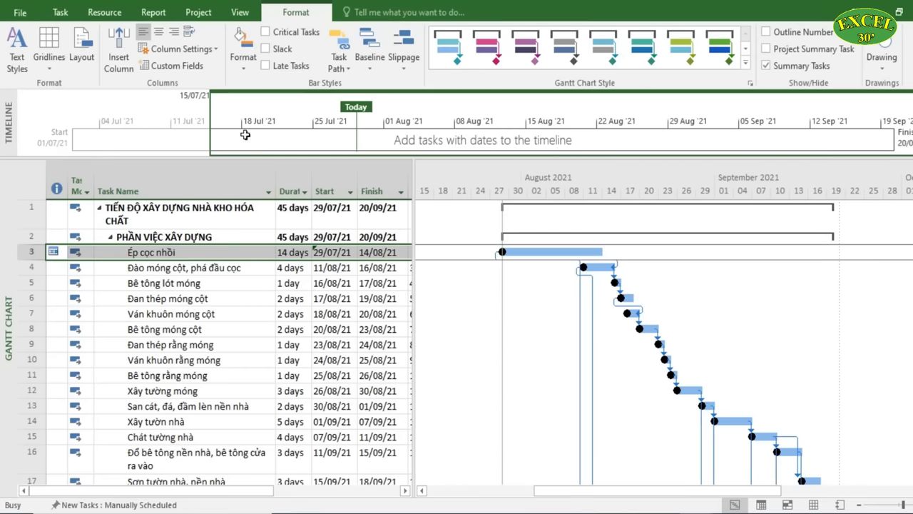
{"action": "left_click", "coordinate": [354, 359]}
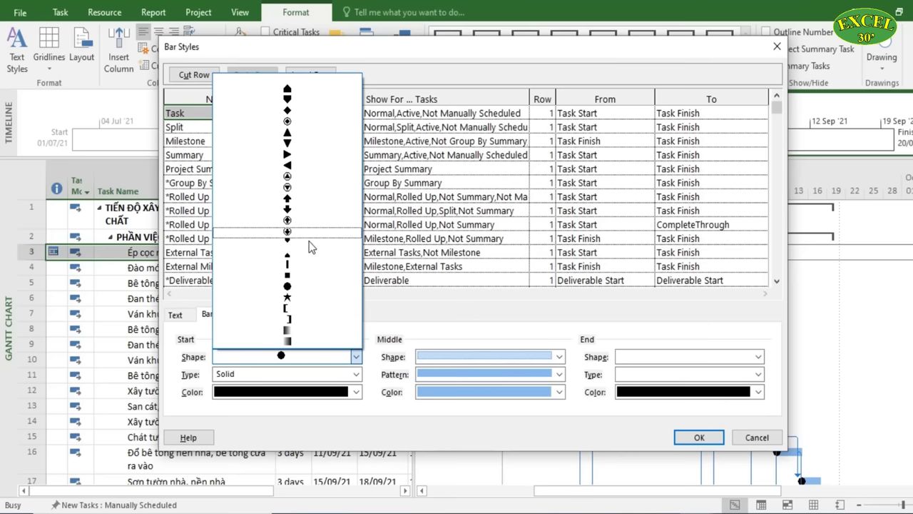
{"action": "left_click", "coordinate": [309, 250]}
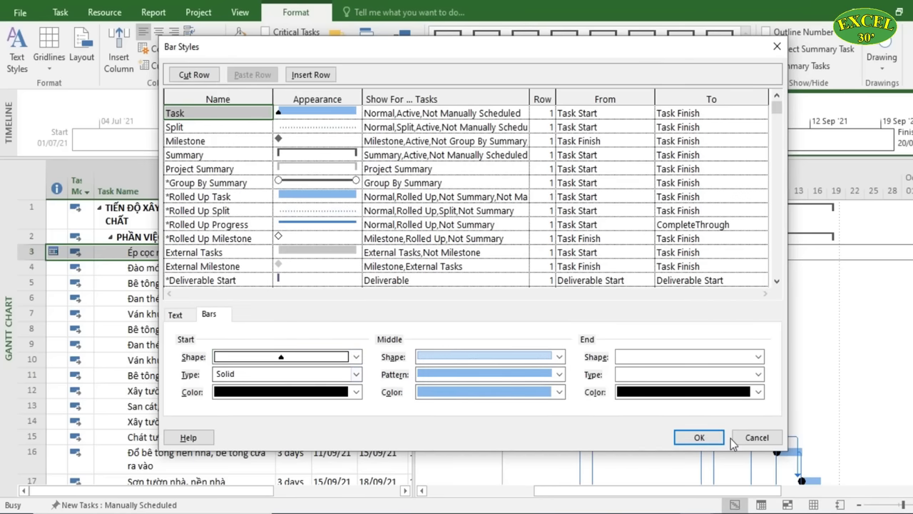
{"action": "left_click", "coordinate": [754, 440]}
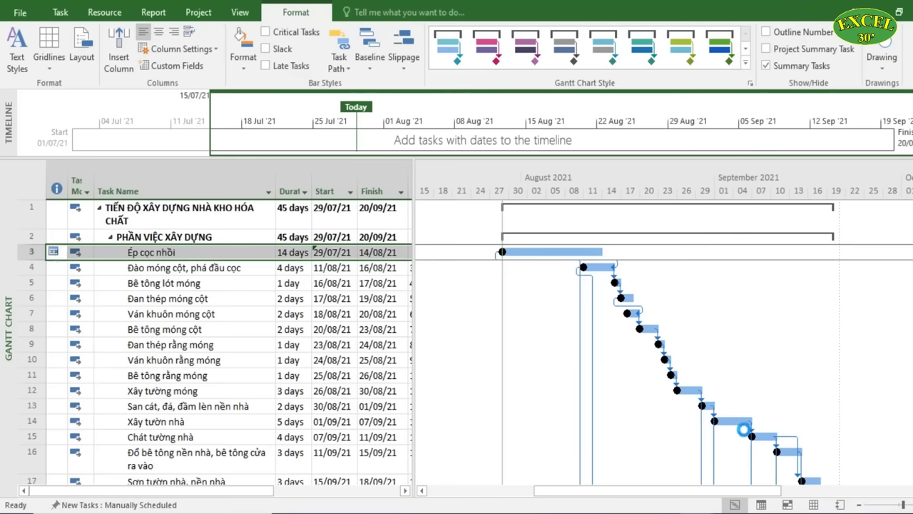
{"action": "left_click", "coordinate": [243, 57]}
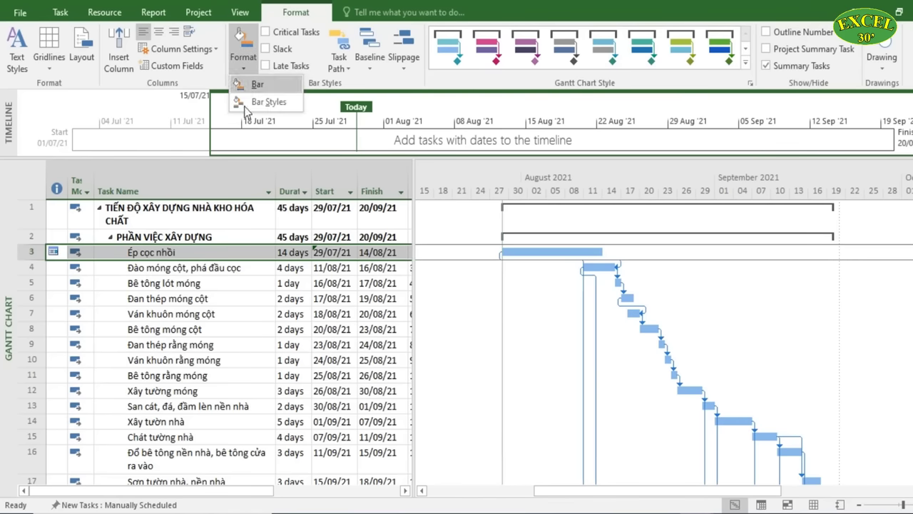
{"action": "left_click", "coordinate": [271, 102]}
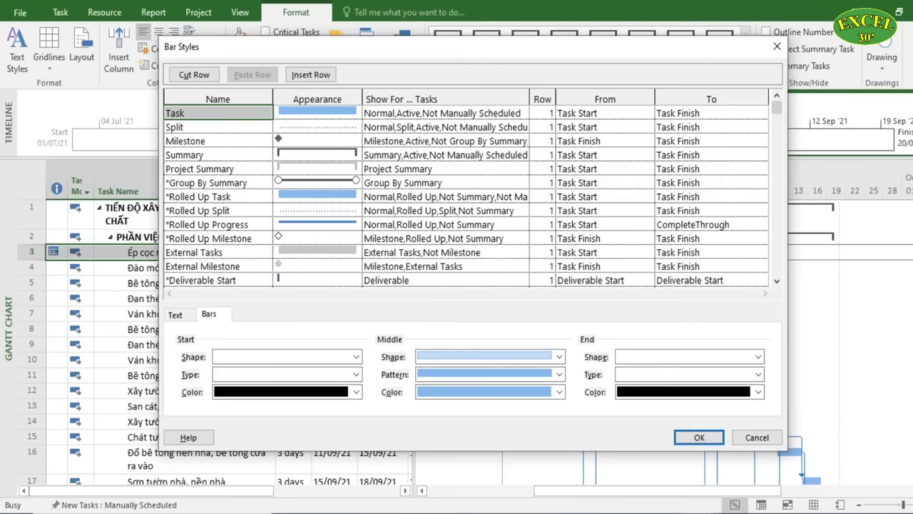
{"action": "left_click", "coordinate": [699, 511]}
{"action": "left_click", "coordinate": [770, 464]}
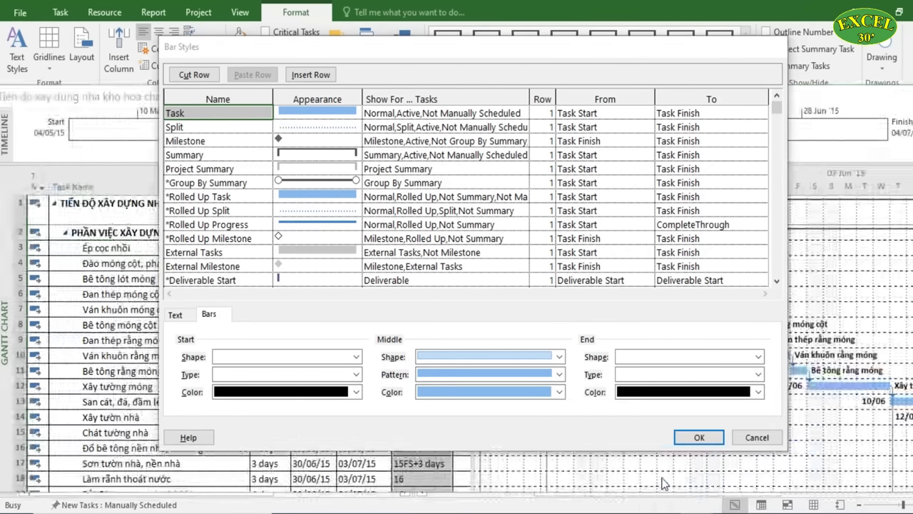
{"action": "left_click", "coordinate": [783, 47]}
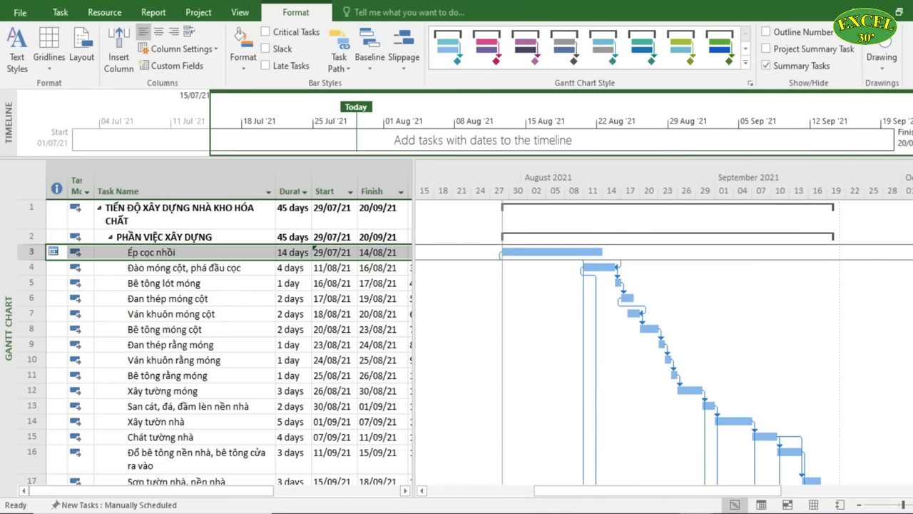
Check how the Gantt bars are labelled in the completed warehouse schedule, and return to Tien do mau.mpp
{"action": "left_click", "coordinate": [699, 511]}
{"action": "left_click", "coordinate": [742, 463]}
{"action": "left_click", "coordinate": [699, 511]}
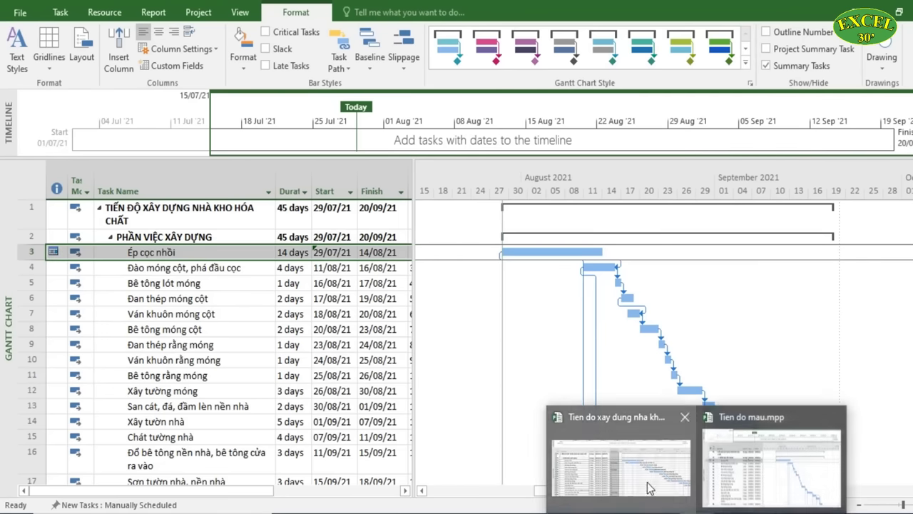
{"action": "left_click", "coordinate": [648, 486]}
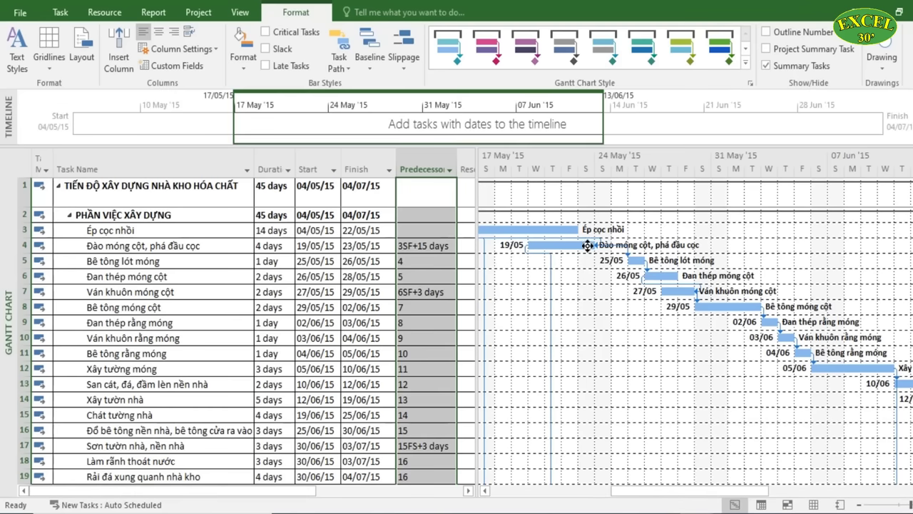
{"action": "left_click", "coordinate": [700, 510]}
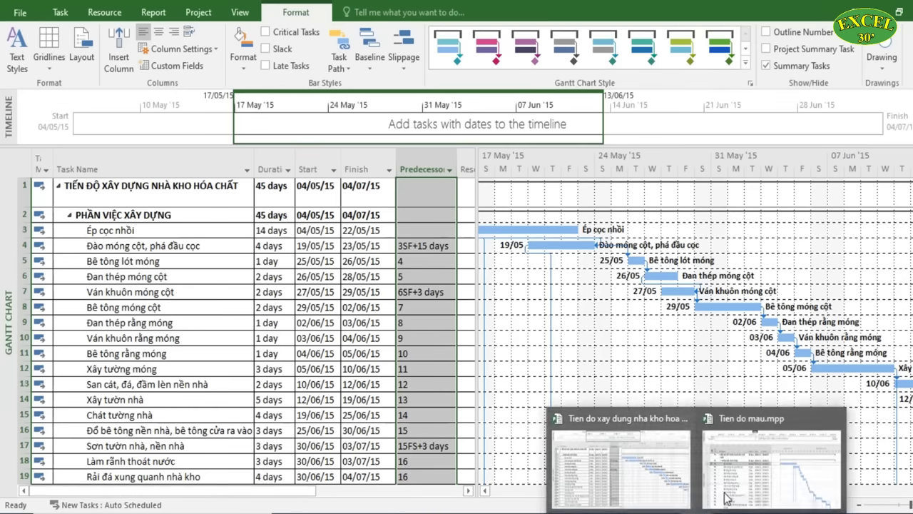
{"action": "left_click", "coordinate": [771, 460]}
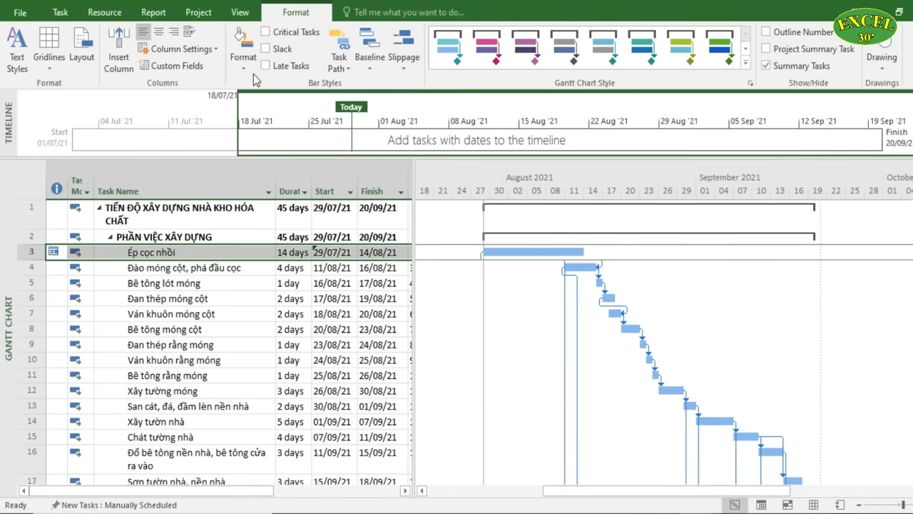
Try Start as the left text and Name as the right text of the Task bars in the Bar Styles
{"action": "left_click", "coordinate": [244, 58]}
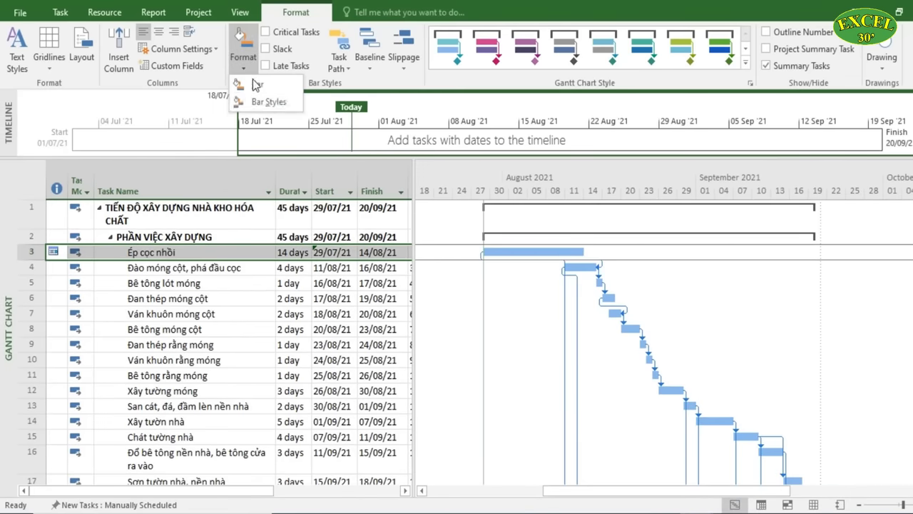
{"action": "left_click", "coordinate": [258, 106]}
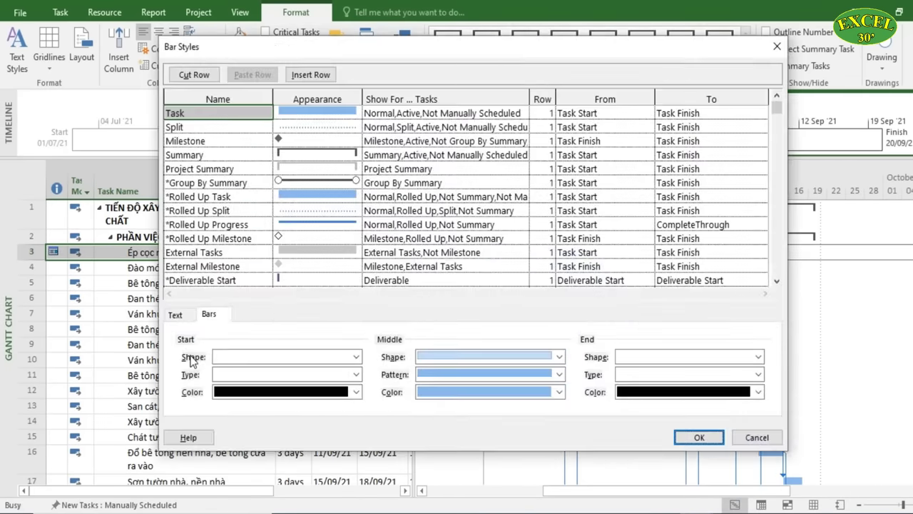
{"action": "left_click", "coordinate": [176, 315]}
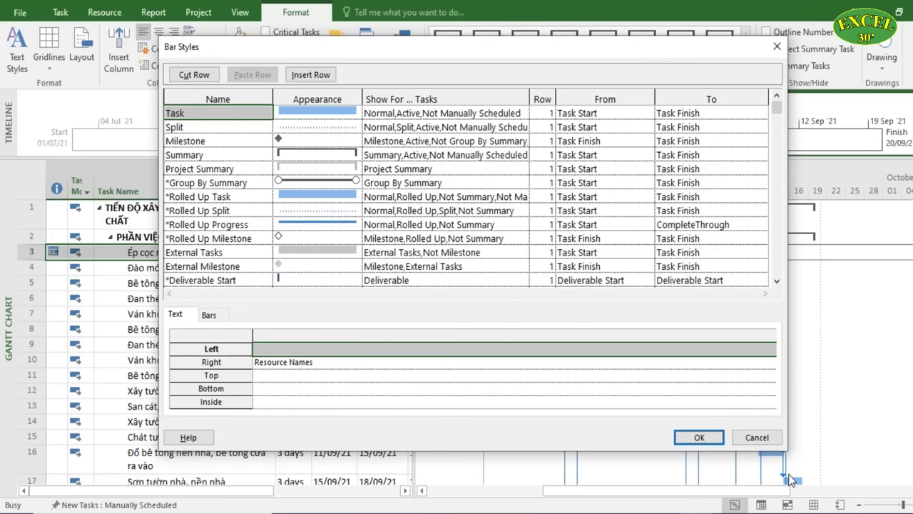
{"action": "left_click", "coordinate": [355, 349]}
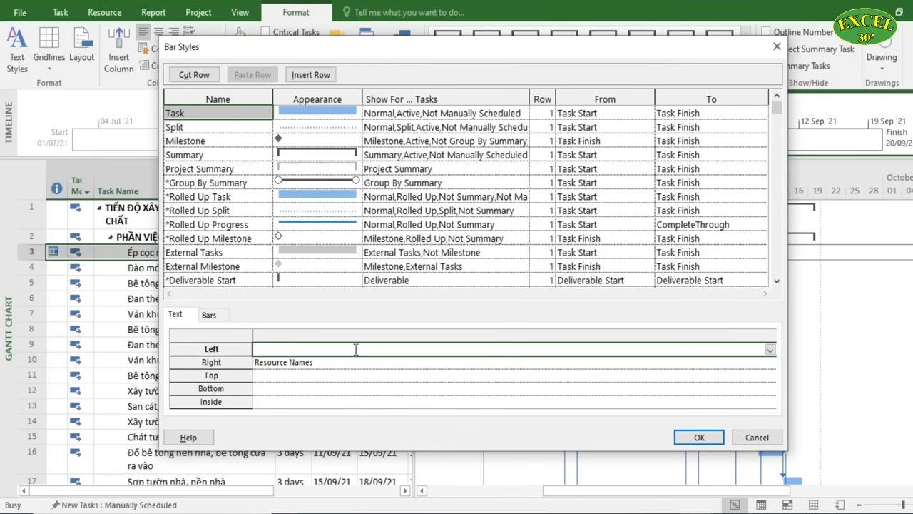
{"action": "left_click", "coordinate": [773, 351]}
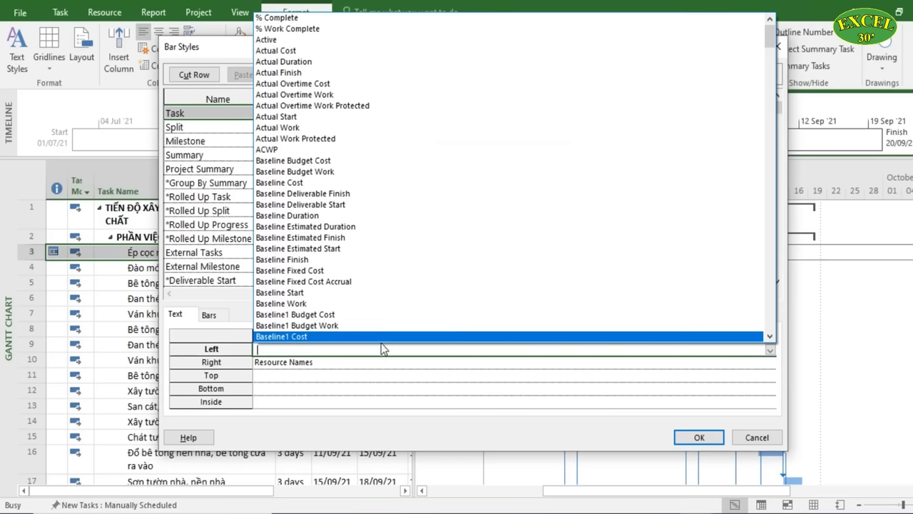
{"action": "type", "text": "Start"}
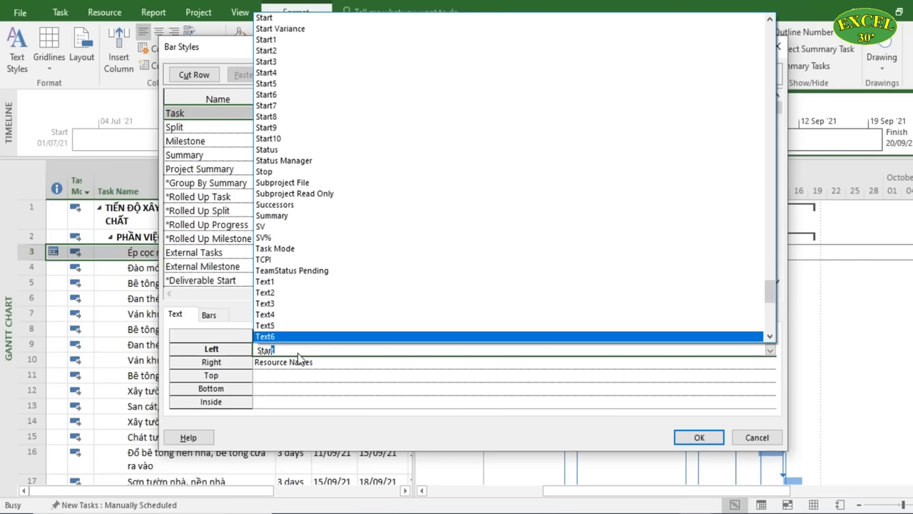
{"action": "left_click", "coordinate": [294, 19]}
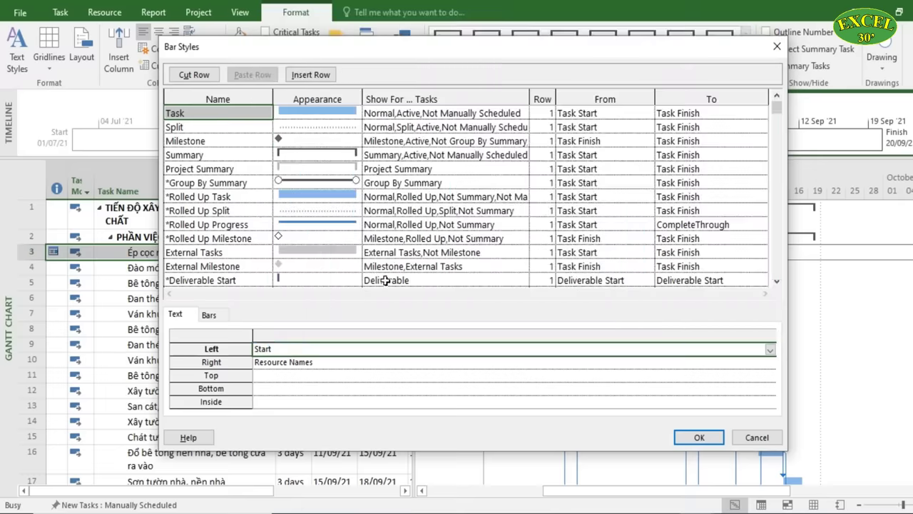
{"action": "left_click", "coordinate": [335, 366]}
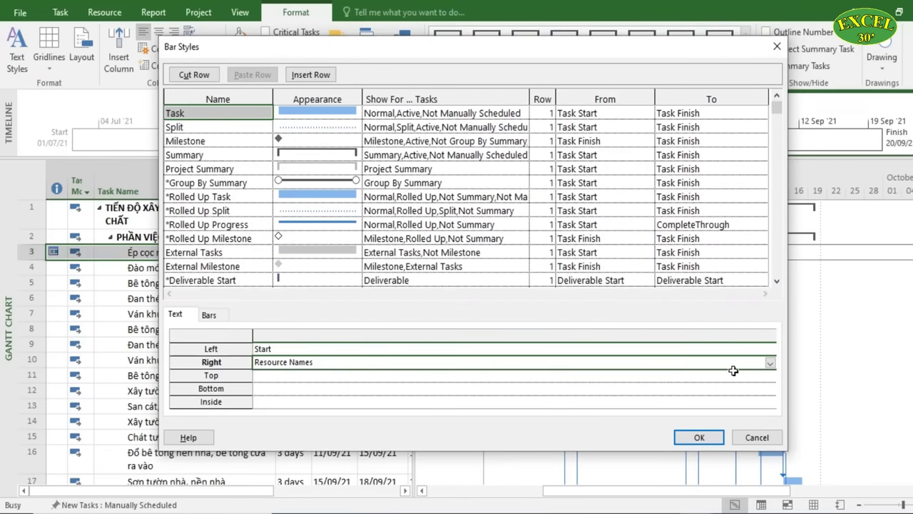
{"action": "type", "text": "Name"}
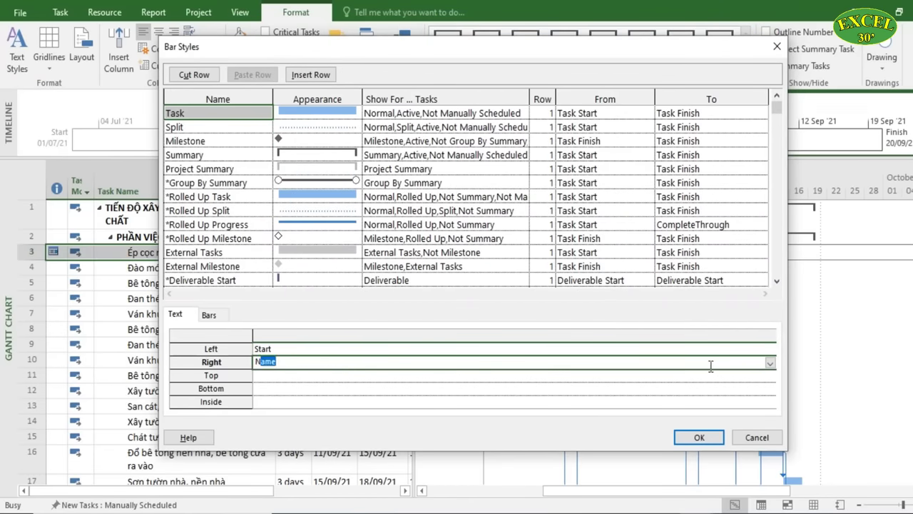
{"action": "key", "text": "Return"}
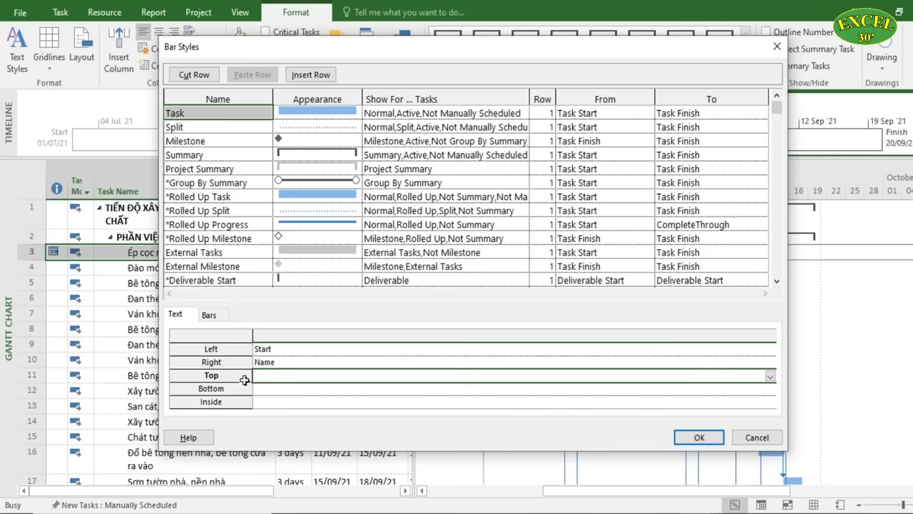
Explore the inside and top text options of the Task bar style, and close Bar Styles without applying anything
{"action": "left_click_drag", "start_coordinate": [704, 48], "coordinate": [515, 97]}
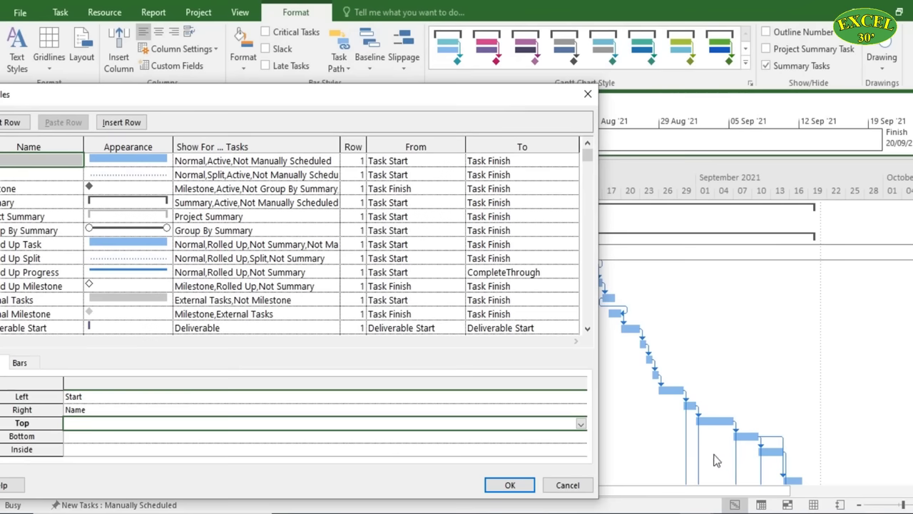
{"action": "left_click", "coordinate": [274, 448]}
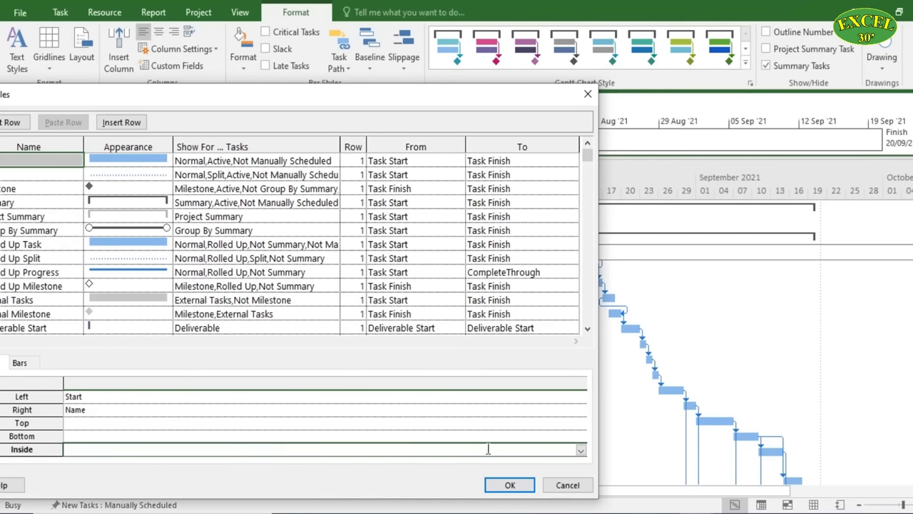
{"action": "left_click_drag", "start_coordinate": [420, 97], "coordinate": [851, 99]}
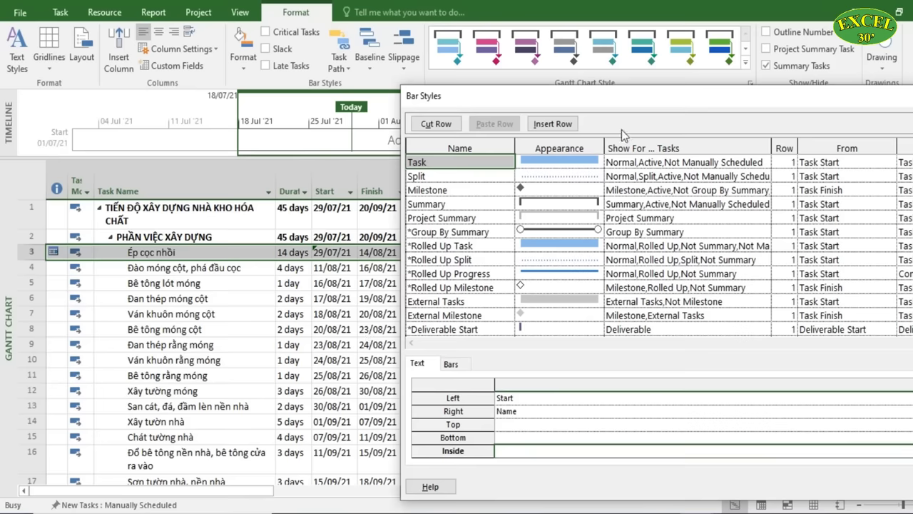
{"action": "left_click_drag", "start_coordinate": [628, 107], "coordinate": [205, 98]}
{"action": "left_click", "coordinate": [300, 432]}
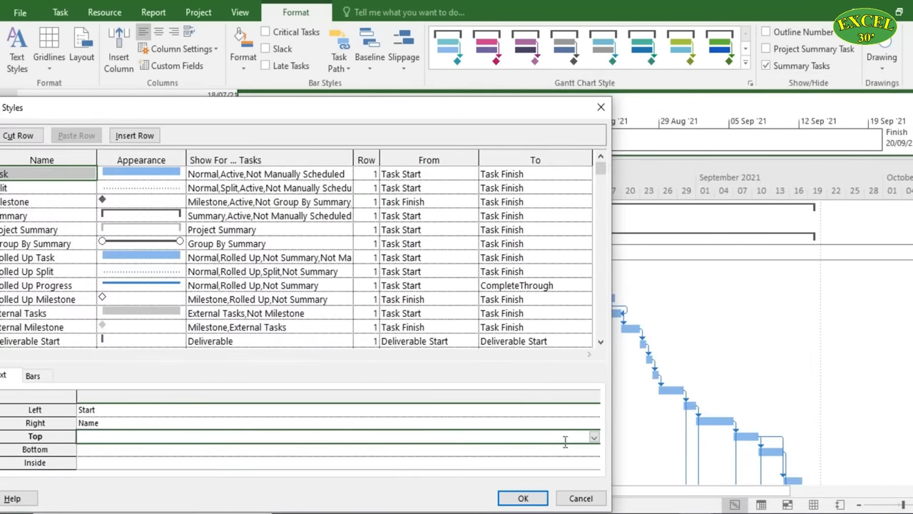
{"action": "left_click", "coordinate": [593, 441]}
{"action": "scroll", "coordinate": [265, 348], "scroll_direction": "down", "scroll_amount": 14}
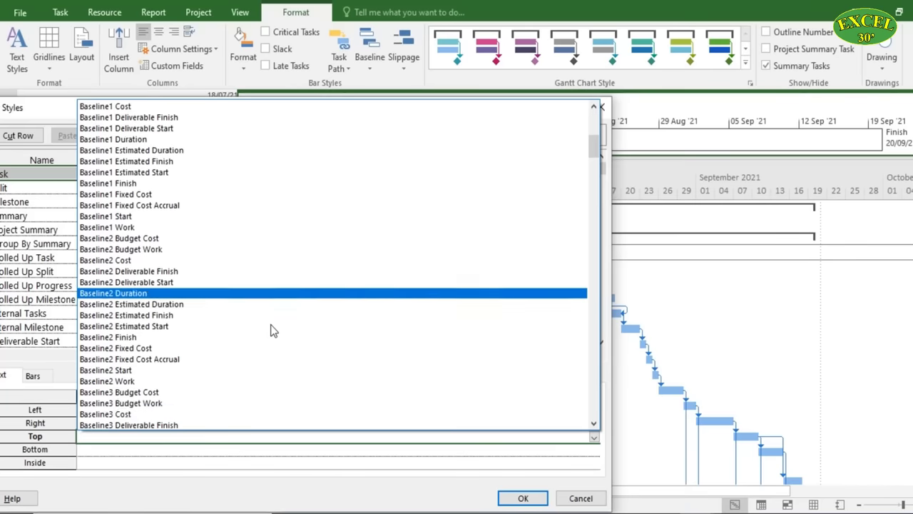
{"action": "scroll", "coordinate": [264, 363], "scroll_direction": "down", "scroll_amount": 15}
{"action": "key", "text": "Escape"}
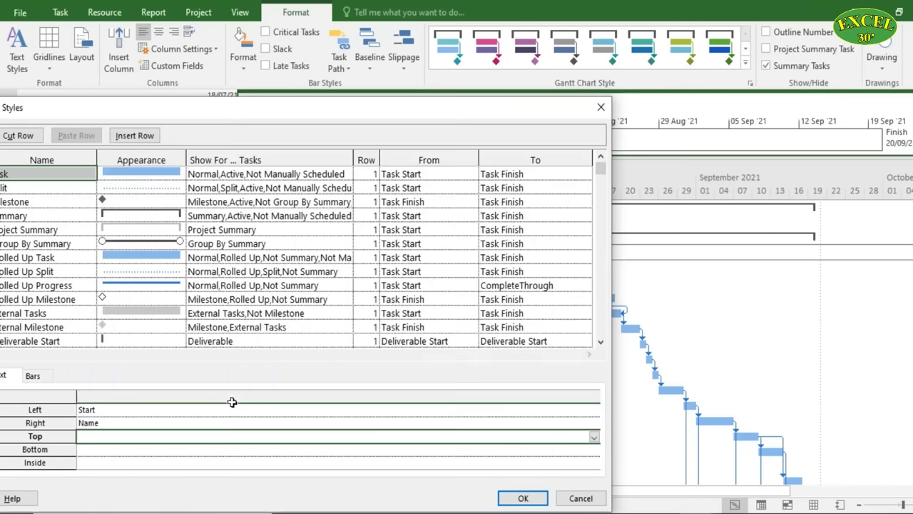
{"action": "key", "text": "Escape"}
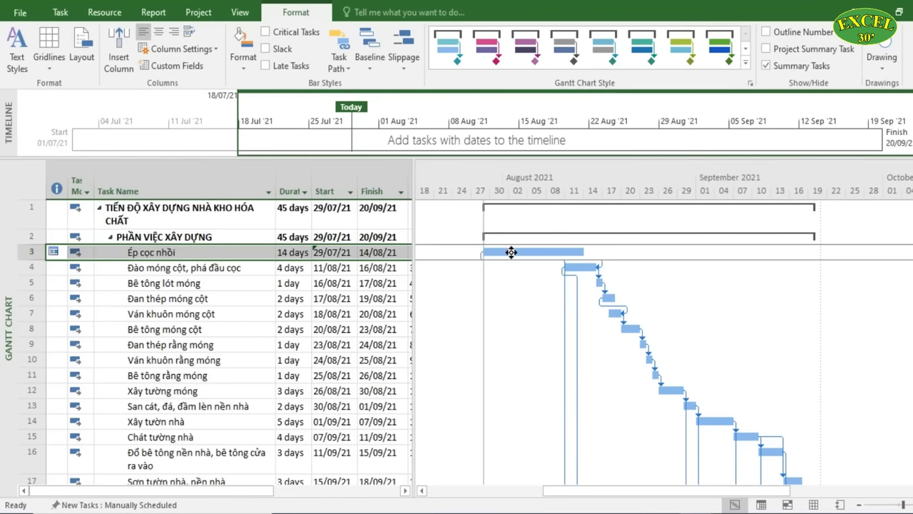
{"action": "left_click", "coordinate": [243, 57]}
{"action": "left_click", "coordinate": [265, 104]}
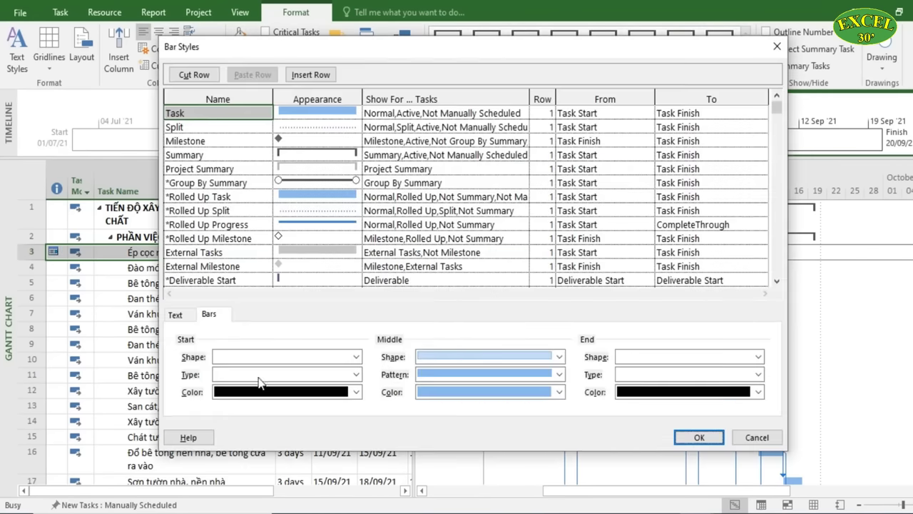
{"action": "left_click", "coordinate": [777, 46]}
Label all normal Task bars with Start as the left text and Name as the right text in the Bar Styles
{"action": "left_click", "coordinate": [243, 57]}
{"action": "left_click", "coordinate": [257, 104]}
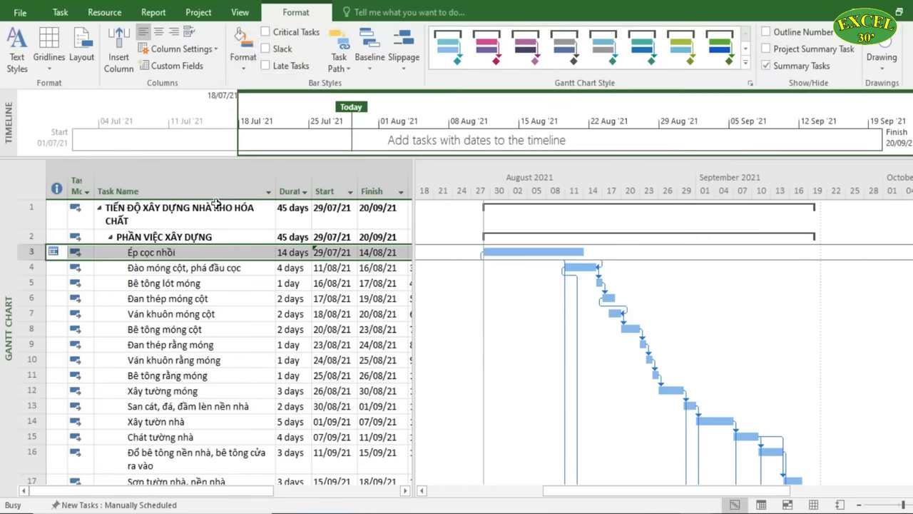
{"action": "left_click", "coordinate": [175, 314]}
{"action": "left_click", "coordinate": [284, 349]}
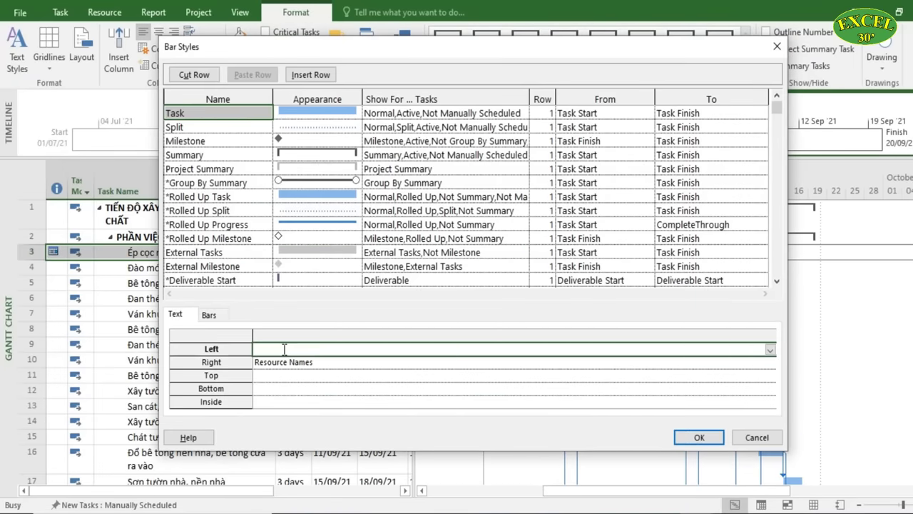
{"action": "type", "text": "Start"}
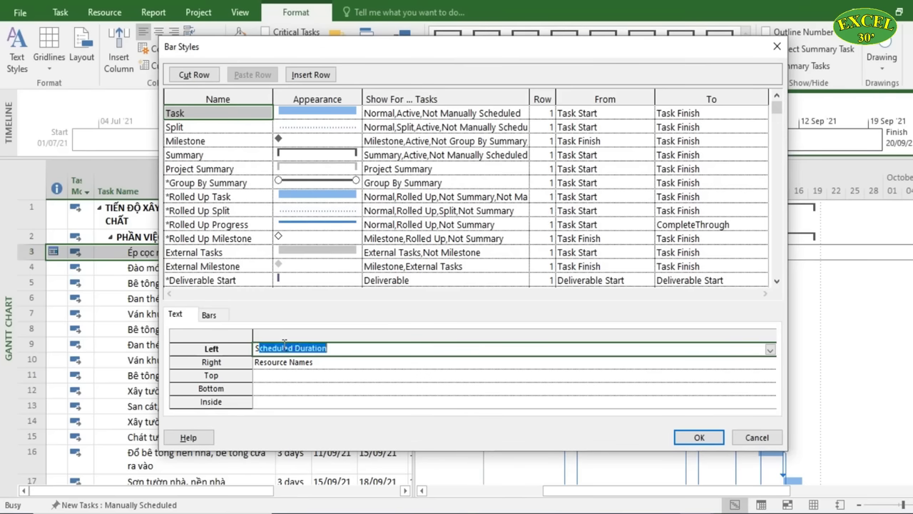
{"action": "key", "text": "Return"}
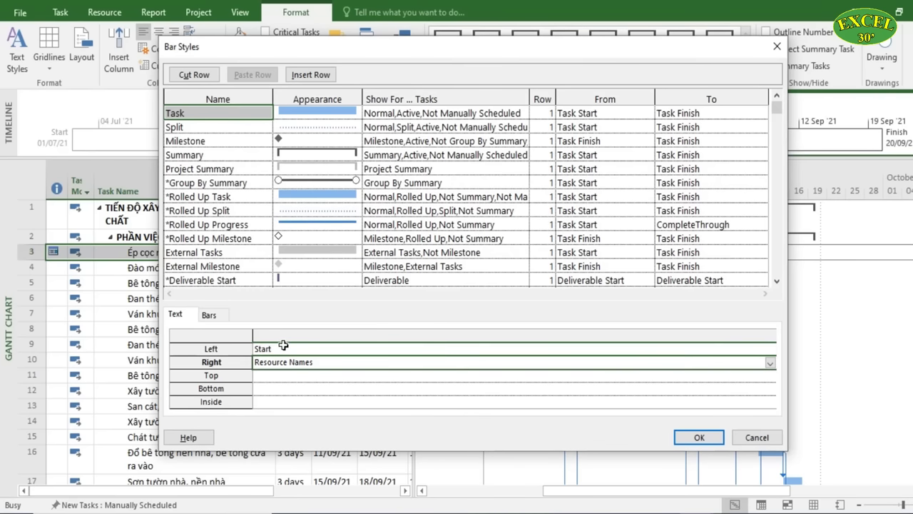
{"action": "type", "text": "Name"}
{"action": "key", "text": "Return"}
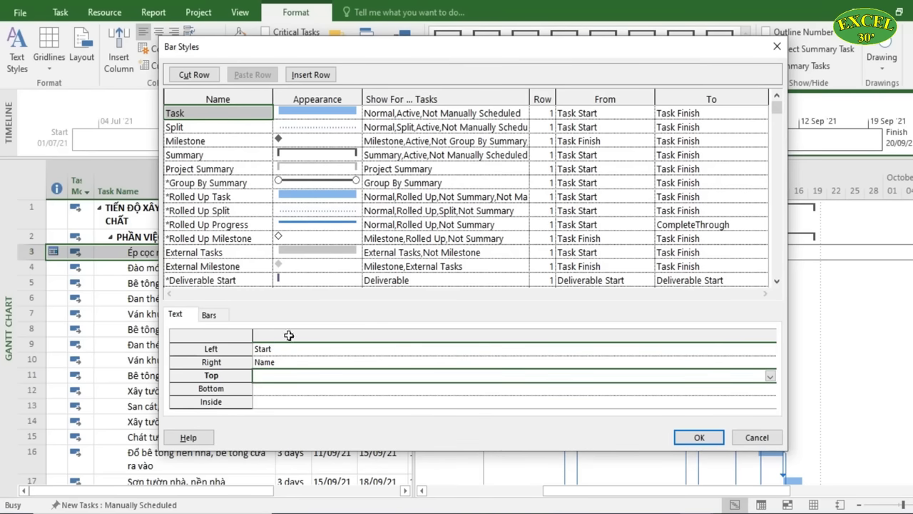
{"action": "left_click", "coordinate": [700, 438]}
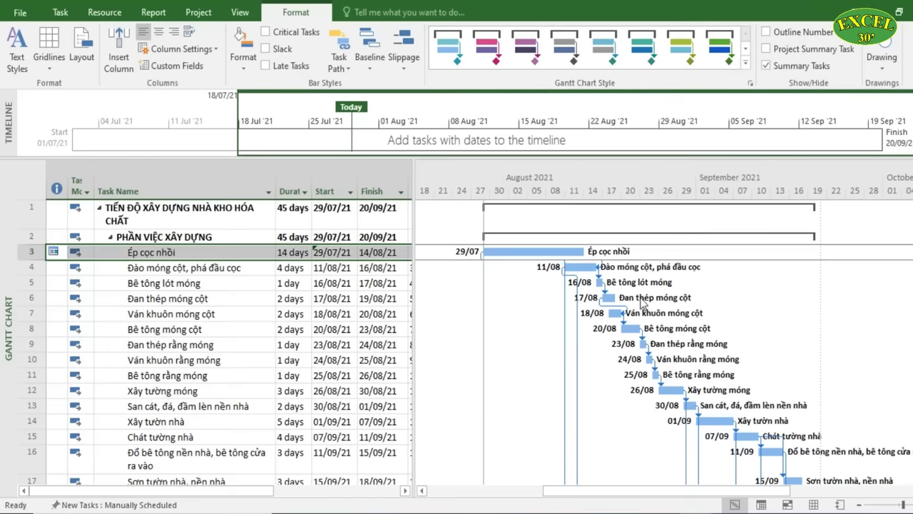
Review the bar labels further down the Gantt chart, and switch to the completed warehouse schedule for comparison
{"action": "scroll", "coordinate": [703, 360], "scroll_direction": "down", "scroll_amount": 9}
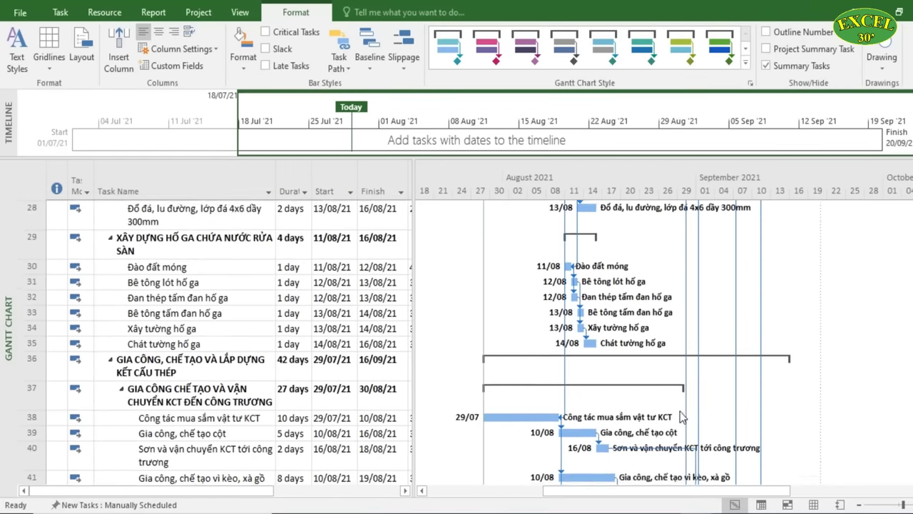
{"action": "scroll", "coordinate": [681, 417], "scroll_direction": "down", "scroll_amount": 3}
{"action": "scroll", "coordinate": [611, 407], "scroll_direction": "up", "scroll_amount": 2}
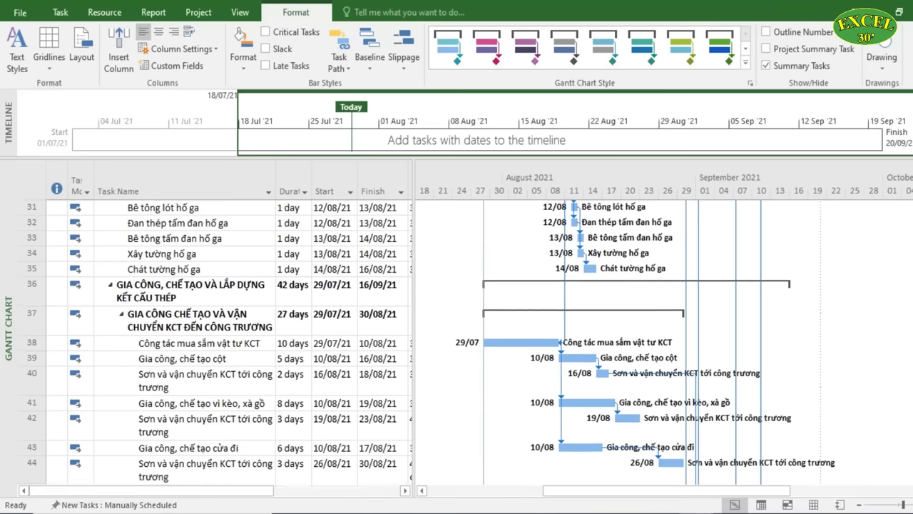
{"action": "left_click", "coordinate": [641, 492]}
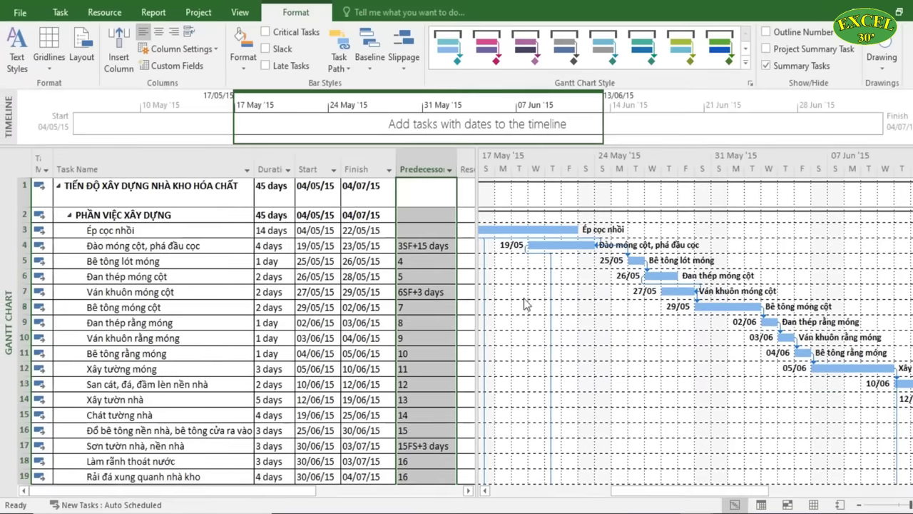
Switch to Tien do mau.mpp and set its Sheet Rows gridlines to a solid black line
{"action": "left_click", "coordinate": [153, 292]}
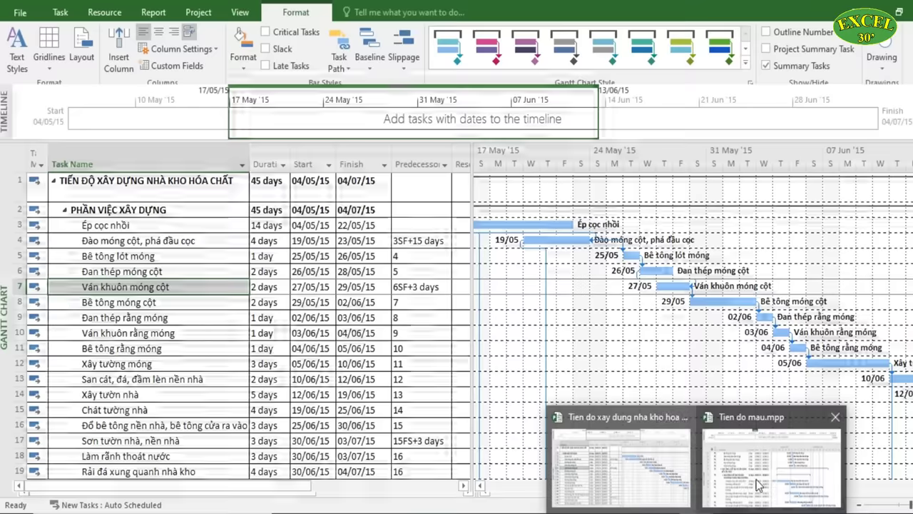
{"action": "left_click", "coordinate": [769, 446]}
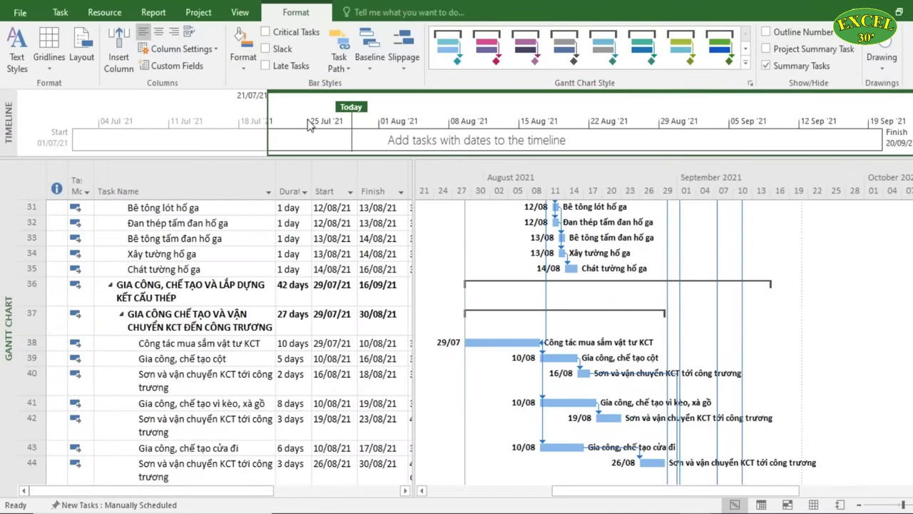
{"action": "right_click", "coordinate": [471, 250]}
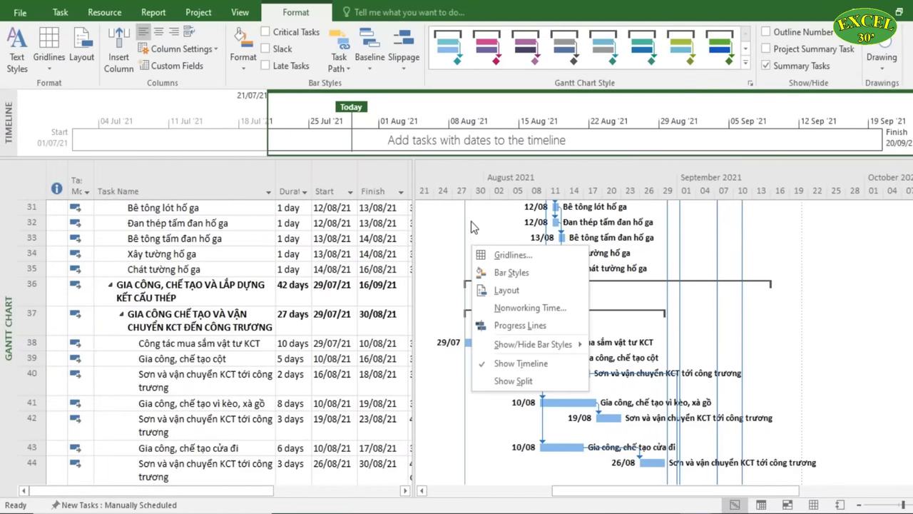
{"action": "left_click", "coordinate": [511, 257]}
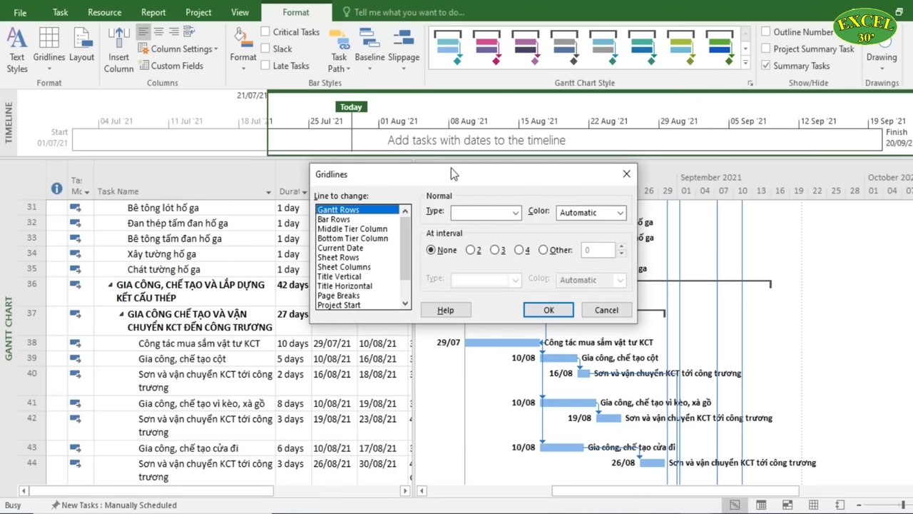
{"action": "scroll", "coordinate": [404, 242], "scroll_direction": "down", "scroll_amount": 1}
{"action": "scroll", "coordinate": [399, 235], "scroll_direction": "up", "scroll_amount": 1}
{"action": "left_click", "coordinate": [352, 258]}
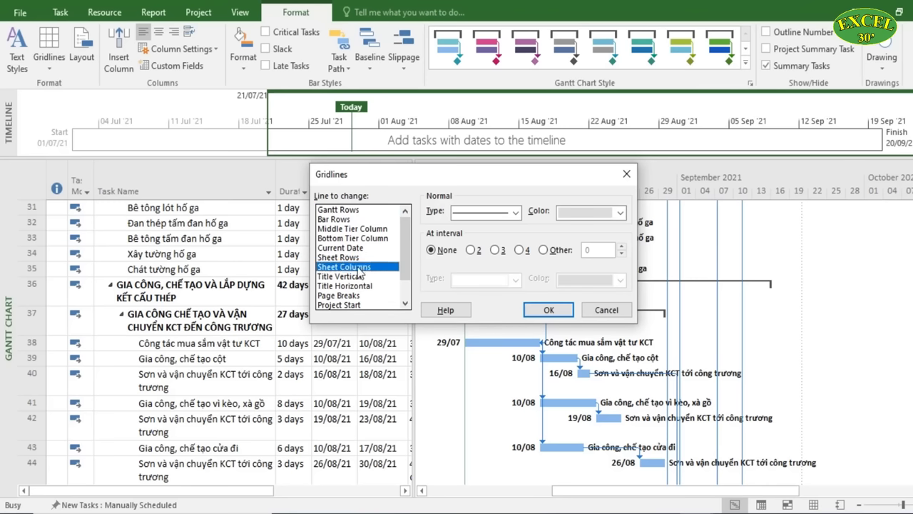
{"action": "left_click", "coordinate": [515, 212]}
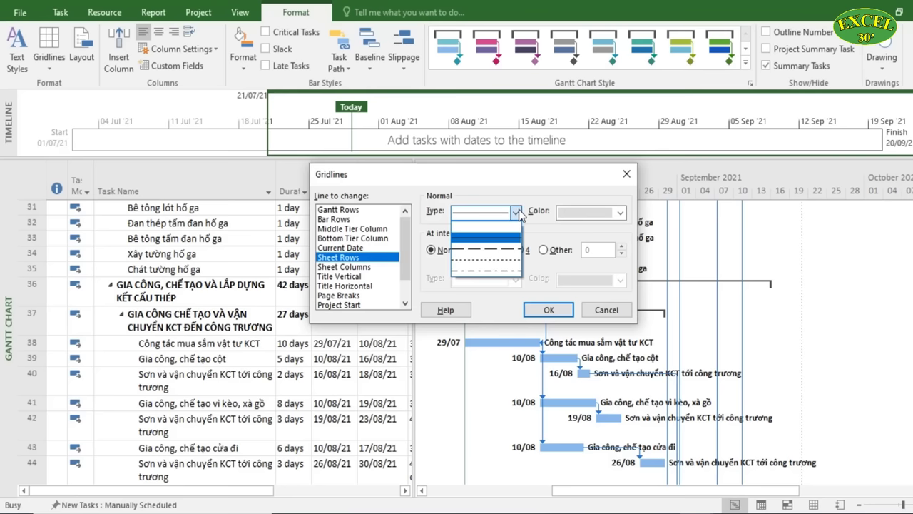
{"action": "left_click", "coordinate": [479, 237]}
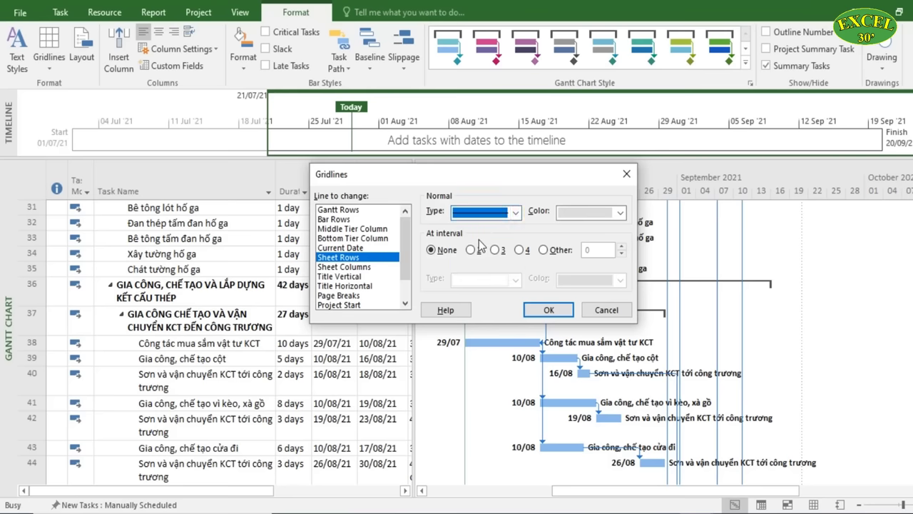
{"action": "left_click", "coordinate": [618, 212]}
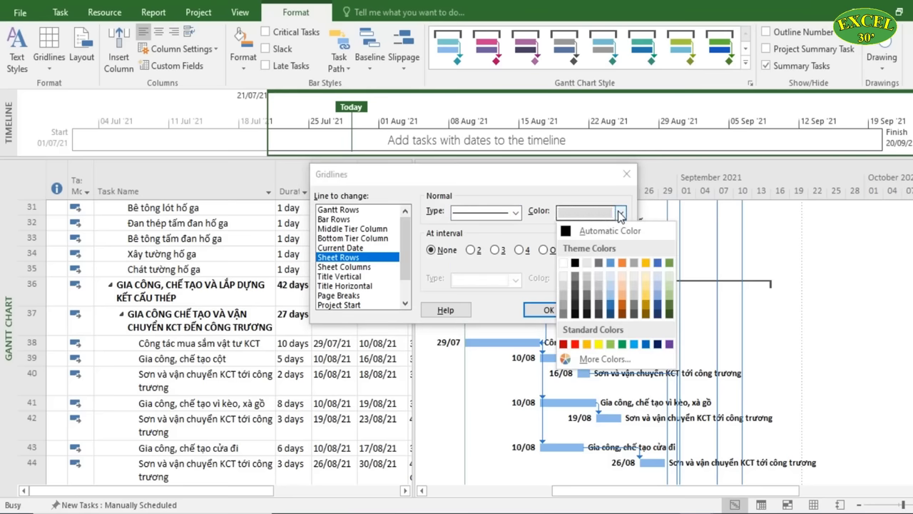
{"action": "left_click", "coordinate": [576, 263]}
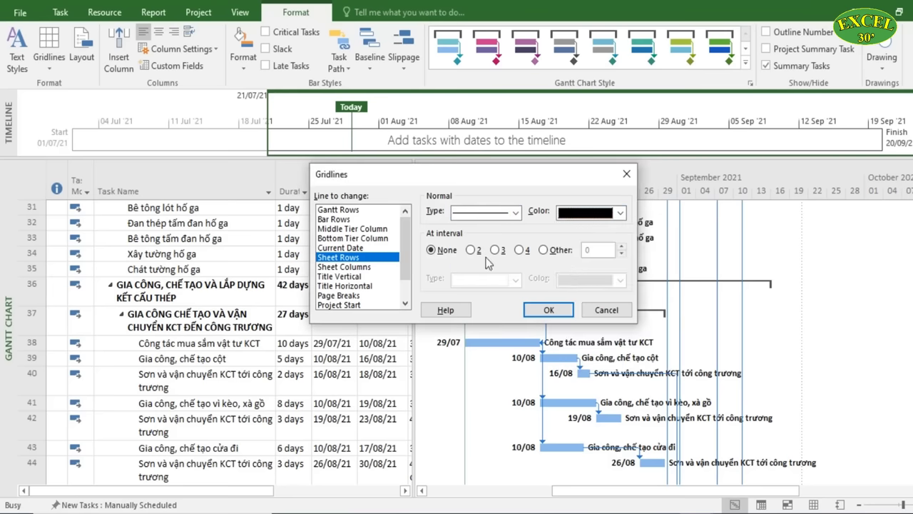
Set the Sheet Columns gridlines to the Automatic color and apply the gridline changes
{"action": "left_click", "coordinate": [360, 266]}
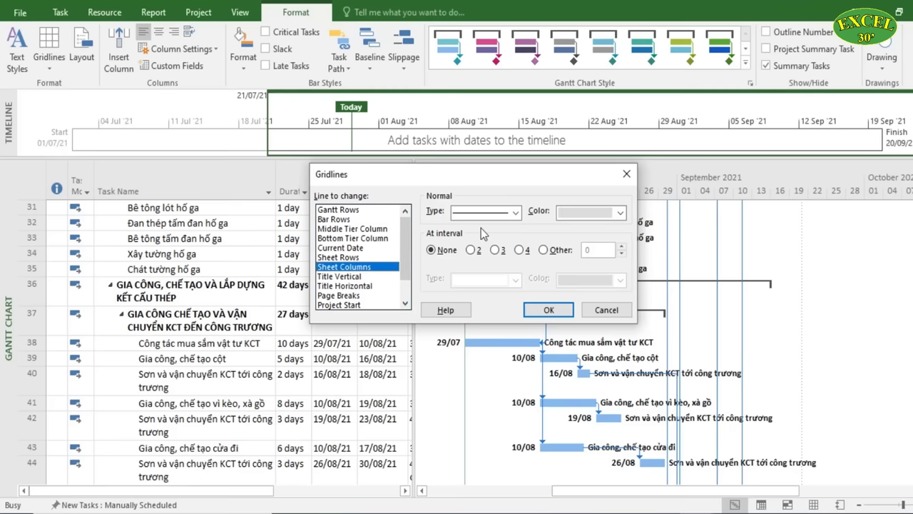
{"action": "left_click", "coordinate": [618, 212]}
{"action": "left_click", "coordinate": [595, 230]}
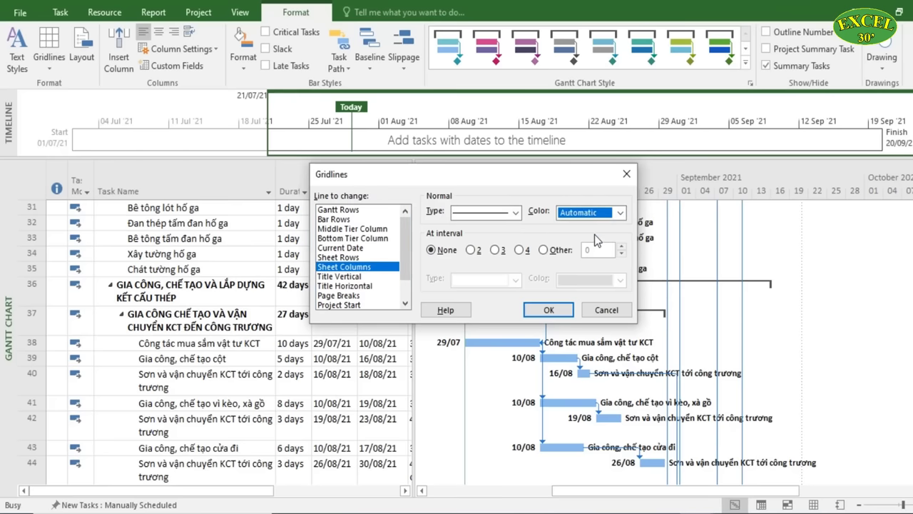
{"action": "left_click", "coordinate": [549, 309]}
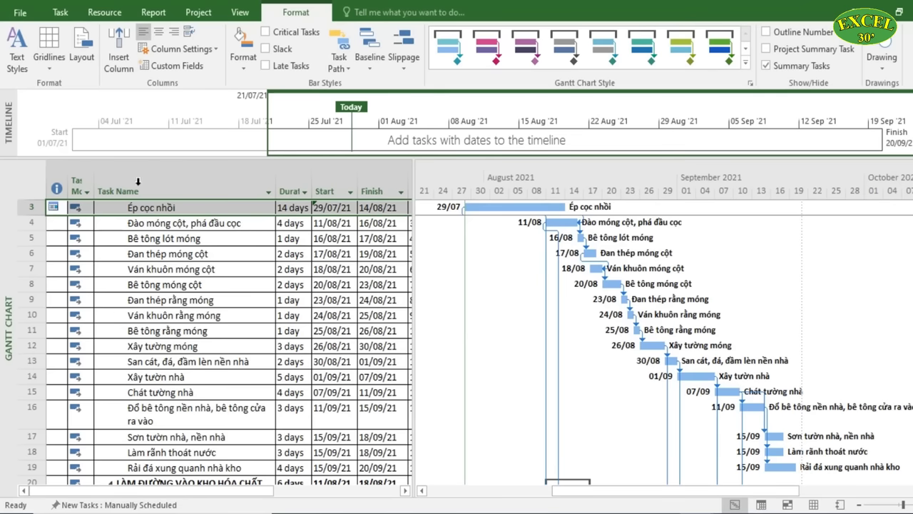
Format the Gantt Rows gridlines as a short-dashed grey line
{"action": "right_click", "coordinate": [515, 287]}
{"action": "left_click", "coordinate": [548, 294]}
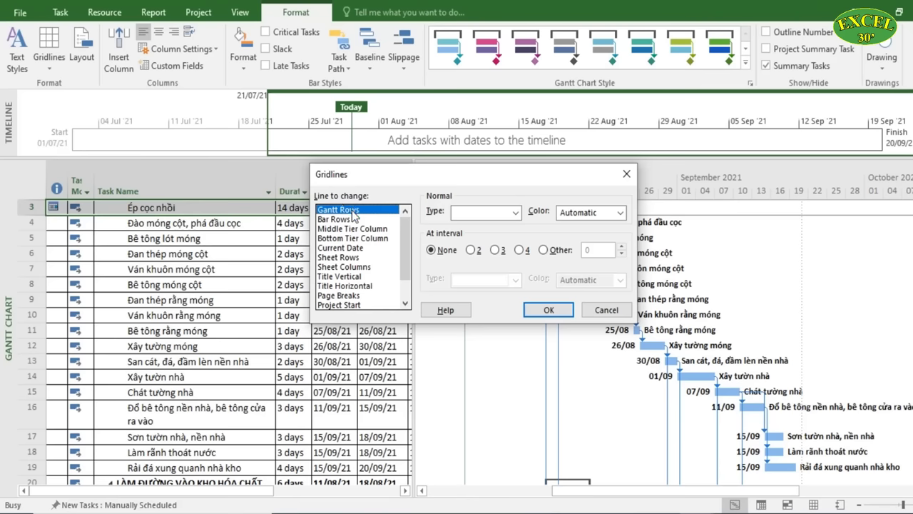
{"action": "left_click", "coordinate": [514, 213]}
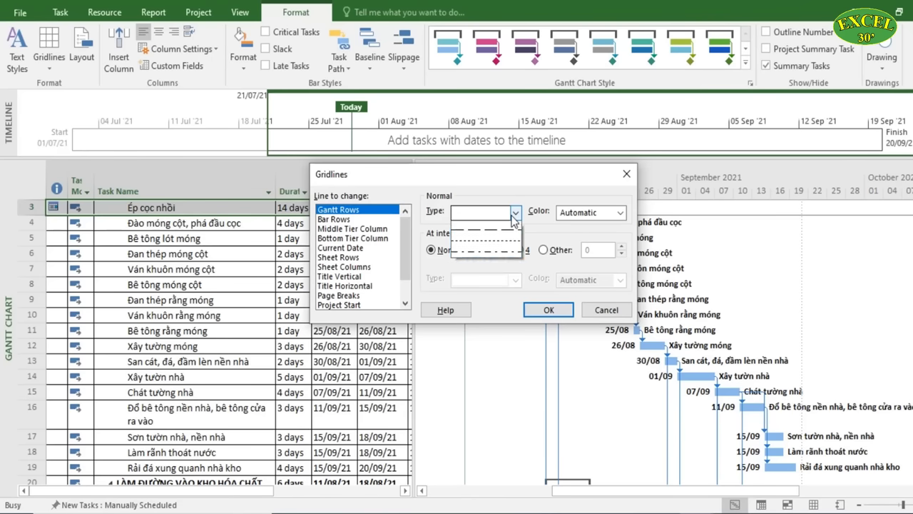
{"action": "left_click", "coordinate": [499, 242]}
{"action": "left_click", "coordinate": [619, 212]}
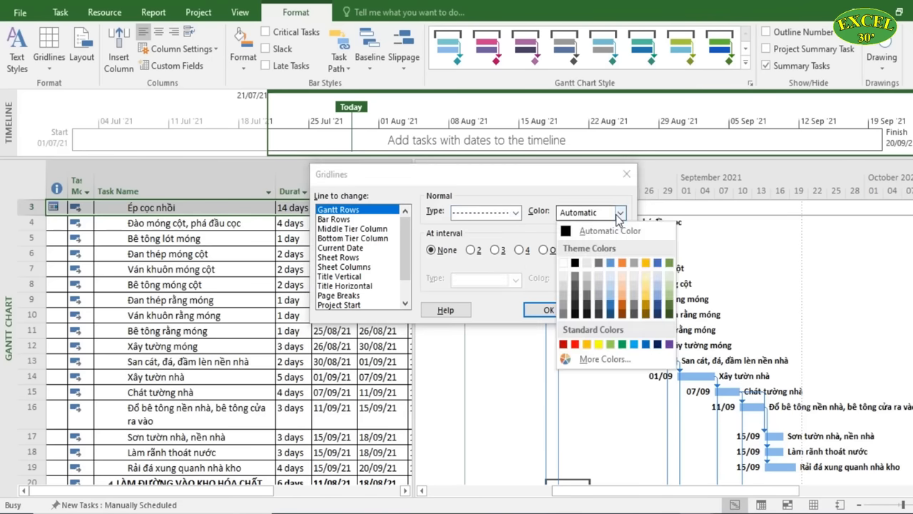
{"action": "left_click", "coordinate": [633, 291]}
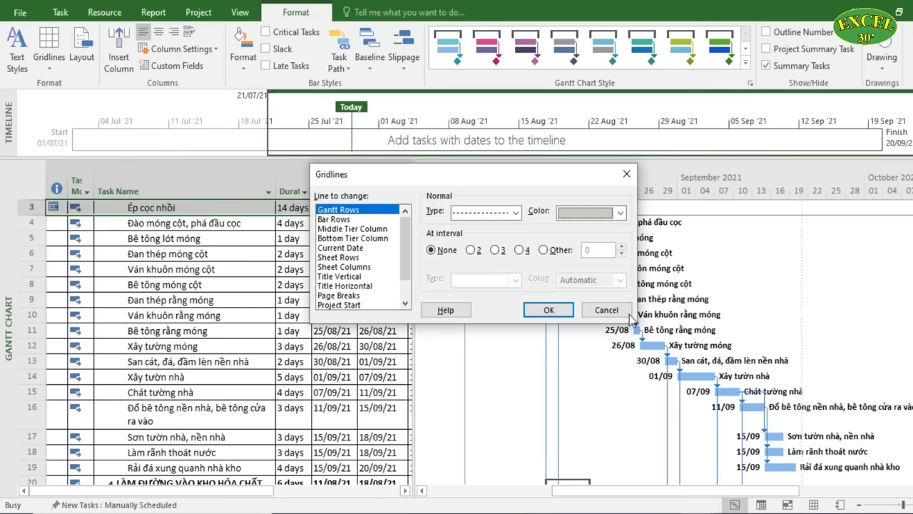
{"action": "left_click", "coordinate": [548, 310]}
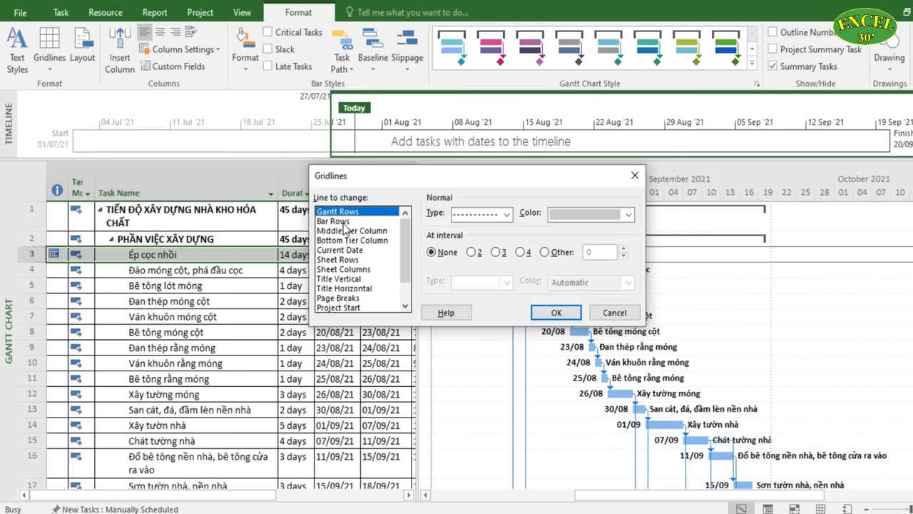
Change the Middle Tier Column gridlines to light blue
{"action": "left_click", "coordinate": [341, 221]}
{"action": "left_click", "coordinate": [346, 230]}
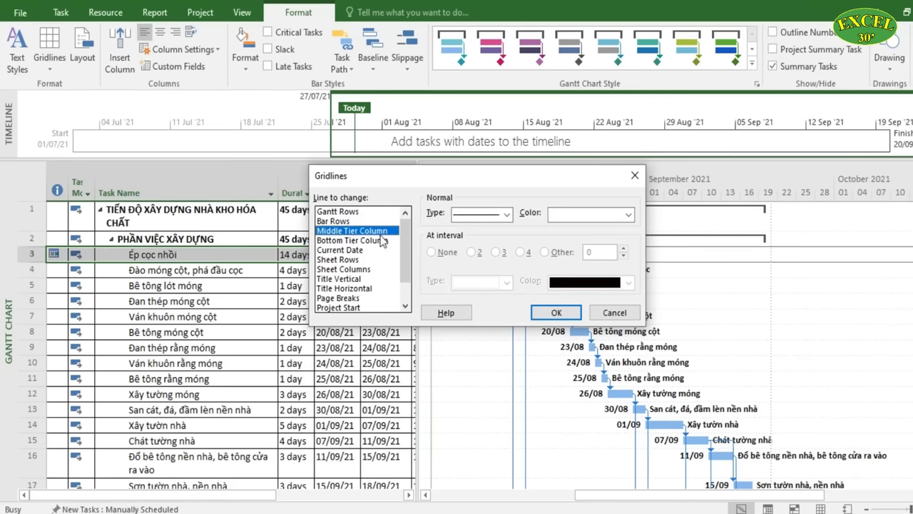
{"action": "left_click", "coordinate": [612, 214]}
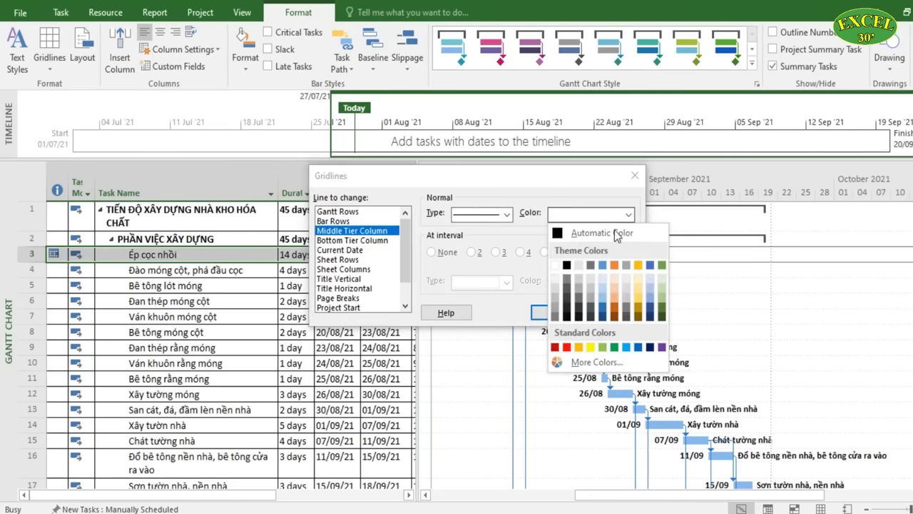
{"action": "left_click", "coordinate": [605, 298]}
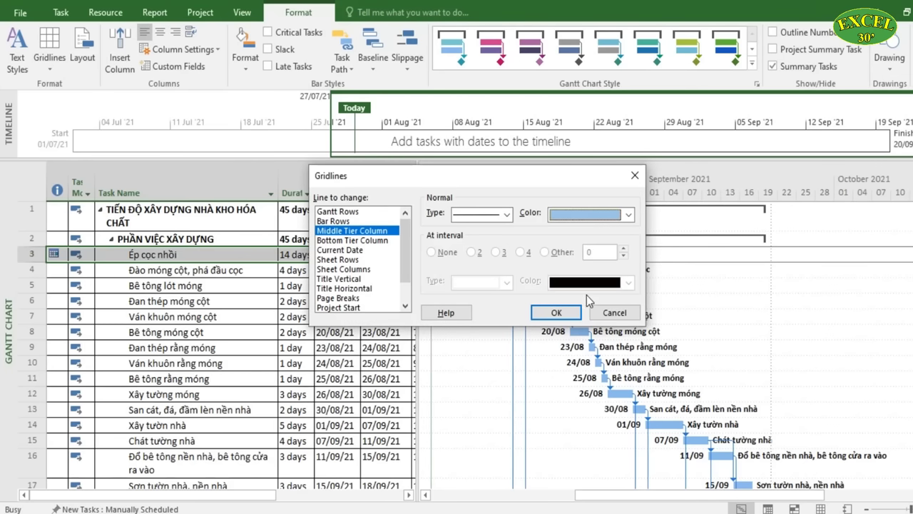
{"action": "left_click", "coordinate": [557, 314]}
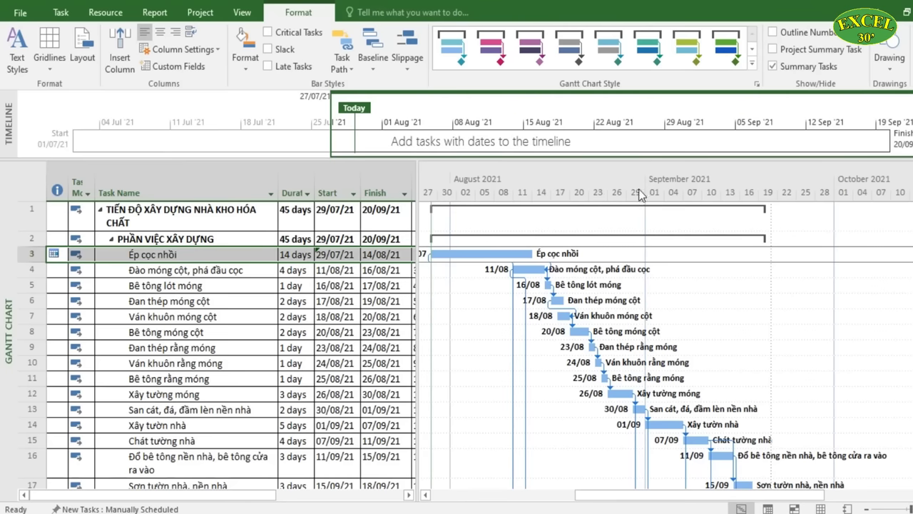
Format the Bottom Tier Column gridlines as a short-dashed light orange line
{"action": "right_click", "coordinate": [696, 274]}
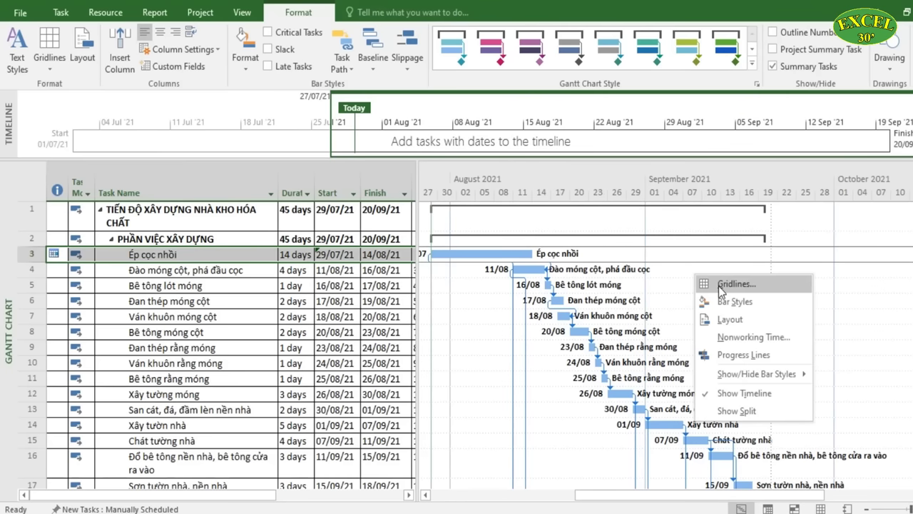
{"action": "left_click", "coordinate": [721, 285]}
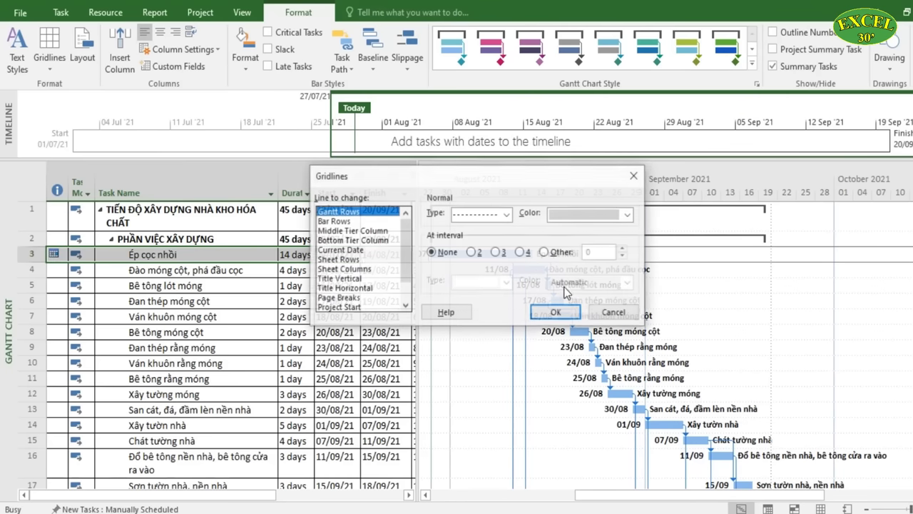
{"action": "left_click", "coordinate": [348, 241]}
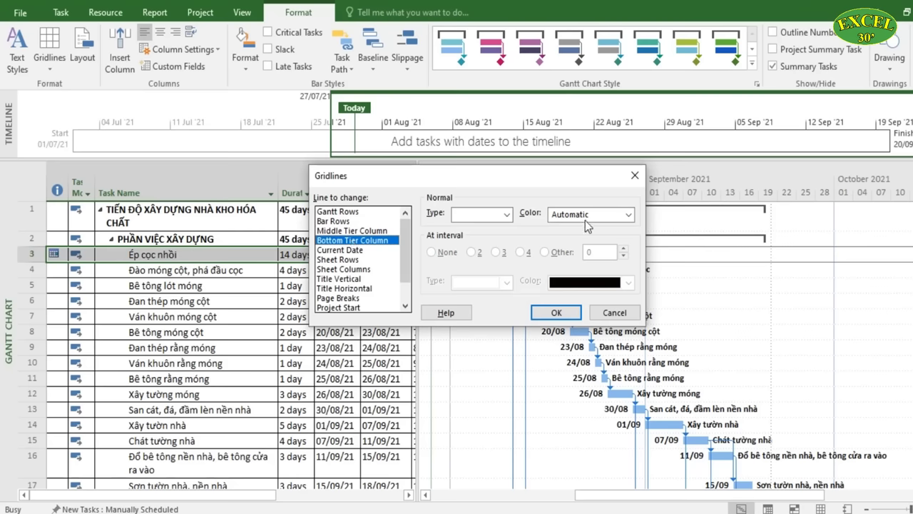
{"action": "left_click", "coordinate": [587, 224]}
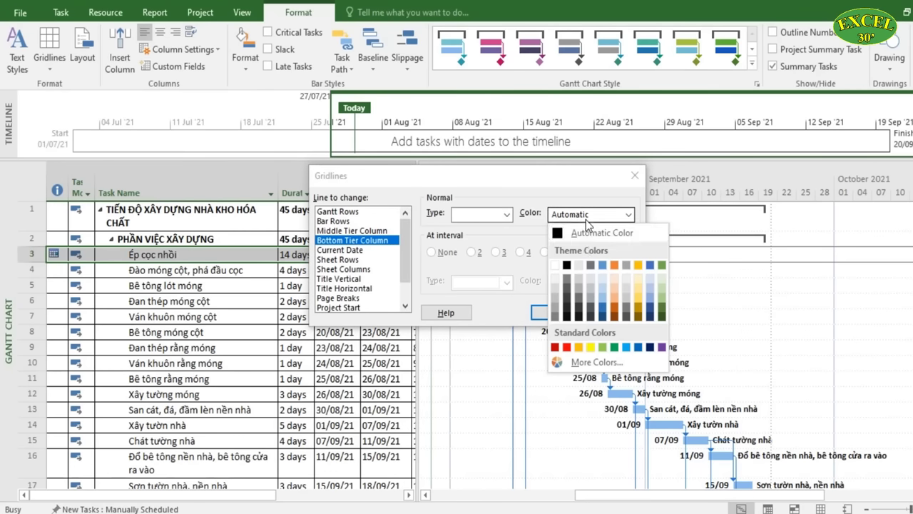
{"action": "left_click", "coordinate": [615, 289]}
{"action": "left_click", "coordinate": [503, 214]}
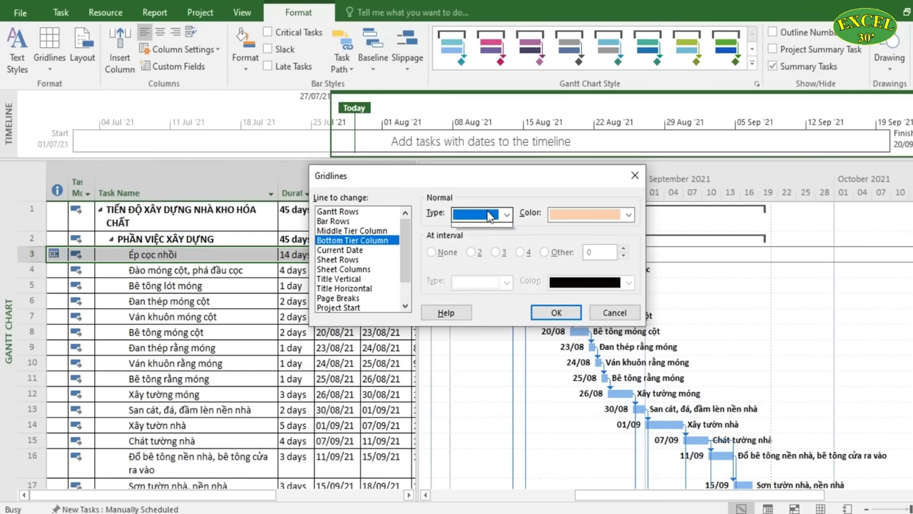
{"action": "left_click", "coordinate": [483, 256]}
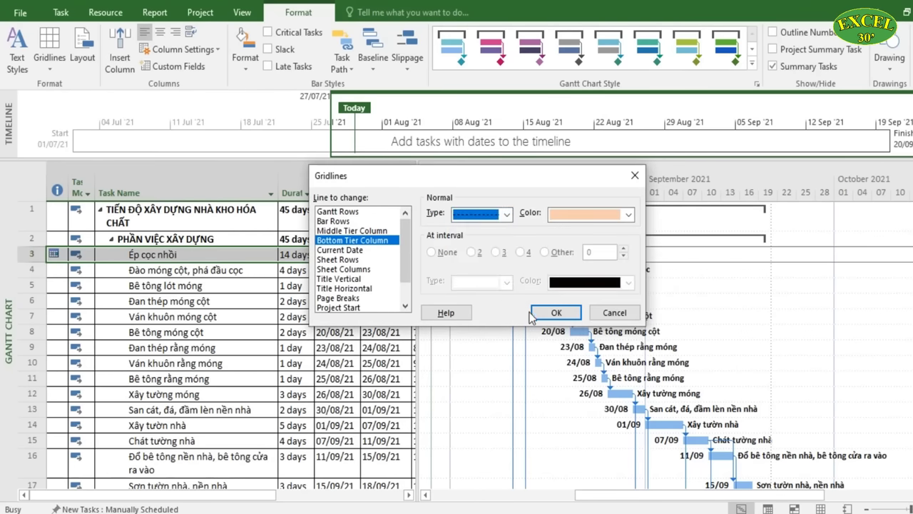
{"action": "left_click", "coordinate": [554, 313]}
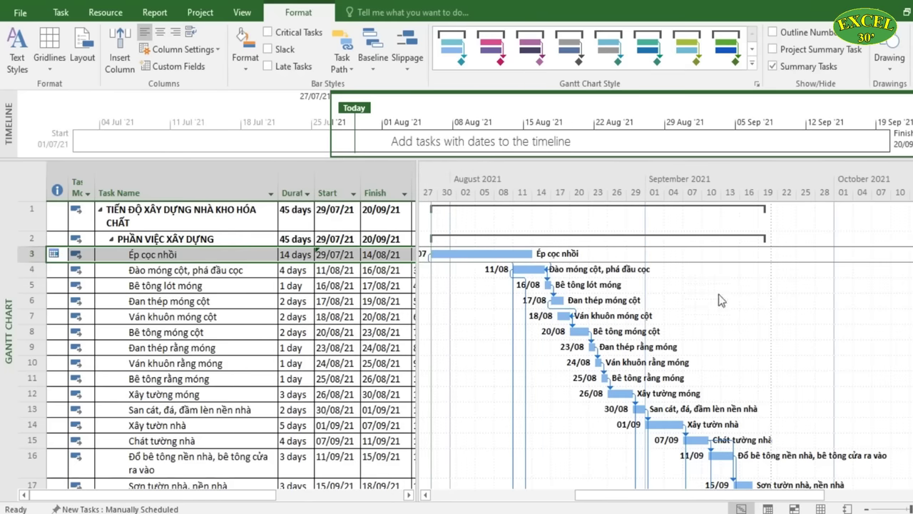
Review the gridlines across the task table and Gantt chart, and look through the remaining line types in the Gridlines settings
{"action": "scroll", "coordinate": [717, 310], "scroll_direction": "down", "scroll_amount": 3}
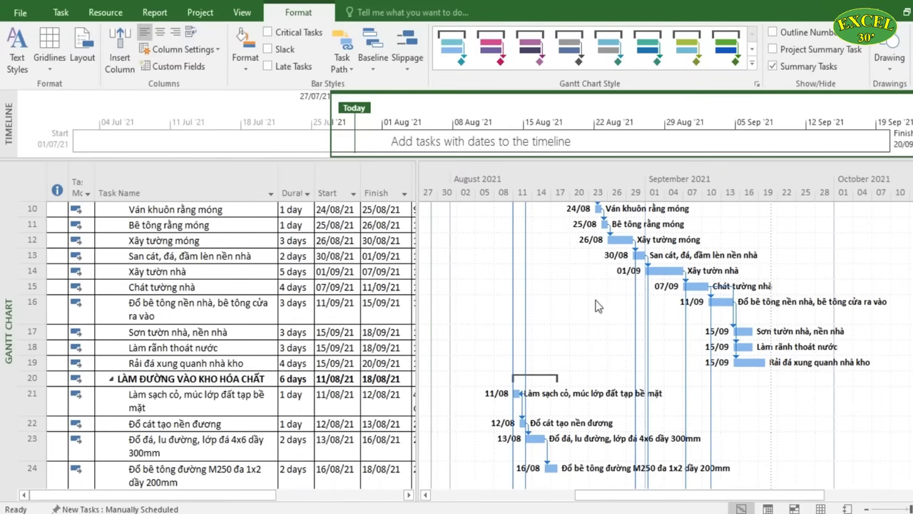
{"action": "scroll", "coordinate": [592, 320], "scroll_direction": "up", "scroll_amount": 3}
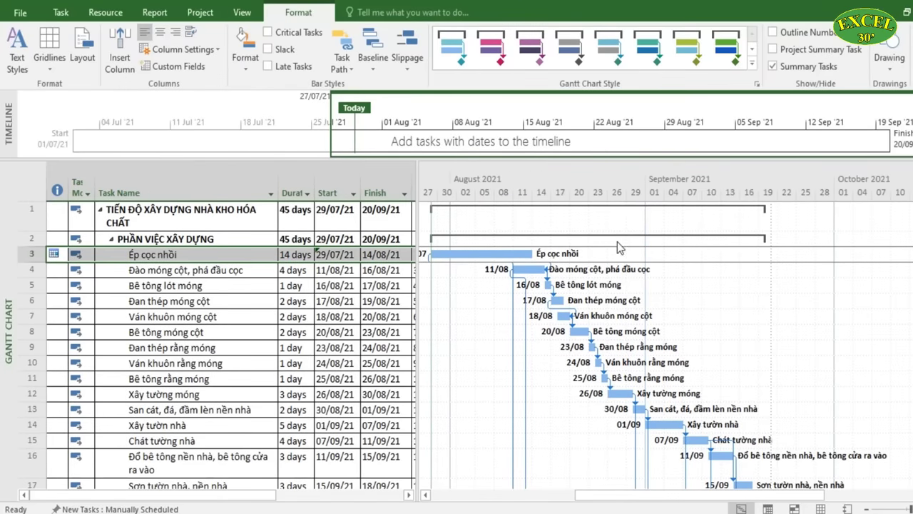
{"action": "right_click", "coordinate": [757, 269]}
{"action": "left_click", "coordinate": [796, 278]}
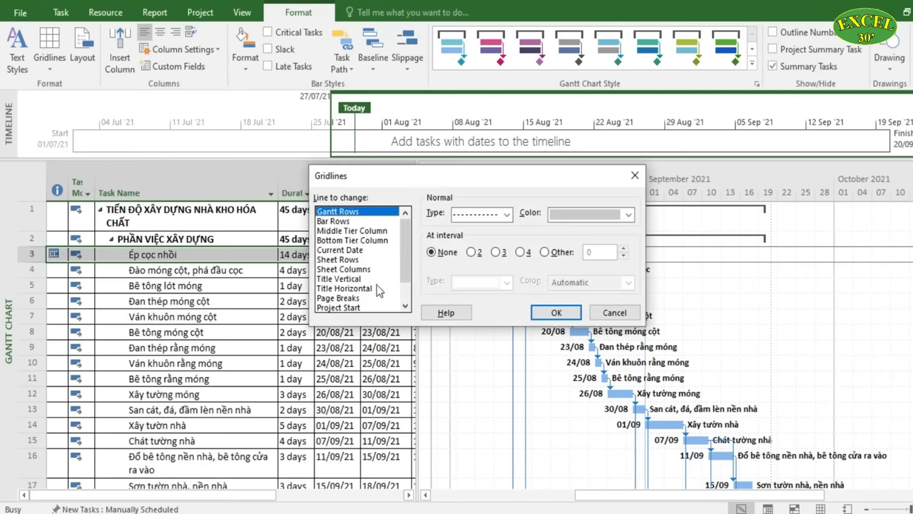
{"action": "scroll", "coordinate": [378, 289], "scroll_direction": "down", "scroll_amount": 1}
{"action": "left_click", "coordinate": [539, 315]}
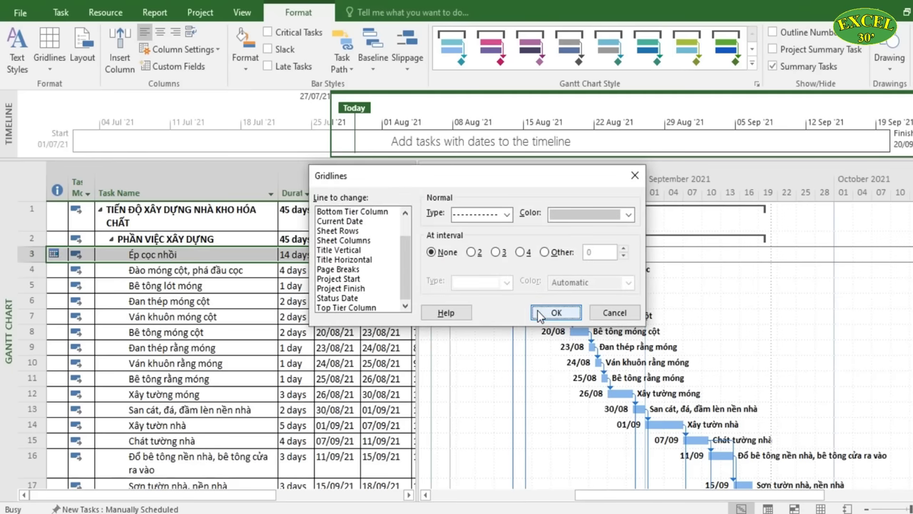
{"action": "scroll", "coordinate": [509, 326], "scroll_direction": "down", "scroll_amount": 10}
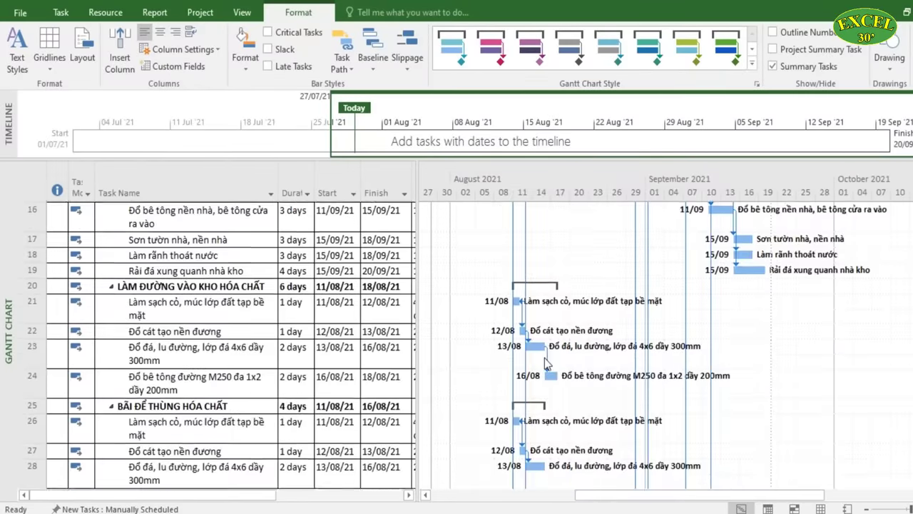
{"action": "scroll", "coordinate": [532, 361], "scroll_direction": "down", "scroll_amount": 1}
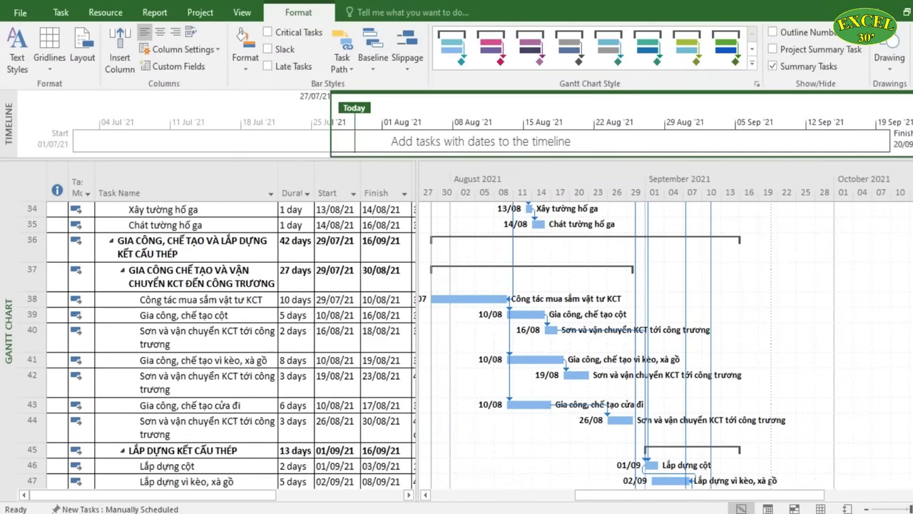
{"action": "mouse_move", "coordinate": [751, 500]}
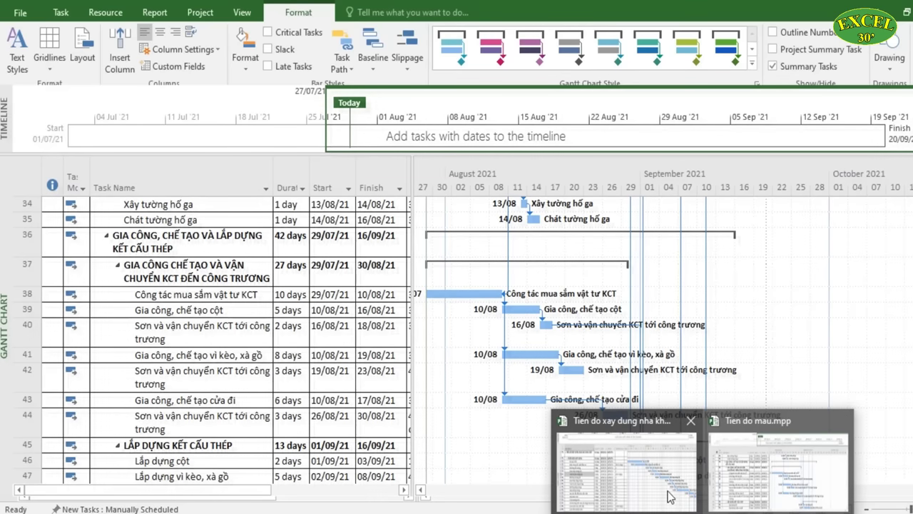
Switch to the completed warehouse schedule to compare its gridlines, and return to Tien do mau.mpp
{"action": "left_click", "coordinate": [626, 463]}
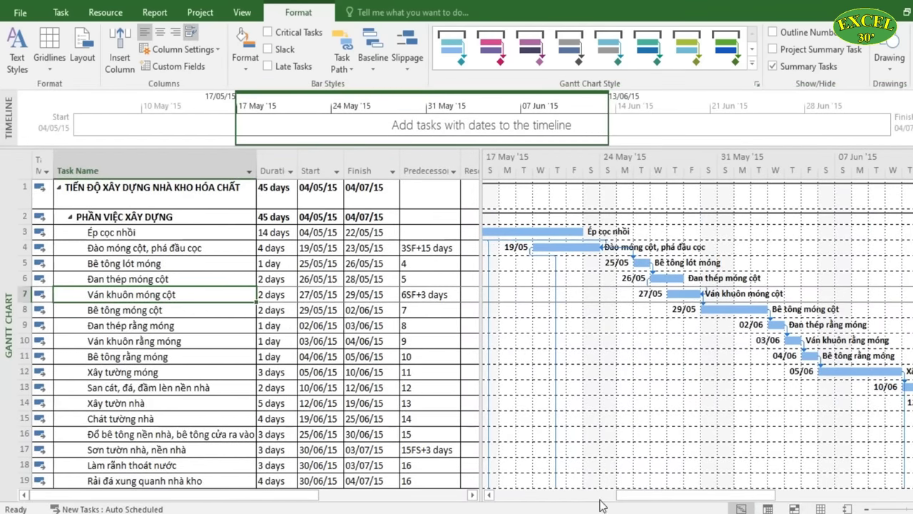
{"action": "mouse_move", "coordinate": [703, 508]}
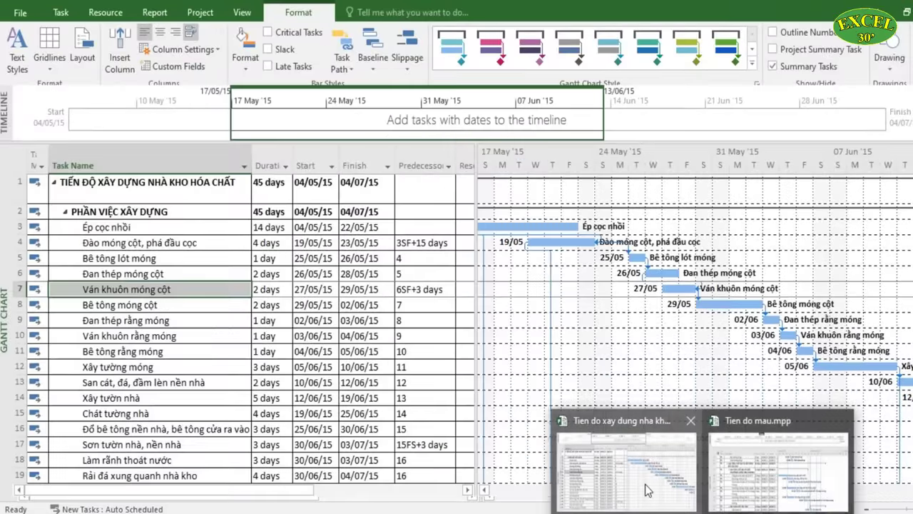
{"action": "left_click", "coordinate": [781, 467]}
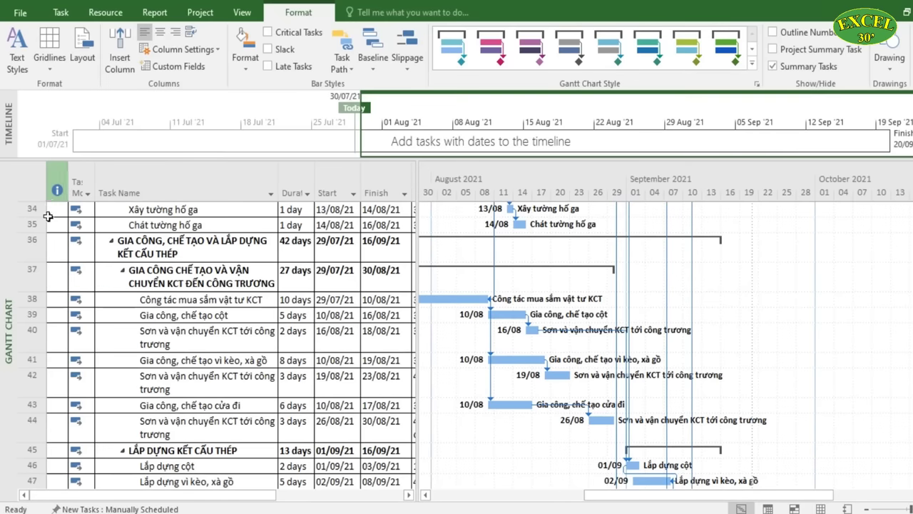
Add a note to the PHẦN VIỆC XÂY DỰNG summary task stating that it belongs to the construction team's work
{"action": "scroll", "coordinate": [59, 276], "scroll_direction": "up", "scroll_amount": 6}
{"action": "scroll", "coordinate": [59, 278], "scroll_direction": "up", "scroll_amount": 5}
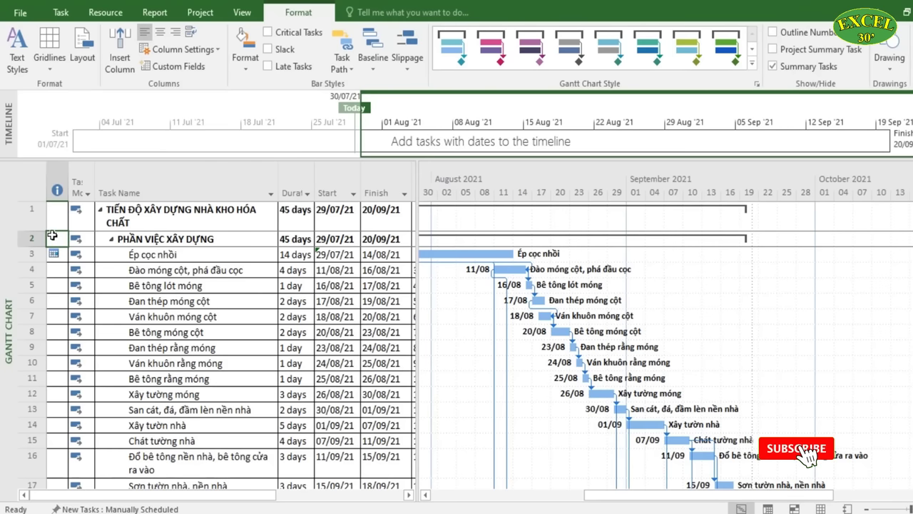
{"action": "left_click", "coordinate": [60, 12]}
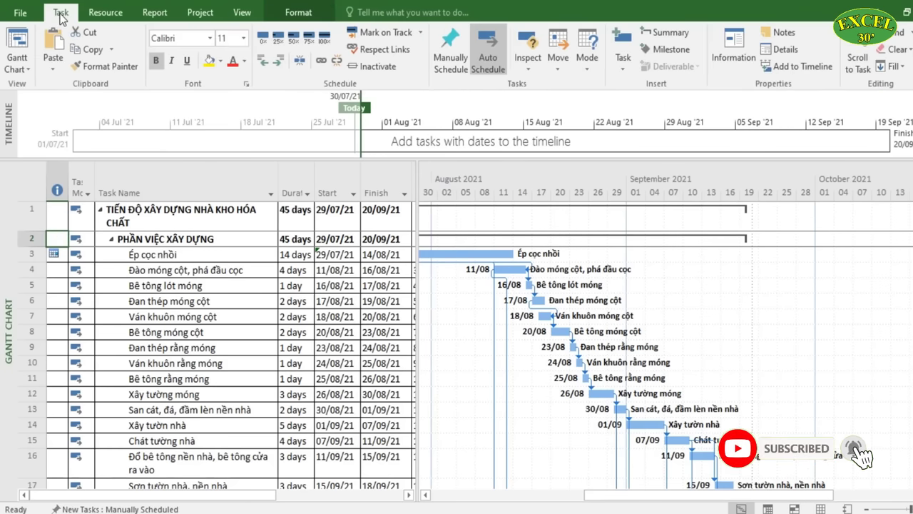
{"action": "left_click", "coordinate": [787, 37]}
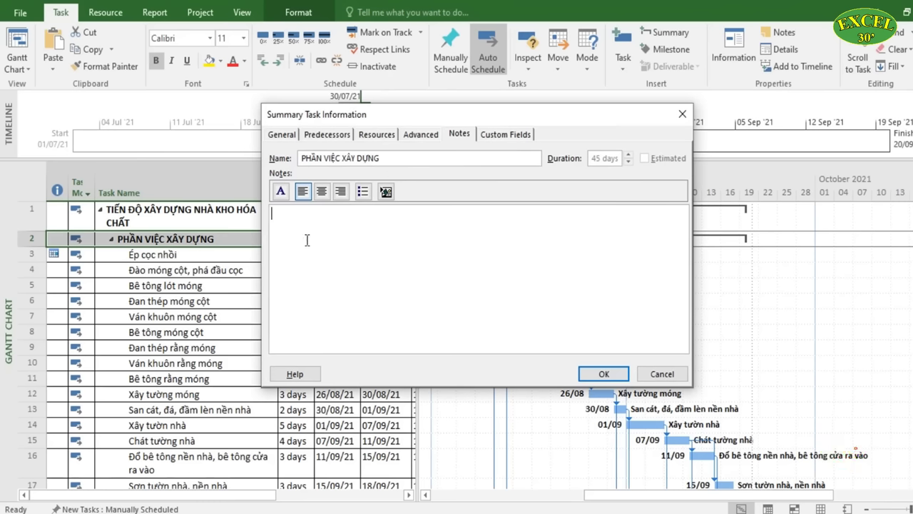
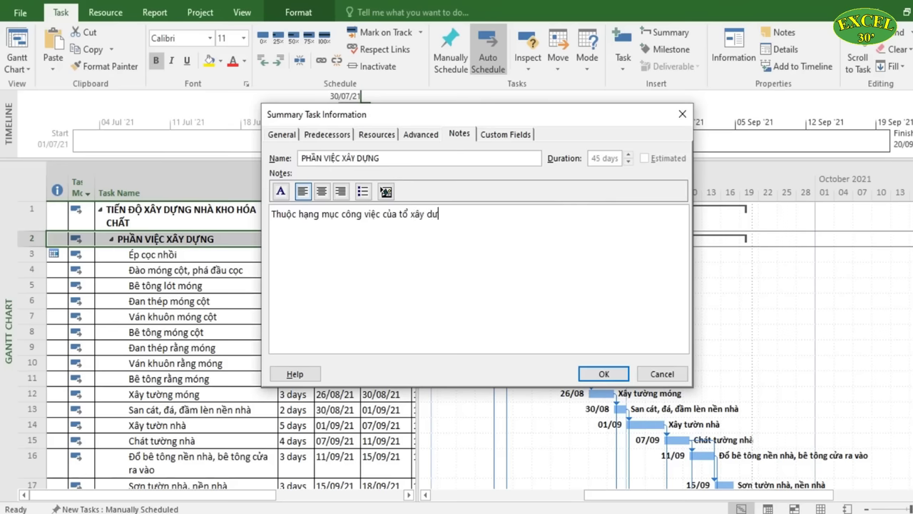
{"action": "left_click", "coordinate": [603, 374]}
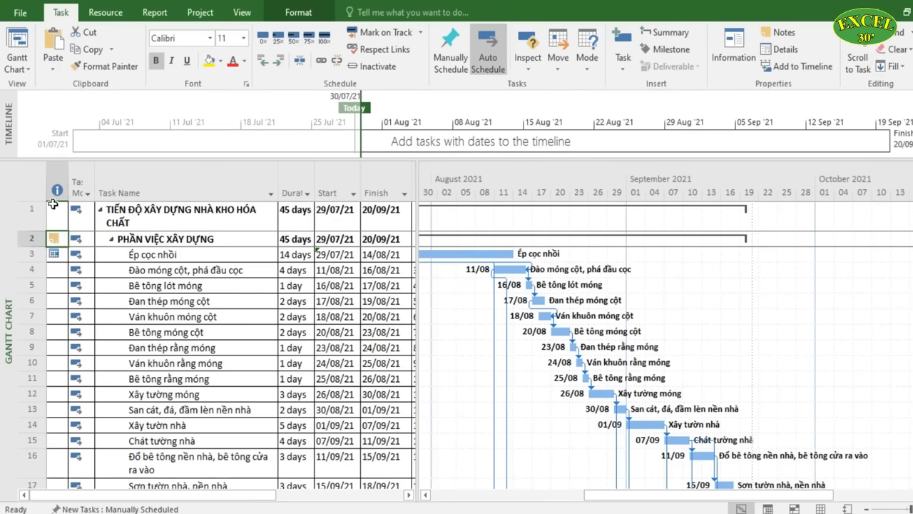
Examine the note indicator on PHẦN VIỆC XÂY DỰNG and review the task list down to the steel erection and PHẦN PCCC tasks
{"action": "left_click", "coordinate": [58, 242]}
{"action": "scroll", "coordinate": [232, 354], "scroll_direction": "down", "scroll_amount": 2}
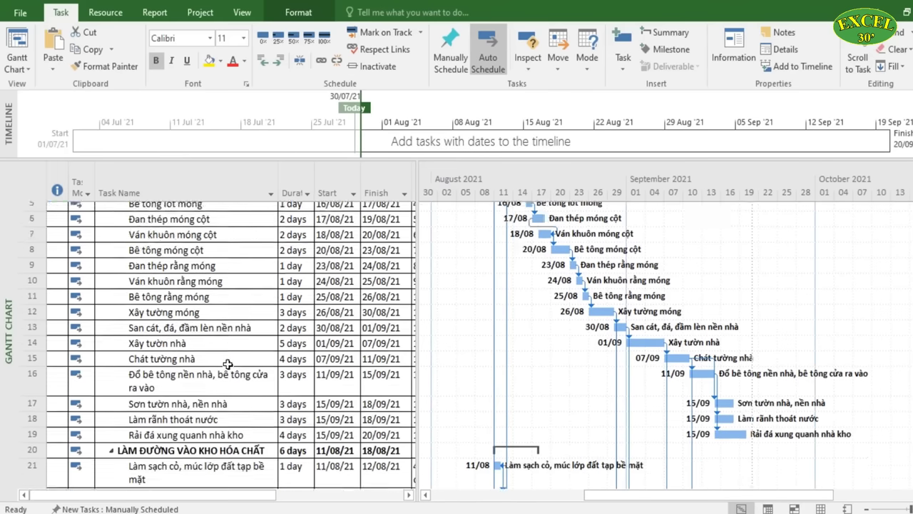
{"action": "scroll", "coordinate": [227, 363], "scroll_direction": "up", "scroll_amount": 2}
{"action": "scroll", "coordinate": [227, 364], "scroll_direction": "down", "scroll_amount": 7}
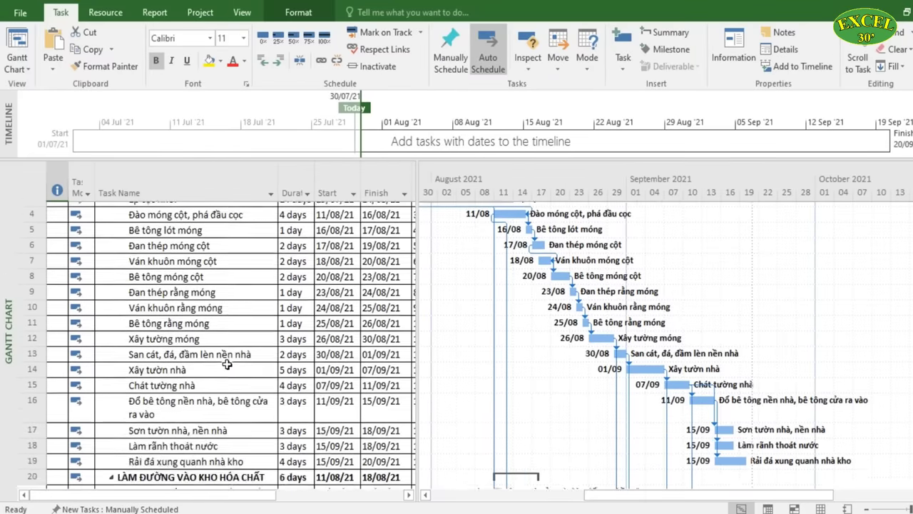
{"action": "scroll", "coordinate": [226, 364], "scroll_direction": "down", "scroll_amount": 5}
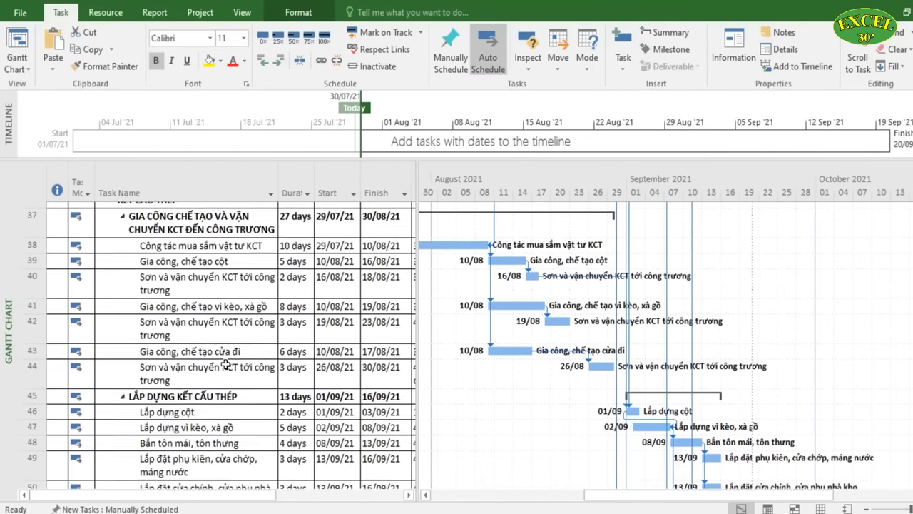
{"action": "scroll", "coordinate": [227, 364], "scroll_direction": "up", "scroll_amount": 12}
{"action": "scroll", "coordinate": [229, 365], "scroll_direction": "up", "scroll_amount": 1}
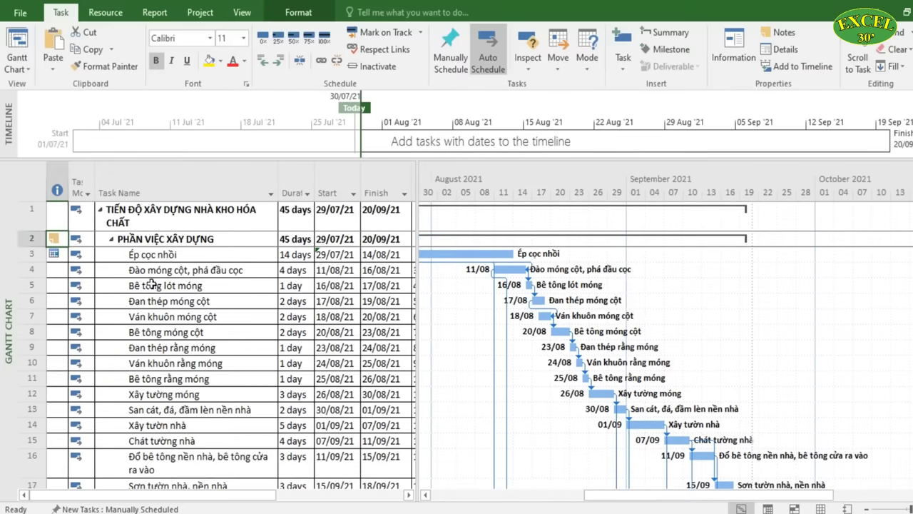
{"action": "scroll", "coordinate": [148, 287], "scroll_direction": "down", "scroll_amount": 4}
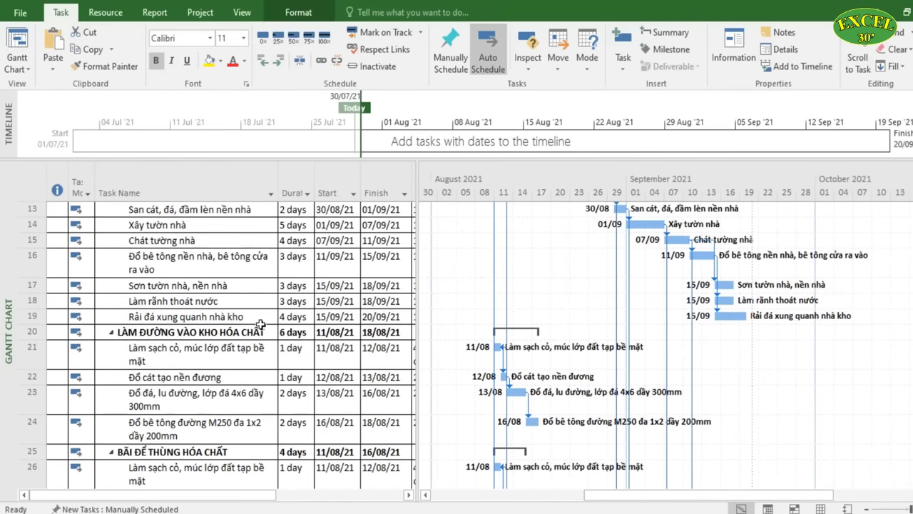
{"action": "scroll", "coordinate": [258, 326], "scroll_direction": "down", "scroll_amount": 4}
{"action": "scroll", "coordinate": [254, 335], "scroll_direction": "down", "scroll_amount": 5}
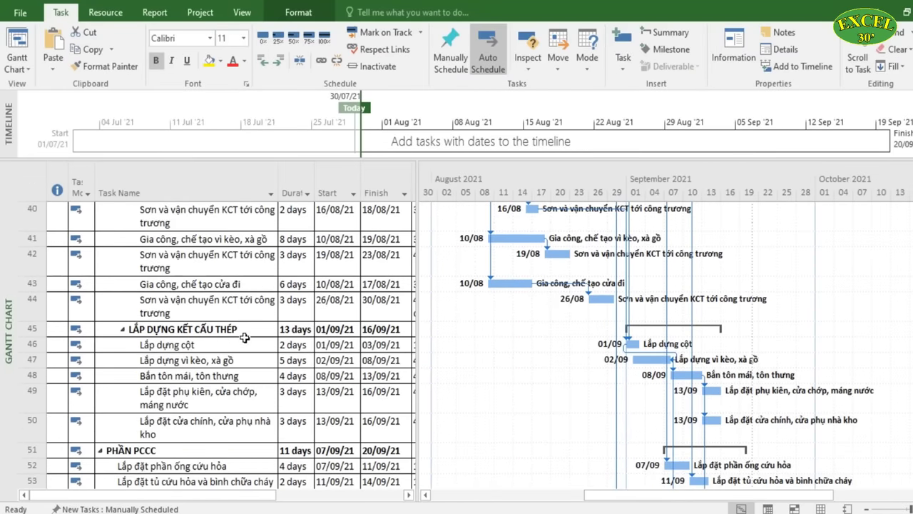
{"action": "scroll", "coordinate": [241, 341], "scroll_direction": "up", "scroll_amount": 3}
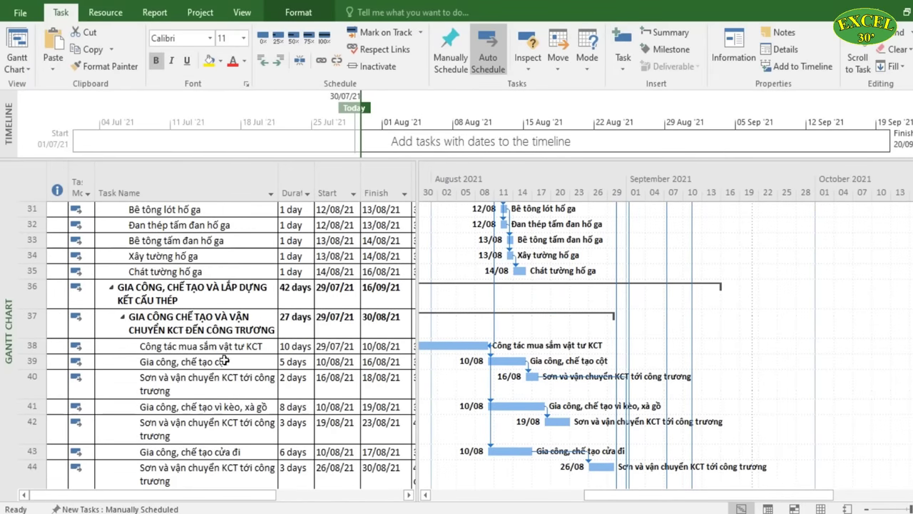
{"action": "scroll", "coordinate": [224, 361], "scroll_direction": "down", "scroll_amount": 3}
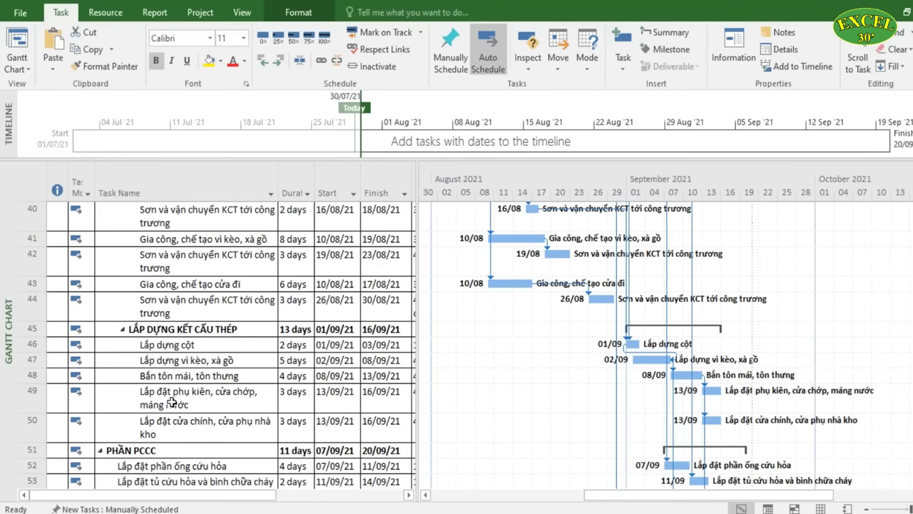
Insert a milestone above the task Bắn tôn mái, tôn thưng and name it "Hoàn thành lắp đặt kết cấu thép"
{"action": "left_click", "coordinate": [231, 346]}
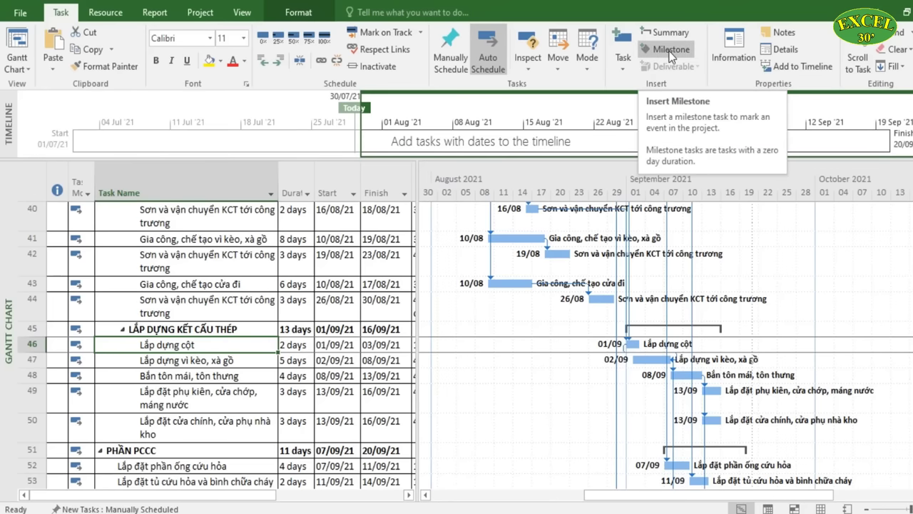
{"action": "left_click", "coordinate": [30, 376]}
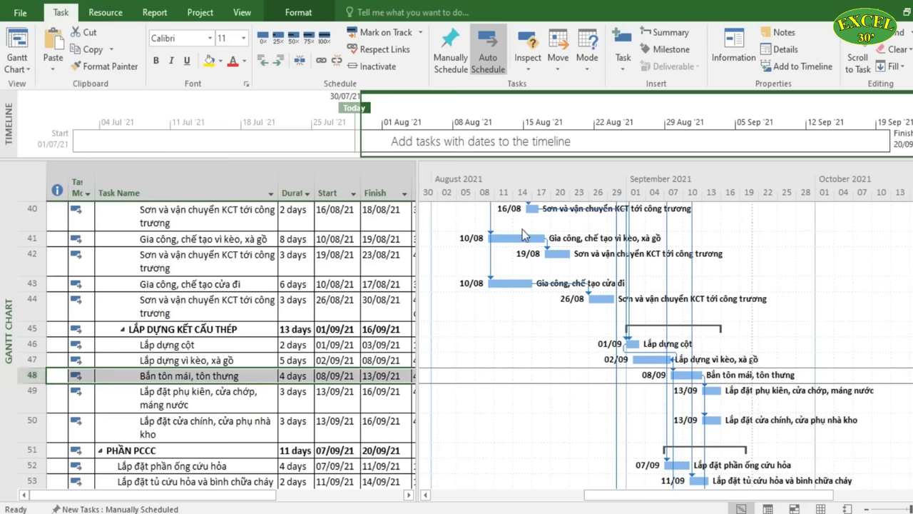
{"action": "left_click", "coordinate": [656, 49]}
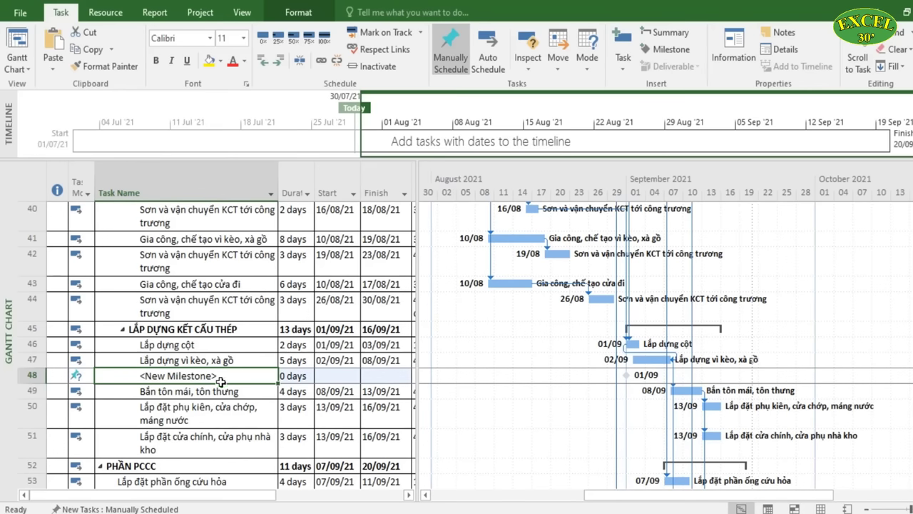
{"action": "type", "text": "H"}
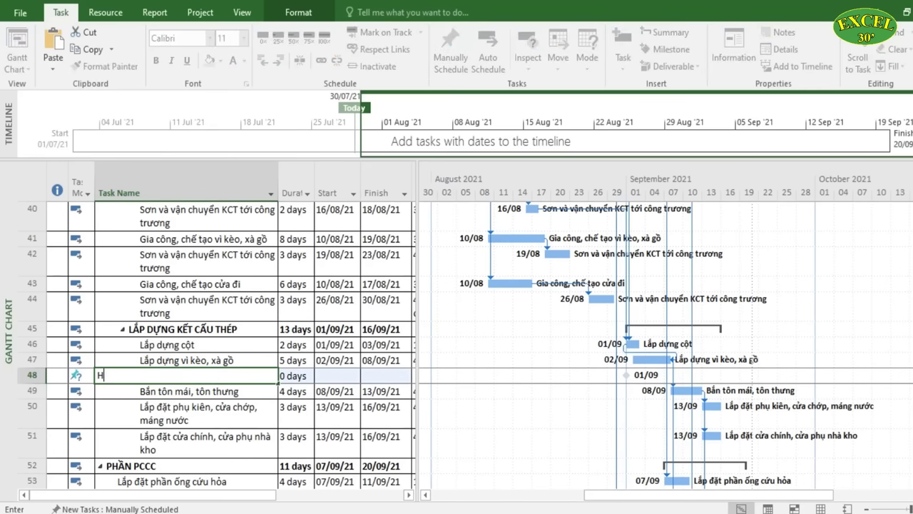
{"action": "type", "text": "oàn thanh "}
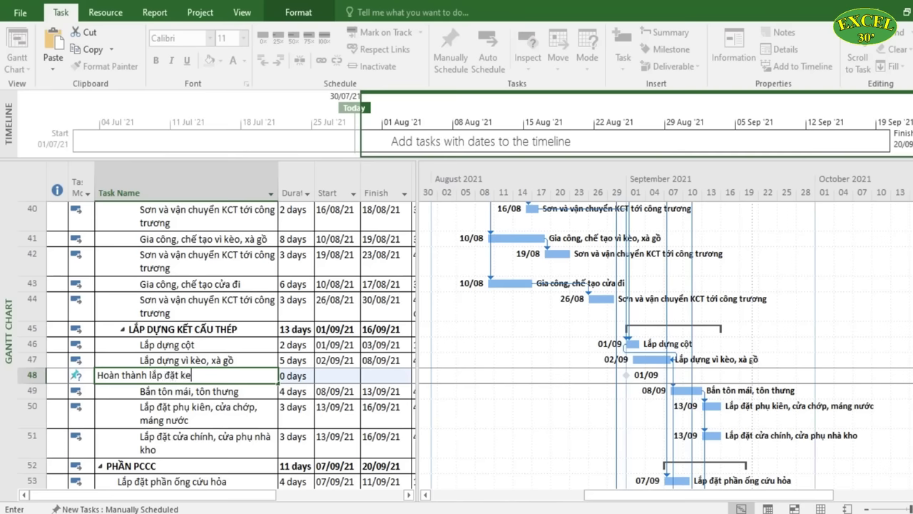
{"action": "type", "text": "lắp đặt kết cấu théop"}
{"action": "key", "text": "Return"}
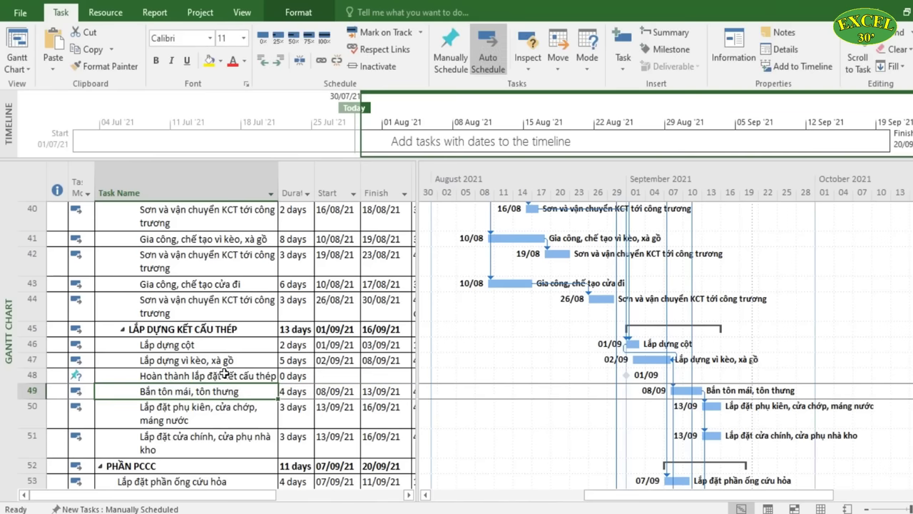
Change the Hoàn thành lắp đặt kết cấu thép milestone to automatic scheduling
{"action": "left_click", "coordinate": [293, 378]}
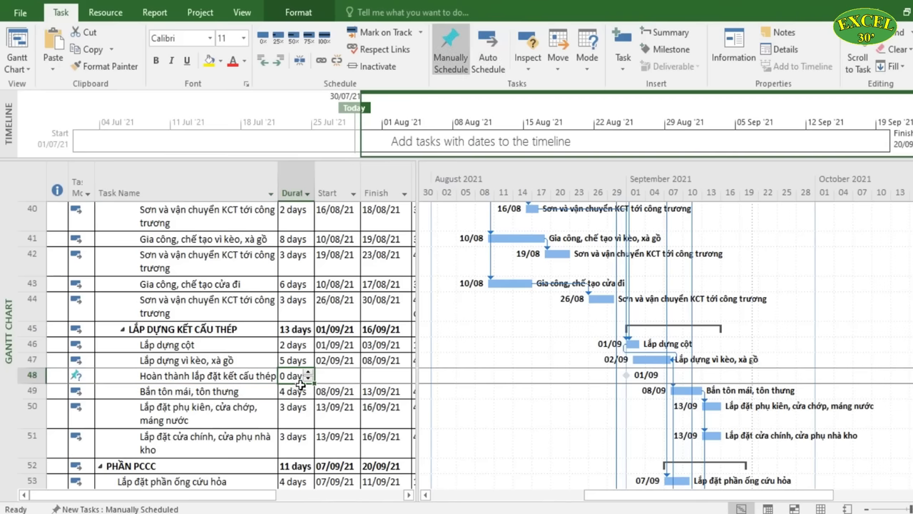
{"action": "left_click", "coordinate": [346, 376]}
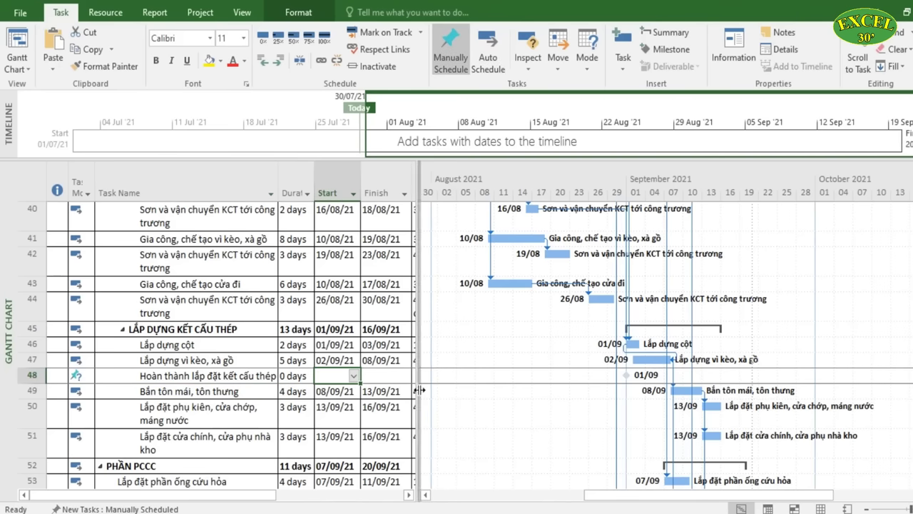
{"action": "left_click", "coordinate": [132, 378]}
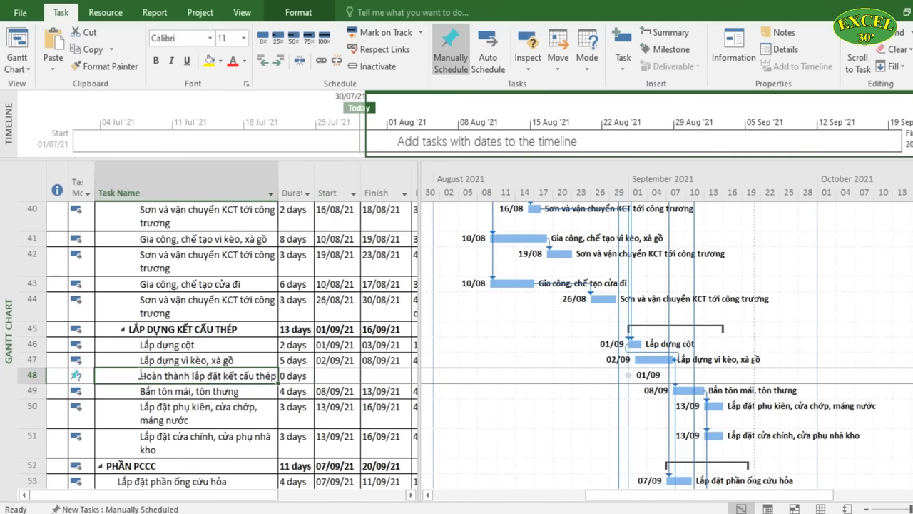
{"action": "left_click", "coordinate": [77, 375]}
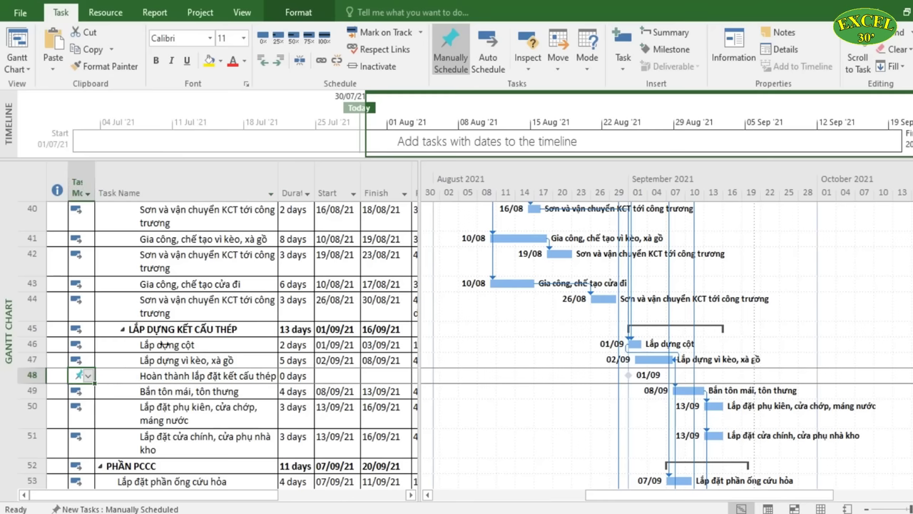
{"action": "left_click", "coordinate": [497, 45]}
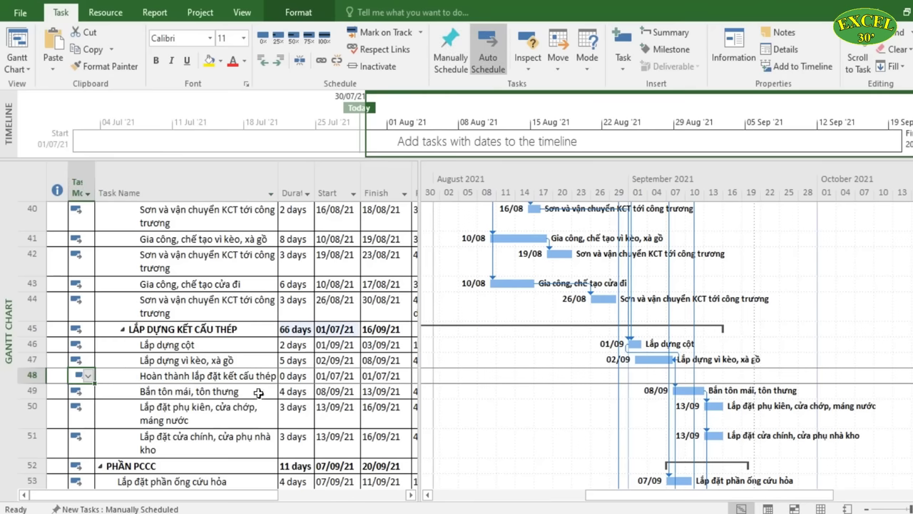
Check the milestone's duration and start date, and locate its marker in the Gantt chart
{"action": "left_click", "coordinate": [306, 382]}
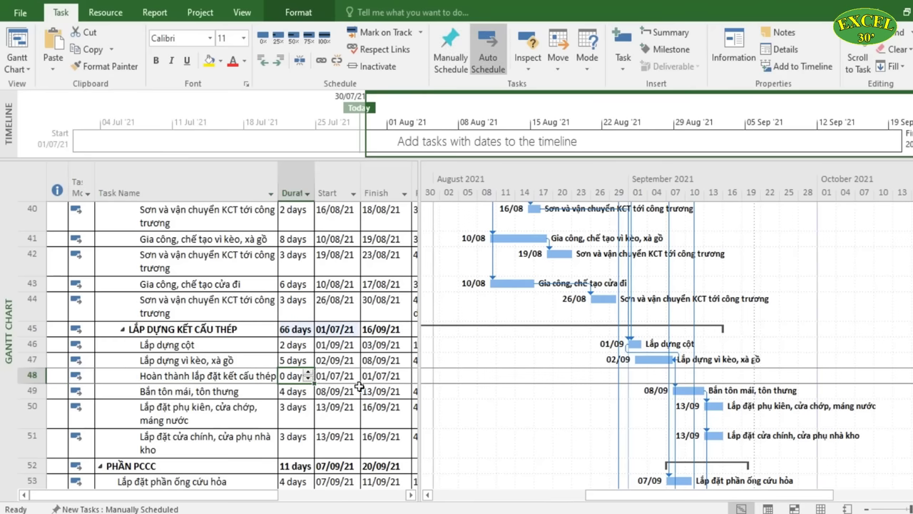
{"action": "left_click", "coordinate": [346, 379]}
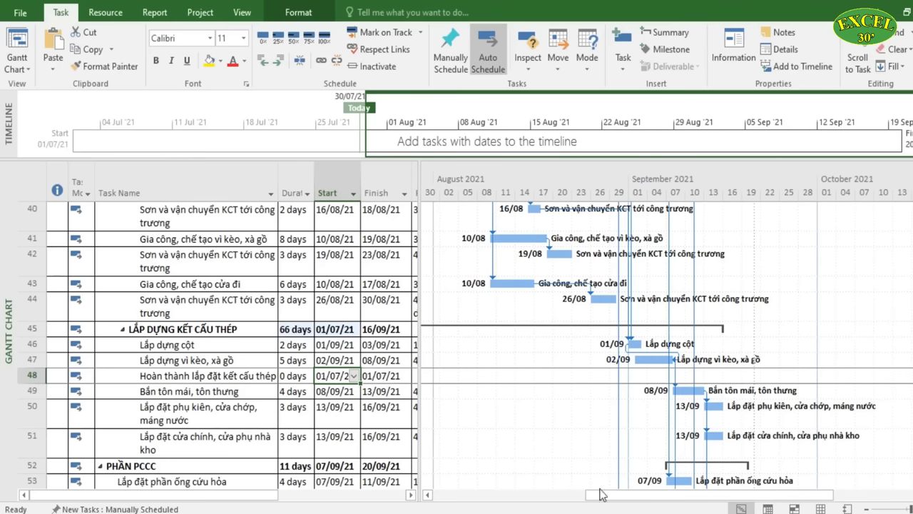
{"action": "left_click_drag", "start_coordinate": [601, 494], "coordinate": [478, 506]}
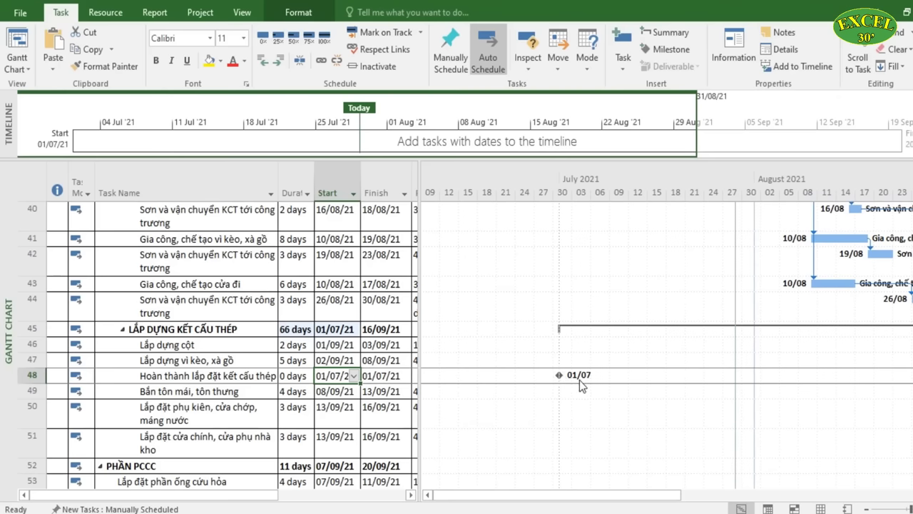
{"action": "left_click_drag", "start_coordinate": [535, 492], "coordinate": [515, 504]}
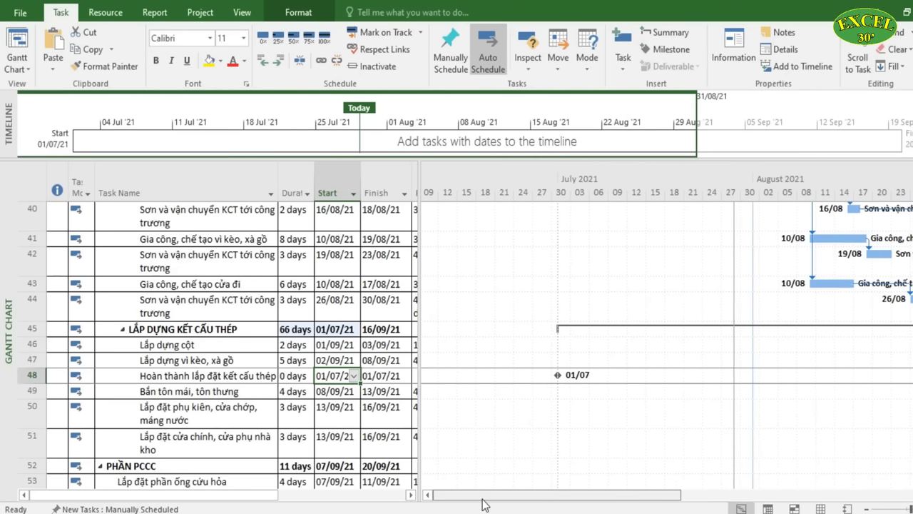
Set the start date of the Hoàn thành lắp đặt kết cấu thép milestone to 08/09/21
{"action": "left_click_drag", "start_coordinate": [419, 410], "coordinate": [454, 416]}
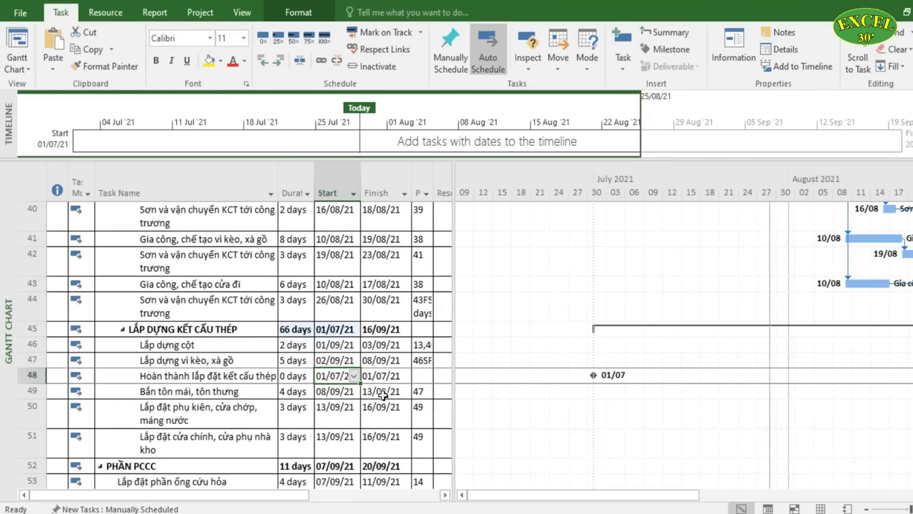
{"action": "left_click", "coordinate": [384, 361]}
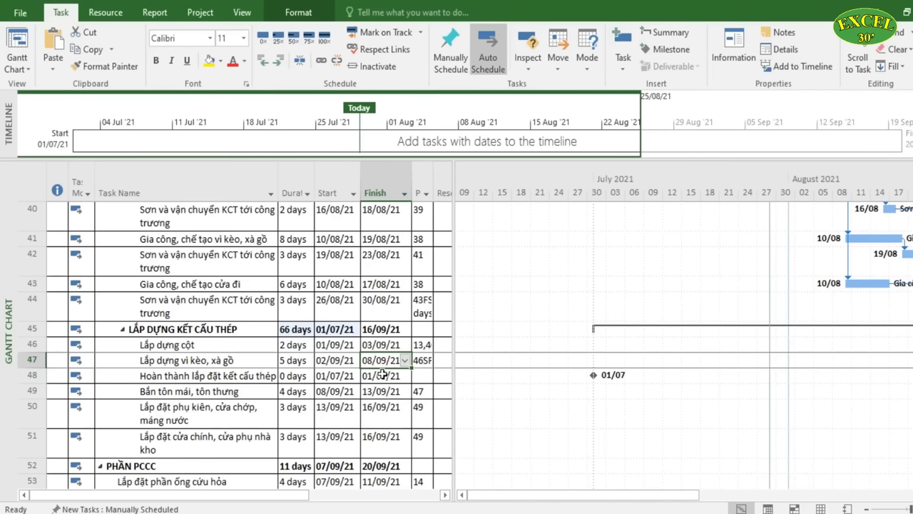
{"action": "left_click", "coordinate": [340, 377]}
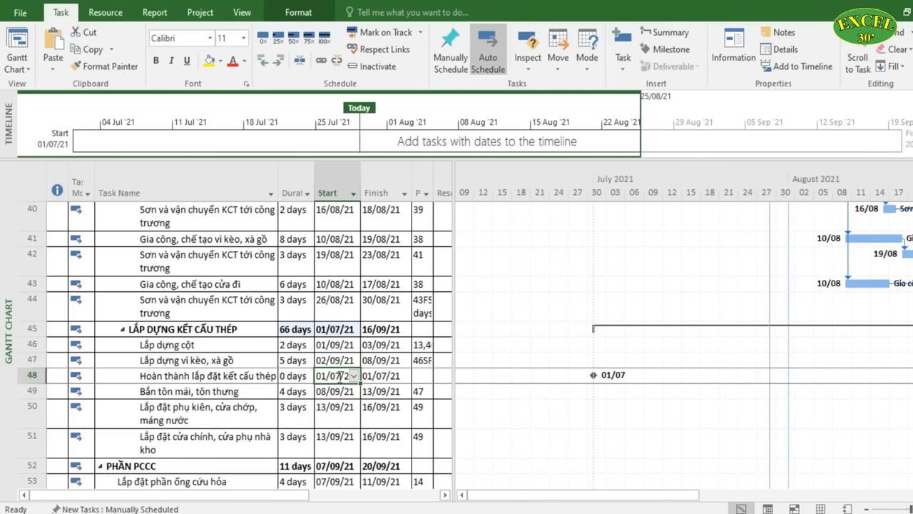
{"action": "left_click", "coordinate": [338, 375]}
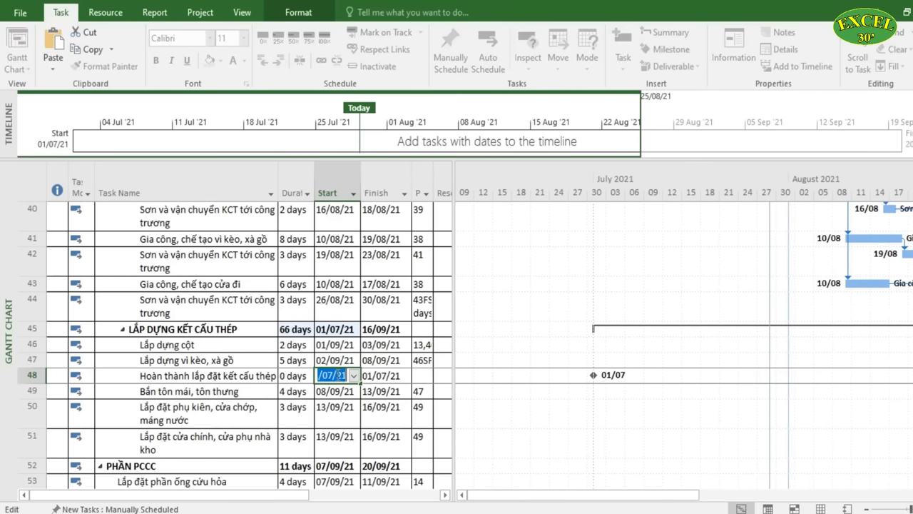
{"action": "left_click", "coordinate": [321, 376]}
{"action": "left_click_drag", "start_coordinate": [321, 376], "coordinate": [289, 373]}
{"action": "type", "text": "8"}
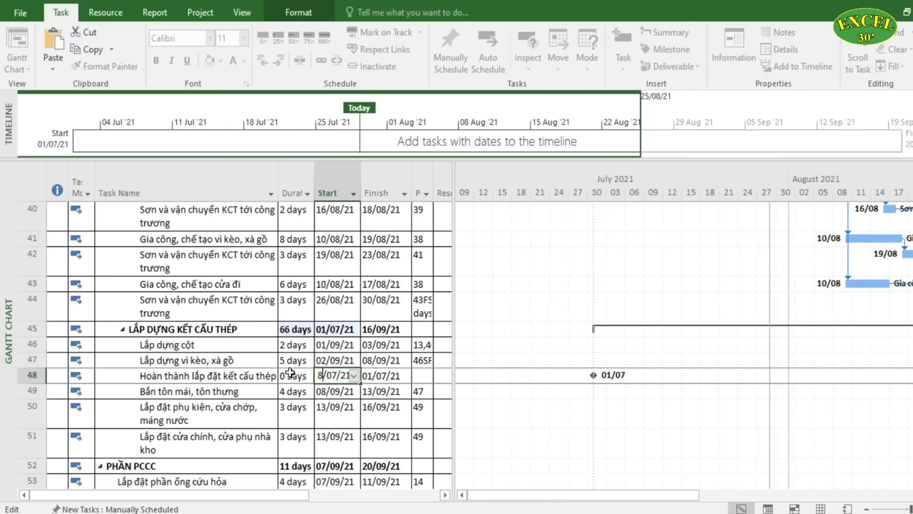
{"action": "key", "text": "Delete"}
{"action": "type", "text": "9"}
{"action": "key", "text": "Return"}
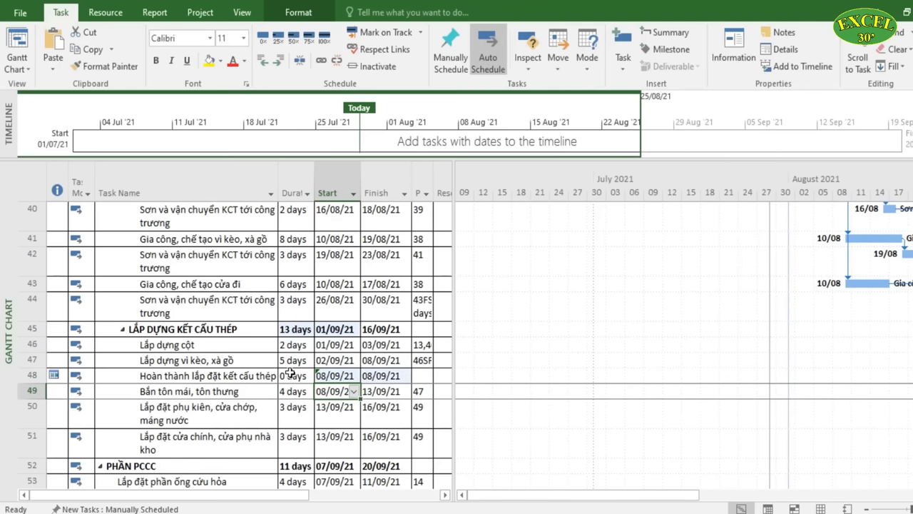
{"action": "left_click", "coordinate": [405, 376]}
{"action": "left_click_drag", "start_coordinate": [693, 495], "coordinate": [746, 497]}
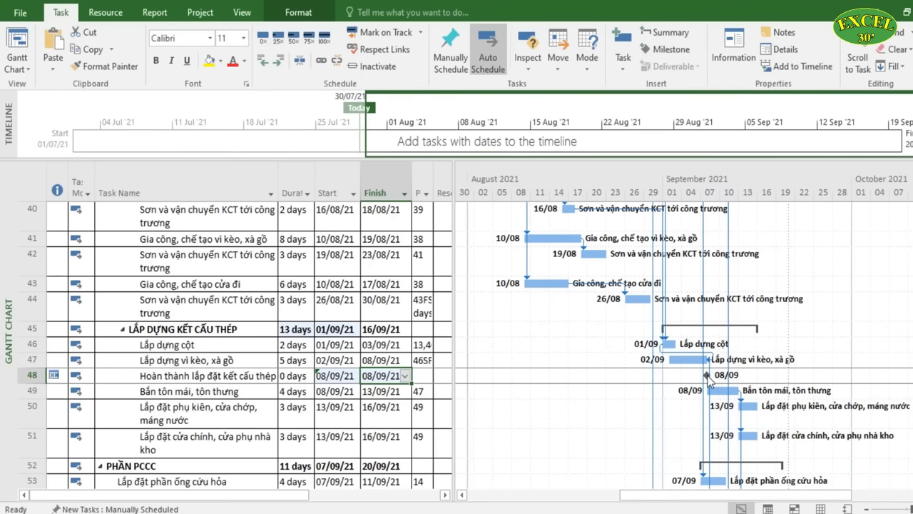
{"action": "double_click", "coordinate": [709, 378]}
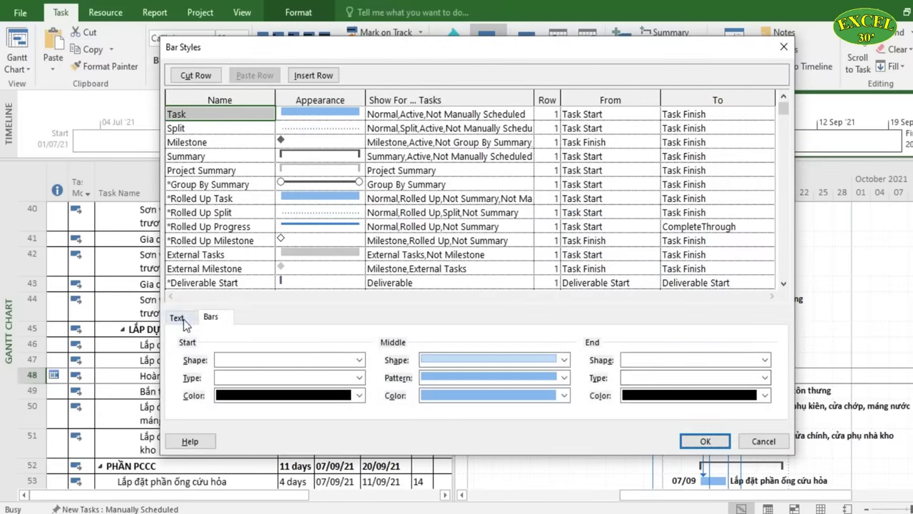
{"action": "left_click", "coordinate": [182, 321]}
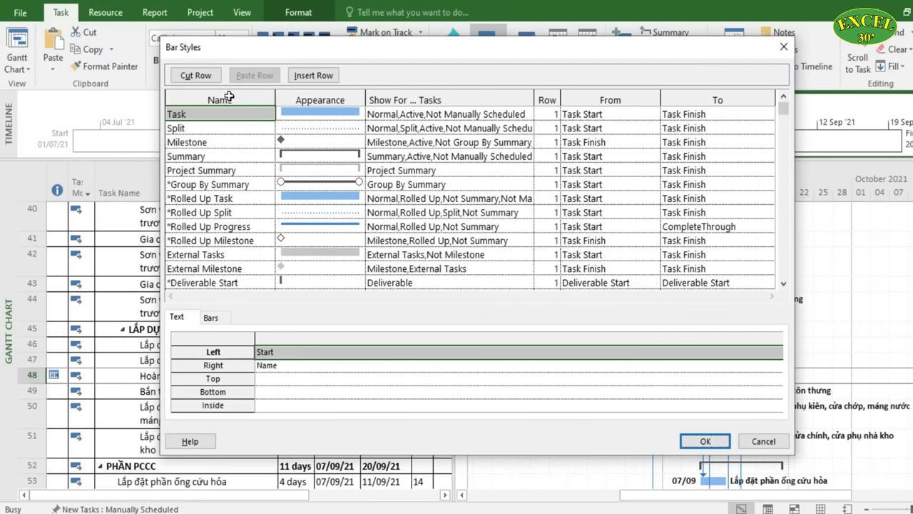
{"action": "left_click", "coordinate": [761, 441]}
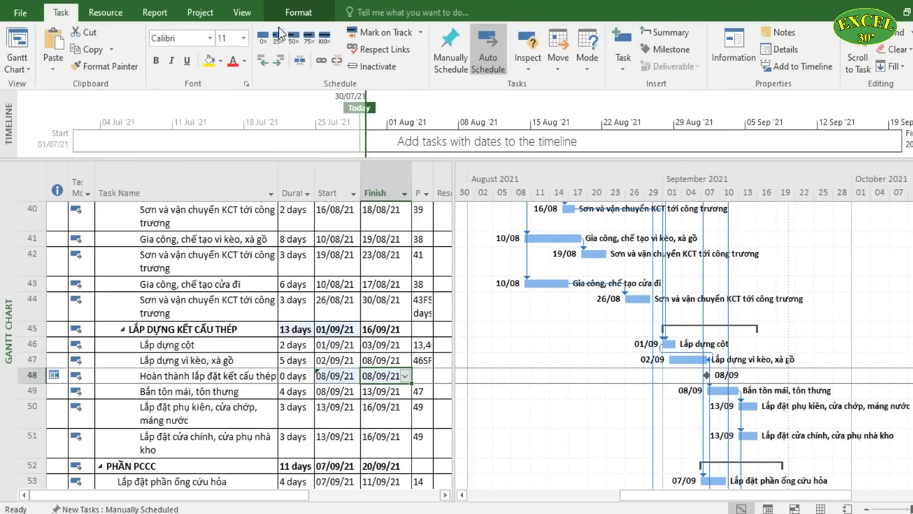
Format the Hoàn thành lắp đặt kết cấu thép milestone's bar text to show Name on the left of its marker
{"action": "left_click", "coordinate": [320, 13]}
{"action": "left_click", "coordinate": [244, 57]}
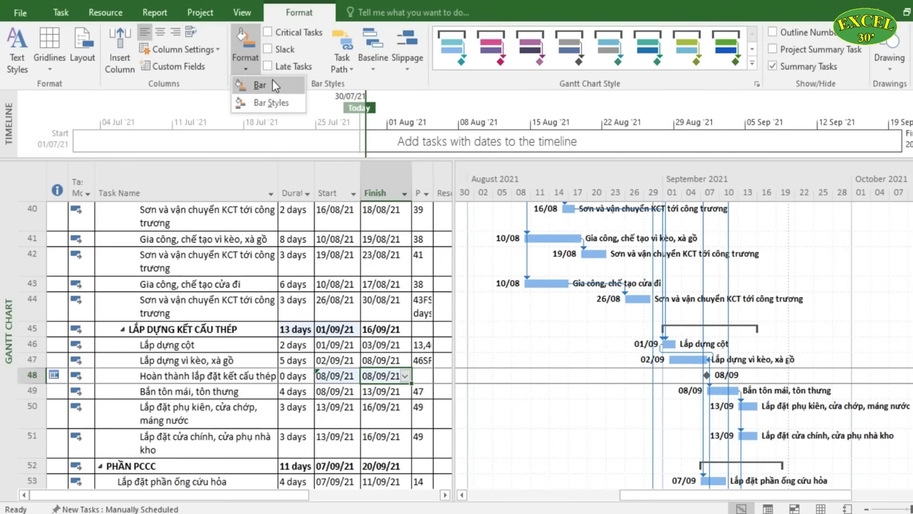
{"action": "left_click", "coordinate": [277, 85]}
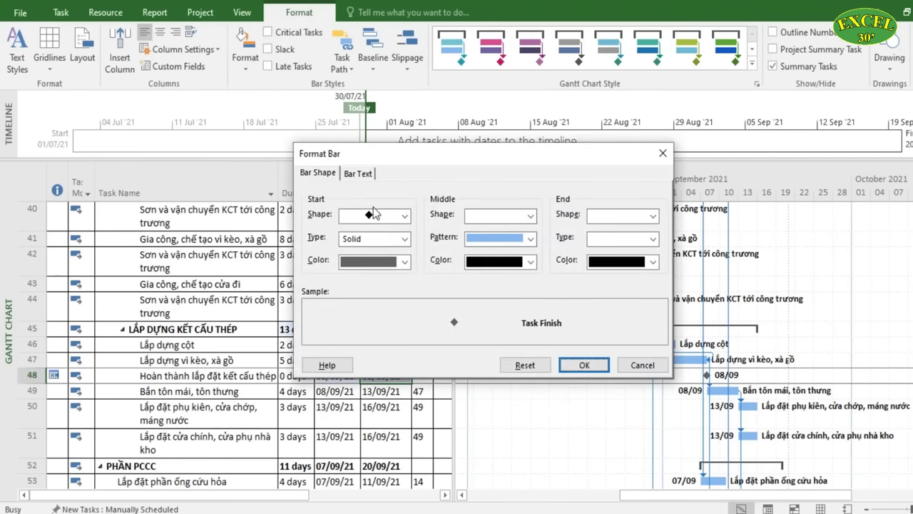
{"action": "left_click", "coordinate": [357, 173]}
{"action": "left_click", "coordinate": [416, 211]}
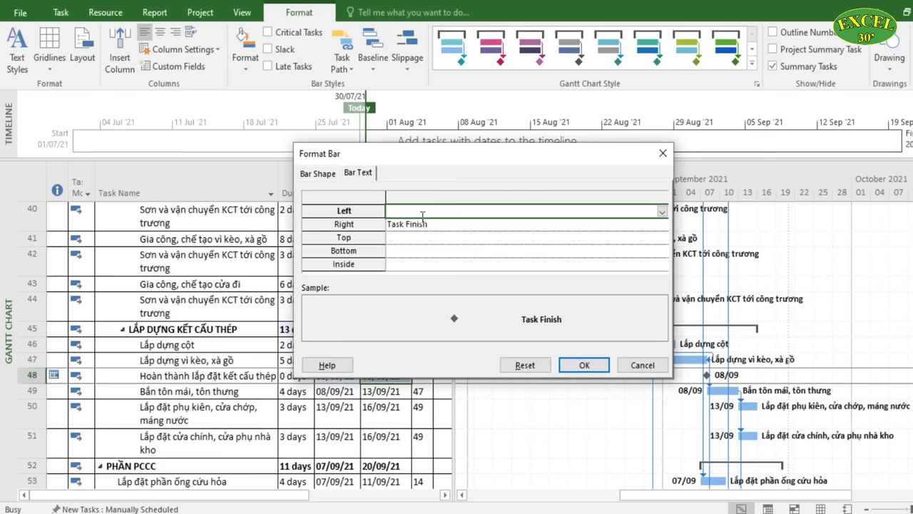
{"action": "type", "text": "Ho"}
{"action": "key", "text": "BackSpace"}
{"action": "type", "text": "Name"}
{"action": "left_click", "coordinate": [421, 223]}
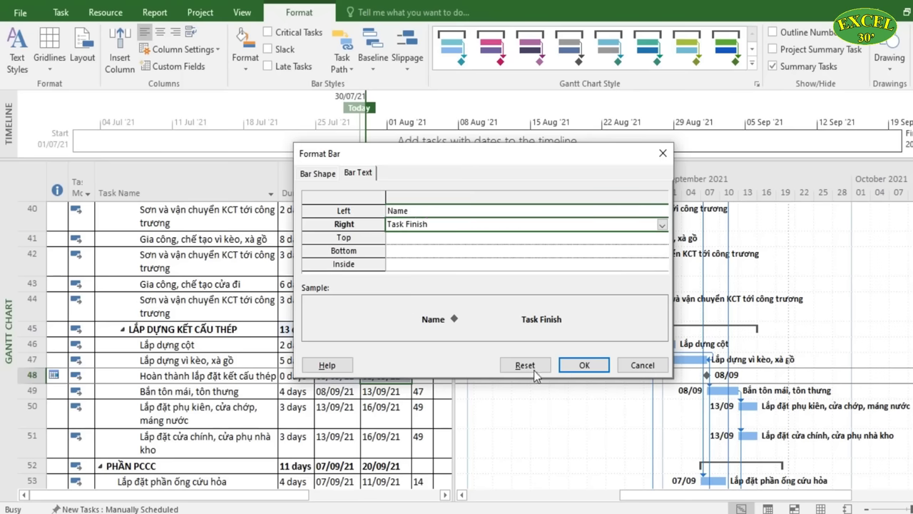
{"action": "left_click", "coordinate": [589, 368]}
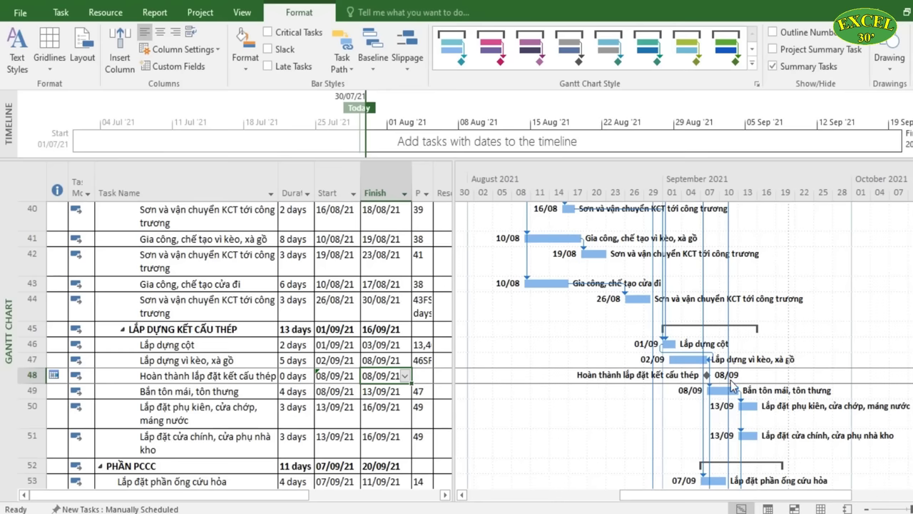
Insert a milestone below Đậy lắp máng cáp at the end of the task list and make it automatically scheduled
{"action": "left_click", "coordinate": [423, 375]}
{"action": "left_click_drag", "start_coordinate": [453, 407], "coordinate": [425, 407]}
{"action": "scroll", "coordinate": [677, 321], "scroll_direction": "down", "scroll_amount": 9}
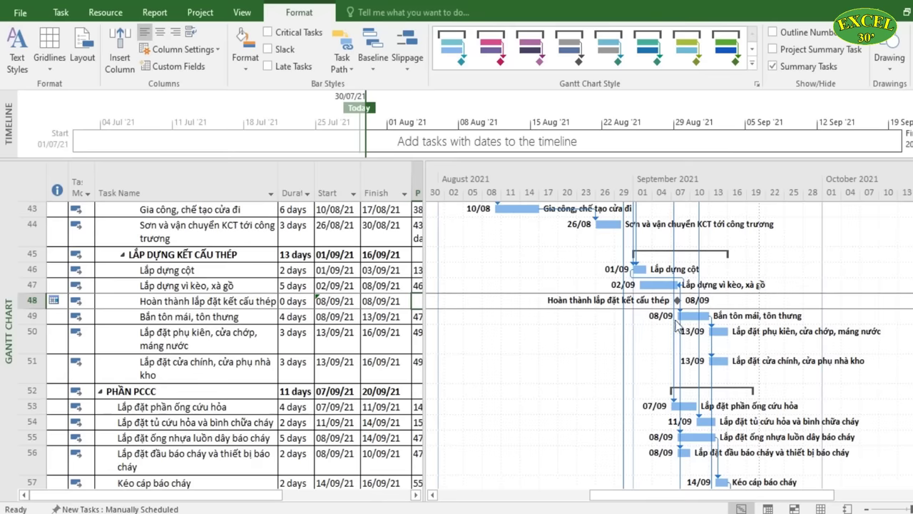
{"action": "left_click", "coordinate": [186, 394]}
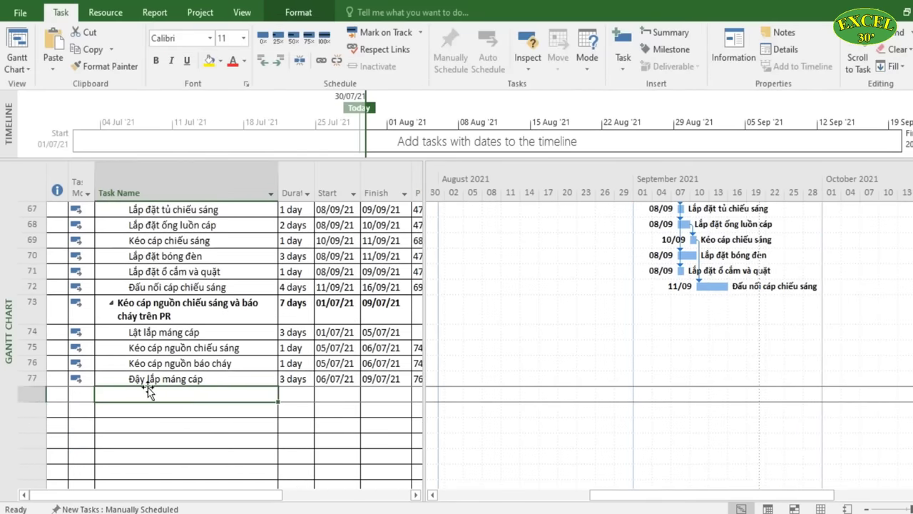
{"action": "left_click", "coordinate": [675, 48]}
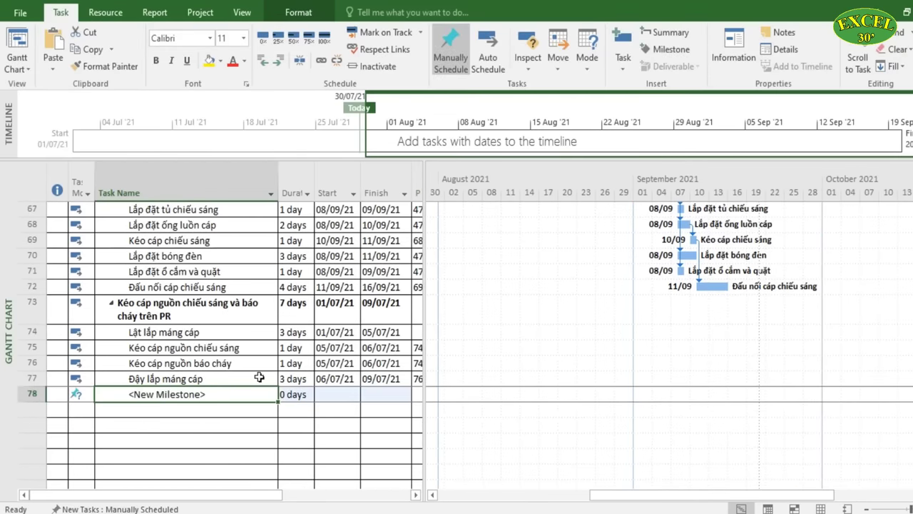
{"action": "left_click", "coordinate": [86, 392]}
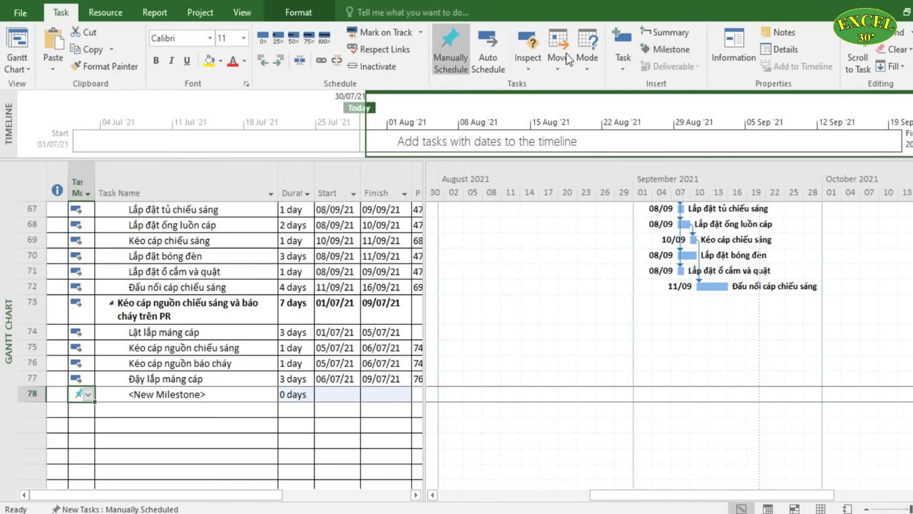
{"action": "left_click", "coordinate": [488, 57]}
Name the new milestone at the end of the task list "Bàn giao nhà kho hóa chất"
{"action": "left_click", "coordinate": [189, 394]}
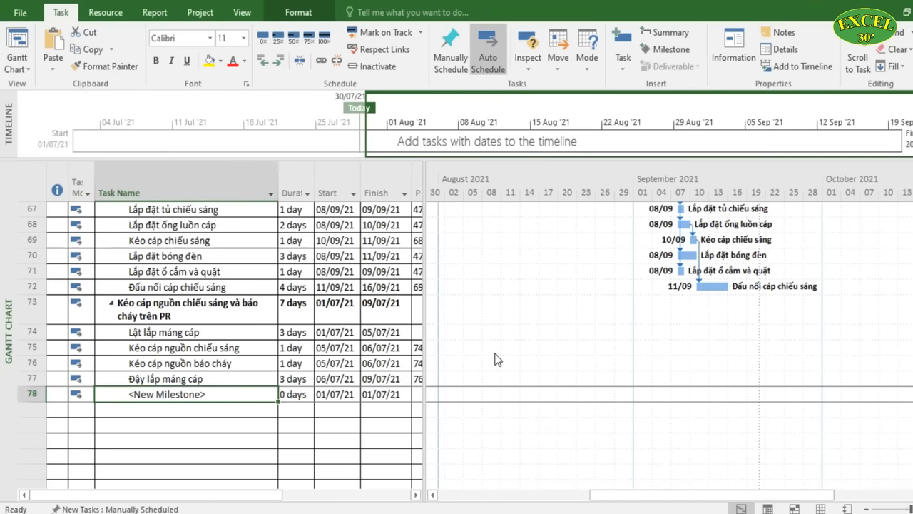
{"action": "type", "text": "Ban"}
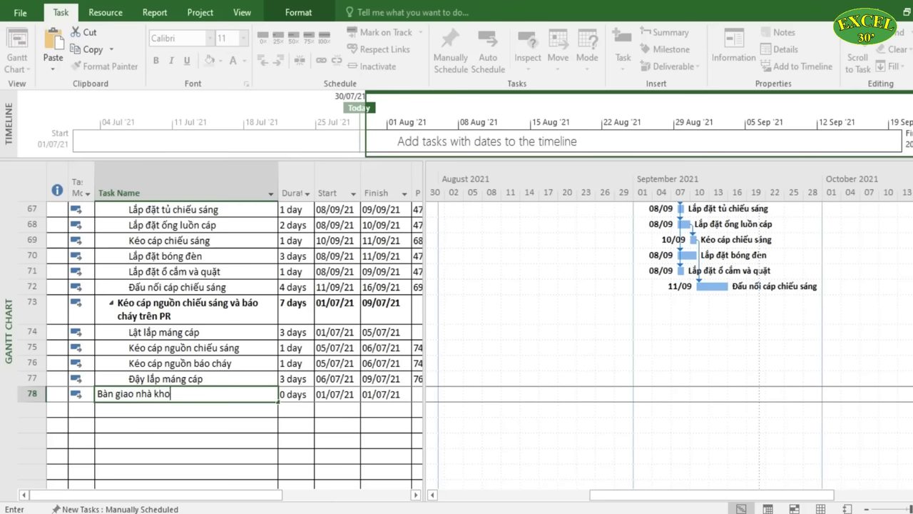
{"action": "type", "text": "giao nhà kho hoas chaats"}
{"action": "key", "text": "Return"}
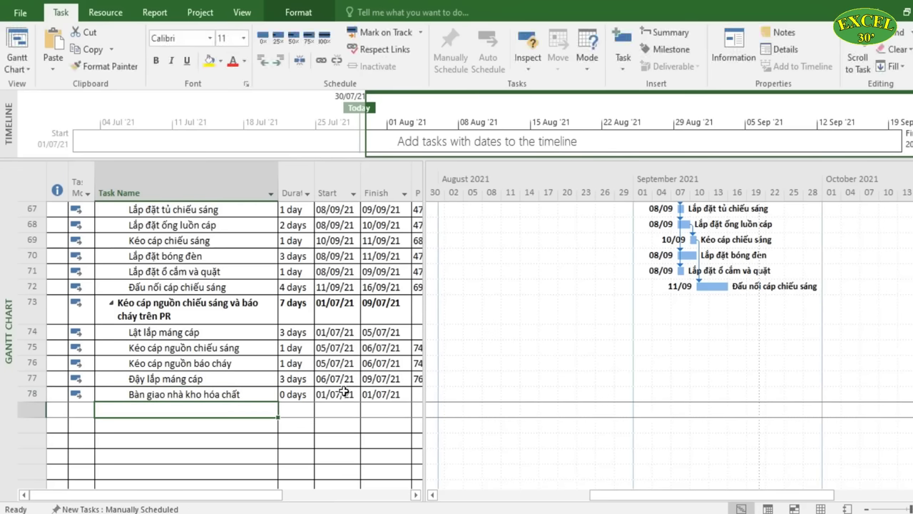
Check the overall project's finish date and set the Bàn giao nhà kho hóa chất milestone's start date to 20/09/21
{"action": "left_click", "coordinate": [345, 392]}
{"action": "left_click_drag", "start_coordinate": [425, 403], "coordinate": [472, 404]}
{"action": "left_click", "coordinate": [417, 392]}
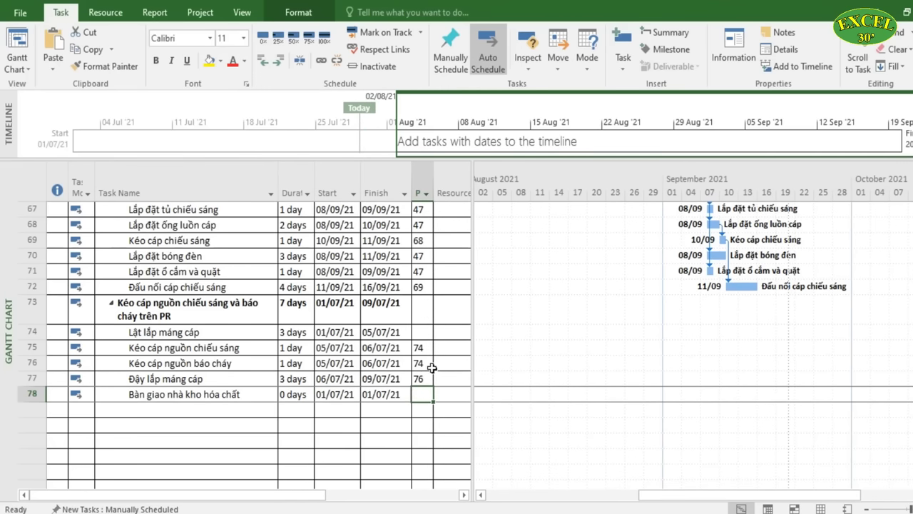
{"action": "scroll", "coordinate": [433, 370], "scroll_direction": "up", "scroll_amount": 20}
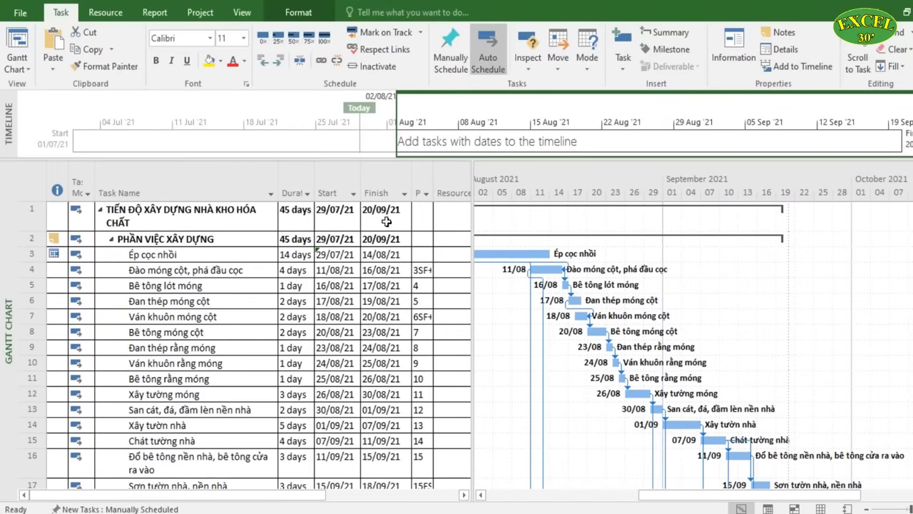
{"action": "scroll", "coordinate": [378, 285], "scroll_direction": "down", "scroll_amount": 12}
{"action": "scroll", "coordinate": [378, 357], "scroll_direction": "down", "scroll_amount": 10}
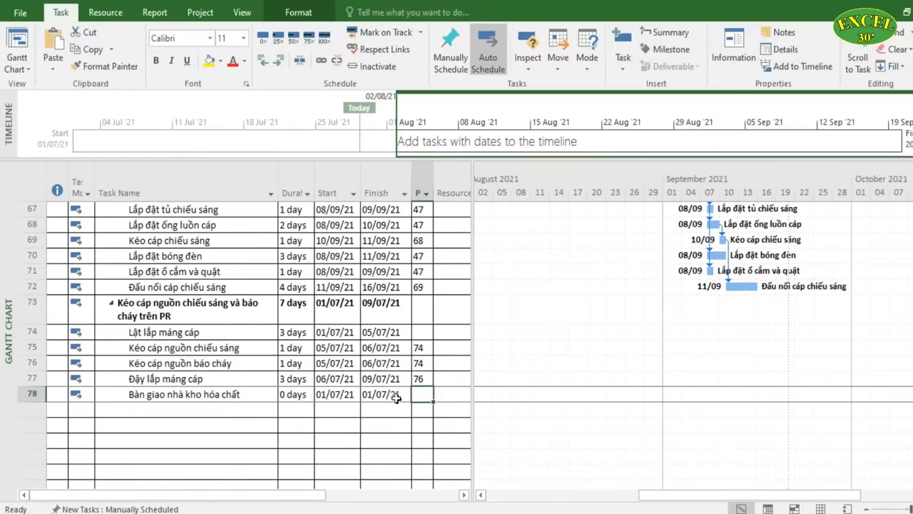
{"action": "left_click", "coordinate": [335, 393]}
{"action": "left_click", "coordinate": [335, 394]}
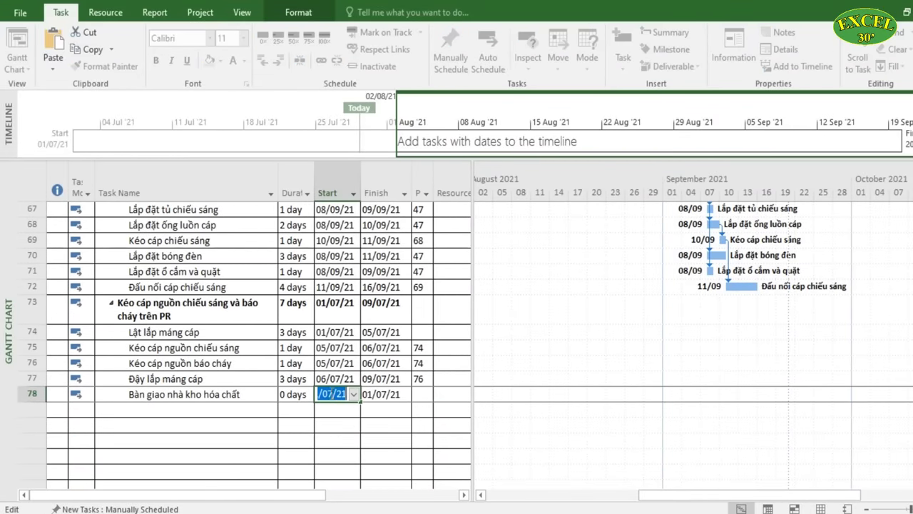
{"action": "left_click", "coordinate": [319, 393]}
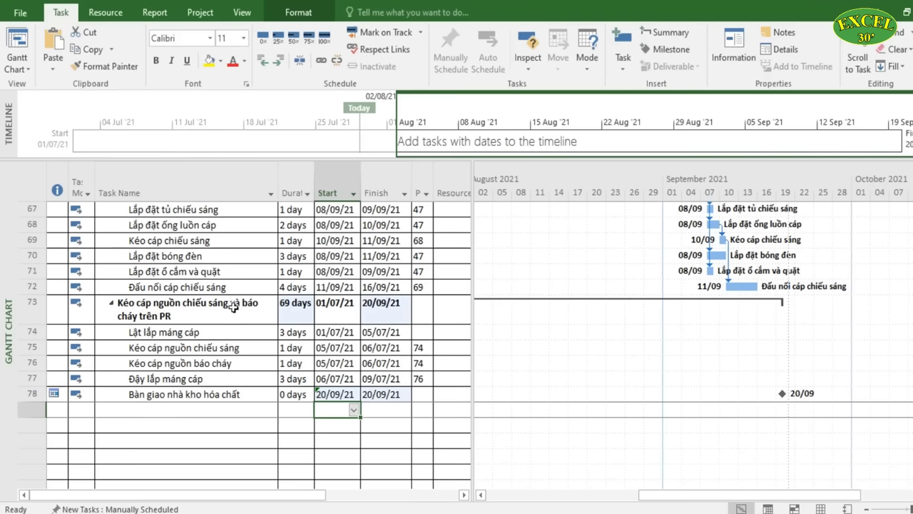
Format the Bàn giao nhà kho hóa chất milestone's bar text to show Name on the left of its marker
{"action": "left_click", "coordinate": [386, 395]}
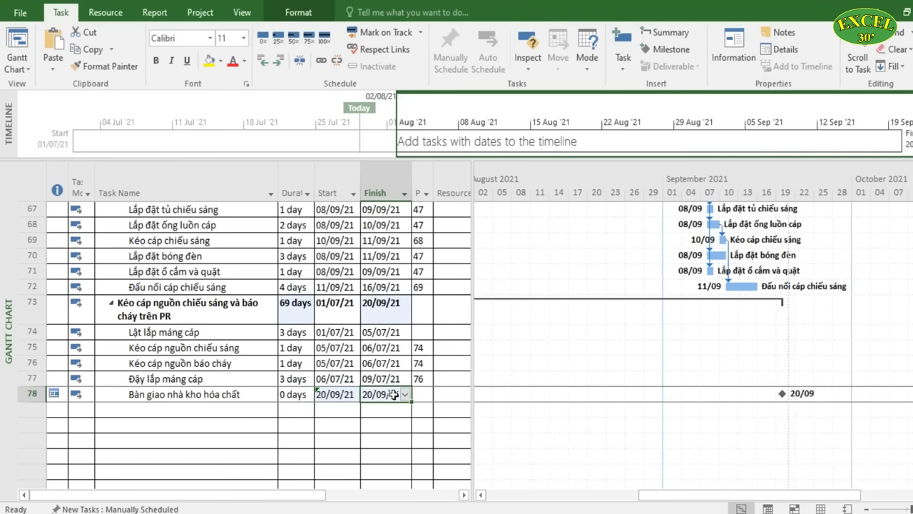
{"action": "left_click", "coordinate": [335, 396]}
{"action": "double_click", "coordinate": [782, 393]}
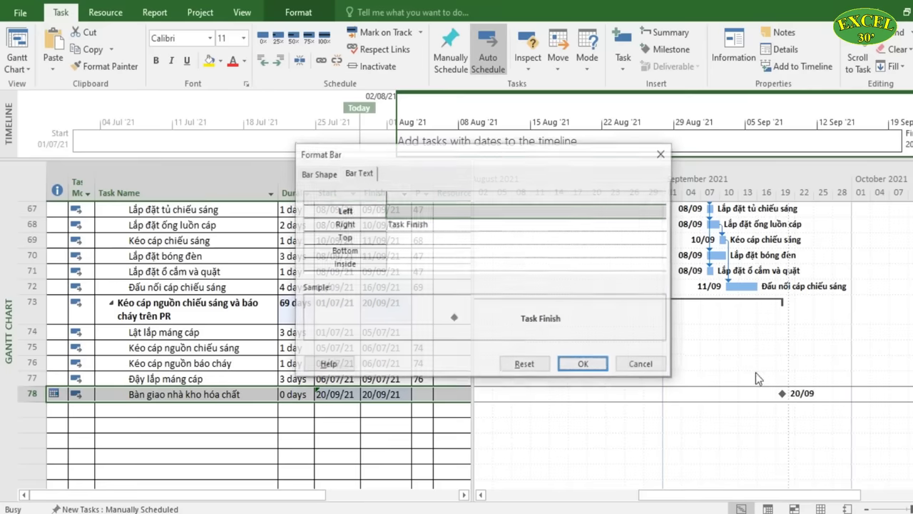
{"action": "left_click", "coordinate": [415, 211]}
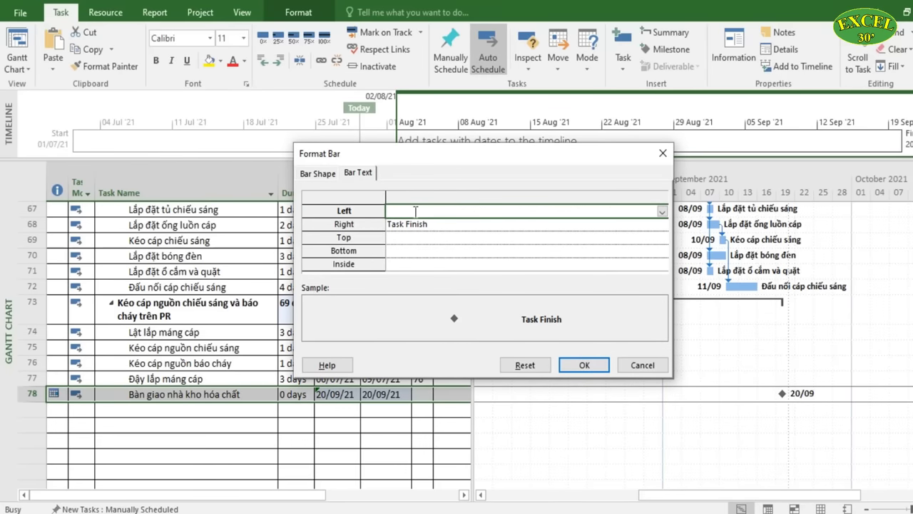
{"action": "type", "text": "Nam"}
{"action": "key", "text": "Return"}
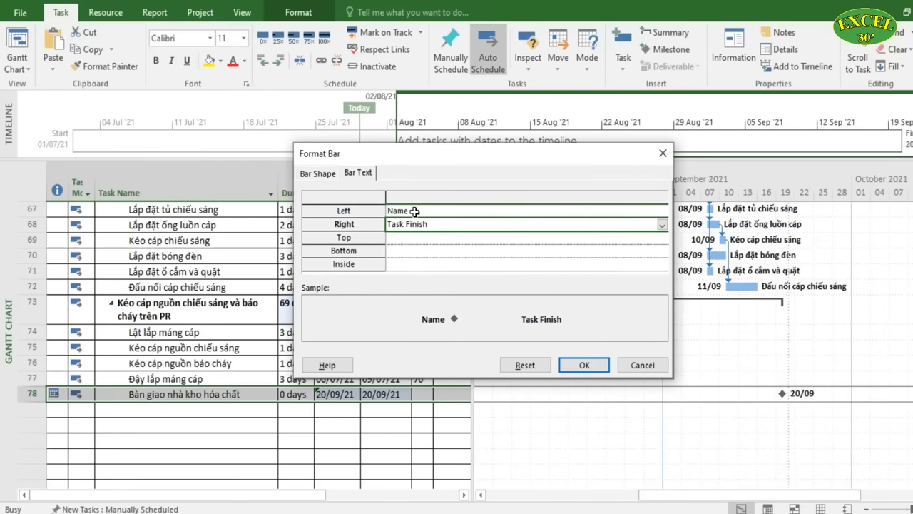
{"action": "left_click", "coordinate": [570, 365]}
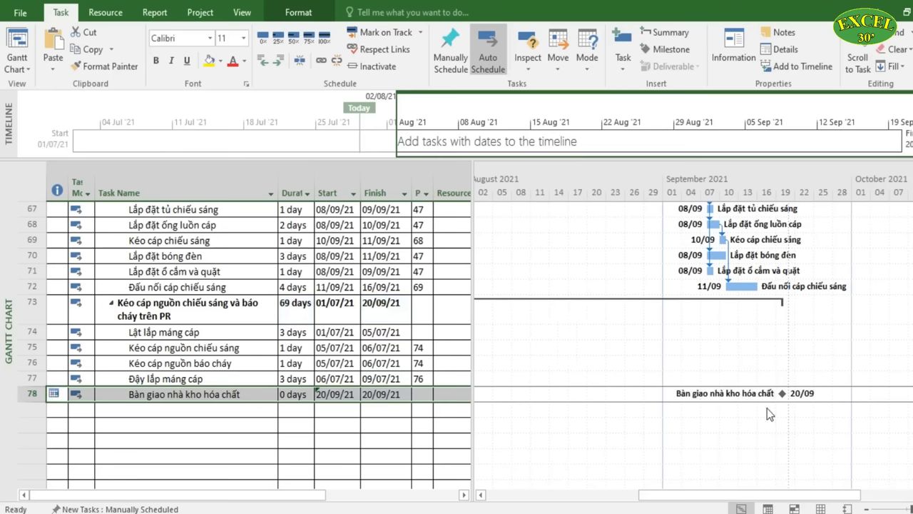
Examine the Gantt bars at coarser and finer timescales, from the handover milestone back to the chemical drum yard and steel structure tasks
{"action": "scroll", "coordinate": [764, 401], "scroll_direction": "down", "scroll_amount": 3, "text": "ctrl"}
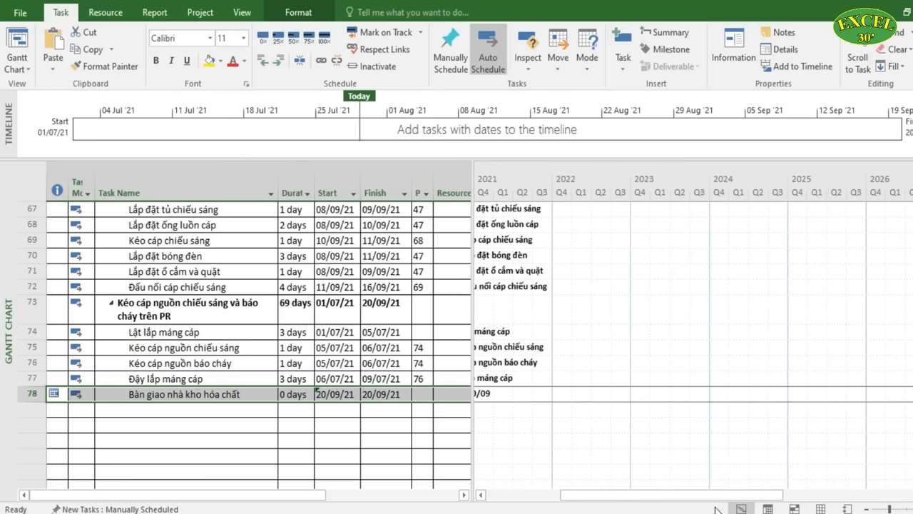
{"action": "left_click_drag", "start_coordinate": [710, 495], "coordinate": [581, 496]}
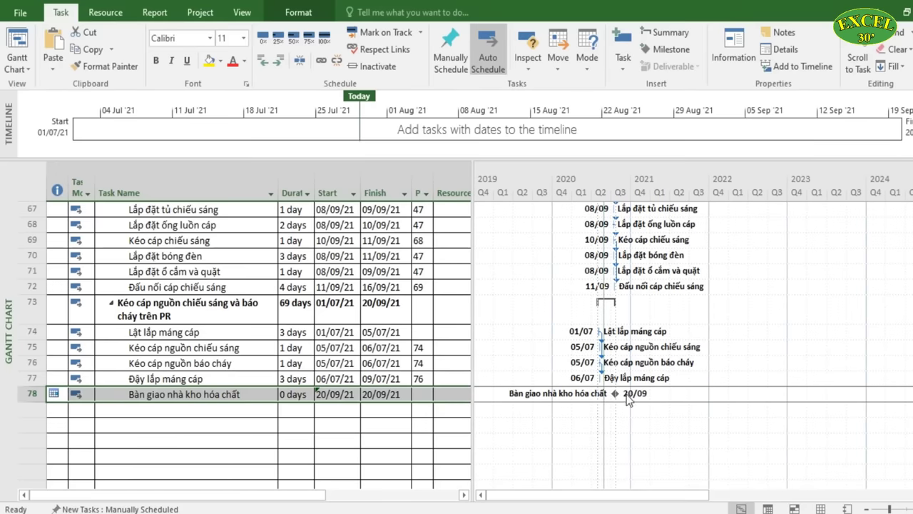
{"action": "scroll", "coordinate": [425, 400], "scroll_direction": "up", "scroll_amount": 2}
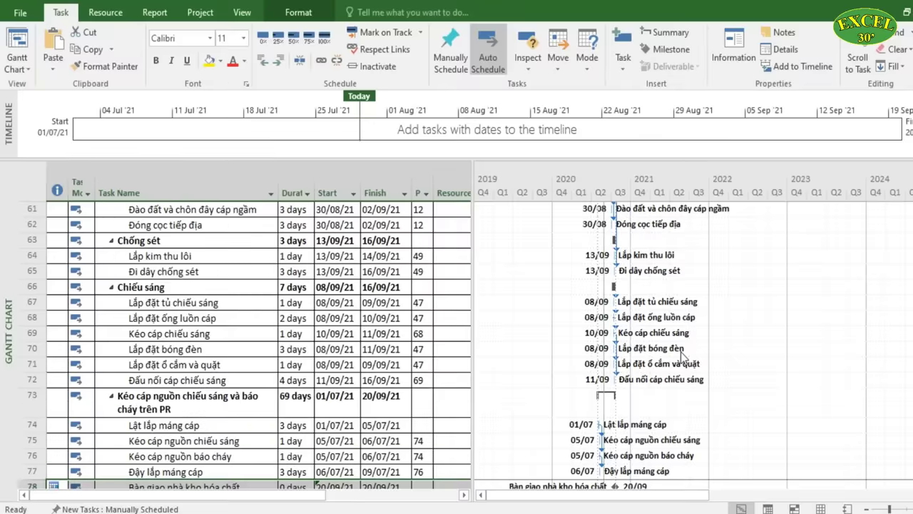
{"action": "scroll", "coordinate": [683, 354], "scroll_direction": "up", "scroll_amount": 12}
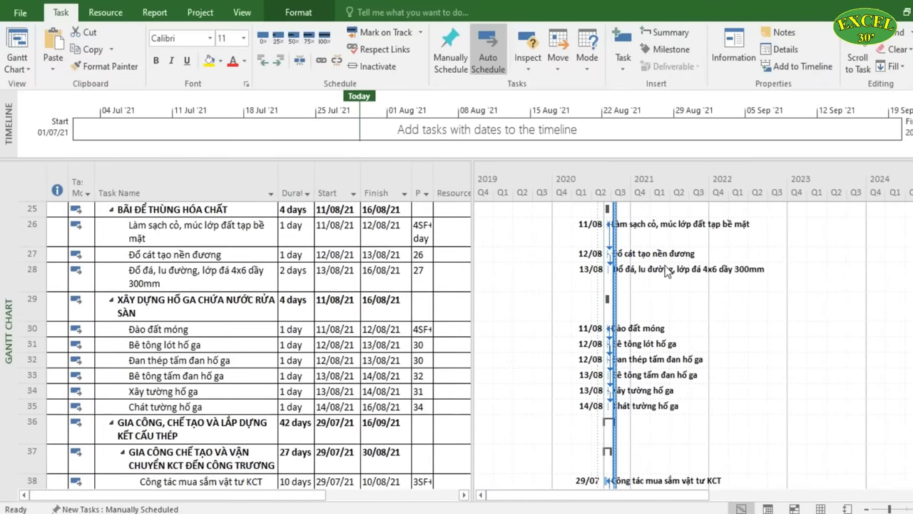
{"action": "scroll", "coordinate": [665, 269], "scroll_direction": "up", "scroll_amount": 1}
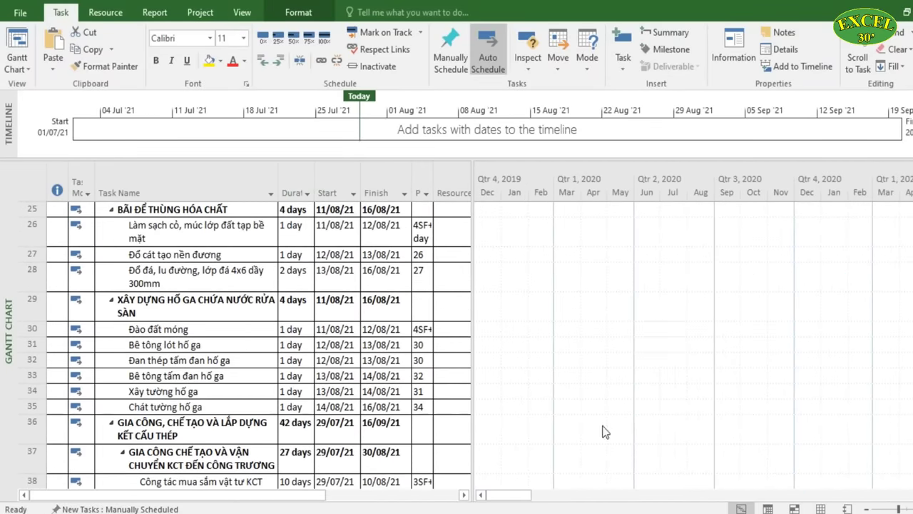
{"action": "left_click_drag", "start_coordinate": [526, 495], "coordinate": [564, 495]}
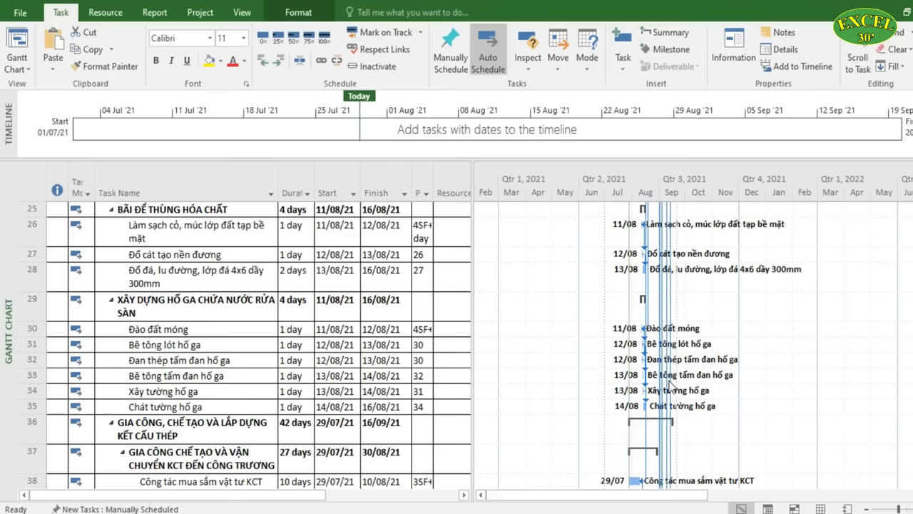
{"action": "scroll", "coordinate": [706, 388], "scroll_direction": "up", "scroll_amount": 3, "text": "ctrl"}
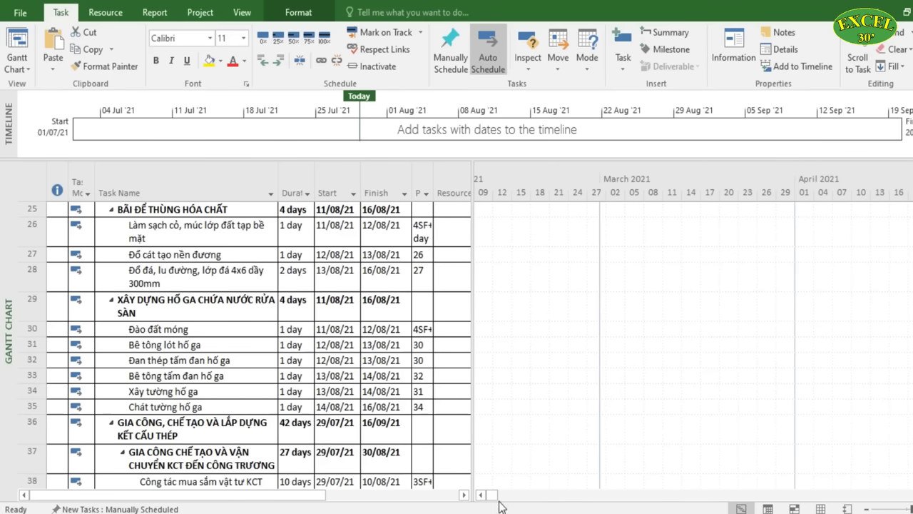
{"action": "scroll", "coordinate": [499, 503], "scroll_direction": "right", "scroll_amount": 5}
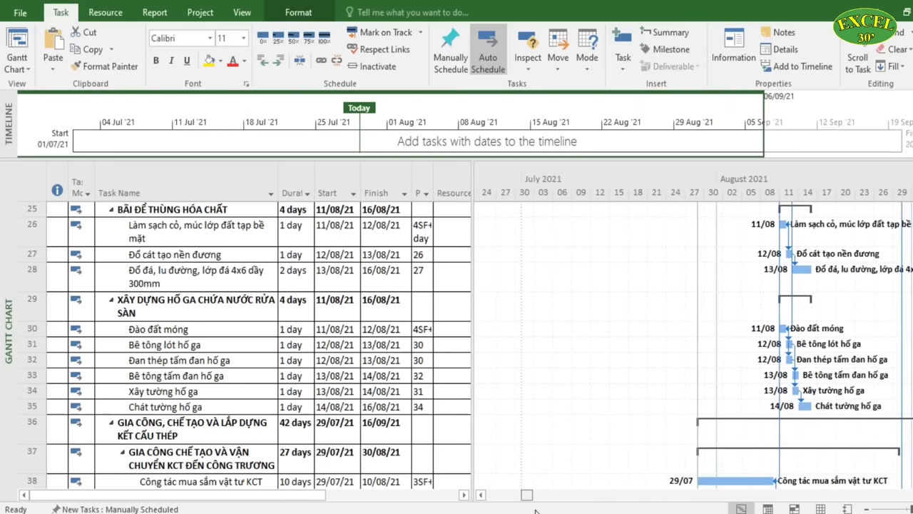
{"action": "scroll", "coordinate": [657, 424], "scroll_direction": "up", "scroll_amount": 3, "text": "ctrl"}
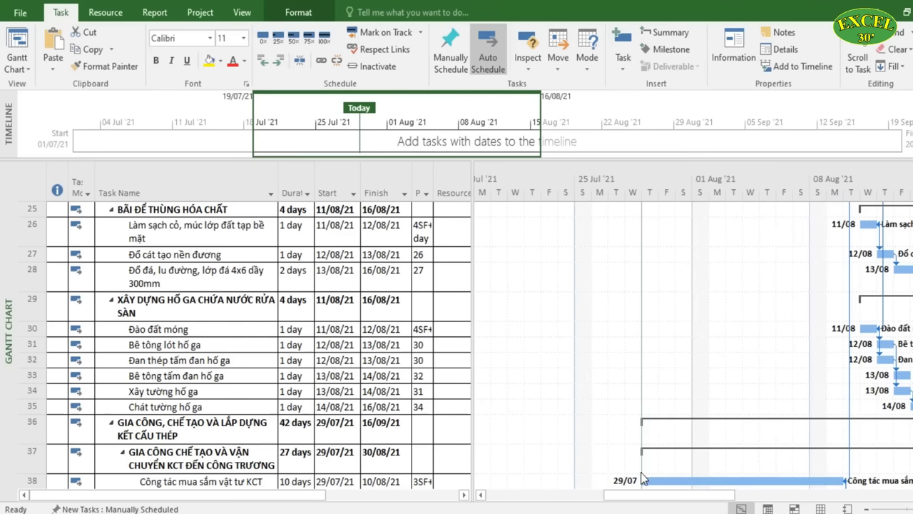
{"action": "scroll", "coordinate": [674, 431], "scroll_direction": "down", "scroll_amount": 3, "text": "ctrl"}
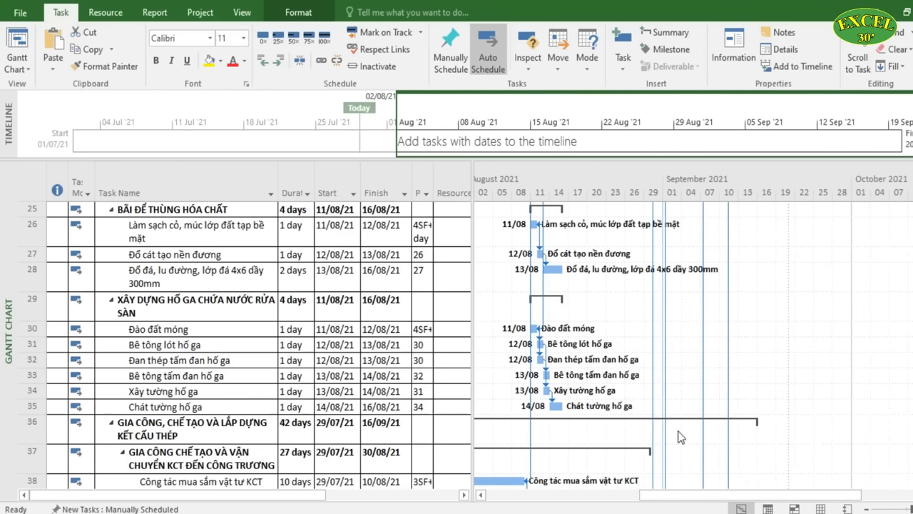
{"action": "left_click_drag", "start_coordinate": [688, 494], "coordinate": [650, 508]}
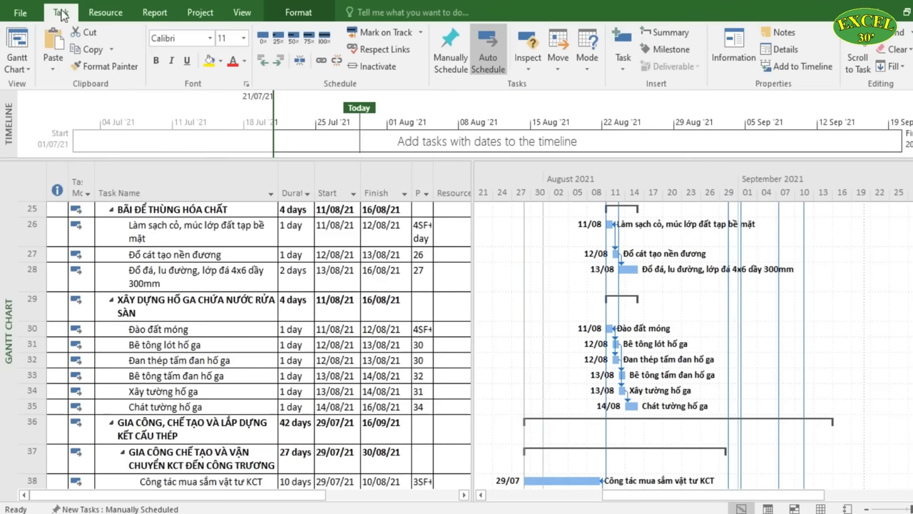
Open the print preview and set the Gantt chart's page setup to print the legend on None
{"action": "left_click", "coordinate": [26, 13]}
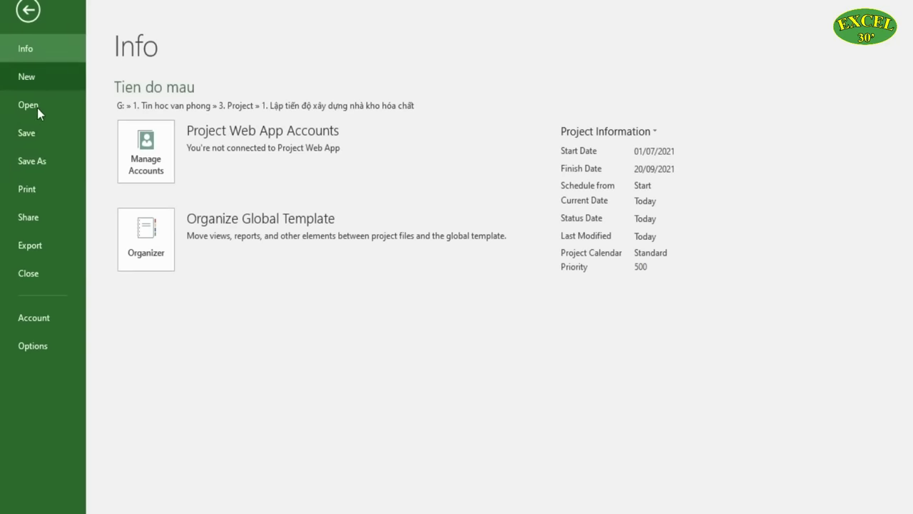
{"action": "left_click", "coordinate": [55, 191]}
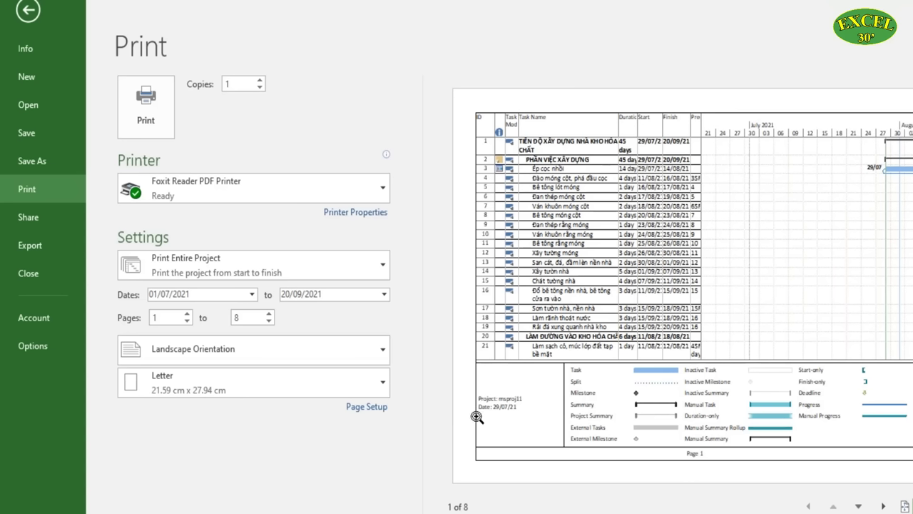
{"action": "left_click", "coordinate": [379, 408]}
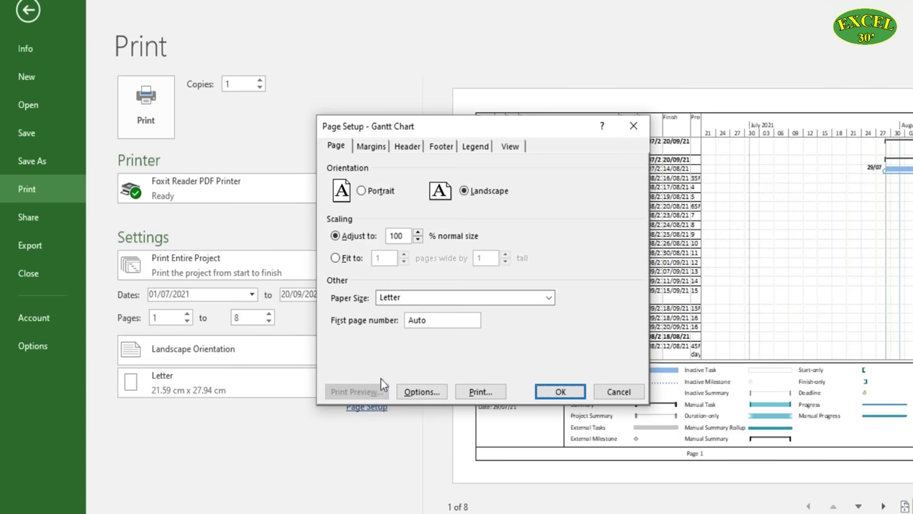
{"action": "left_click", "coordinate": [443, 151]}
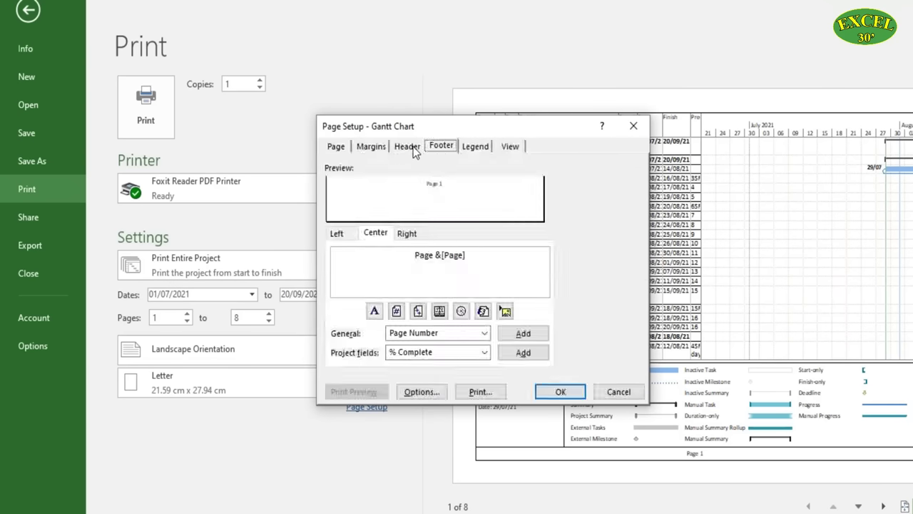
{"action": "left_click", "coordinate": [397, 146]}
{"action": "left_click", "coordinate": [379, 147]}
{"action": "left_click", "coordinate": [333, 148]}
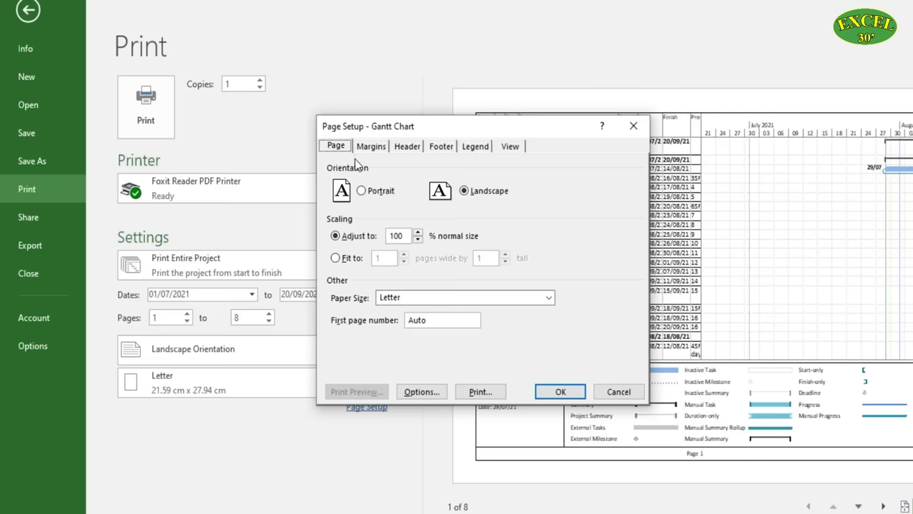
{"action": "left_click", "coordinate": [476, 148]}
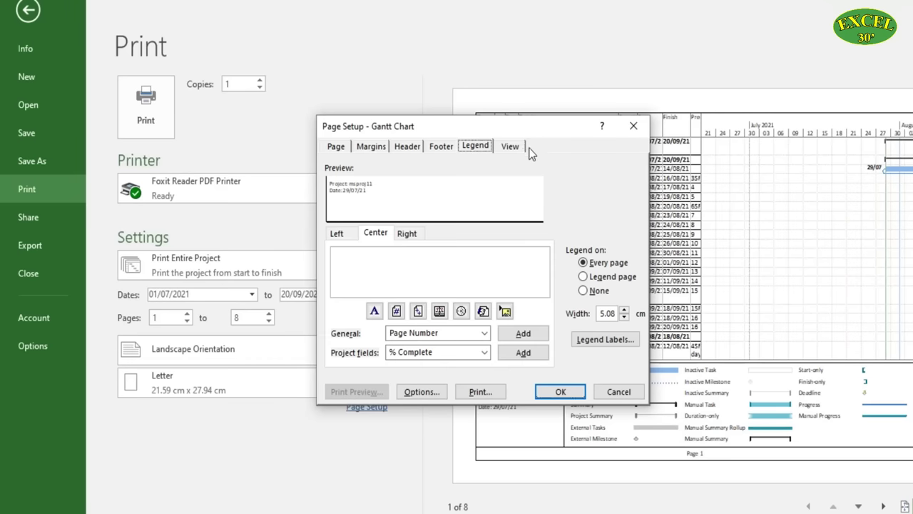
{"action": "left_click", "coordinate": [518, 146]}
{"action": "left_click", "coordinate": [482, 146]}
{"action": "left_click", "coordinate": [585, 293]}
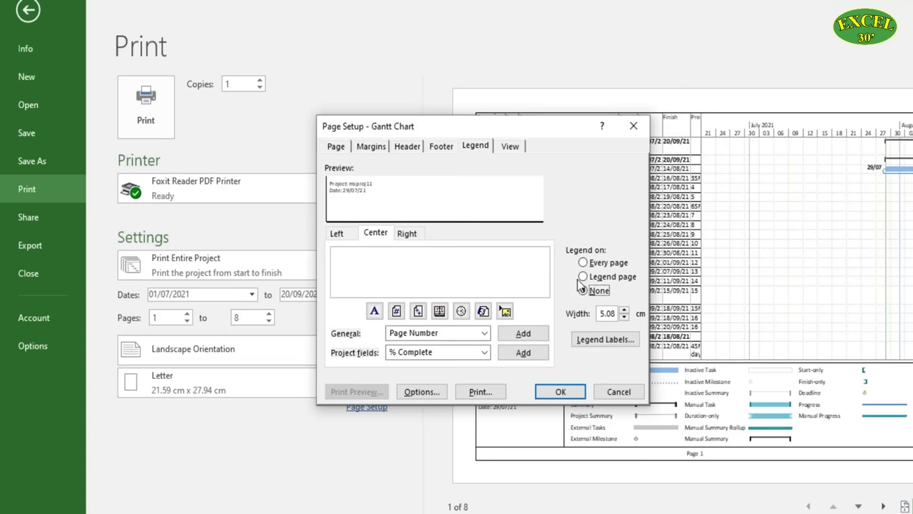
{"action": "left_click", "coordinate": [567, 391]}
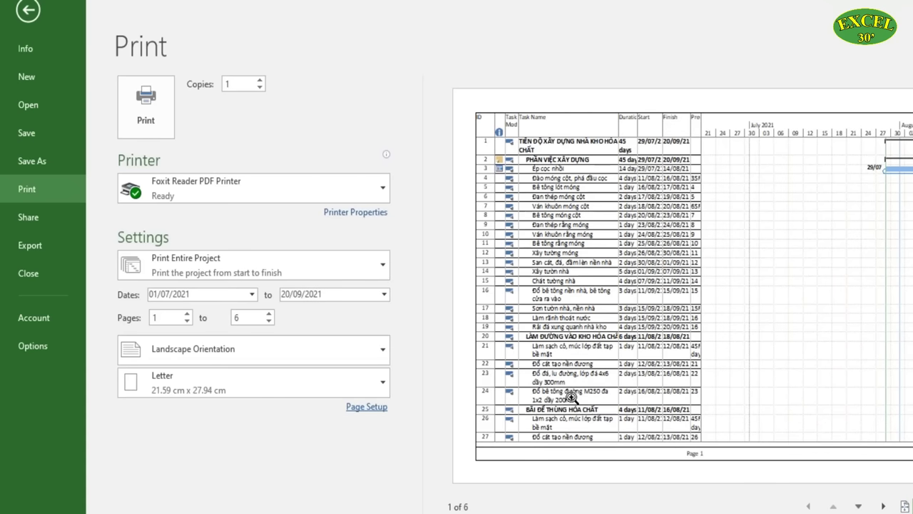
Check the preview pages, reduce the page scaling percentage so the timescale fits one page wide, and set the print range to Print Entire Project
{"action": "left_click", "coordinate": [883, 506]}
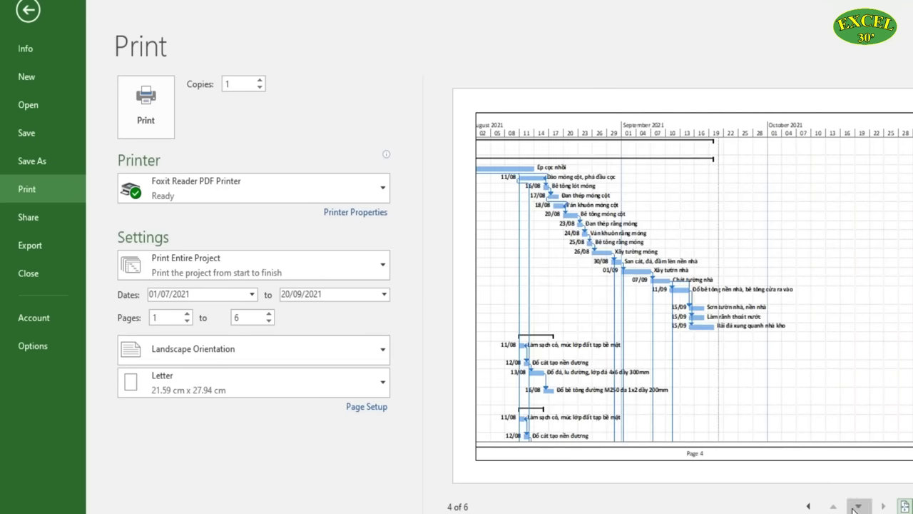
{"action": "left_click", "coordinate": [808, 506]}
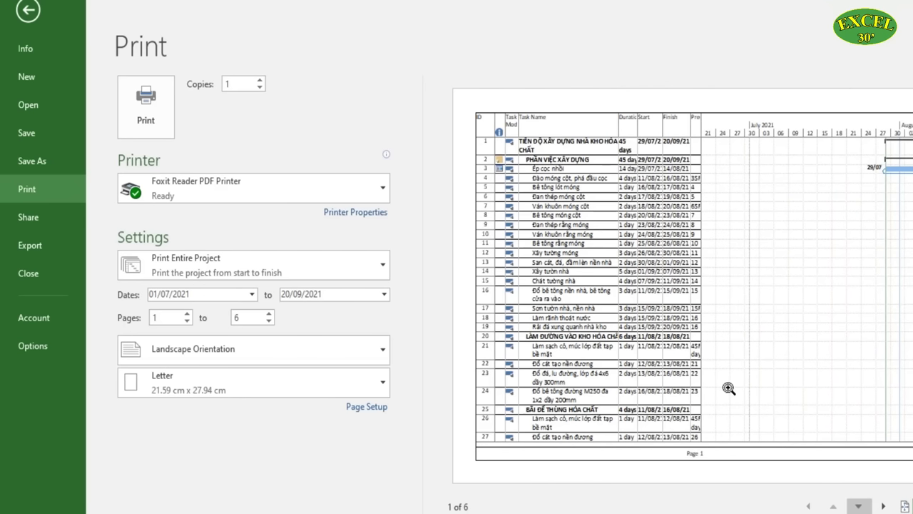
{"action": "left_click", "coordinate": [883, 506]}
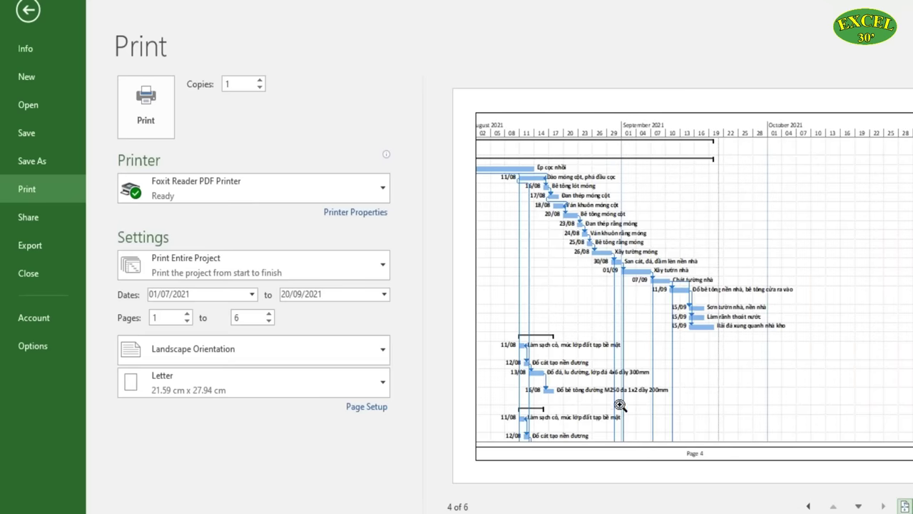
{"action": "left_click", "coordinate": [806, 504]}
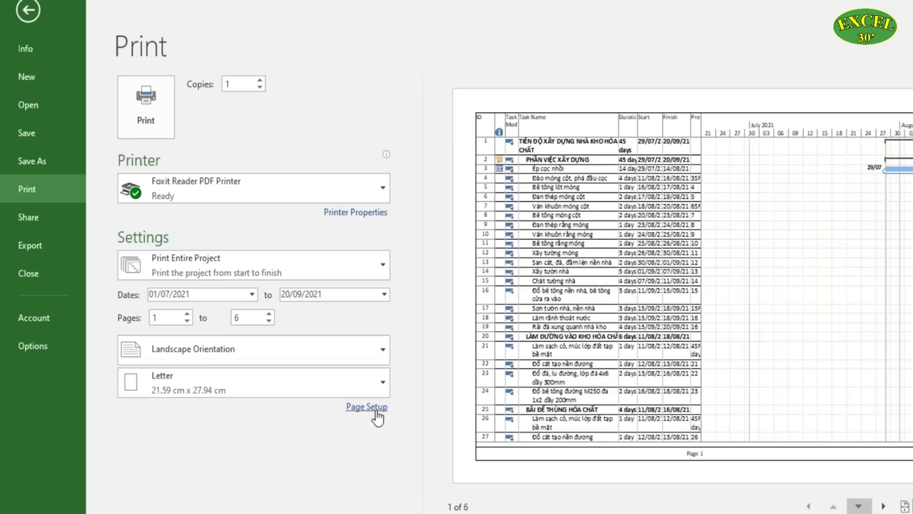
{"action": "left_click", "coordinate": [175, 295]}
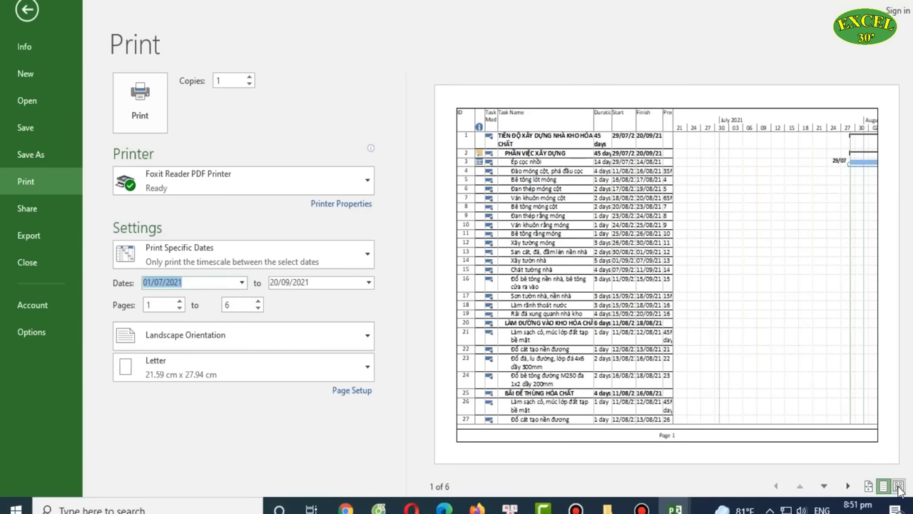
{"action": "left_click", "coordinate": [354, 392]}
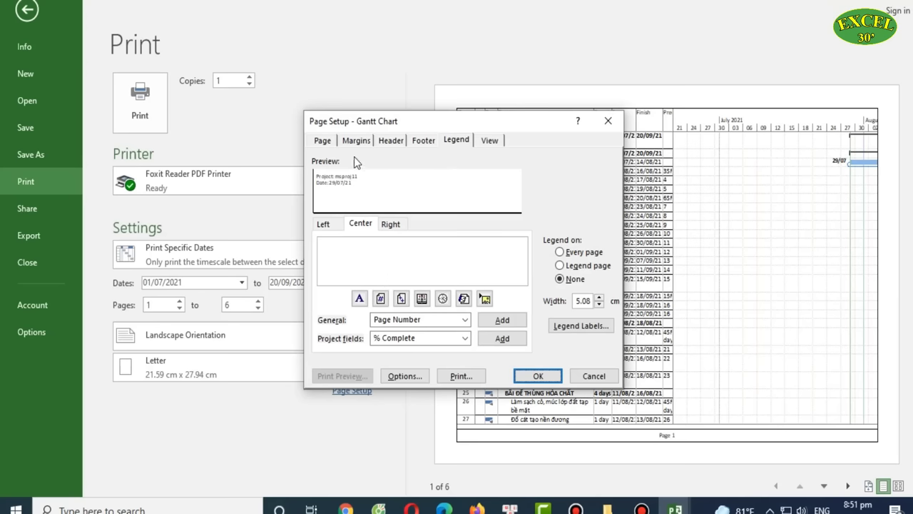
{"action": "left_click", "coordinate": [322, 140]}
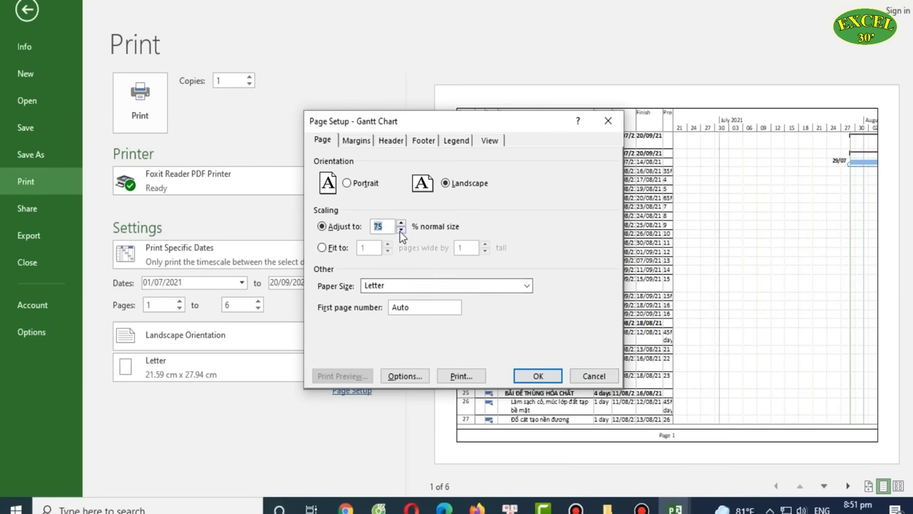
{"action": "left_click", "coordinate": [521, 378]}
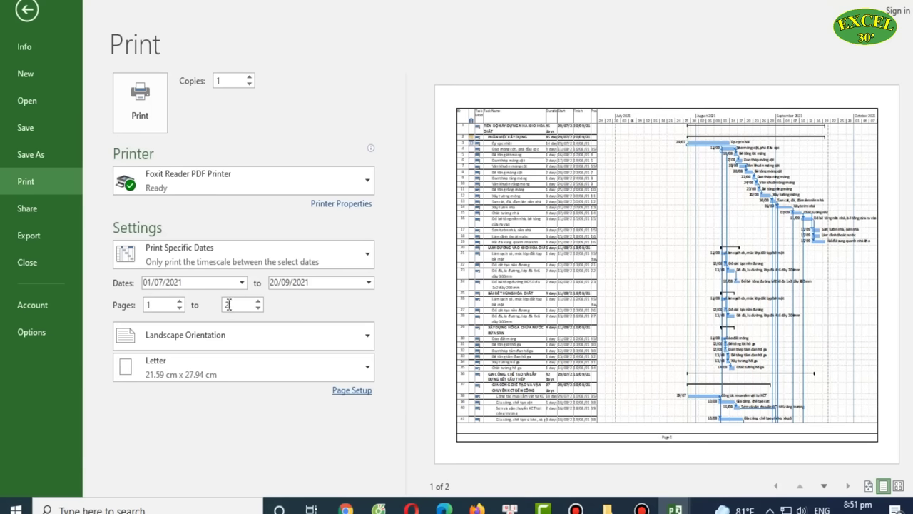
{"action": "left_click", "coordinate": [184, 261]}
{"action": "left_click", "coordinate": [175, 289]}
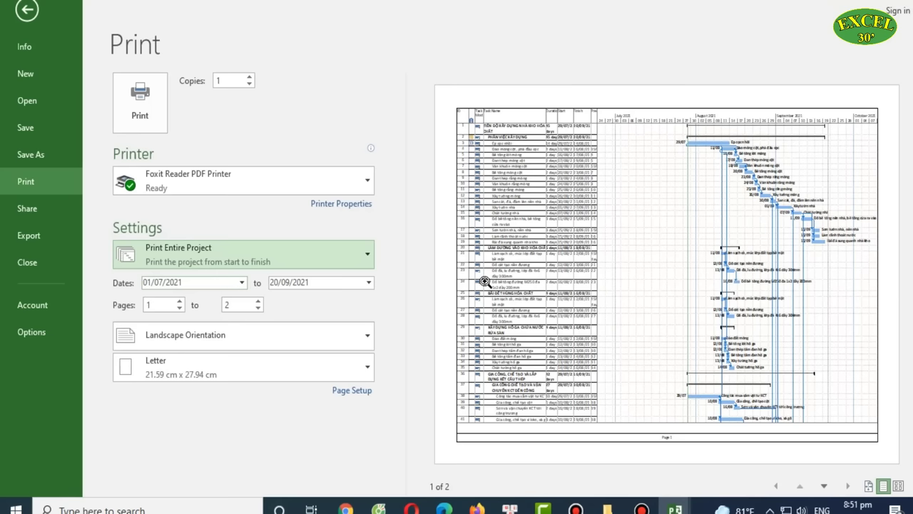
Limit the printout to Print Specific Dates, with 31/08/2021 as the end date
{"action": "left_click", "coordinate": [216, 249]}
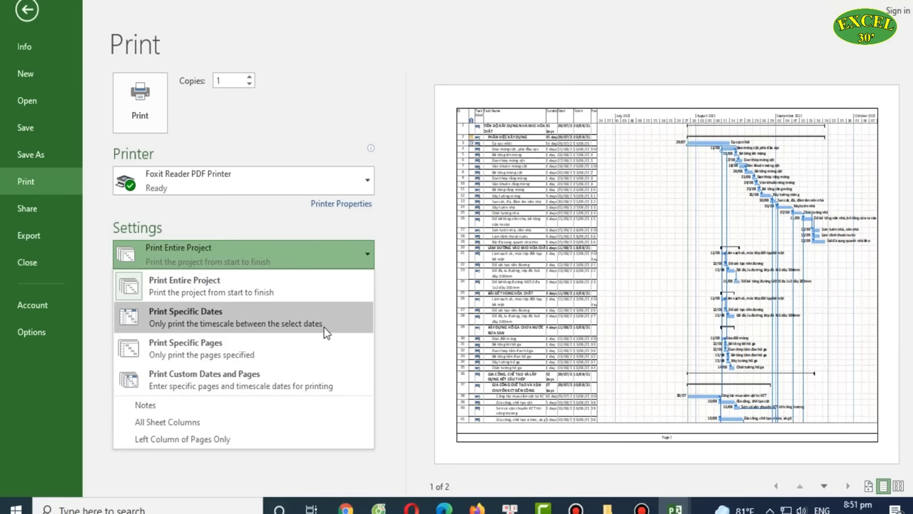
{"action": "left_click", "coordinate": [294, 318]}
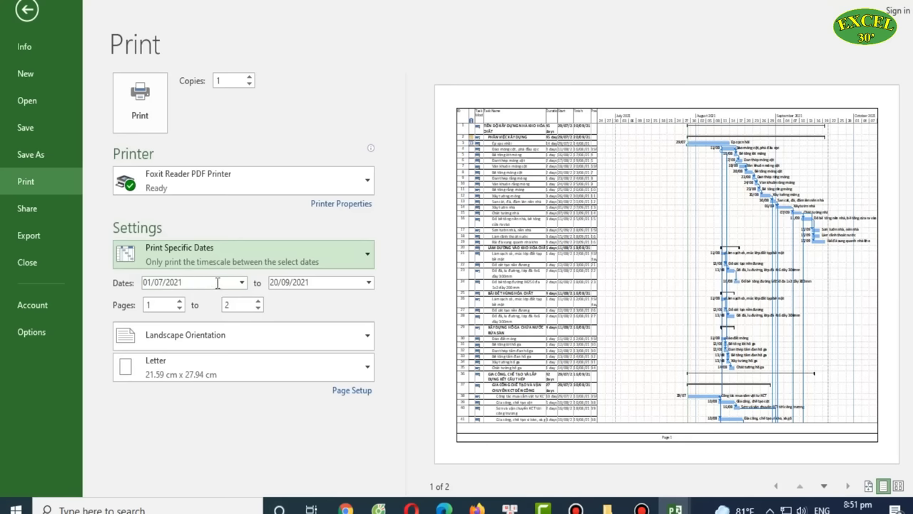
{"action": "left_click", "coordinate": [368, 282]}
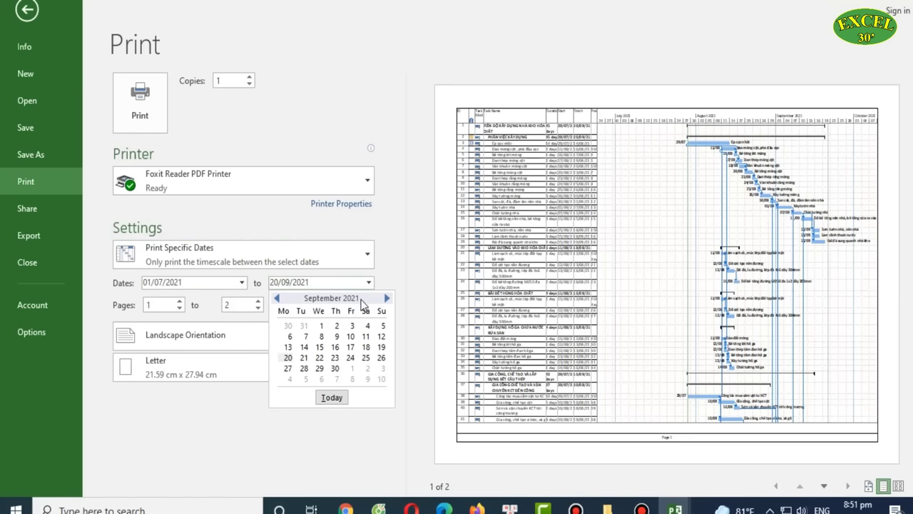
{"action": "left_click", "coordinate": [277, 299]}
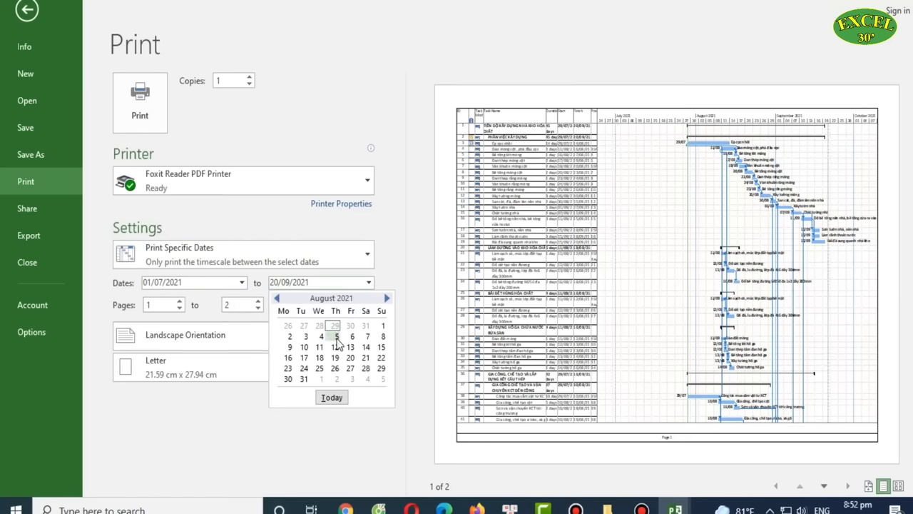
{"action": "left_click", "coordinate": [304, 379]}
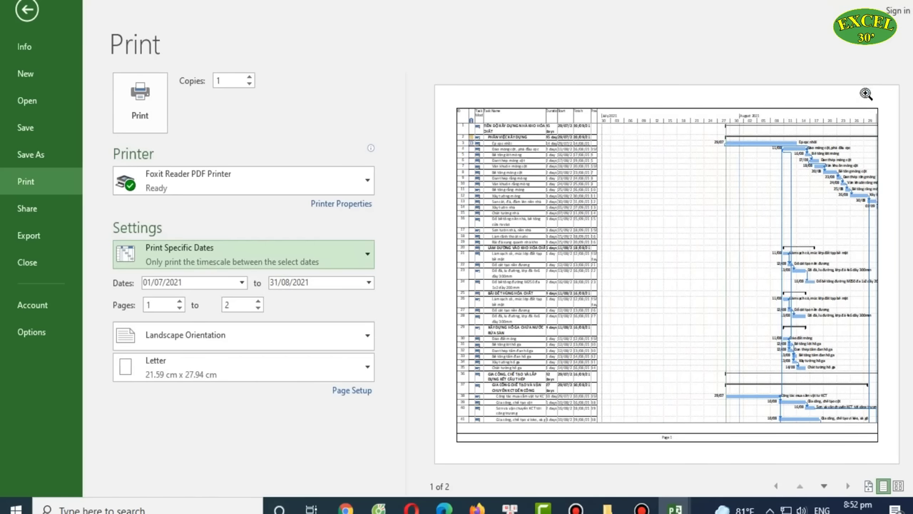
{"action": "left_click", "coordinate": [281, 250]}
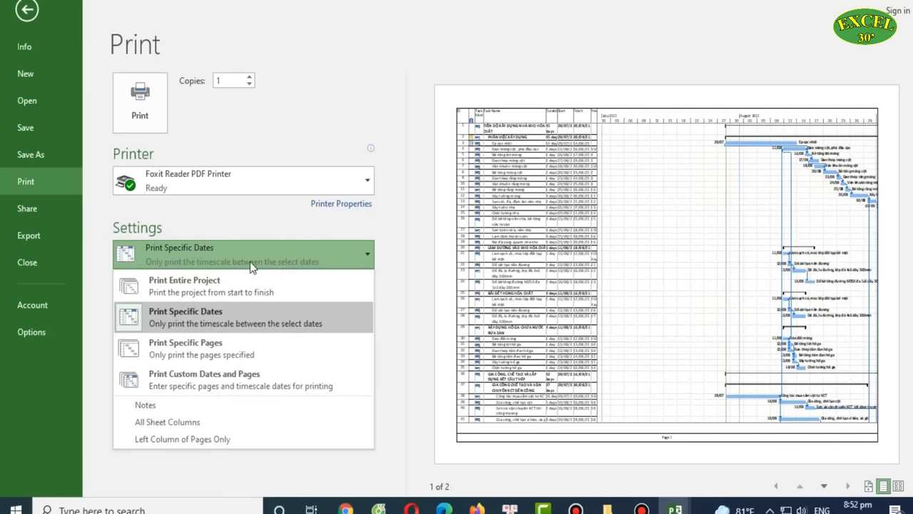
{"action": "left_click", "coordinate": [271, 316]}
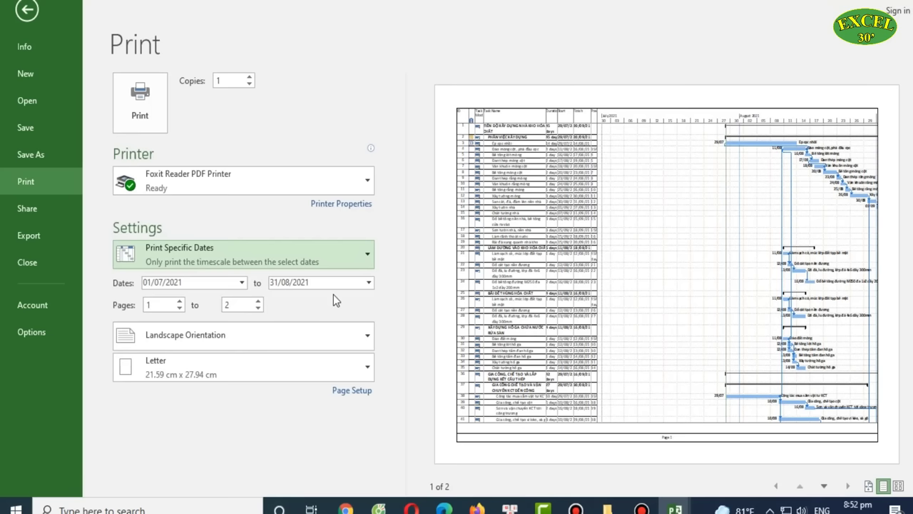
Set the end date of the specific-dates printout to 31/07/2021
{"action": "left_click", "coordinate": [369, 282]}
{"action": "left_click", "coordinate": [276, 299]}
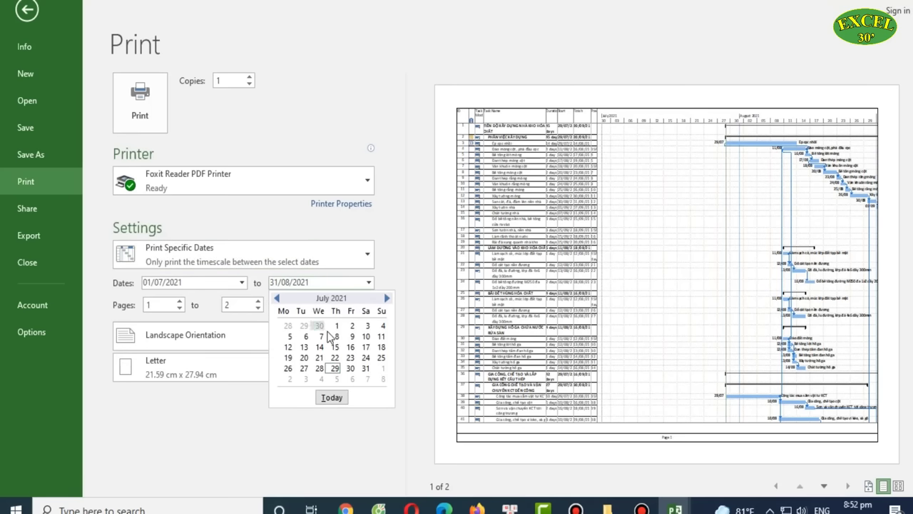
{"action": "left_click", "coordinate": [366, 368]}
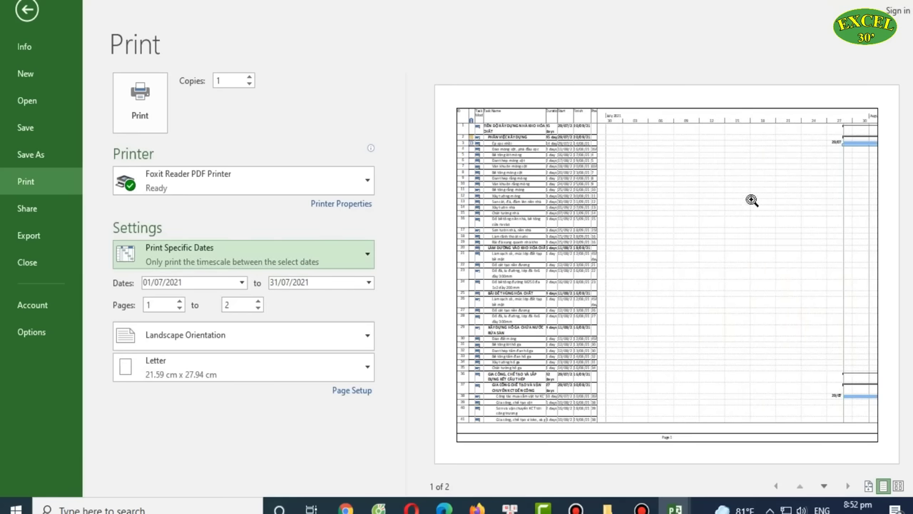
Return the print range to Print Entire Project and enlarge the page scaling to 80% of normal size
{"action": "left_click", "coordinate": [323, 254]}
{"action": "left_click", "coordinate": [182, 291]}
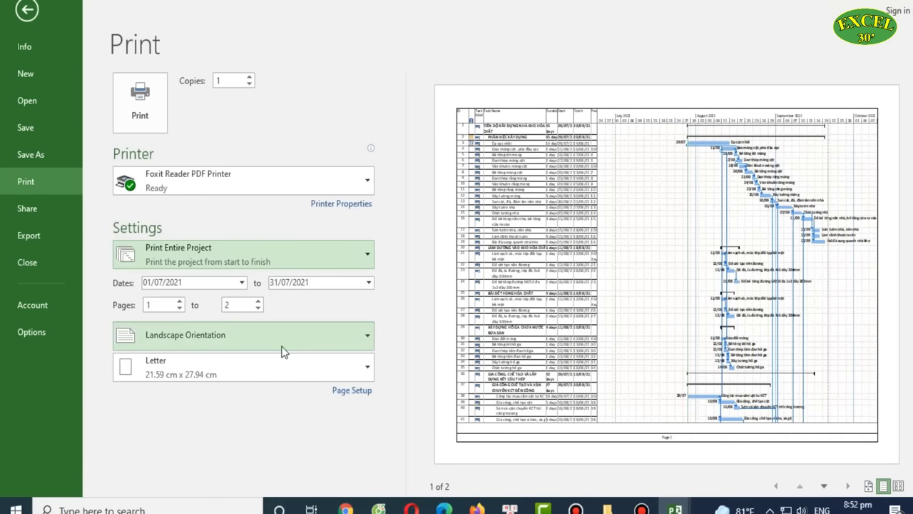
{"action": "left_click", "coordinate": [355, 392]}
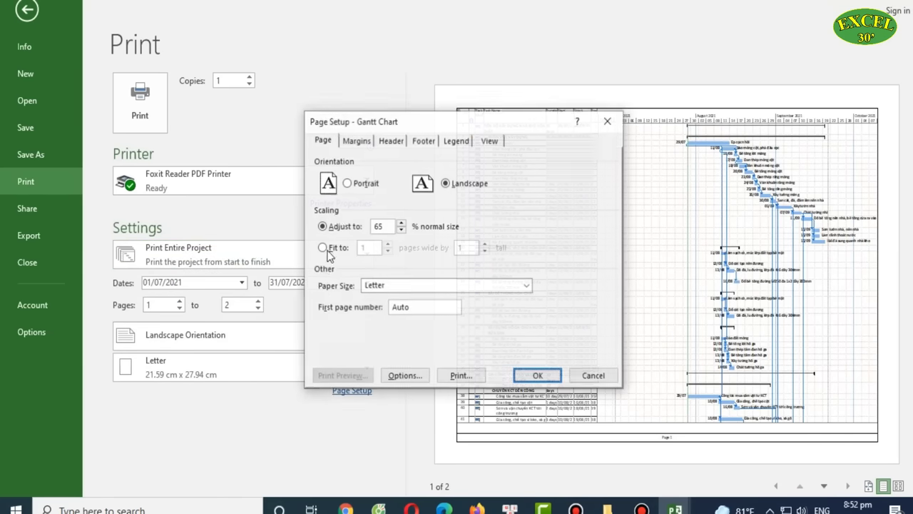
{"action": "left_click", "coordinate": [401, 224]}
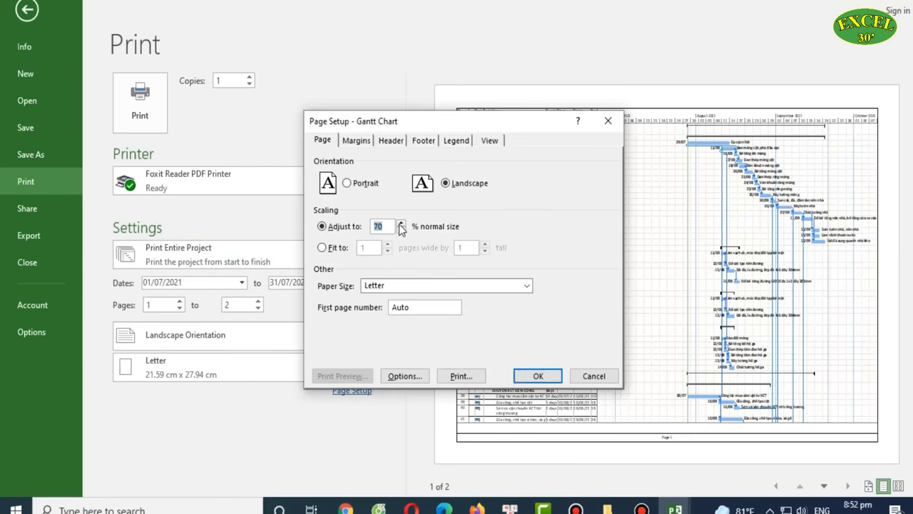
{"action": "left_click", "coordinate": [547, 381]}
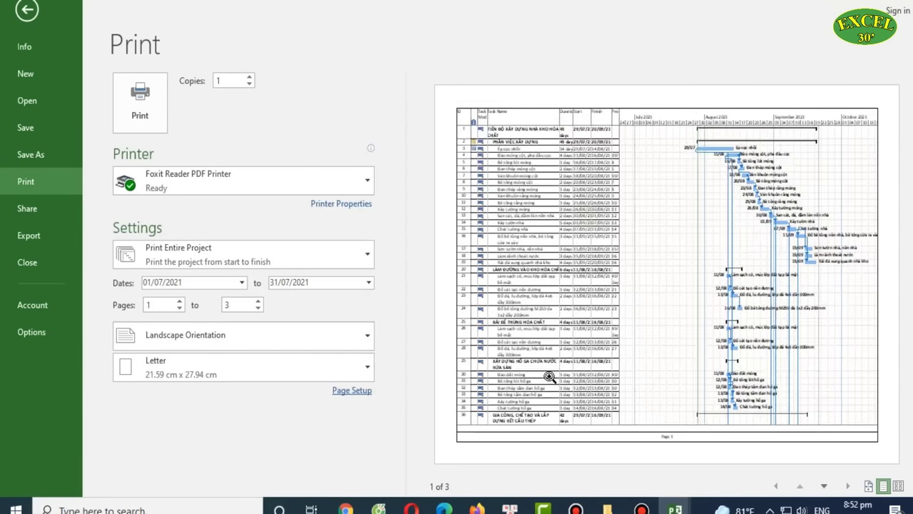
{"action": "left_click", "coordinate": [354, 392]}
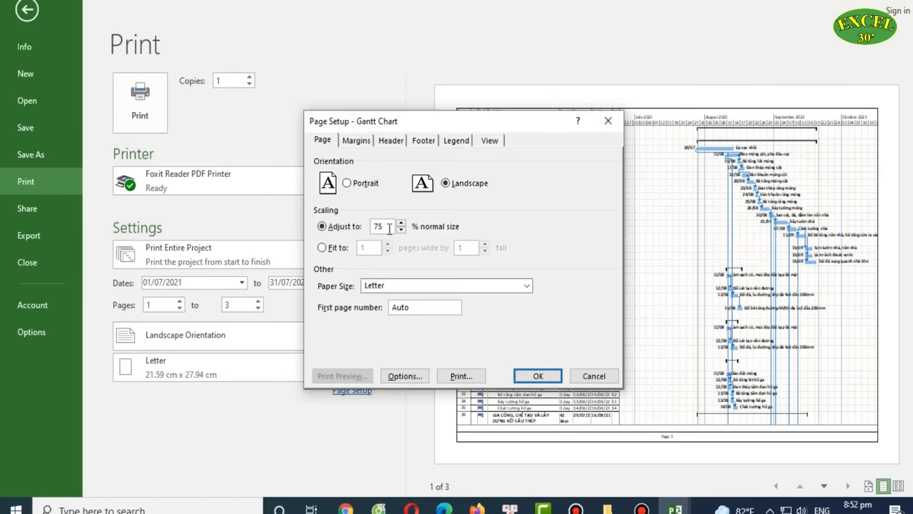
{"action": "left_click", "coordinate": [401, 224]}
{"action": "left_click", "coordinate": [535, 376]}
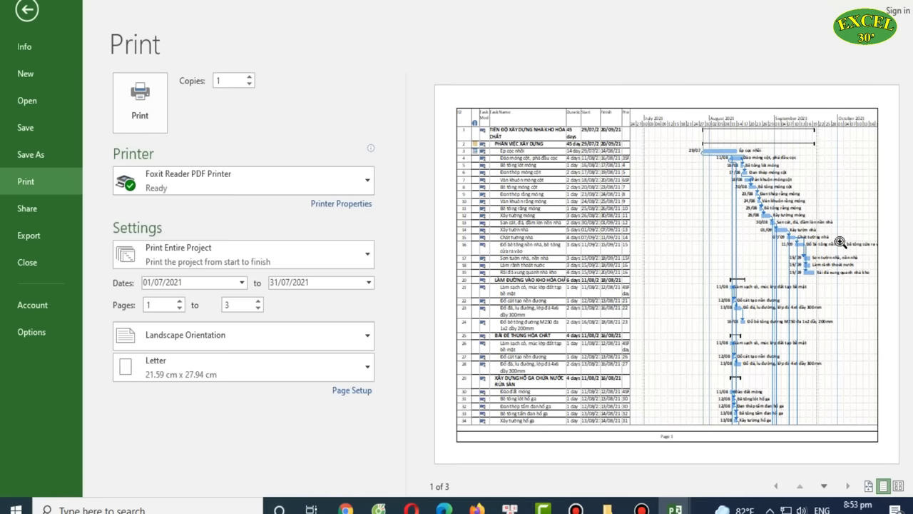
Check the second preview page, the page scaling and the print range options, keeping Print Entire Project
{"action": "left_click", "coordinate": [824, 486]}
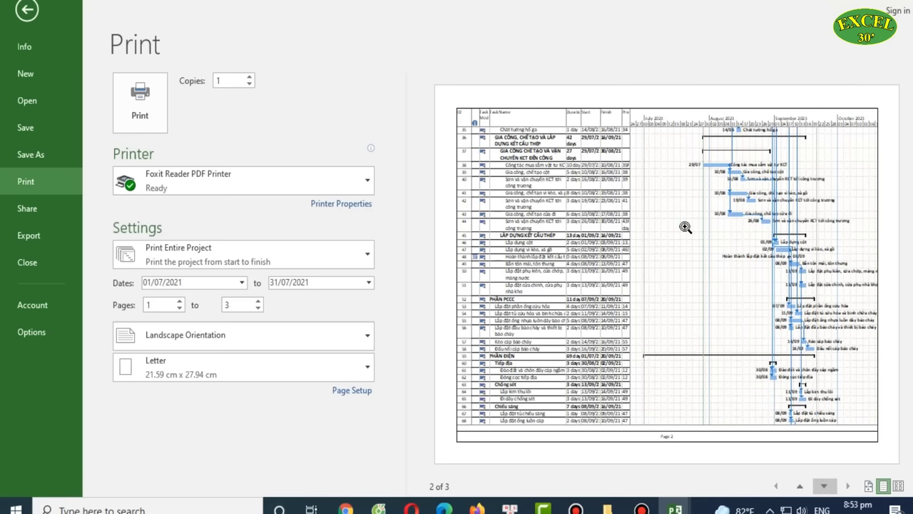
{"action": "left_click", "coordinate": [357, 391]}
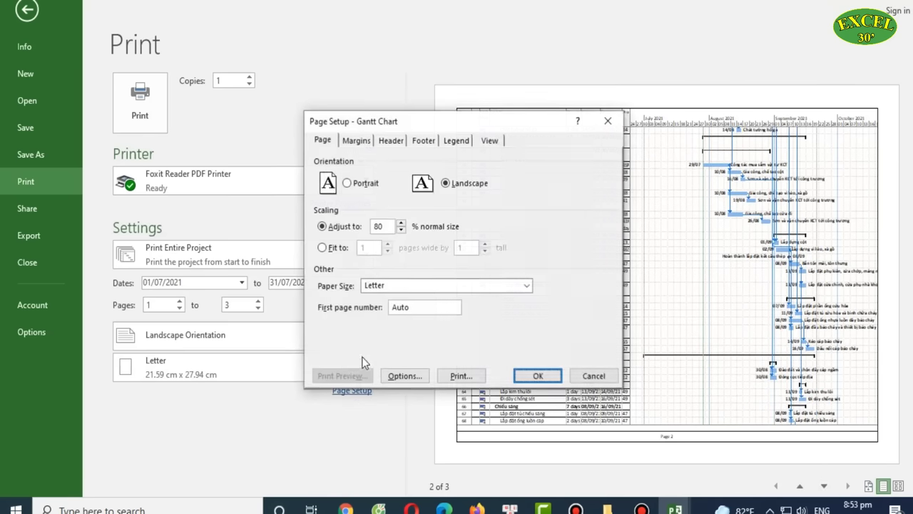
{"action": "left_click", "coordinate": [592, 376]}
{"action": "left_click", "coordinate": [283, 250]}
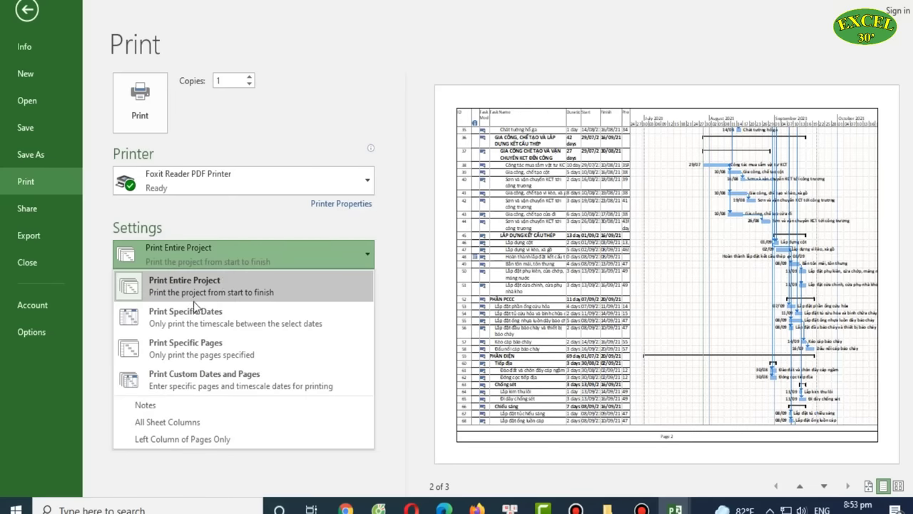
{"action": "left_click", "coordinate": [227, 297]}
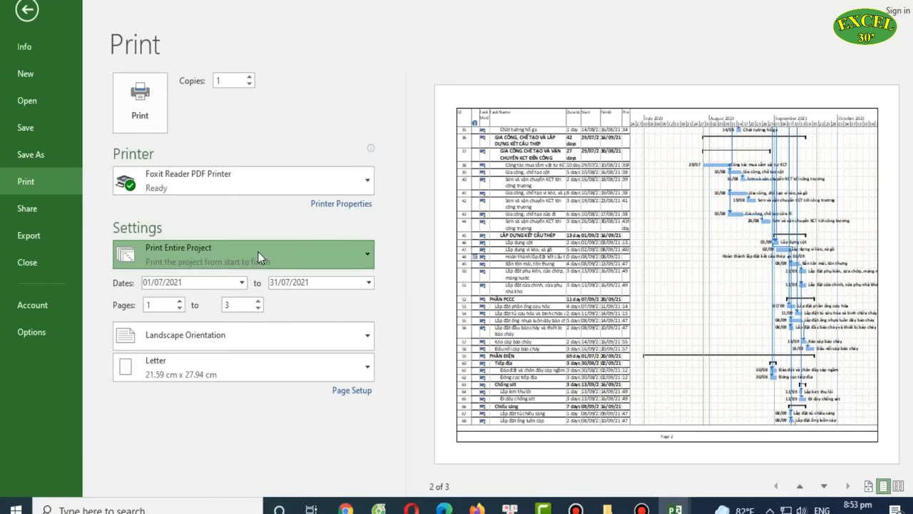
{"action": "left_click", "coordinate": [259, 251]}
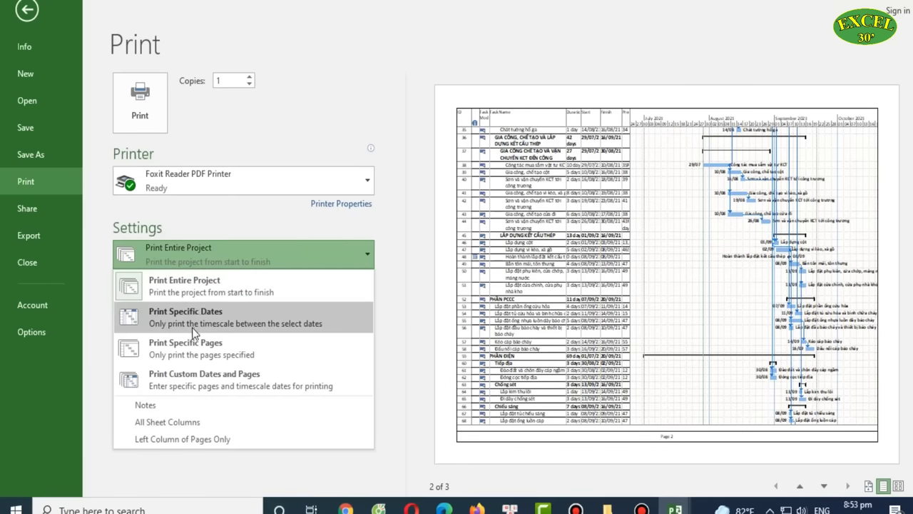
{"action": "left_click", "coordinate": [418, 324]}
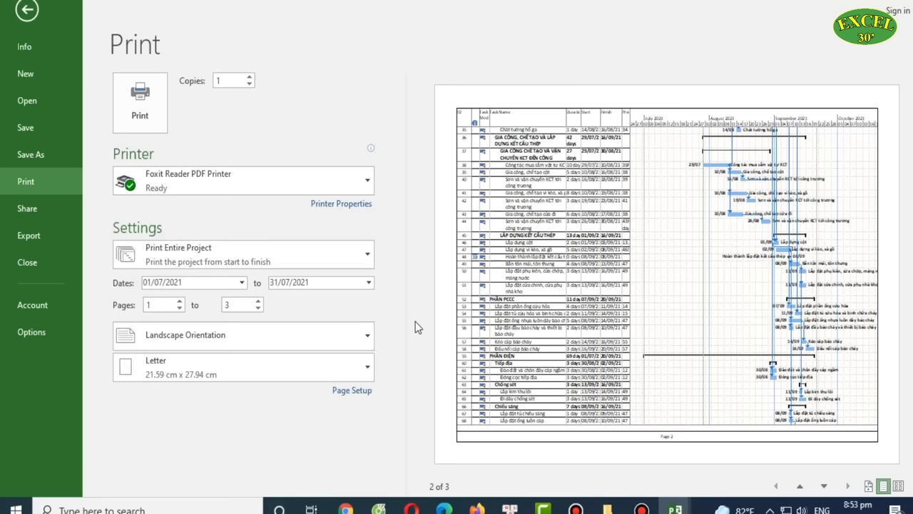
Print the schedule with Foxit Reader PDF Printer and save it to the Desktop as - Tien do mau.pdf
{"action": "left_click", "coordinate": [278, 181]}
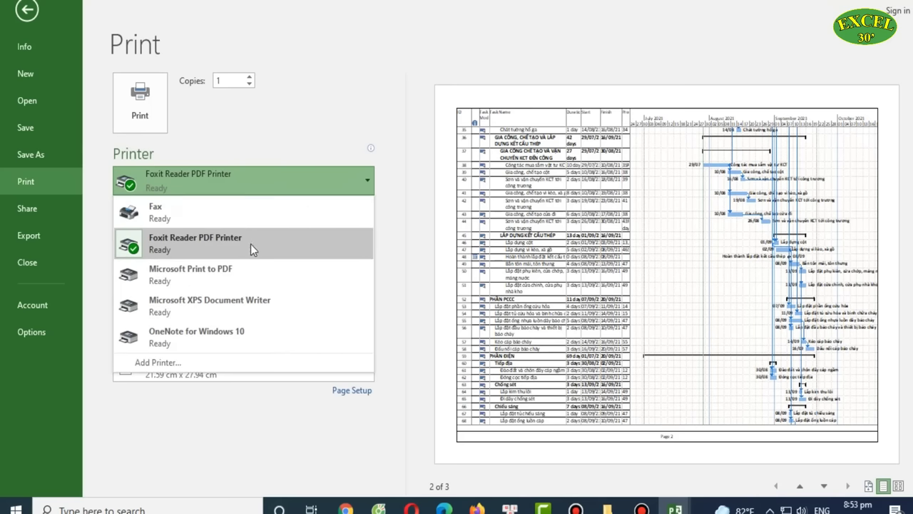
{"action": "left_click", "coordinate": [202, 243]}
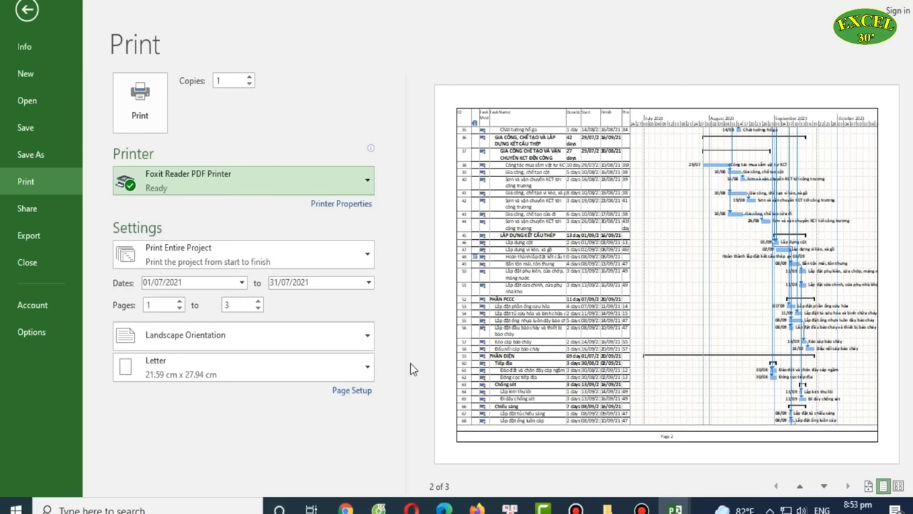
{"action": "left_click", "coordinate": [128, 99]}
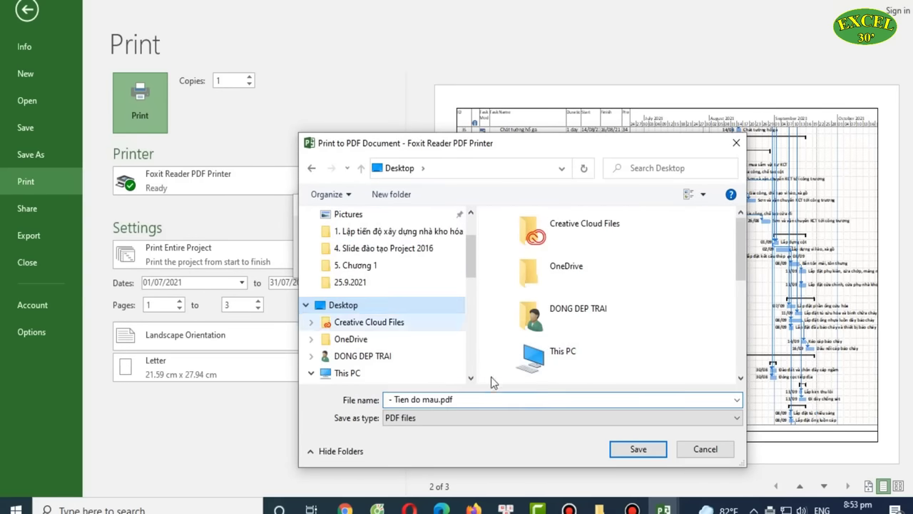
{"action": "left_click", "coordinate": [639, 449]}
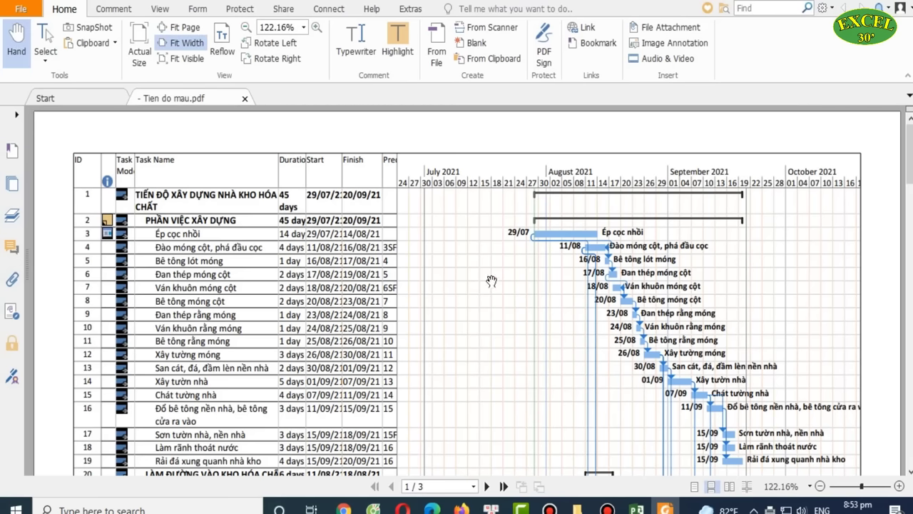
Examine the task columns and Gantt bars in the printed PDF at reduced and page-width zoom
{"action": "scroll", "coordinate": [493, 271], "scroll_direction": "down", "scroll_amount": 1}
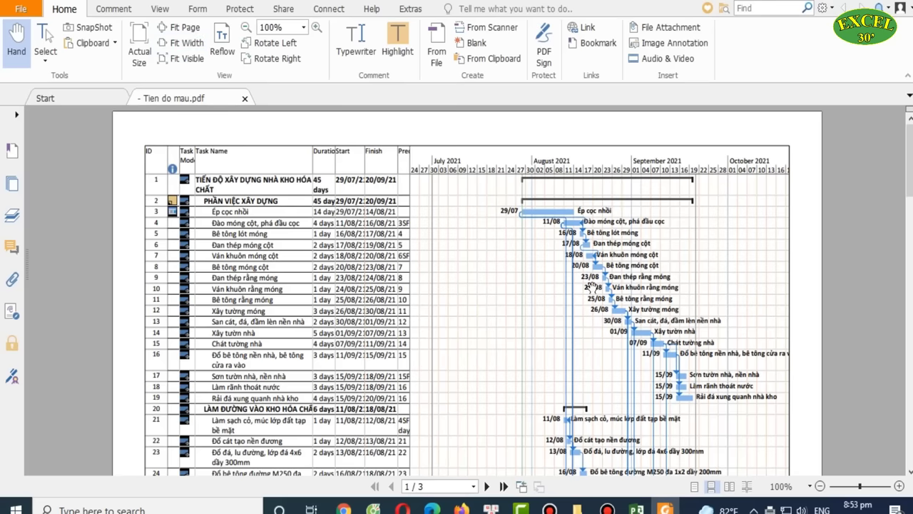
{"action": "scroll", "coordinate": [593, 285], "scroll_direction": "down", "scroll_amount": 5}
{"action": "key", "text": "ctrl+2"}
{"action": "scroll", "coordinate": [333, 298], "scroll_direction": "up", "scroll_amount": 5}
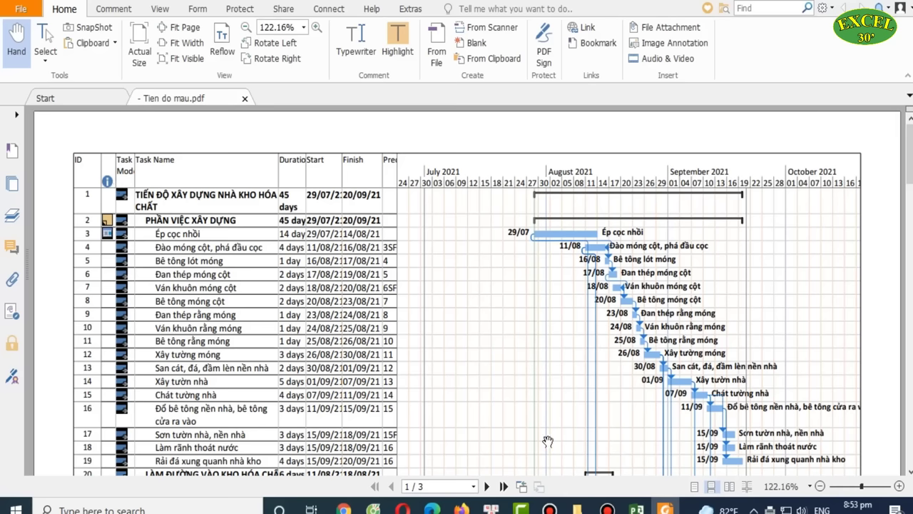
Switch back to the 2021 schedule in Microsoft Project and hide the Task Mode and Indicators columns
{"action": "mouse_move", "coordinate": [636, 508]}
{"action": "left_click", "coordinate": [621, 490]}
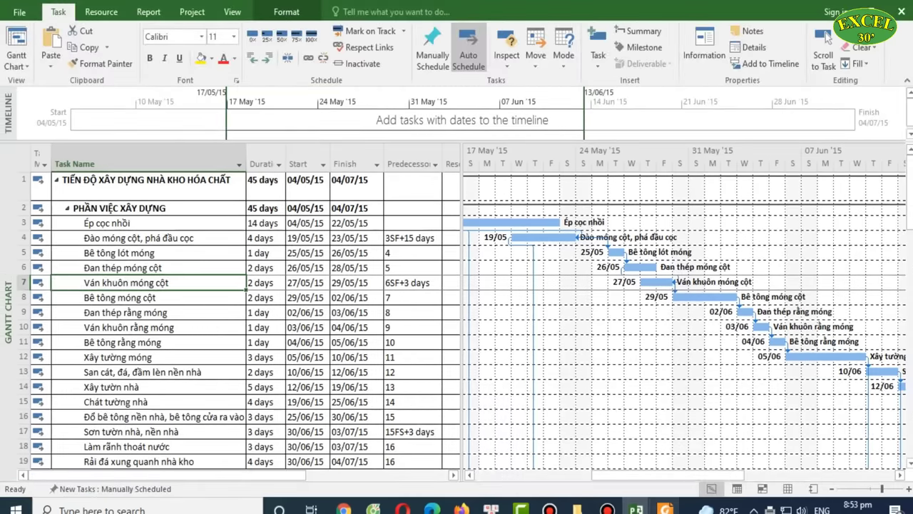
{"action": "mouse_move", "coordinate": [637, 509]}
{"action": "left_click", "coordinate": [691, 468]}
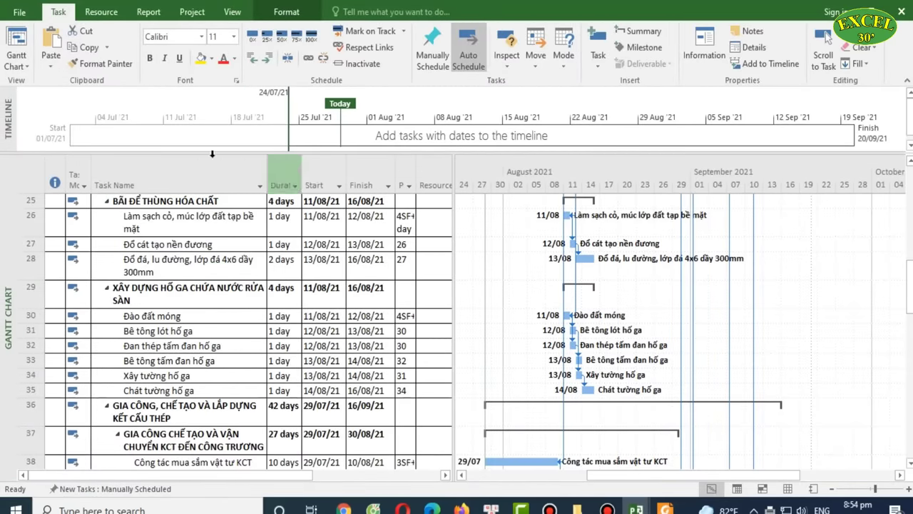
{"action": "left_click", "coordinate": [72, 164]}
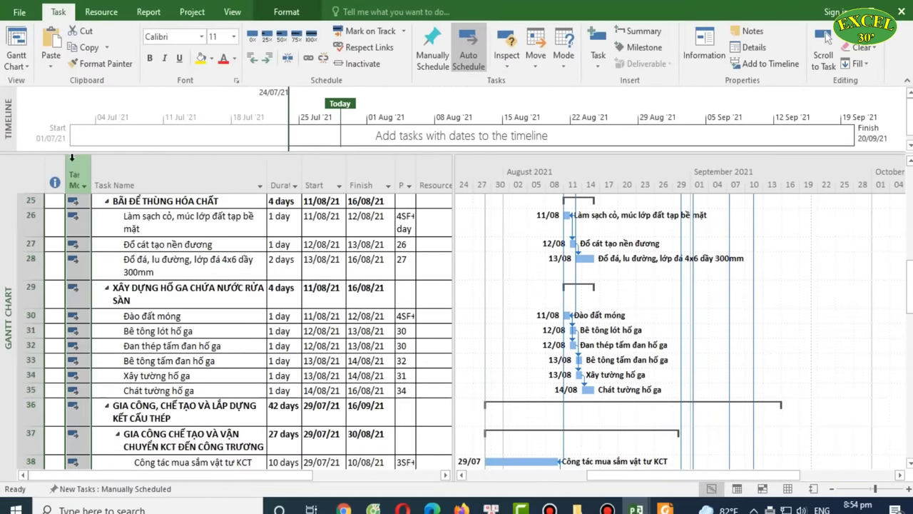
{"action": "right_click", "coordinate": [72, 164]}
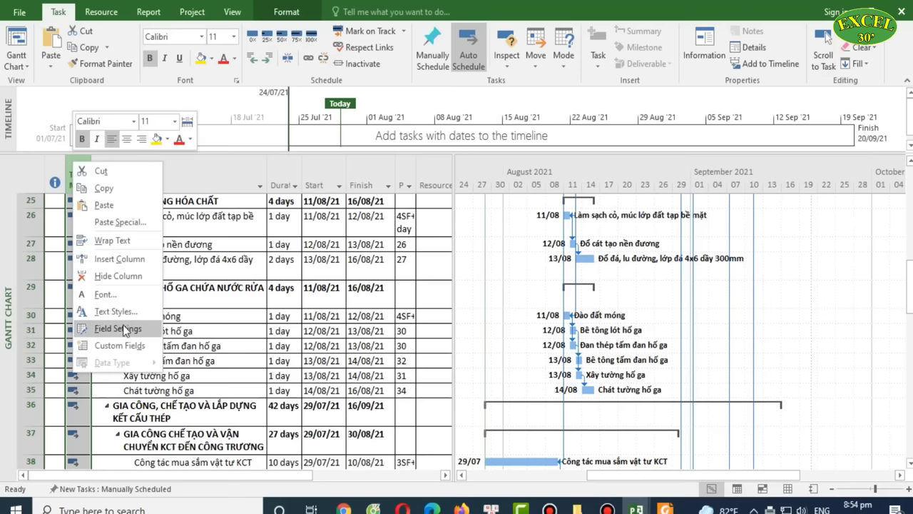
{"action": "left_click", "coordinate": [120, 276]}
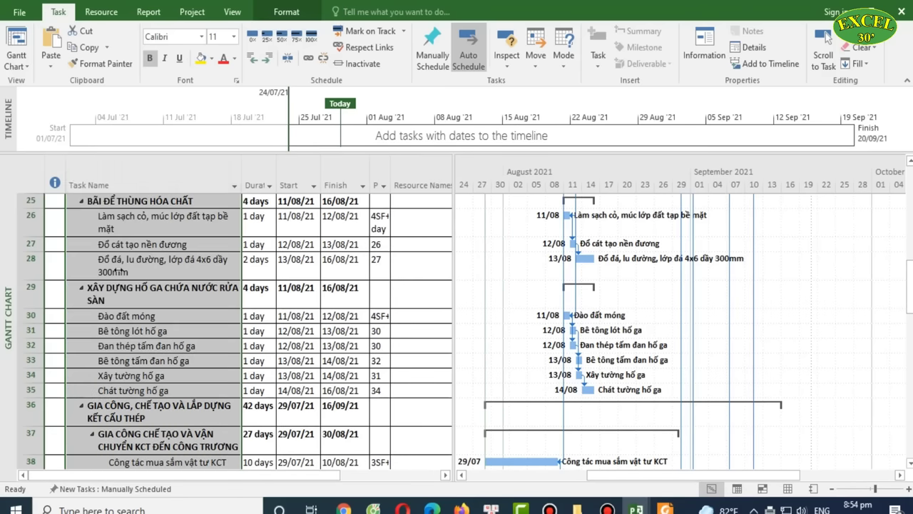
{"action": "left_click", "coordinate": [51, 164]}
{"action": "right_click", "coordinate": [52, 168]}
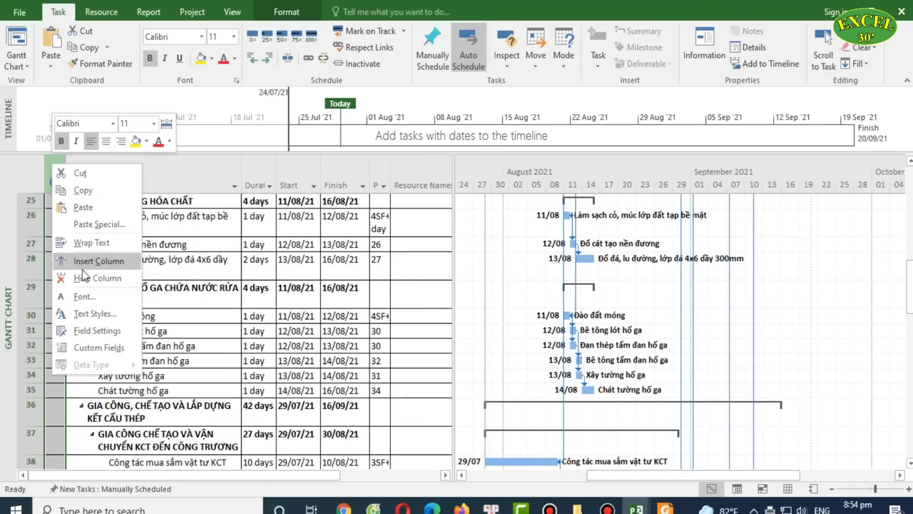
{"action": "left_click", "coordinate": [90, 279]}
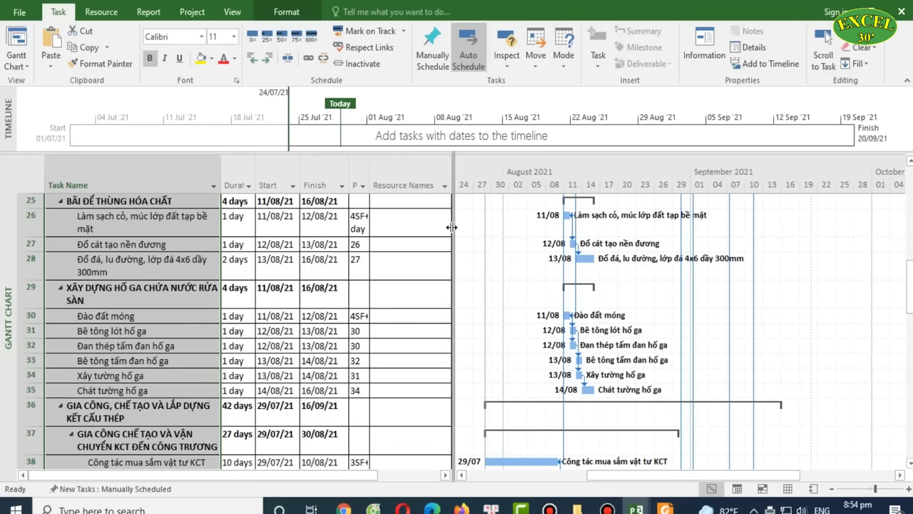
Narrow the table pane so it ends at the Finish column, and open the print preview
{"action": "left_click_drag", "start_coordinate": [453, 227], "coordinate": [349, 237]}
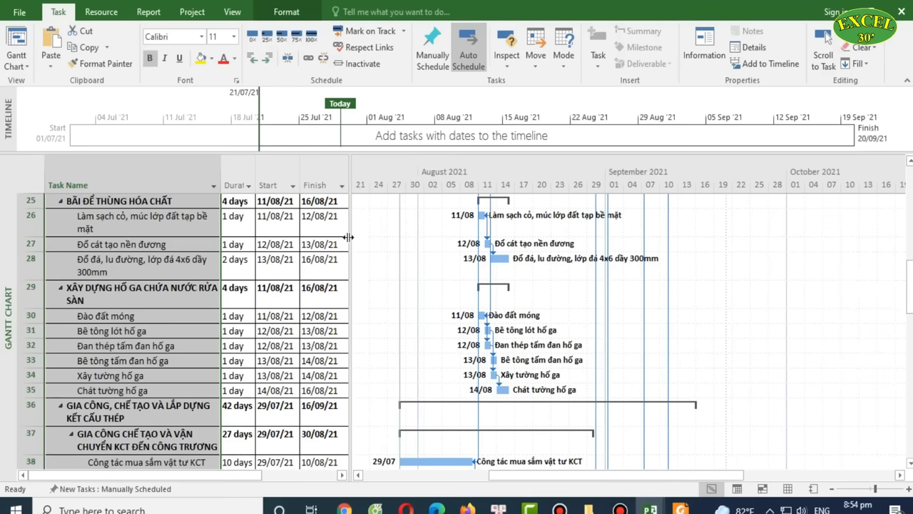
{"action": "left_click", "coordinate": [289, 316]}
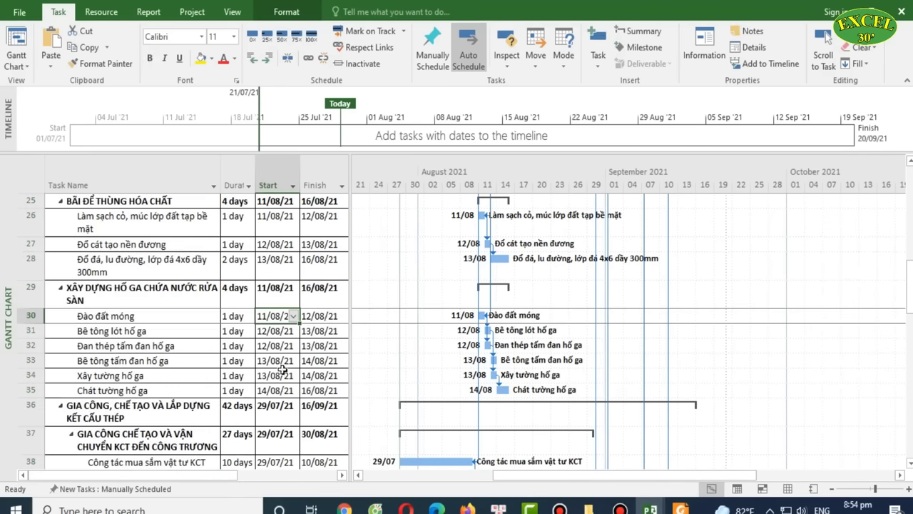
{"action": "key", "text": "ctrl+p"}
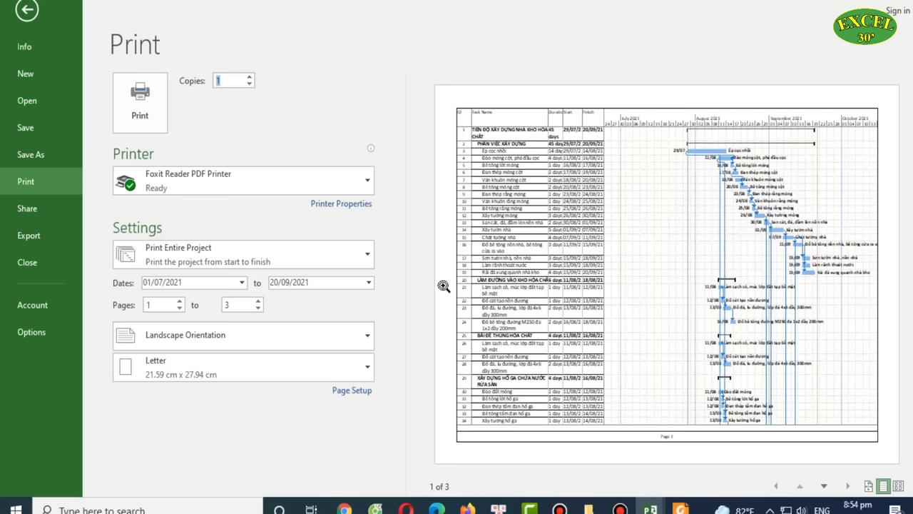
{"action": "left_click", "coordinate": [352, 391]}
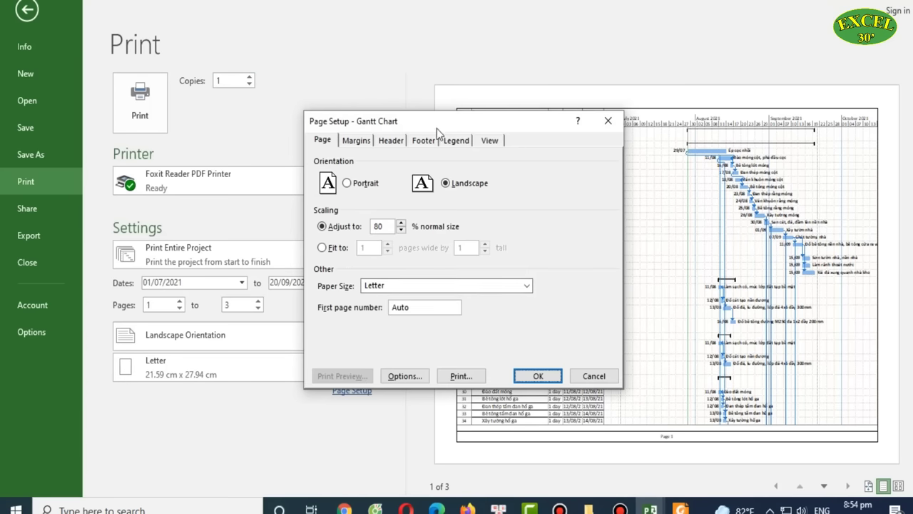
{"action": "left_click_drag", "start_coordinate": [437, 129], "coordinate": [441, 112]}
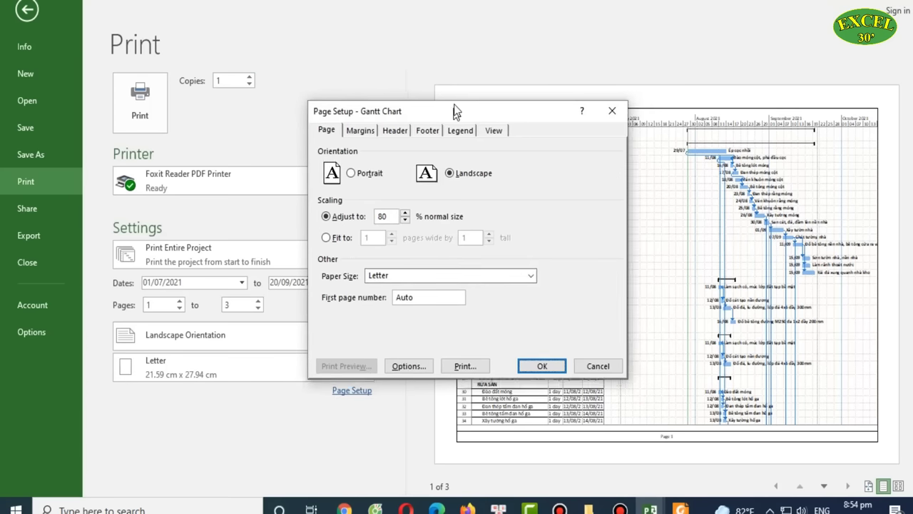
{"action": "left_click", "coordinate": [361, 125]}
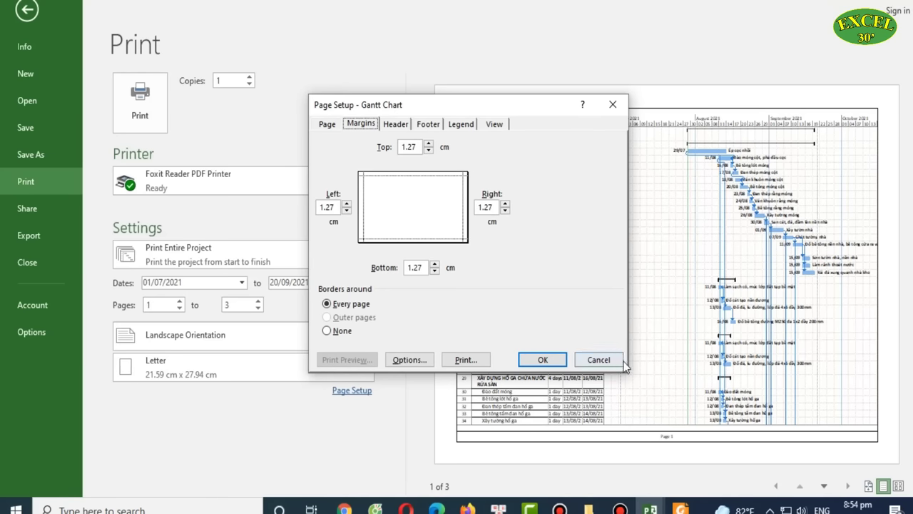
{"action": "left_click", "coordinate": [585, 359]}
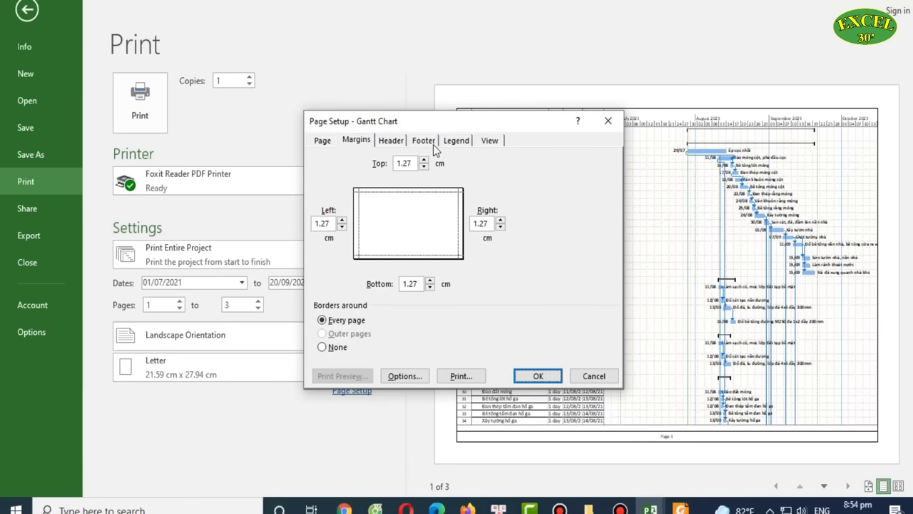
Add the centered page header DỰ ÁN NHÀ KHO HÓA CHẤT to the Gantt chart's page setup
{"action": "left_click", "coordinate": [403, 140]}
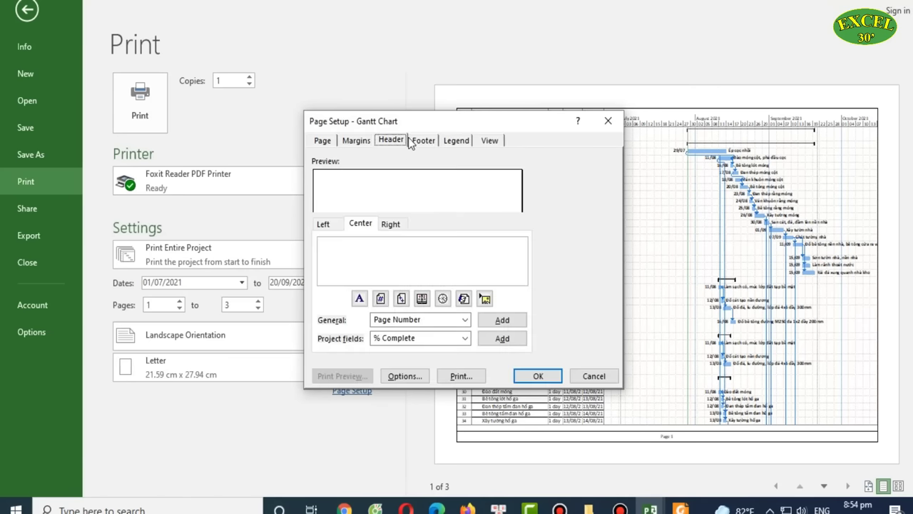
{"action": "left_click", "coordinate": [426, 141]}
{"action": "left_click", "coordinate": [400, 141]}
{"action": "left_click", "coordinate": [386, 264]}
{"action": "type", "text": "DỰ ÁN NHÀ"}
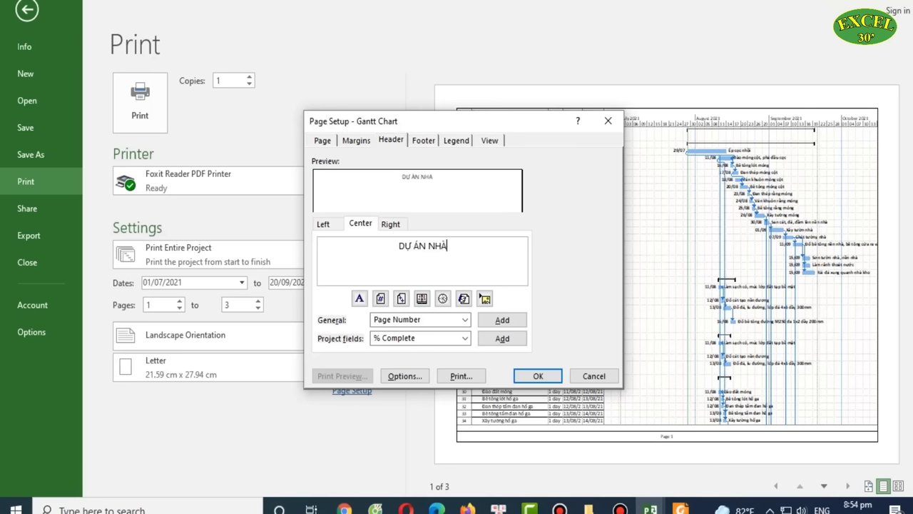
{"action": "type", "text": " KHO HÓA CHẤT"}
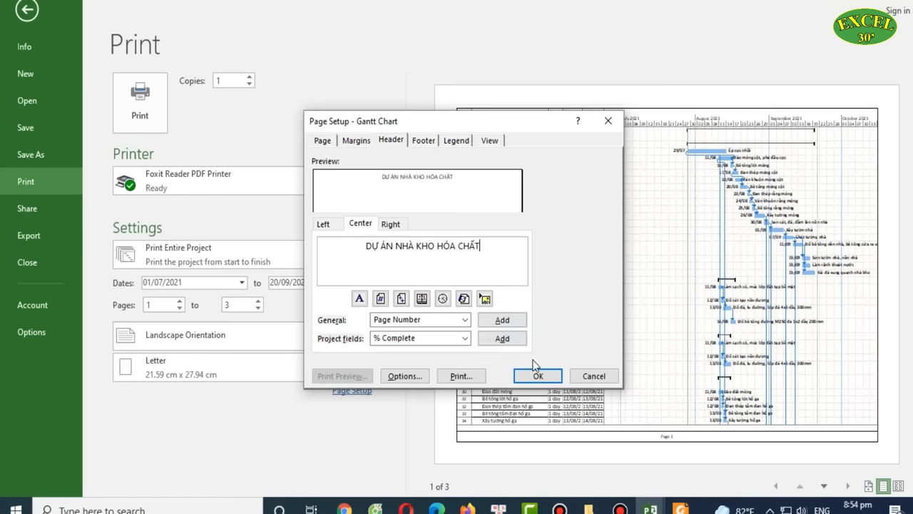
{"action": "left_click", "coordinate": [550, 376]}
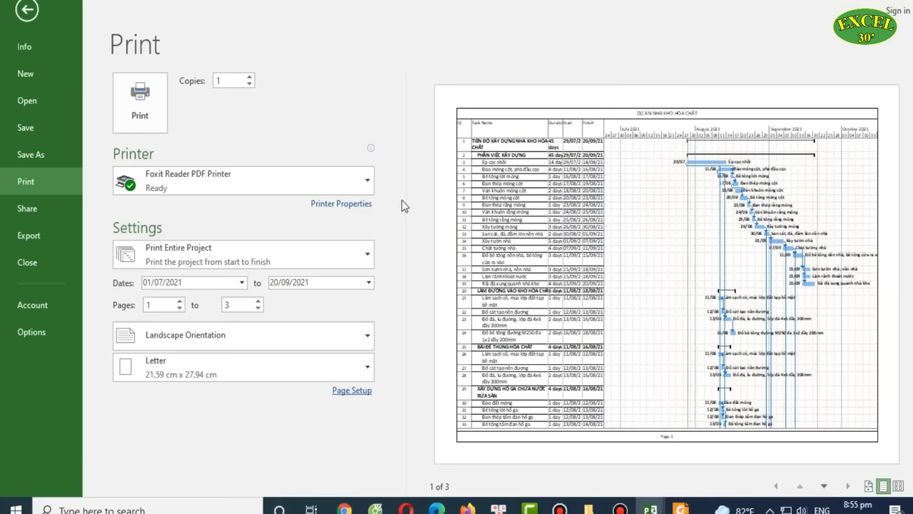
Add CÔNG TY A as the page footer's left text and the person's full name as its right text, keeping the centered page number
{"action": "left_click", "coordinate": [426, 141]}
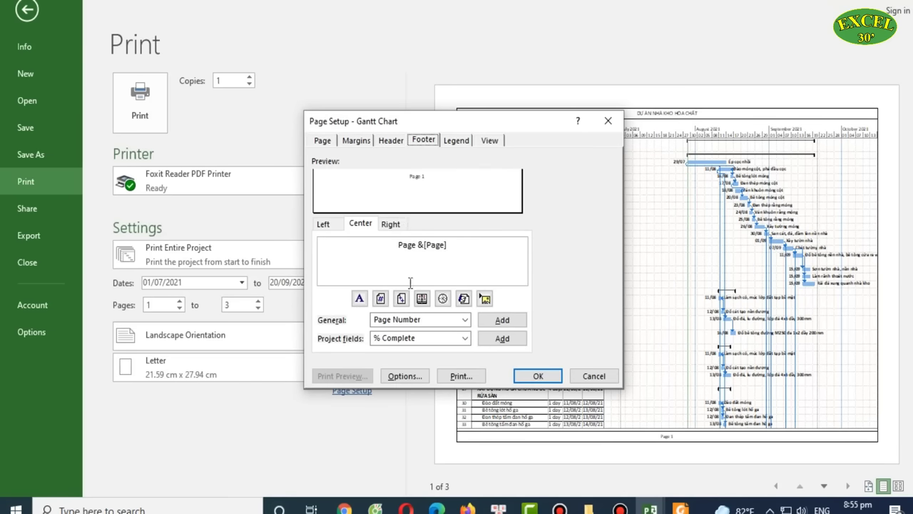
{"action": "left_click_drag", "start_coordinate": [464, 244], "coordinate": [383, 234]}
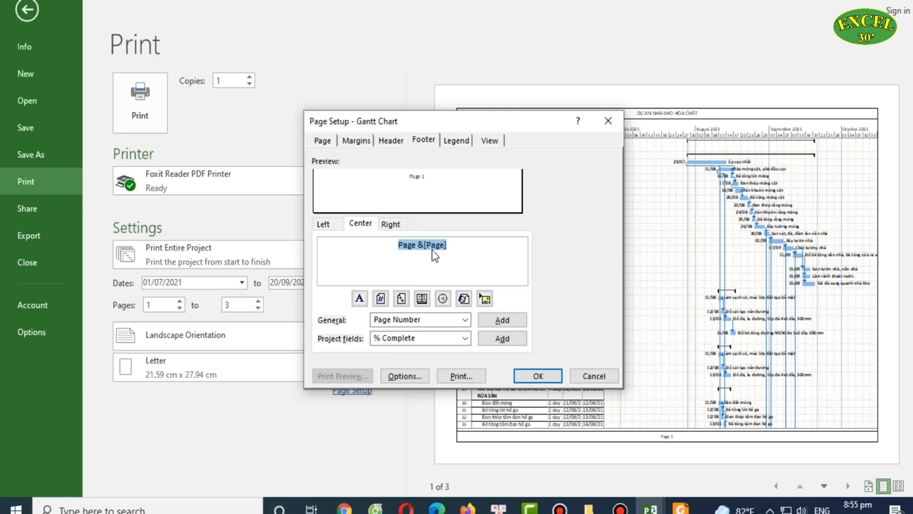
{"action": "left_click", "coordinate": [324, 227]}
{"action": "left_click", "coordinate": [332, 245]}
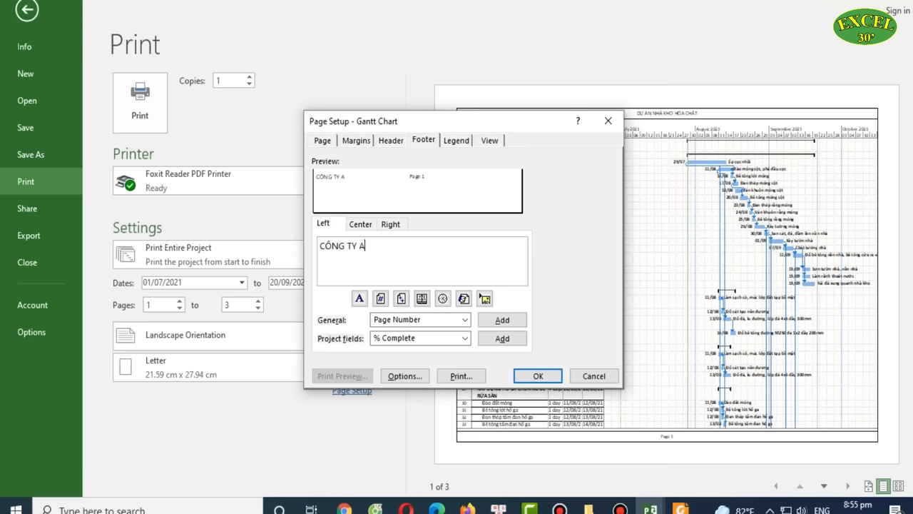
{"action": "left_click", "coordinate": [391, 223]}
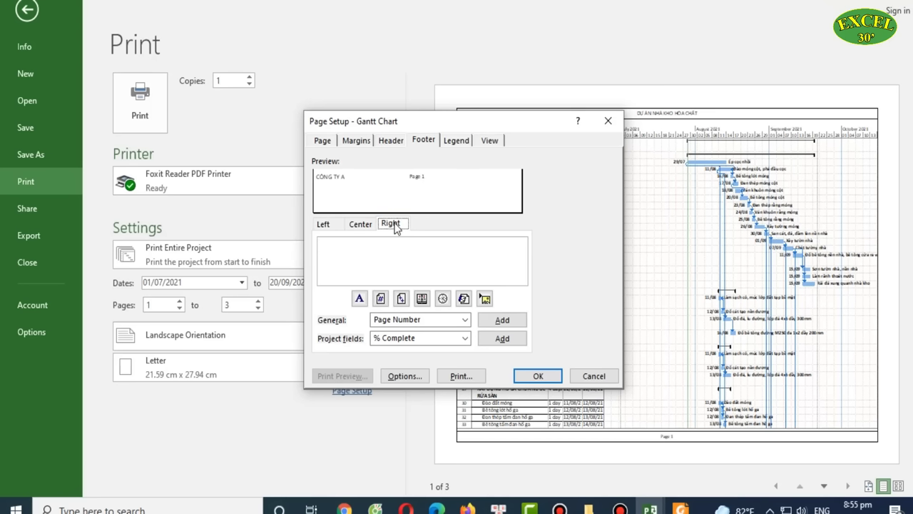
{"action": "left_click", "coordinate": [498, 254]}
{"action": "type", "text": "NGUYỄN"}
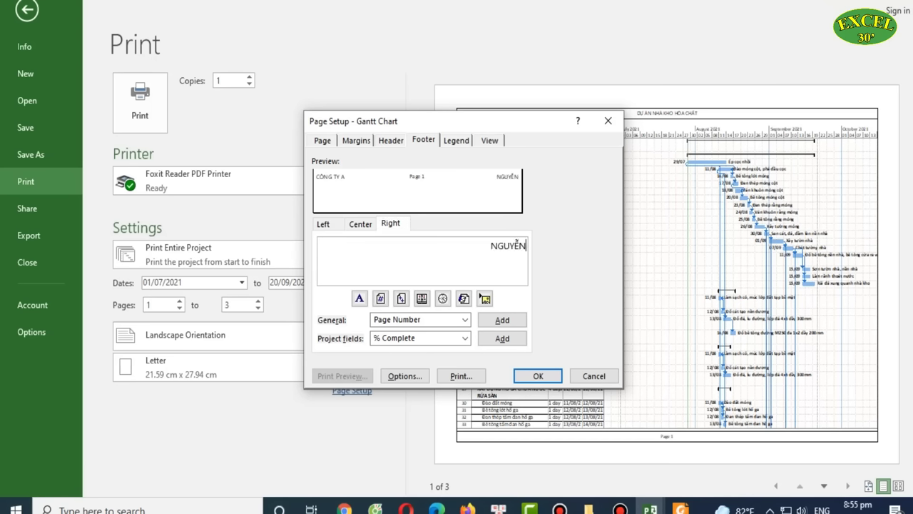
{"action": "type", "text": " VĂN A"}
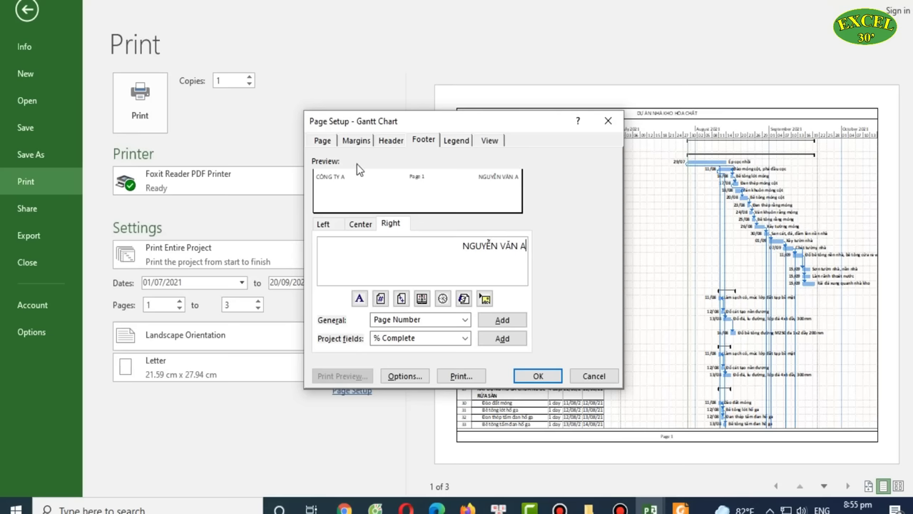
{"action": "left_click", "coordinate": [537, 377]}
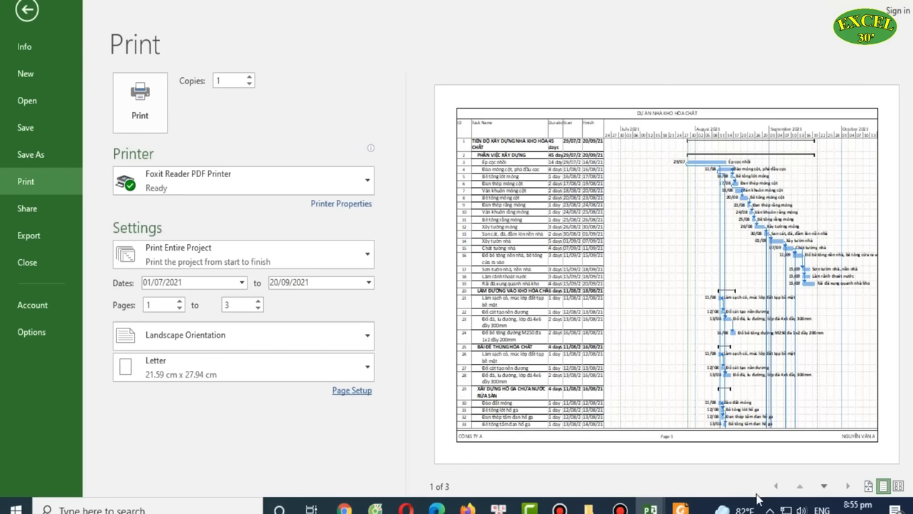
Check the preview pages and legend settings, and print the schedule with Foxit Reader PDF Printer as - Tien do mau 2.pdf
{"action": "left_click", "coordinate": [824, 486]}
{"action": "left_click", "coordinate": [824, 486]}
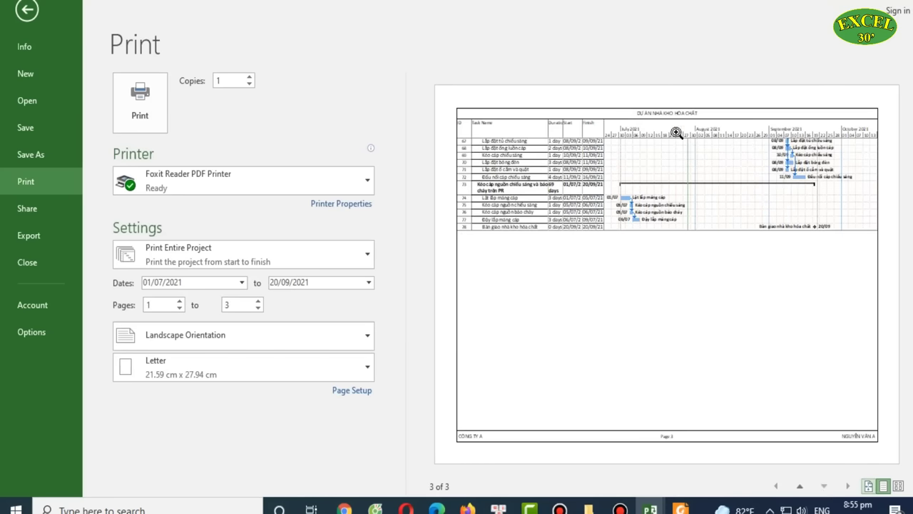
{"action": "left_click", "coordinate": [800, 486]}
{"action": "left_click", "coordinate": [800, 486]}
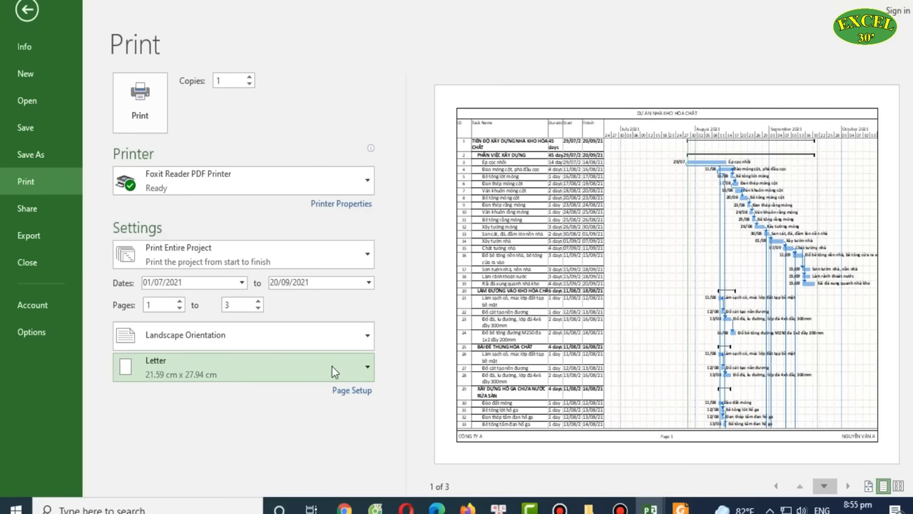
{"action": "left_click", "coordinate": [366, 391]}
{"action": "left_click", "coordinate": [457, 140]}
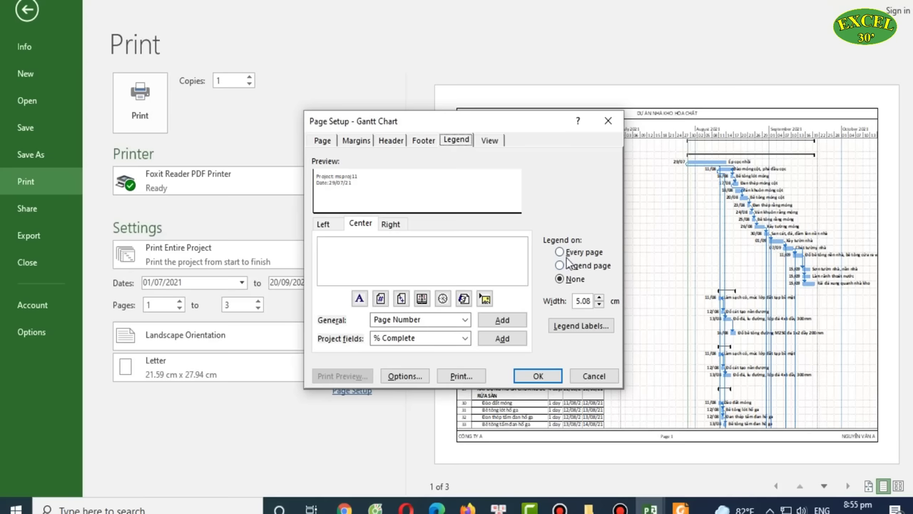
{"action": "key", "text": "Escape"}
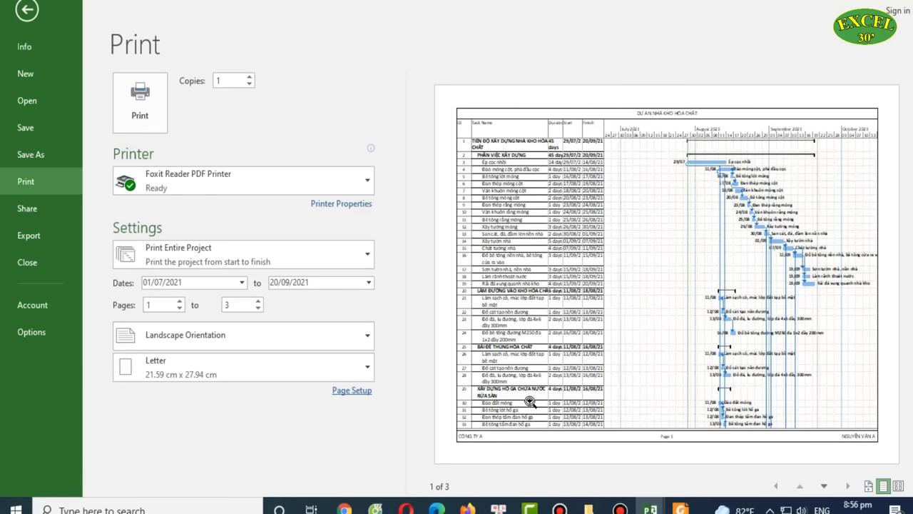
{"action": "left_click", "coordinate": [140, 99]}
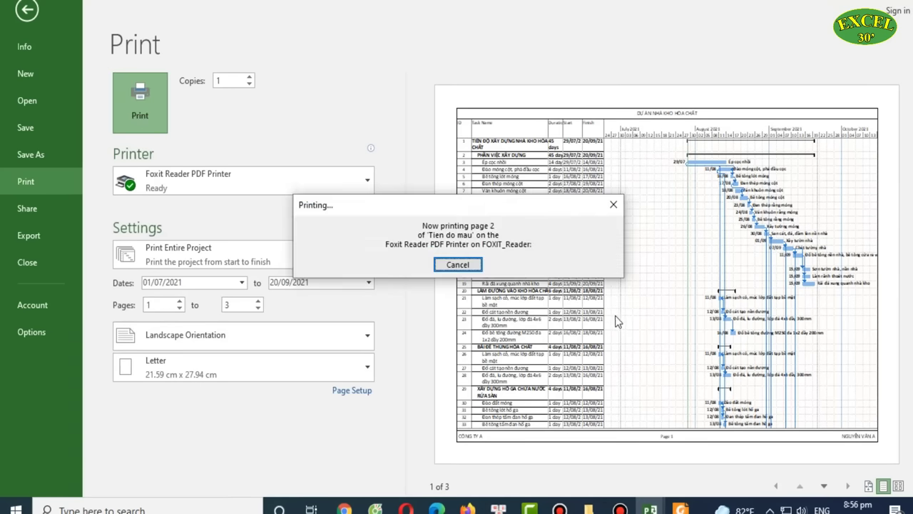
Examine the header, date columns and Gantt bars on the first page of the new PDF at different zoom levels
{"action": "scroll", "coordinate": [431, 217], "scroll_direction": "down", "scroll_amount": 3}
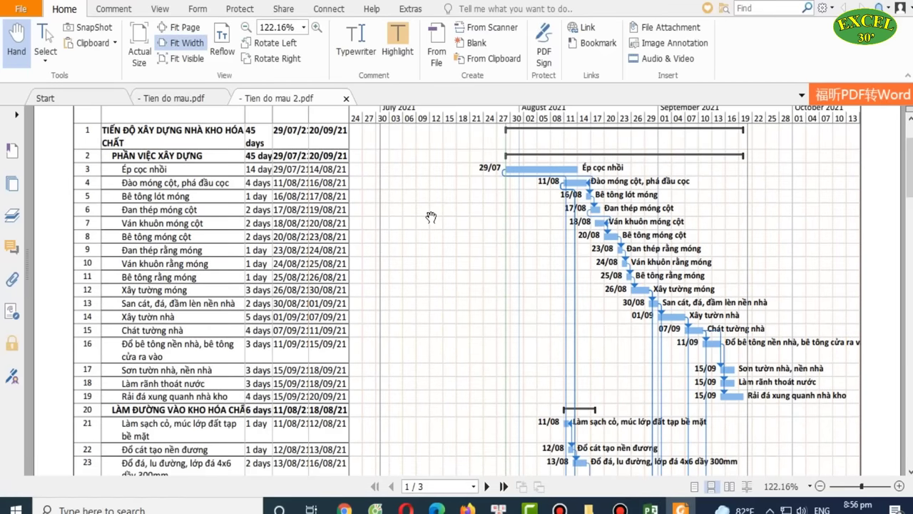
{"action": "scroll", "coordinate": [430, 217], "scroll_direction": "up", "scroll_amount": 3}
{"action": "scroll", "coordinate": [426, 212], "scroll_direction": "down", "scroll_amount": 2}
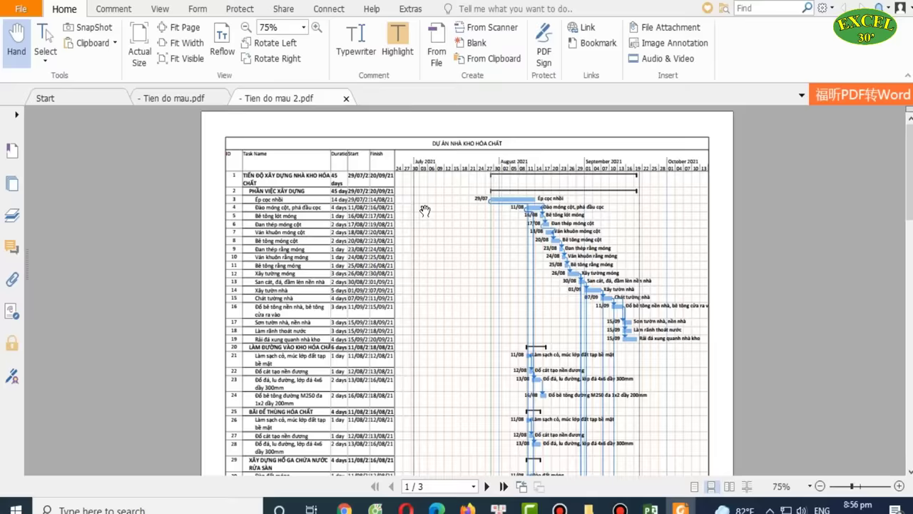
{"action": "scroll", "coordinate": [422, 206], "scroll_direction": "up", "scroll_amount": 2}
{"action": "scroll", "coordinate": [433, 206], "scroll_direction": "up", "scroll_amount": 2}
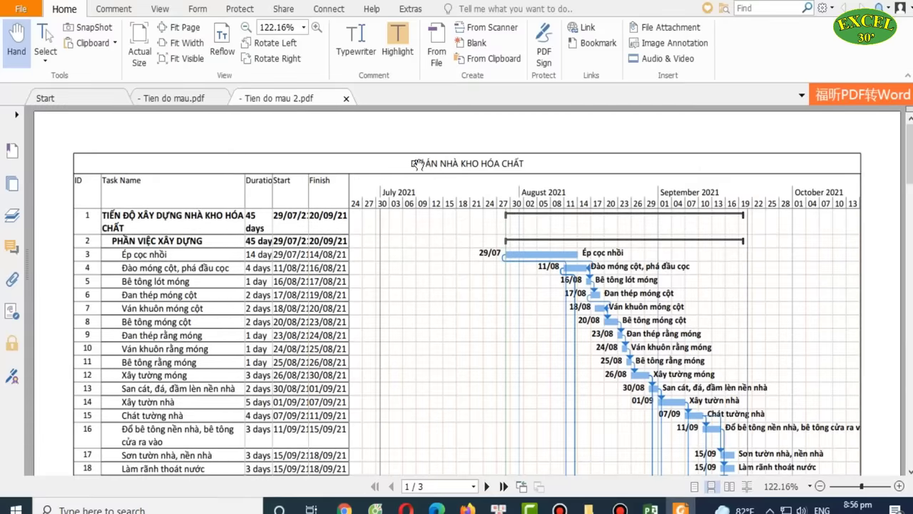
{"action": "scroll", "coordinate": [410, 248], "scroll_direction": "down", "scroll_amount": 2}
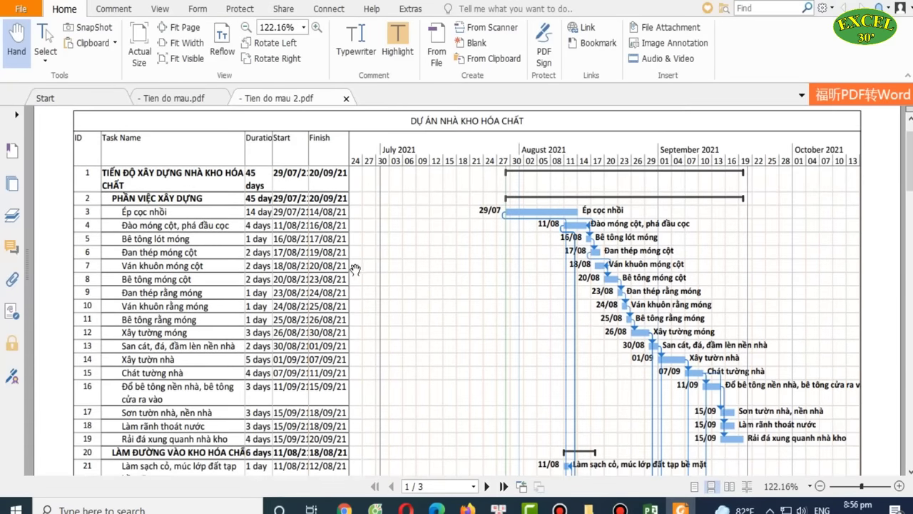
{"action": "scroll", "coordinate": [169, 218], "scroll_direction": "down", "scroll_amount": 1}
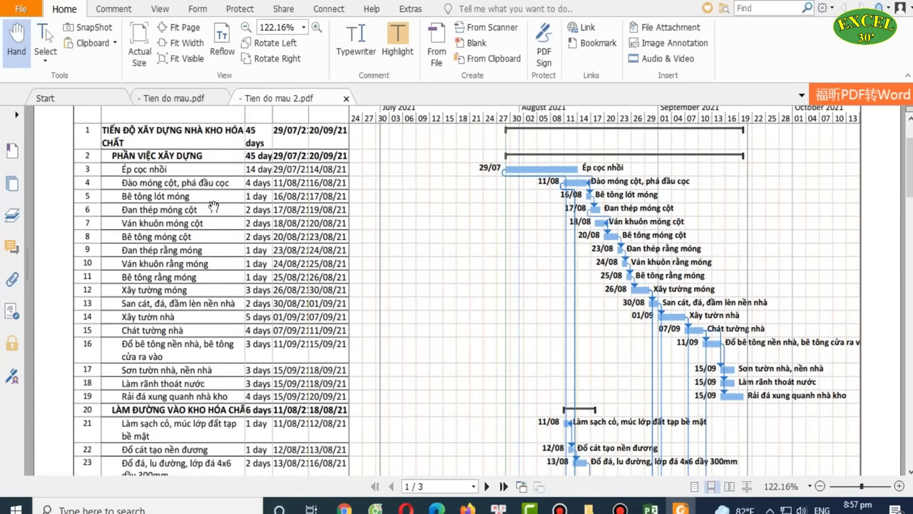
{"action": "scroll", "coordinate": [152, 207], "scroll_direction": "down", "scroll_amount": 1}
{"action": "scroll", "coordinate": [214, 225], "scroll_direction": "up", "scroll_amount": 2}
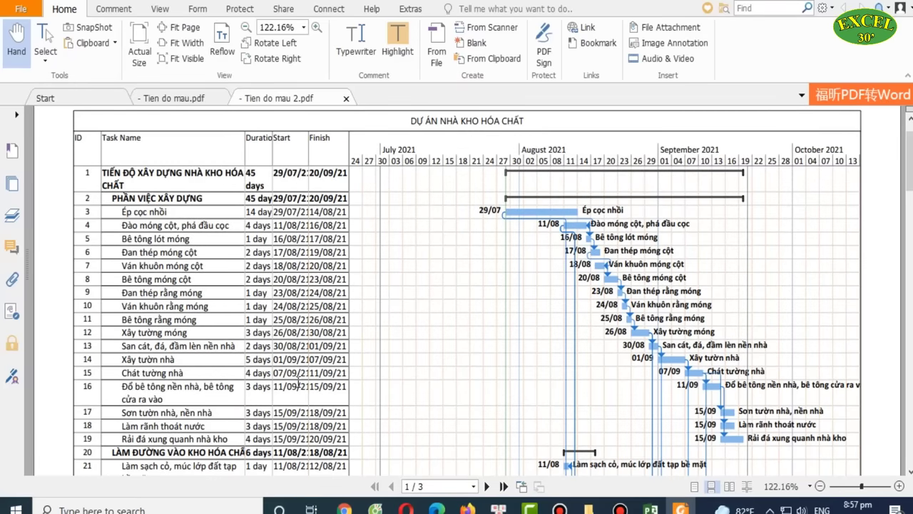
{"action": "scroll", "coordinate": [298, 383], "scroll_direction": "down", "scroll_amount": 3}
Switch back to Tien do mau.mpp in Microsoft Project and slightly widen the Start column and the table pane to fit the dates
{"action": "mouse_move", "coordinate": [649, 508]}
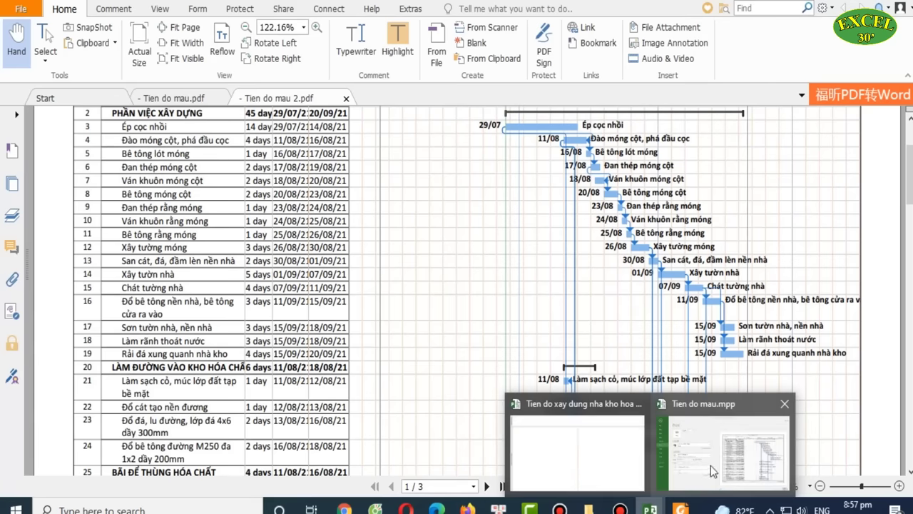
{"action": "left_click", "coordinate": [711, 466]}
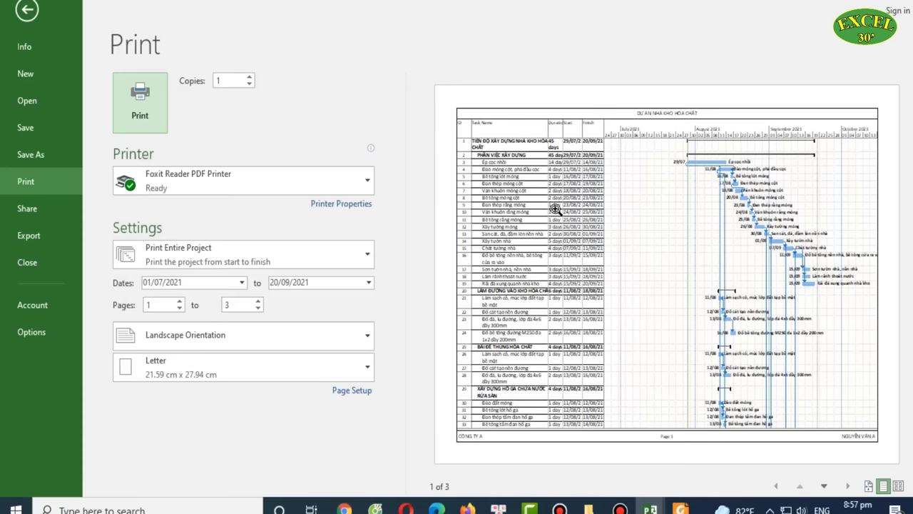
{"action": "key", "text": "Escape"}
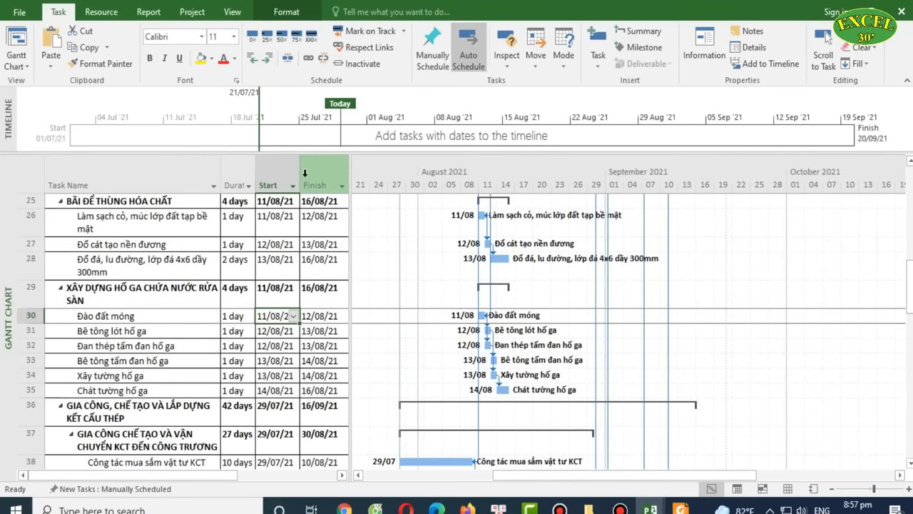
{"action": "left_click_drag", "start_coordinate": [301, 169], "coordinate": [354, 171]}
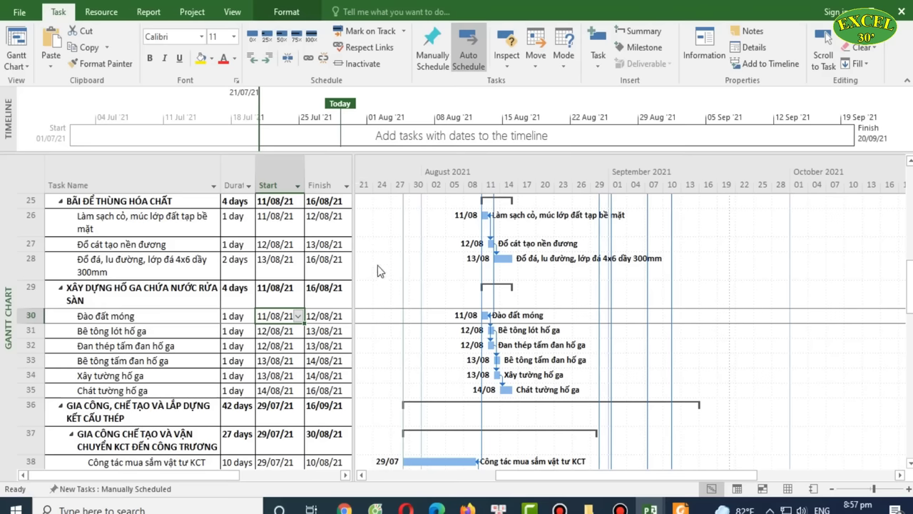
{"action": "left_click", "coordinate": [295, 363]}
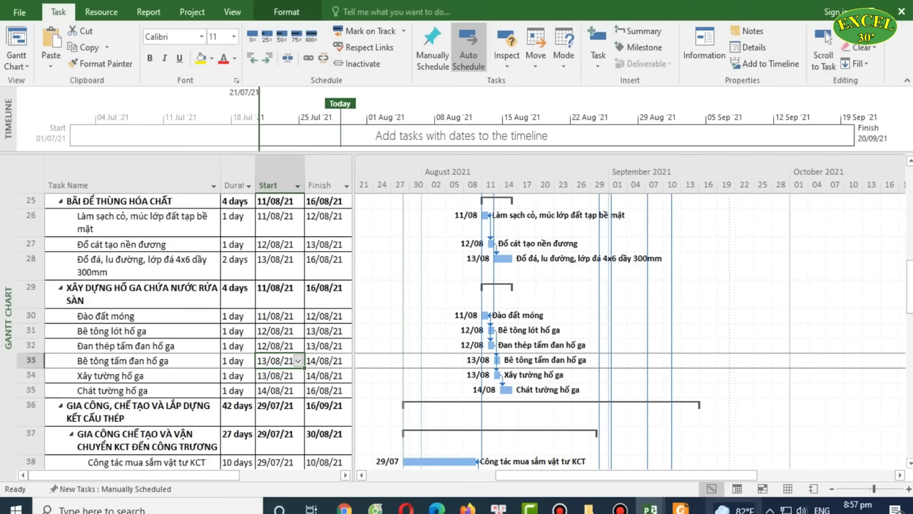
Switch to the printed PDF in Foxit Reader and examine the headers, footers and tasks across all three pages
{"action": "left_click", "coordinate": [682, 509]}
{"action": "scroll", "coordinate": [385, 303], "scroll_direction": "up", "scroll_amount": 3}
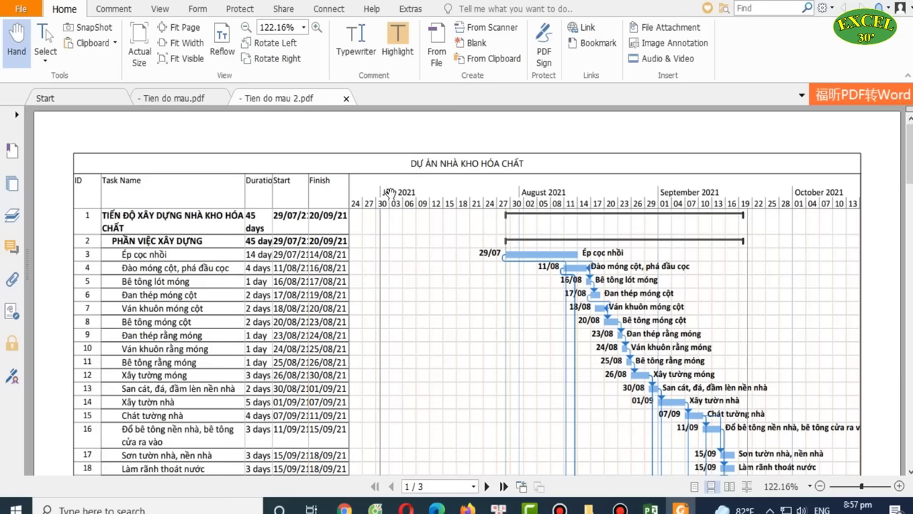
{"action": "scroll", "coordinate": [711, 325], "scroll_direction": "down", "scroll_amount": 4}
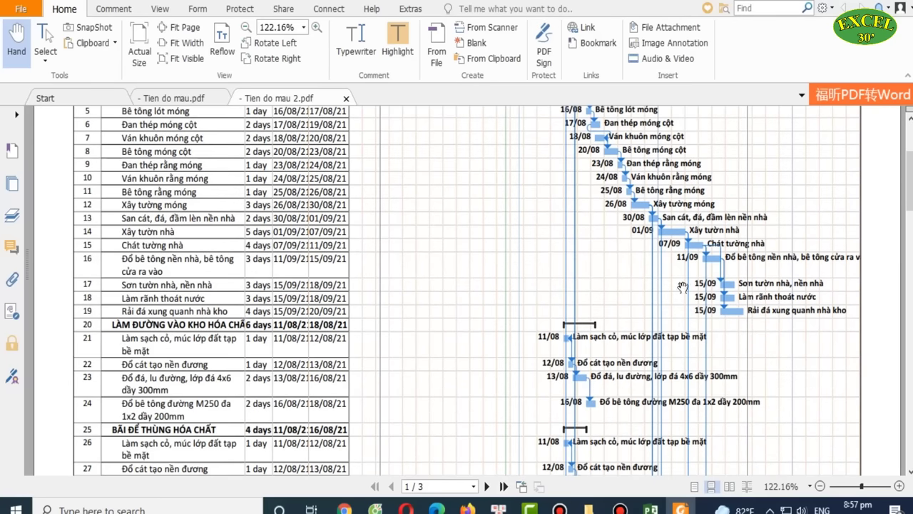
{"action": "scroll", "coordinate": [632, 240], "scroll_direction": "down", "scroll_amount": 20}
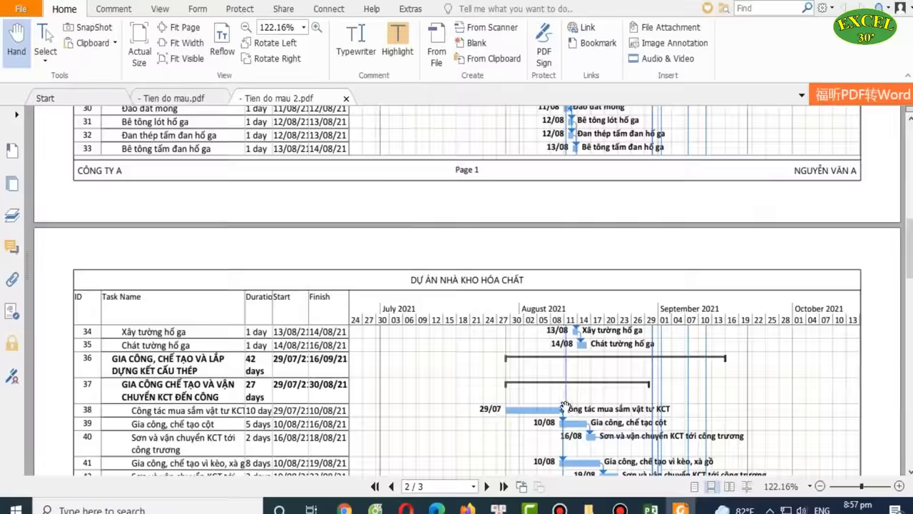
{"action": "scroll", "coordinate": [550, 405], "scroll_direction": "down", "scroll_amount": 15}
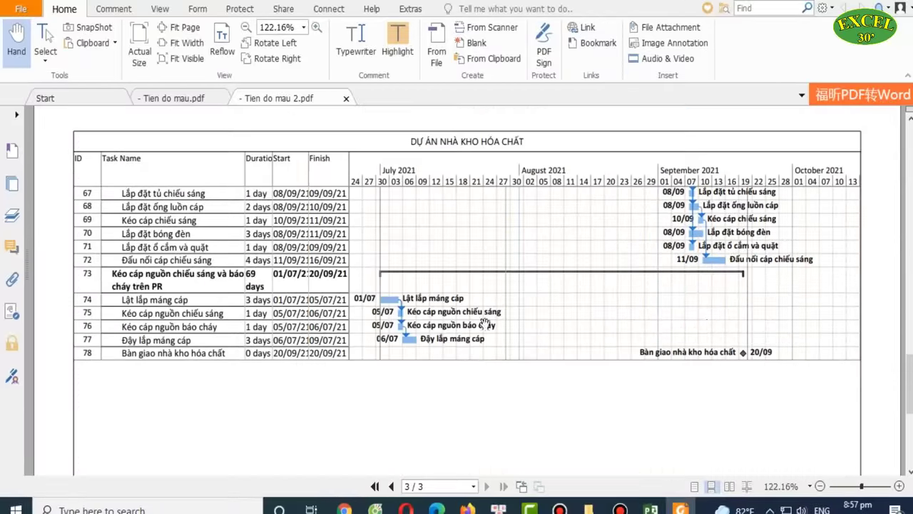
{"action": "scroll", "coordinate": [642, 298], "scroll_direction": "up", "scroll_amount": 20}
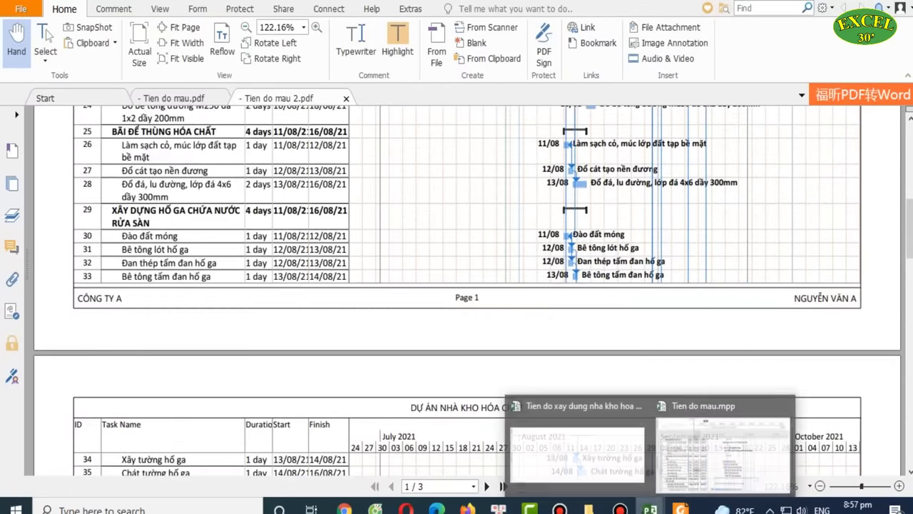
Return to Tien do mau.mpp in Microsoft Project and review the task list from the first construction tasks downward
{"action": "mouse_move", "coordinate": [650, 506]}
{"action": "left_click", "coordinate": [710, 460]}
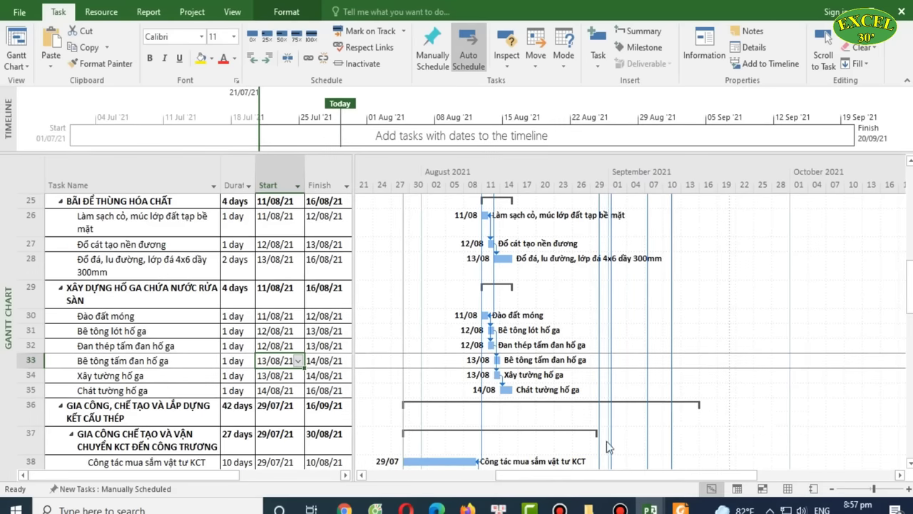
{"action": "scroll", "coordinate": [224, 371], "scroll_direction": "up", "scroll_amount": 8}
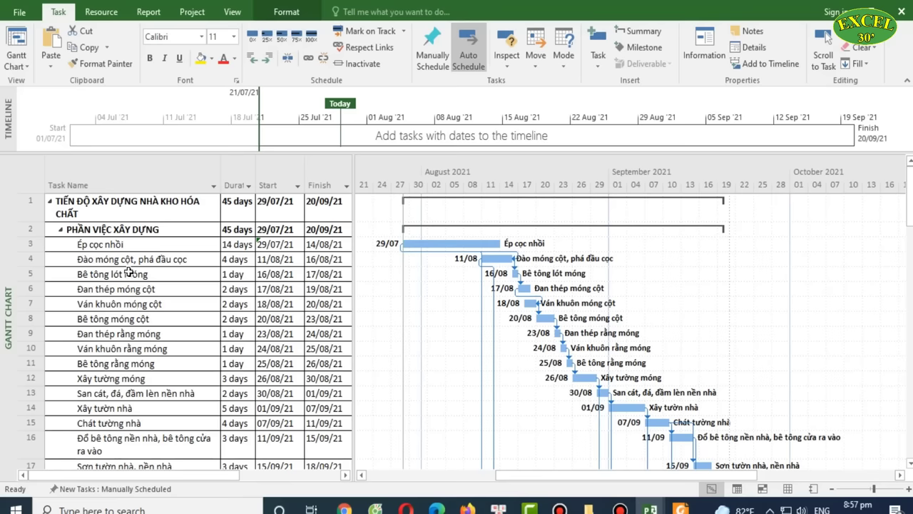
{"action": "left_click_drag", "start_coordinate": [133, 245], "coordinate": [134, 303]}
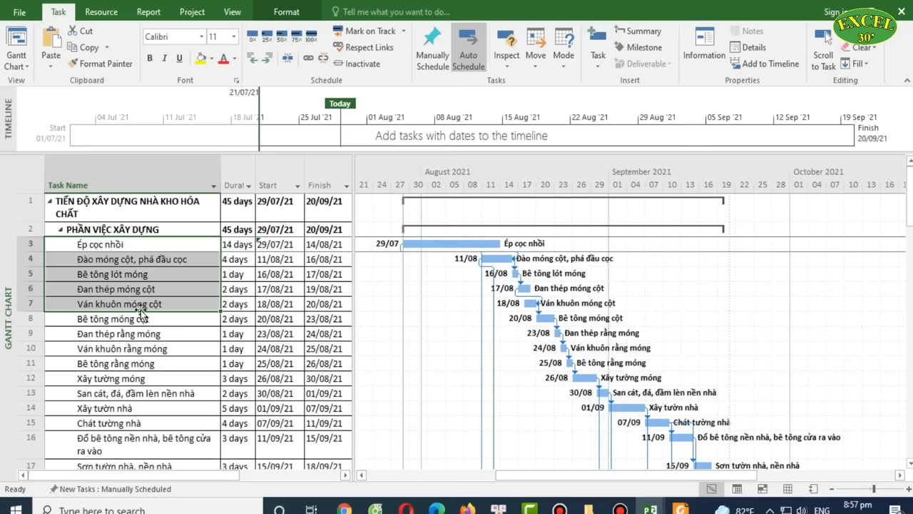
{"action": "left_click_drag", "start_coordinate": [143, 333], "coordinate": [165, 403]}
{"action": "scroll", "coordinate": [164, 376], "scroll_direction": "down", "scroll_amount": 1}
{"action": "scroll", "coordinate": [163, 376], "scroll_direction": "down", "scroll_amount": 3}
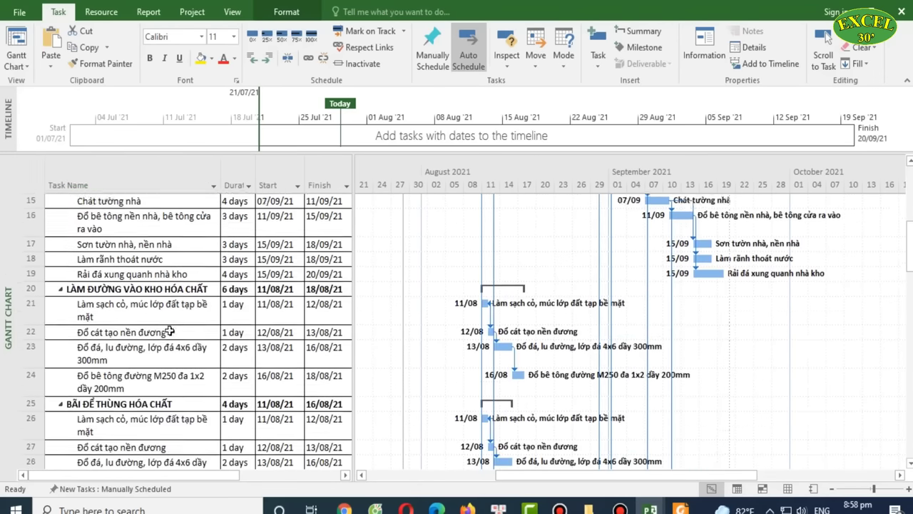